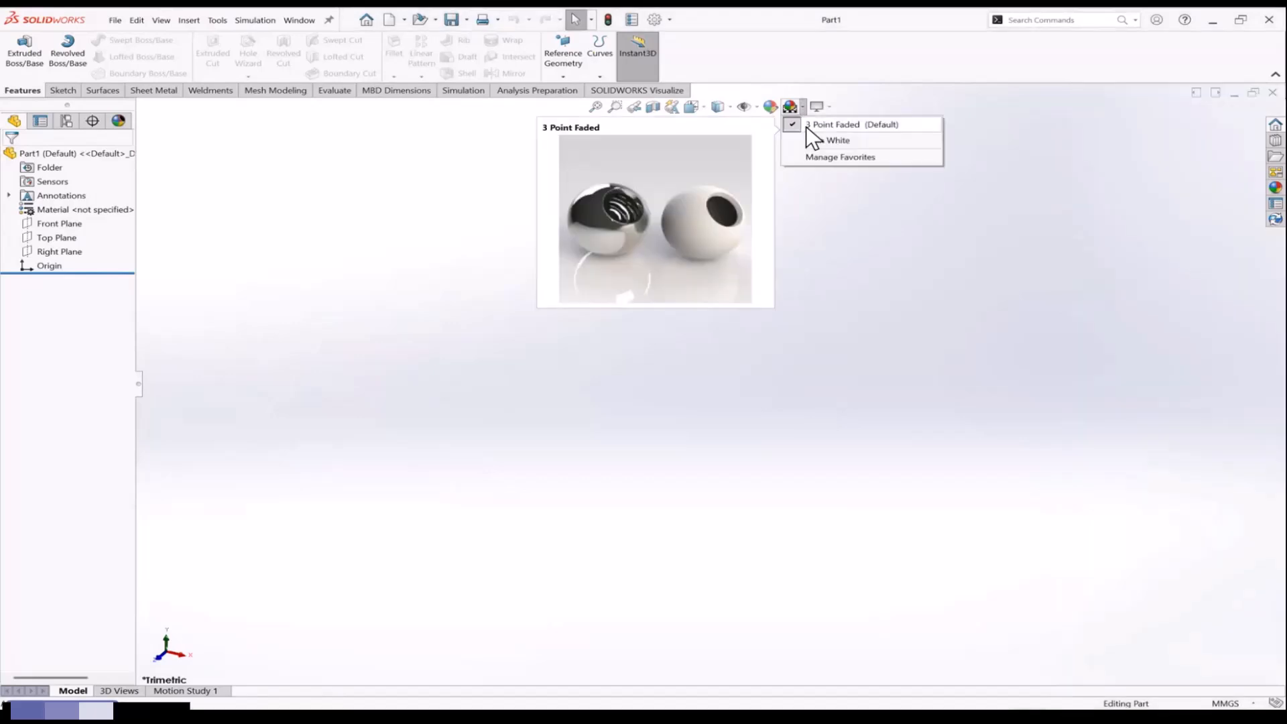
# Set the scene background to plain white and start a sketch on the Front Plane
pyautogui.click(814, 137)
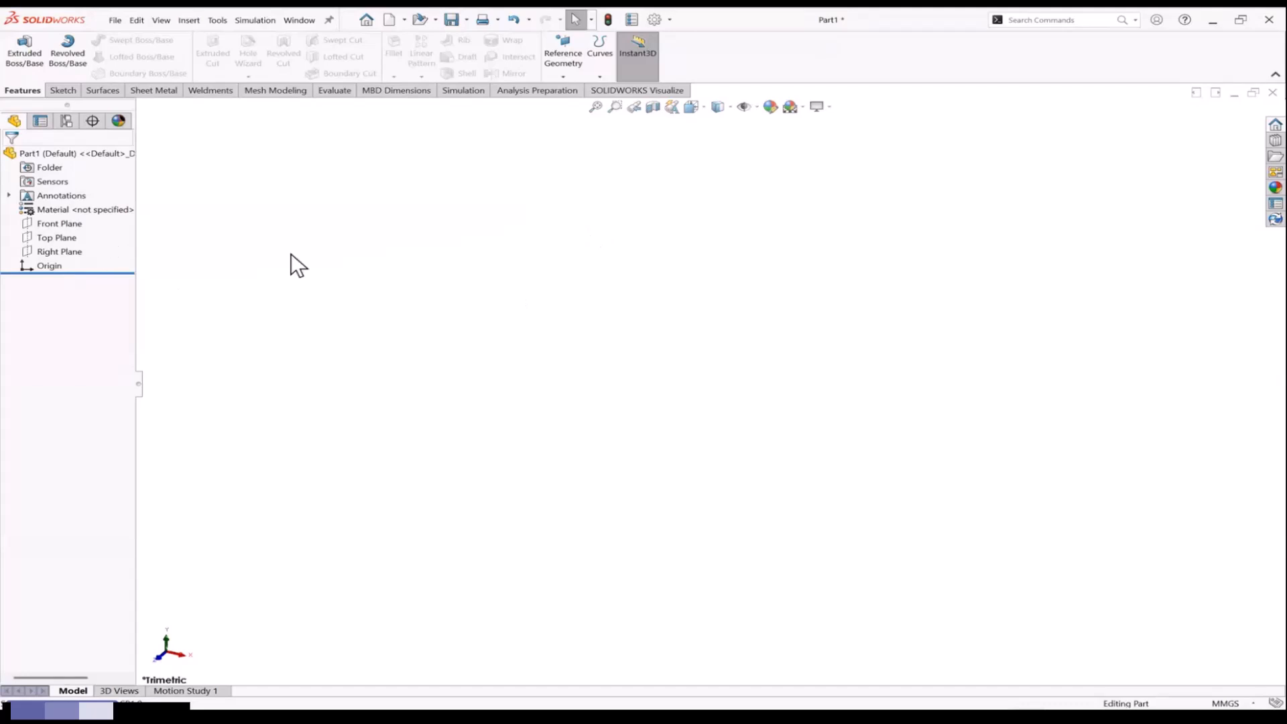
pyautogui.click(64, 91)
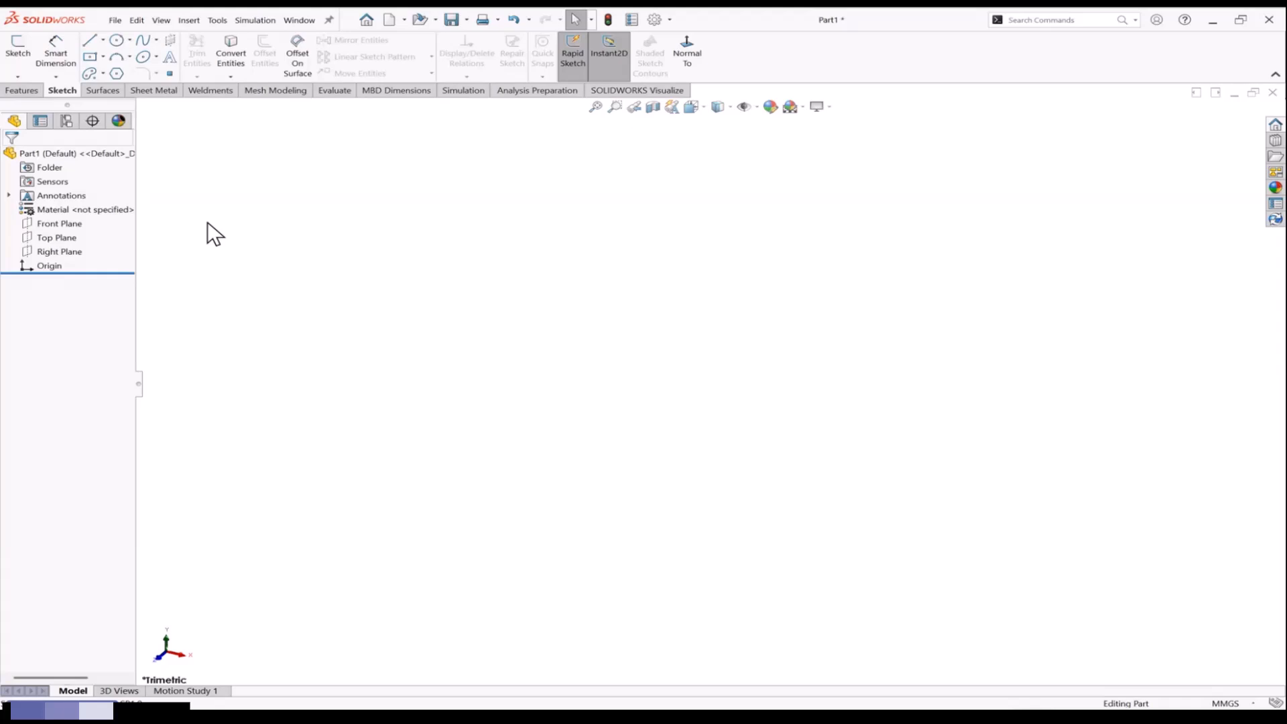
pyautogui.click(20, 53)
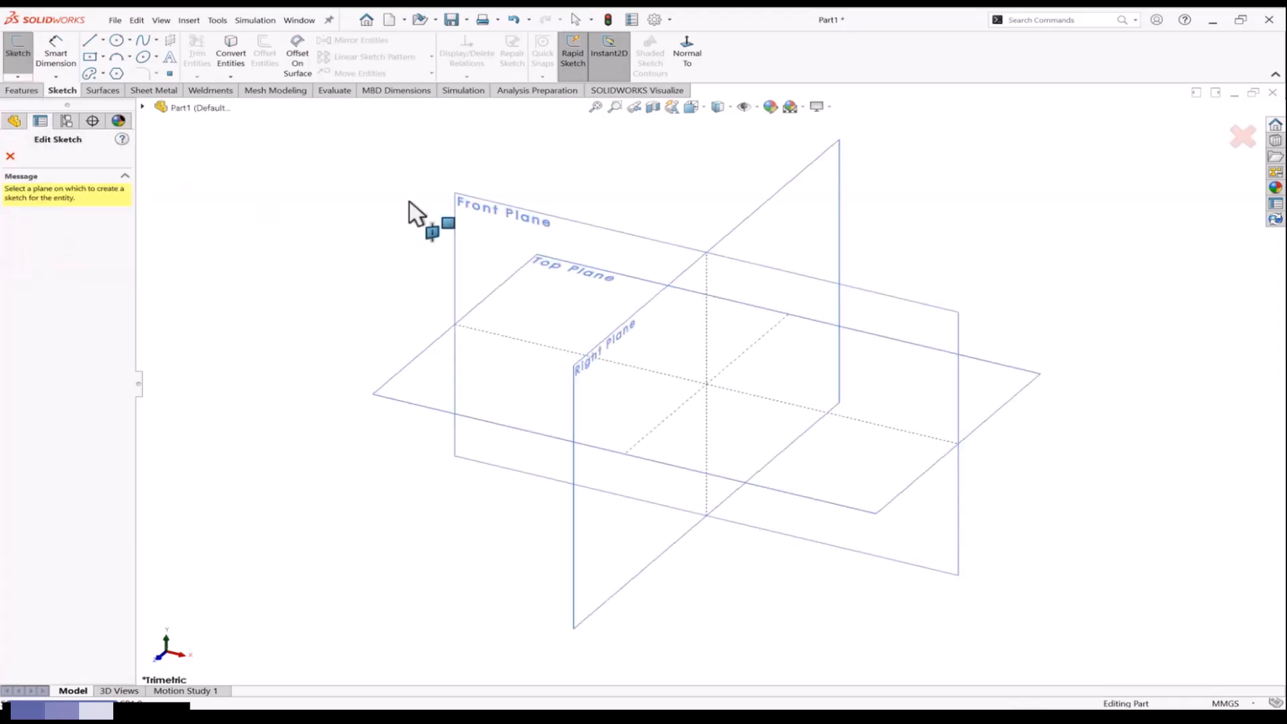
pyautogui.click(454, 207)
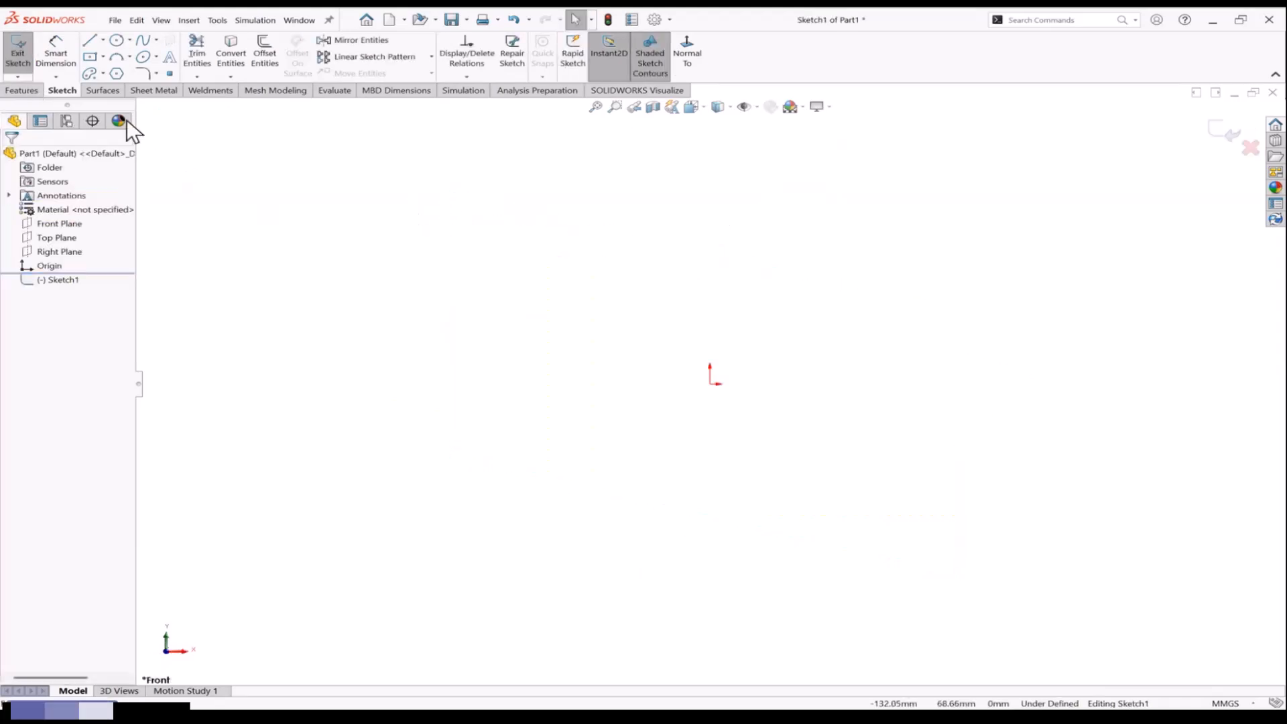
# Sketch a closed U-shaped profile about 75 mm wide and 26 mm high, with its bottom line passing through the origin
pyautogui.click(89, 41)
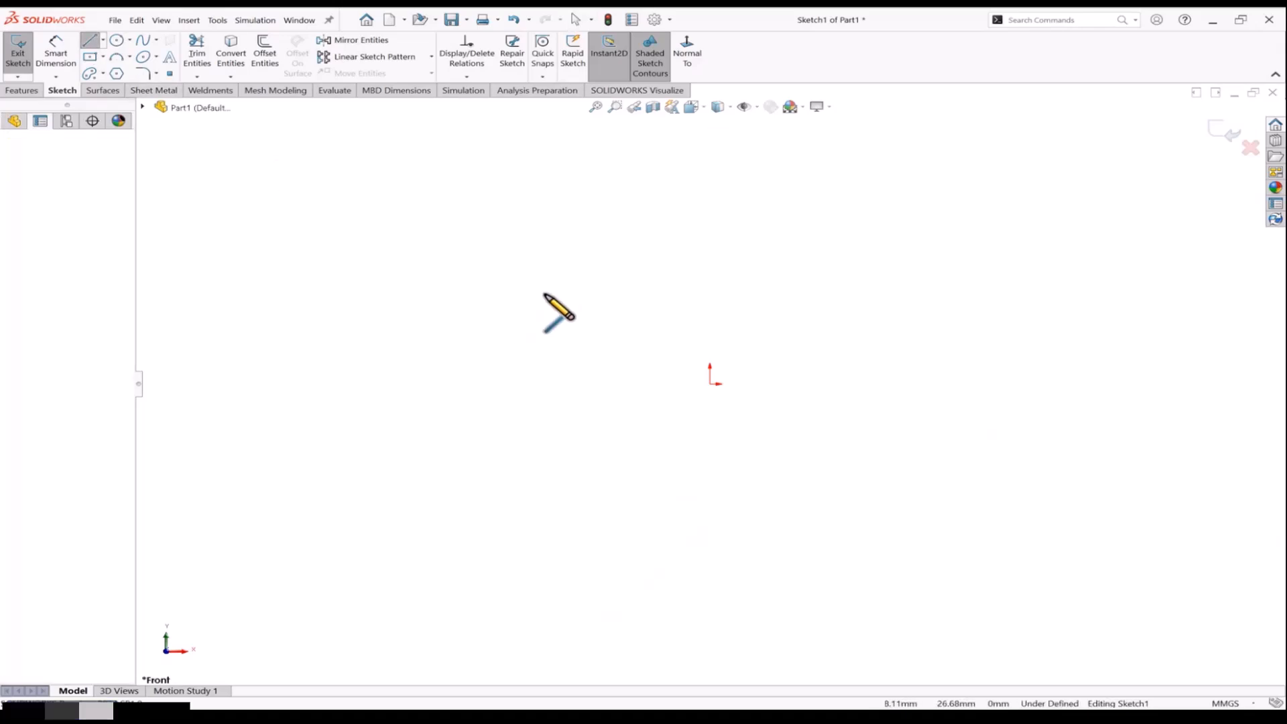
pyautogui.moveTo(547, 284); pyautogui.dragTo(547, 383)
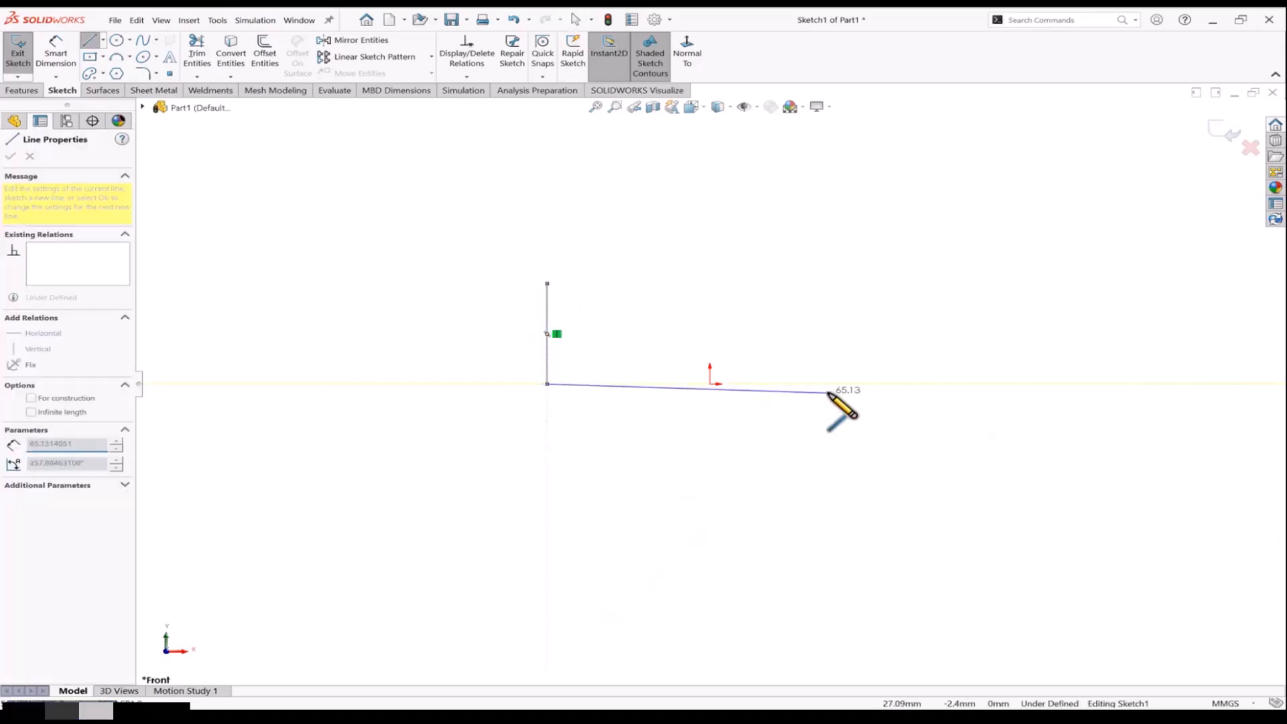
pyautogui.click(868, 383)
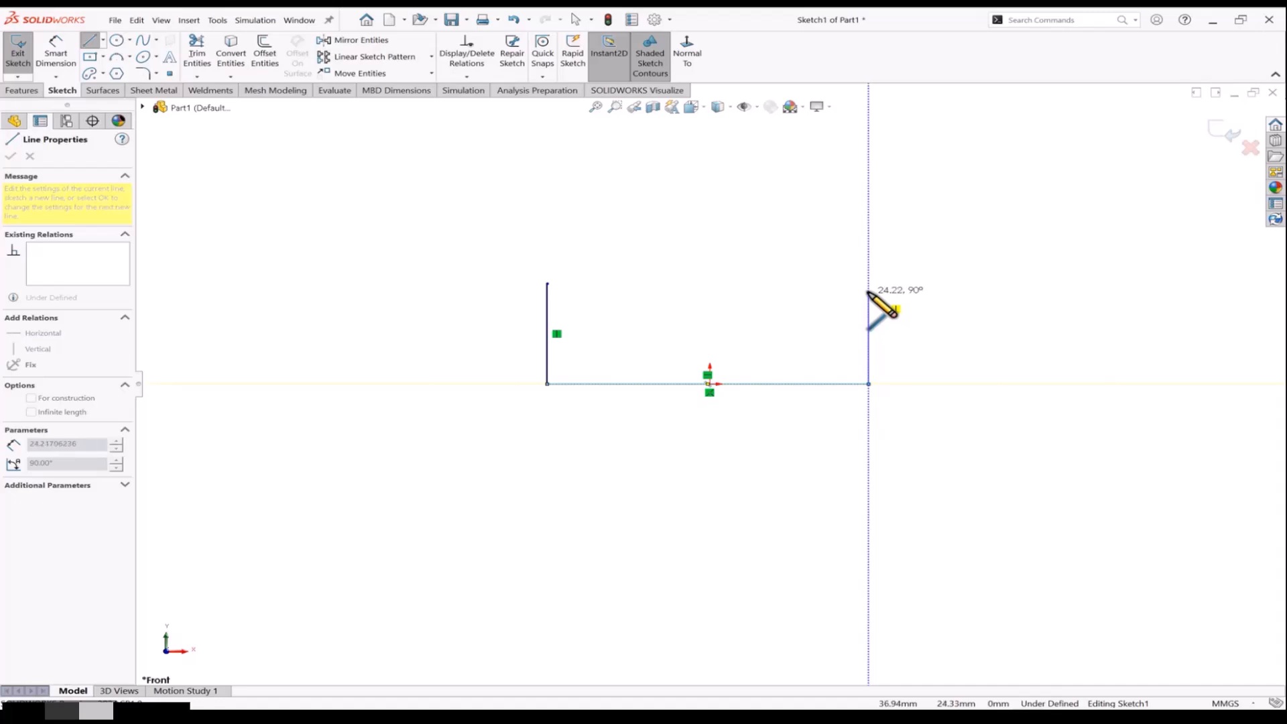
pyautogui.click(869, 288)
pyautogui.click(767, 288)
pyautogui.click(767, 329)
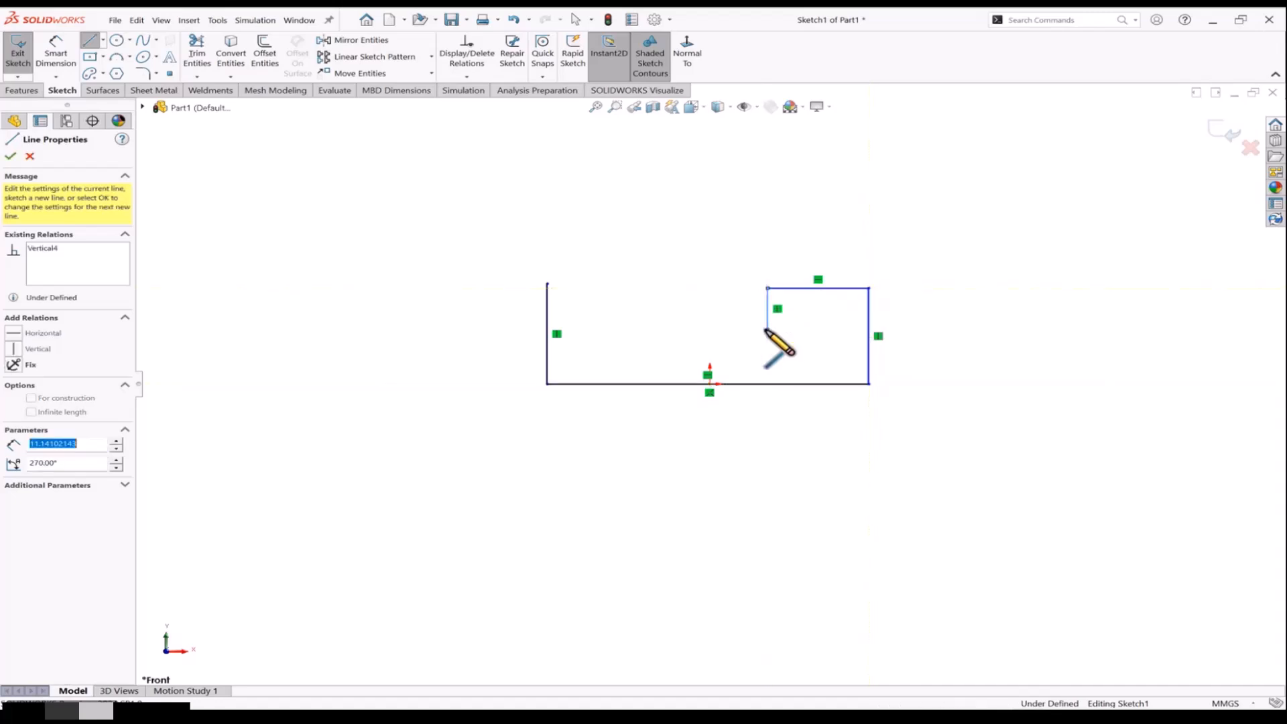
pyautogui.click(662, 329)
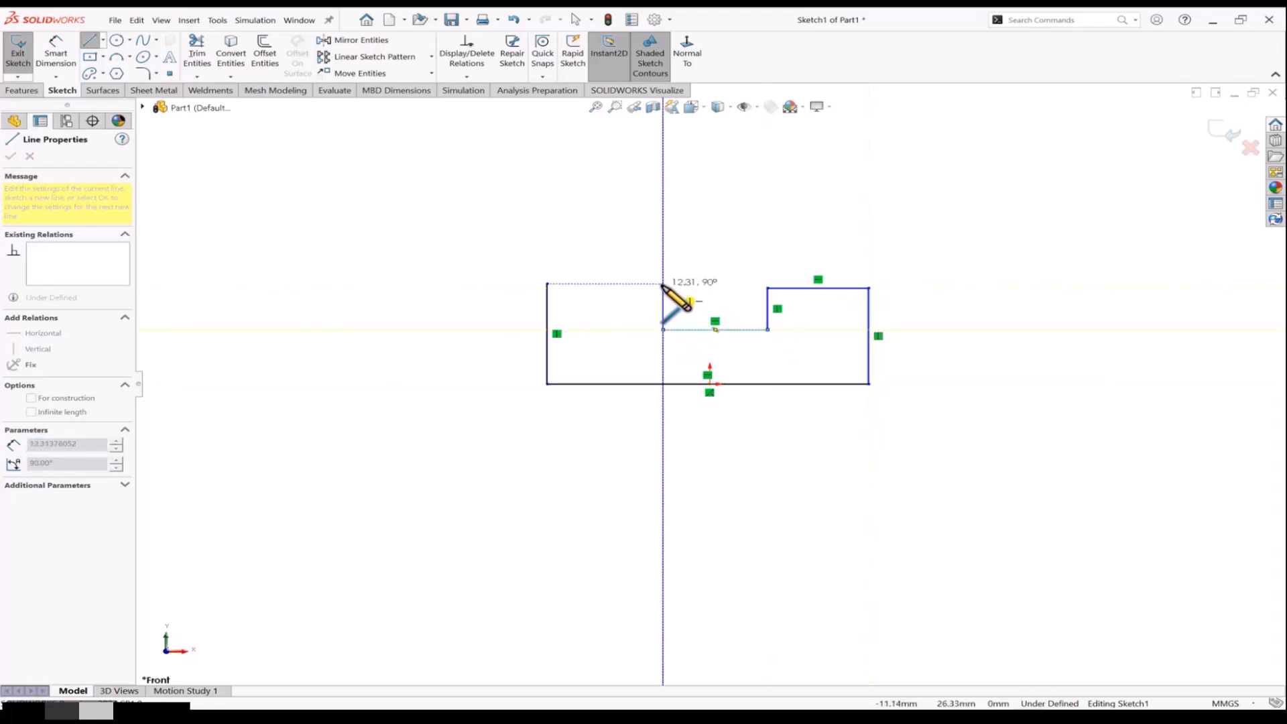
pyautogui.click(663, 284)
pyautogui.click(547, 284)
pyautogui.press('Escape')
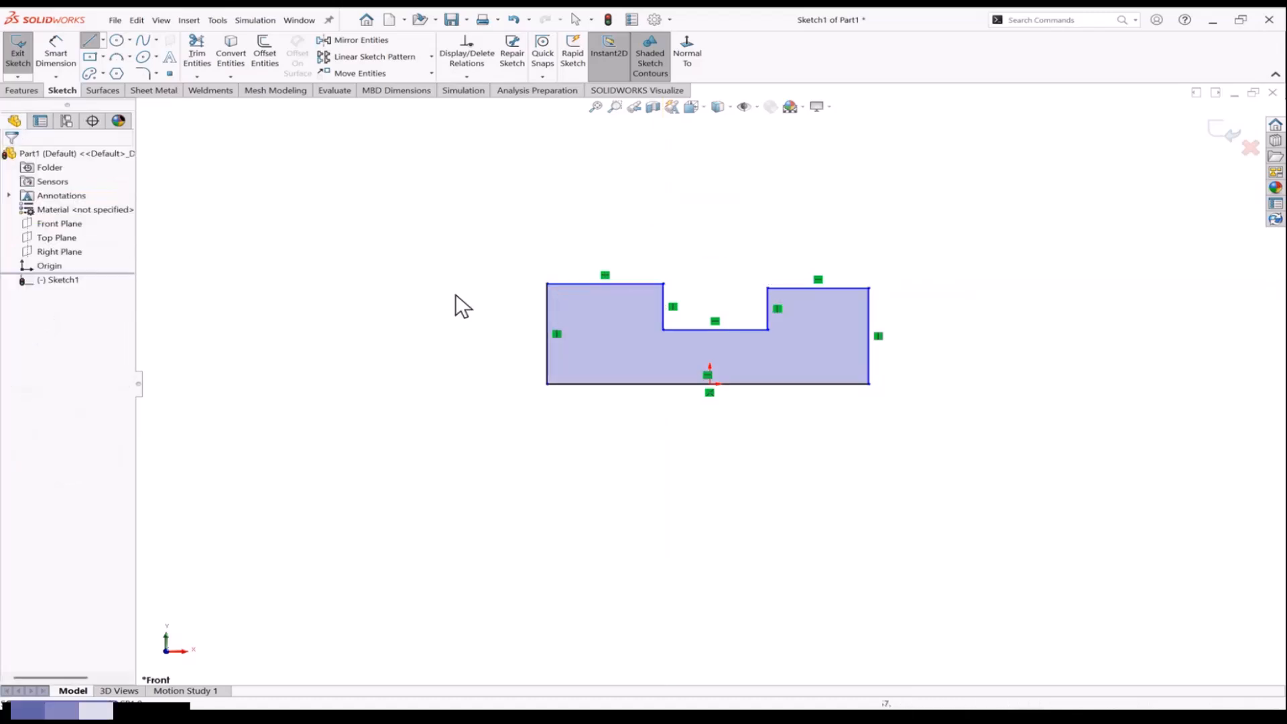
# Dimension the bottom line of the profile to 75 mm
pyautogui.click(70, 70)
pyautogui.click(627, 385)
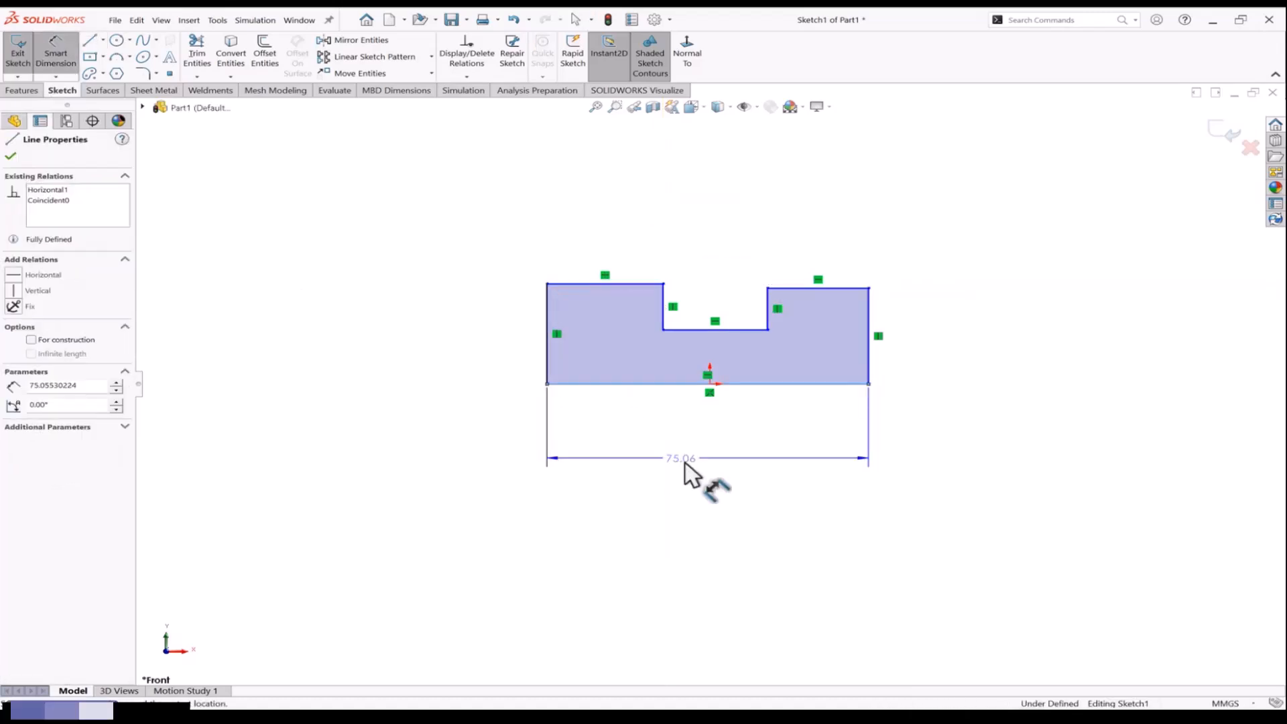
pyautogui.click(714, 468)
pyautogui.write('75.00mm')
pyautogui.press('Return')
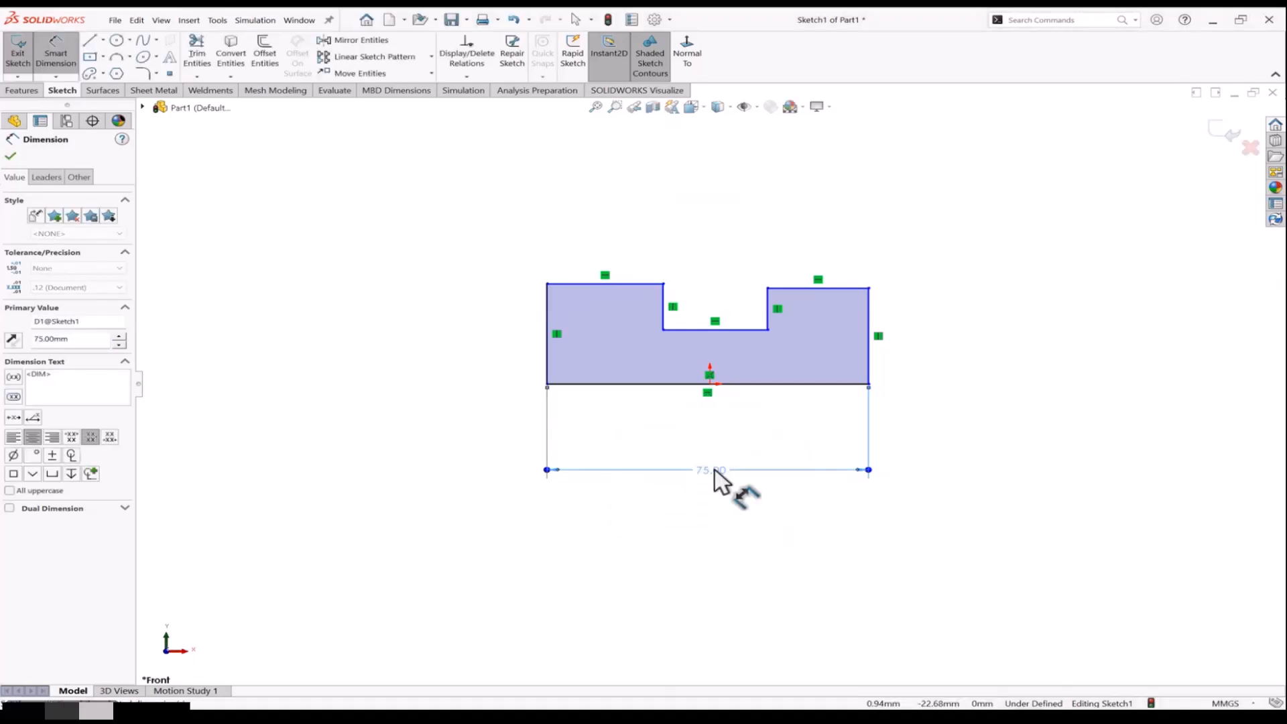
# Dimension the right outer vertical line of the profile to 25 mm
pyautogui.click(867, 352)
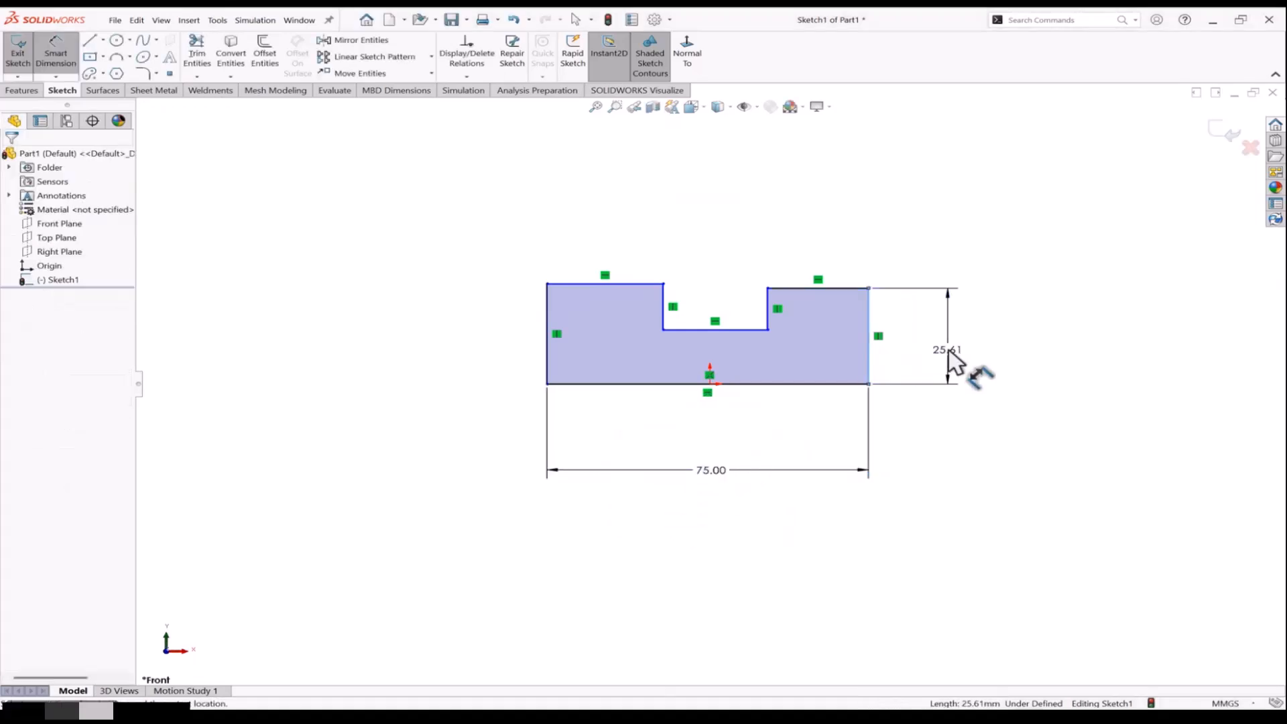
pyautogui.click(947, 349)
pyautogui.write('25')
pyautogui.press('Return')
pyautogui.press('Escape')
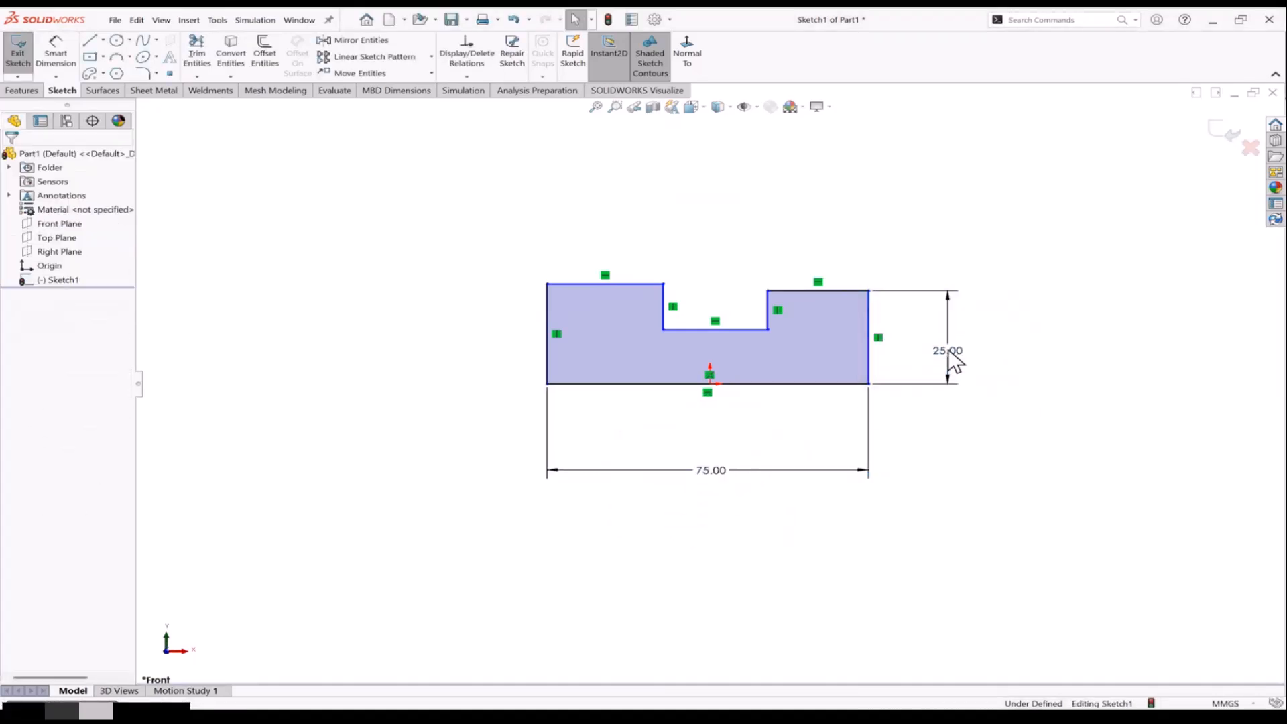
# Add an Equal relation between the two outer vertical lines of the profile
pyautogui.click(868, 332)
pyautogui.keyDown('ctrl'); pyautogui.click(561, 327); pyautogui.keyUp('ctrl')
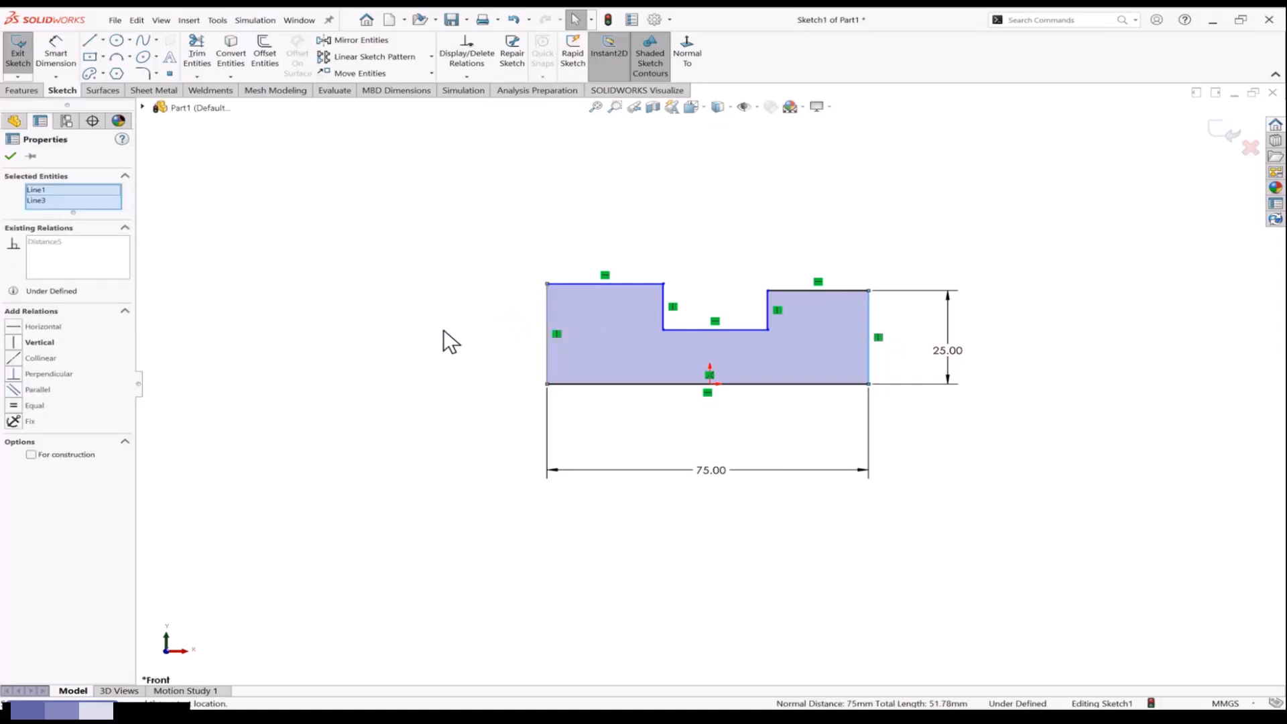
pyautogui.click(14, 409)
pyautogui.click(184, 413)
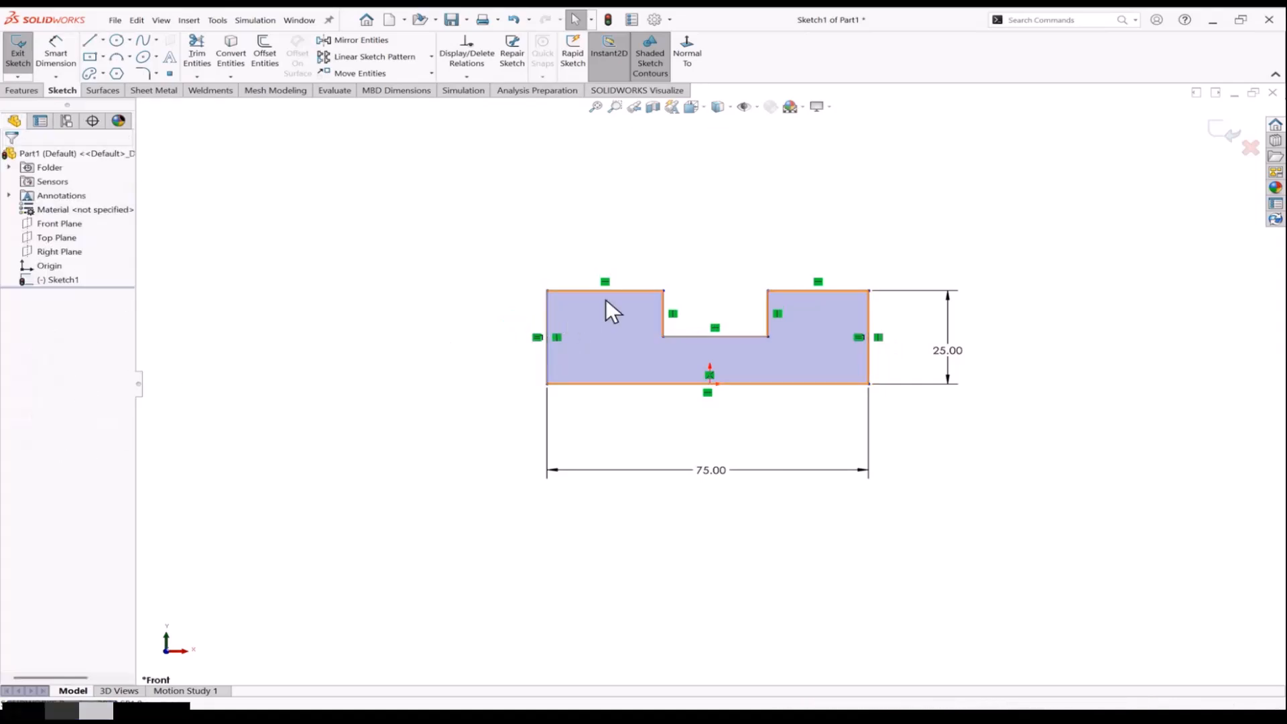
# Add Equal relations so both top lines and the notch's bottom line share the same length
pyautogui.click(630, 292)
pyautogui.keyDown('ctrl'); pyautogui.click(780, 289); pyautogui.keyUp('ctrl')
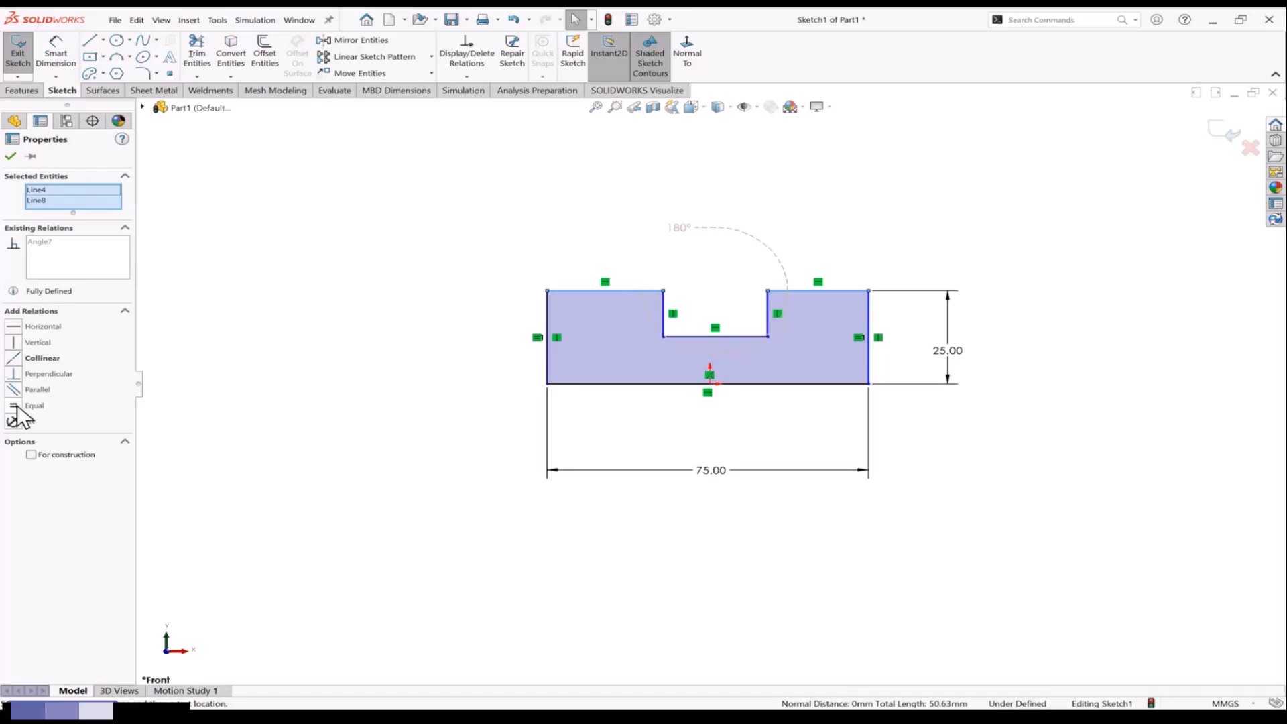
pyautogui.click(15, 409)
pyautogui.click(288, 374)
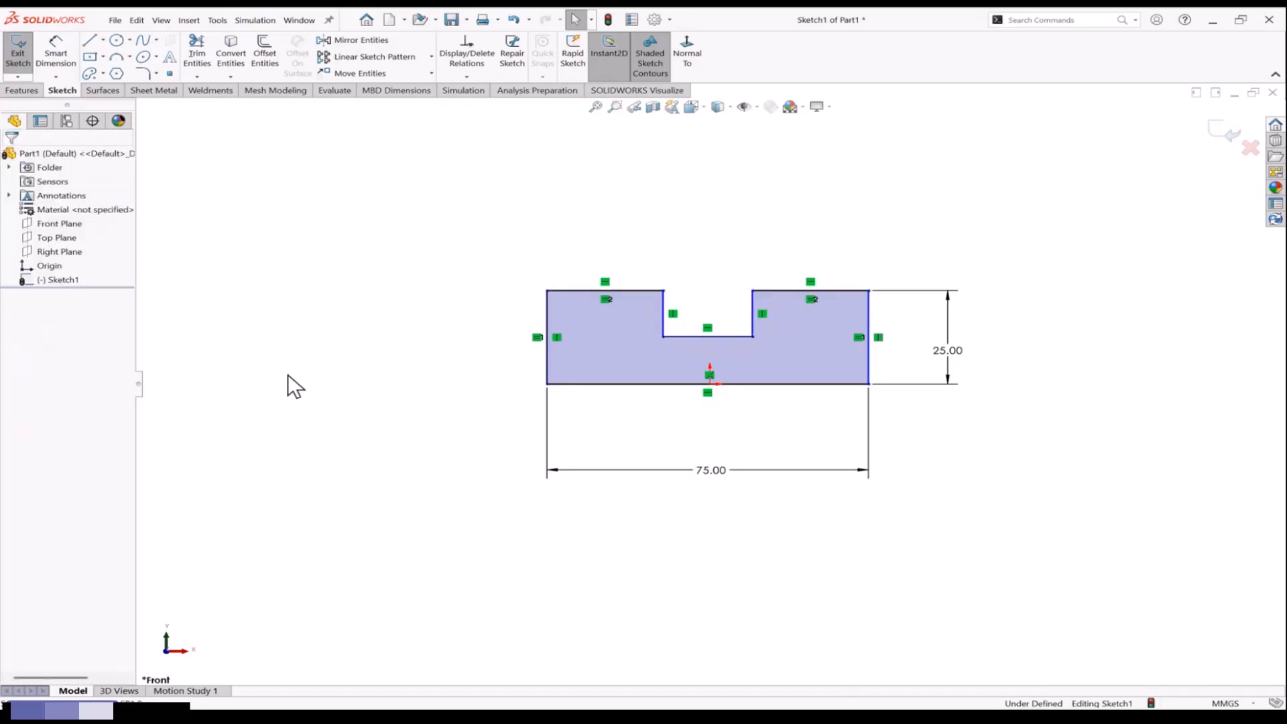
pyautogui.click(649, 291)
pyautogui.keyDown('ctrl'); pyautogui.click(695, 336); pyautogui.keyUp('ctrl')
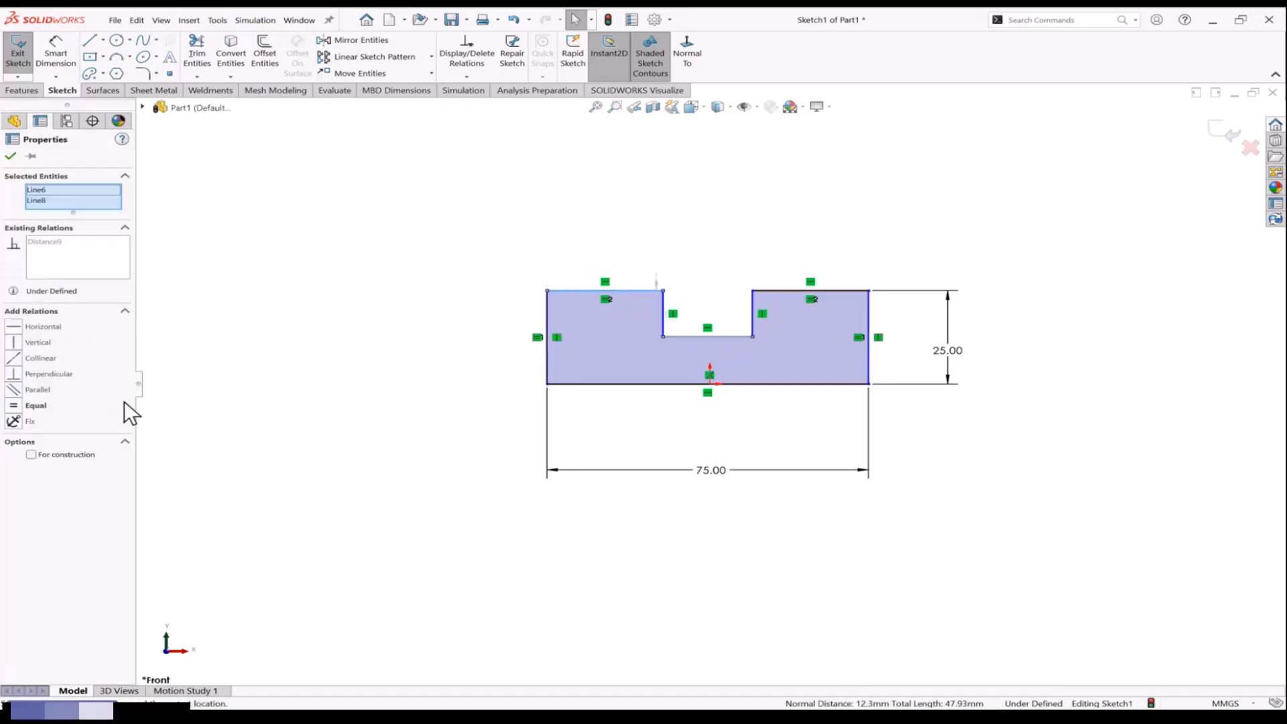
pyautogui.click(15, 409)
pyautogui.click(252, 403)
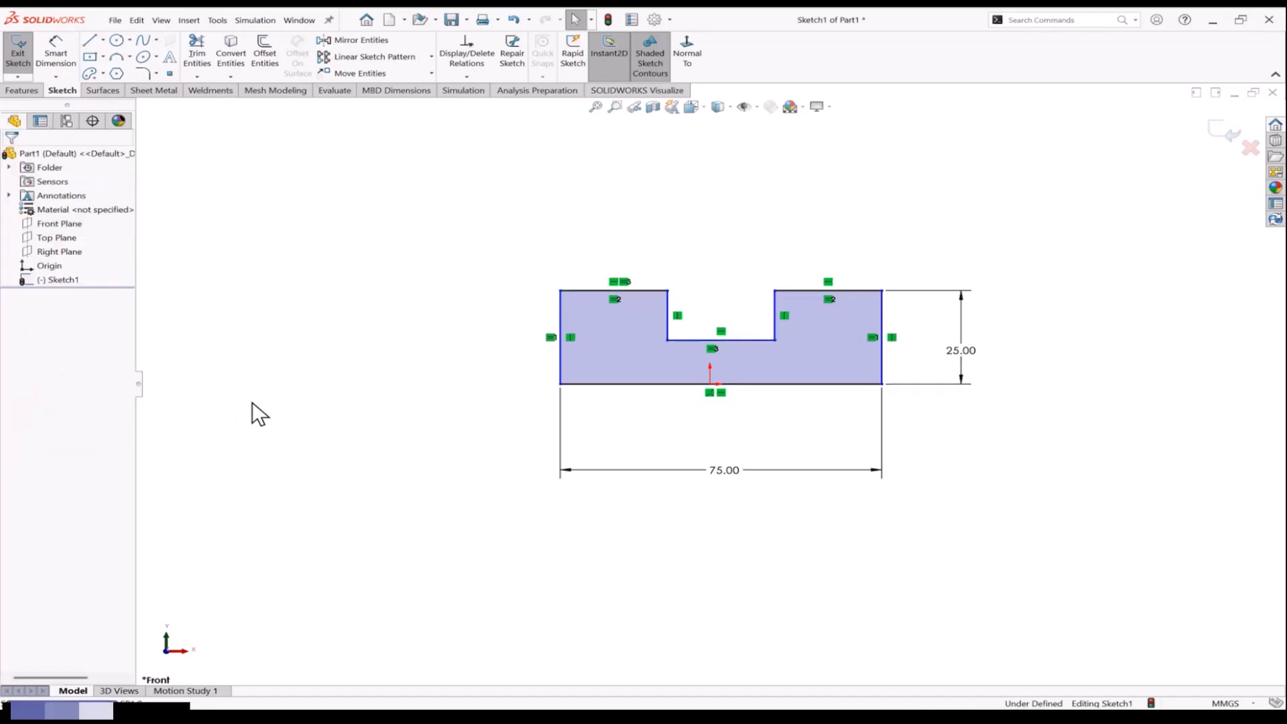
pyautogui.click(60, 57)
pyautogui.click(593, 290)
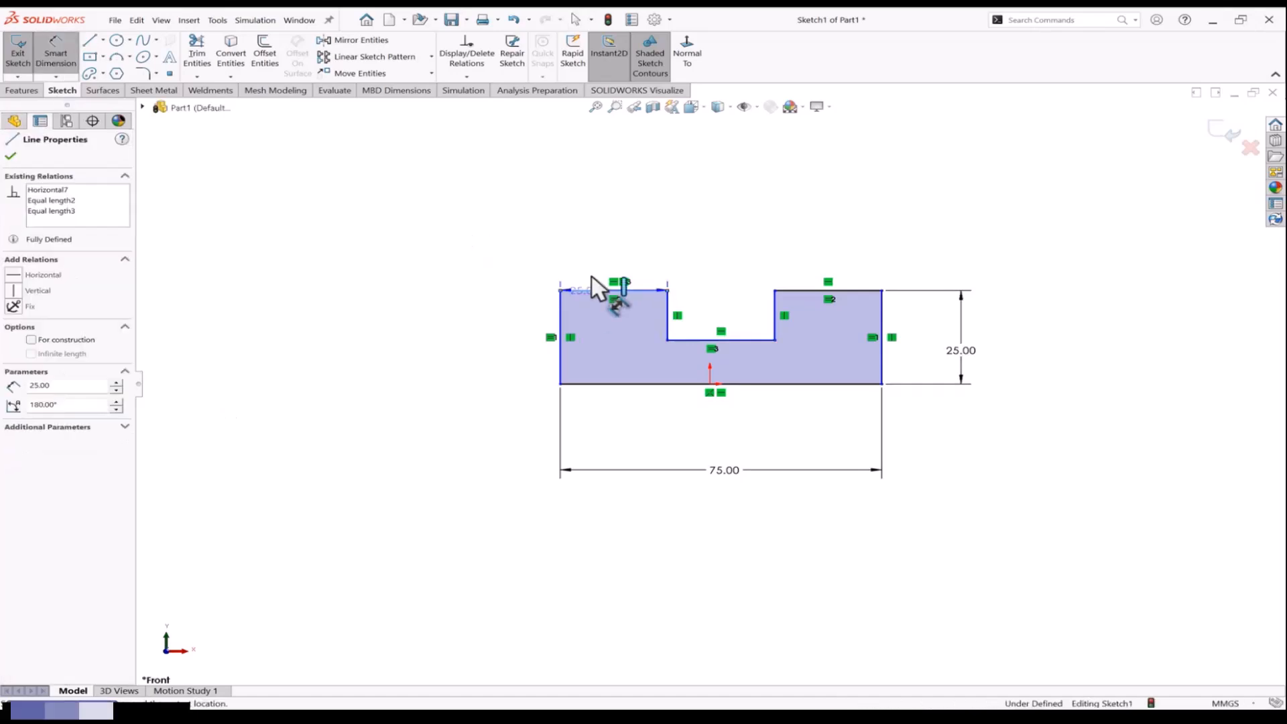
pyautogui.click(607, 254)
pyautogui.click(690, 319)
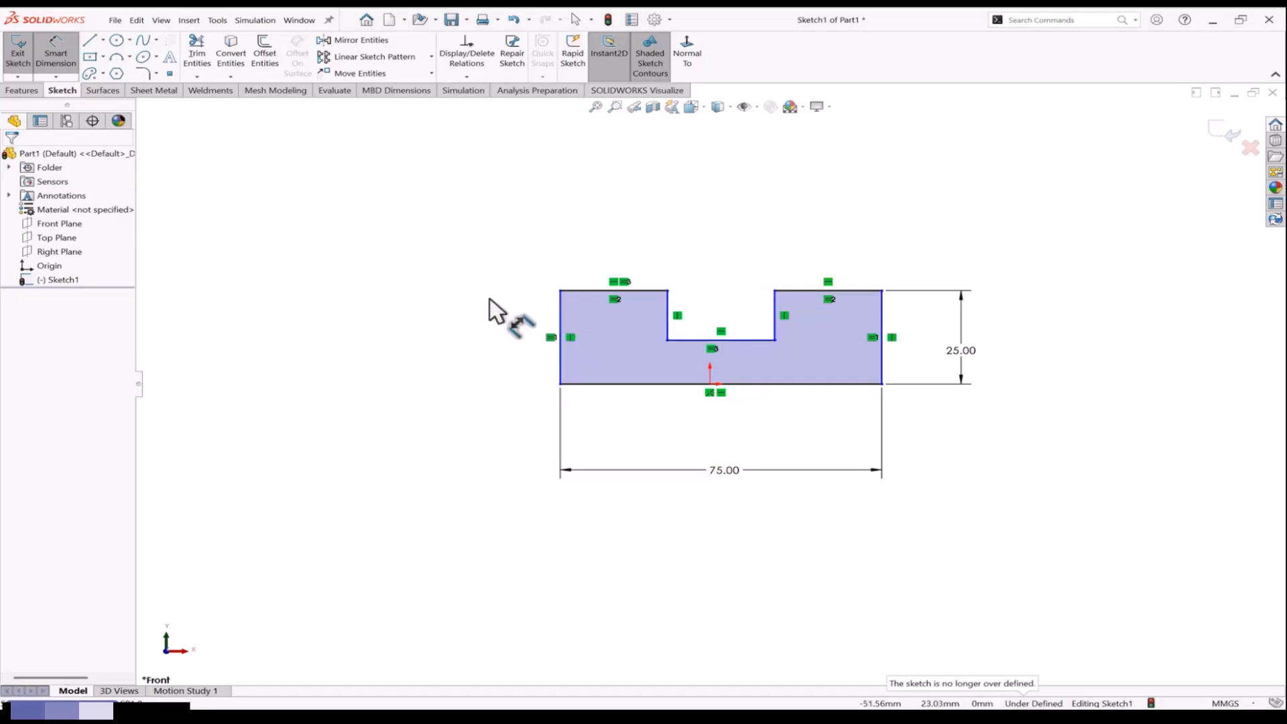
pyautogui.click(718, 341)
pyautogui.click(726, 361)
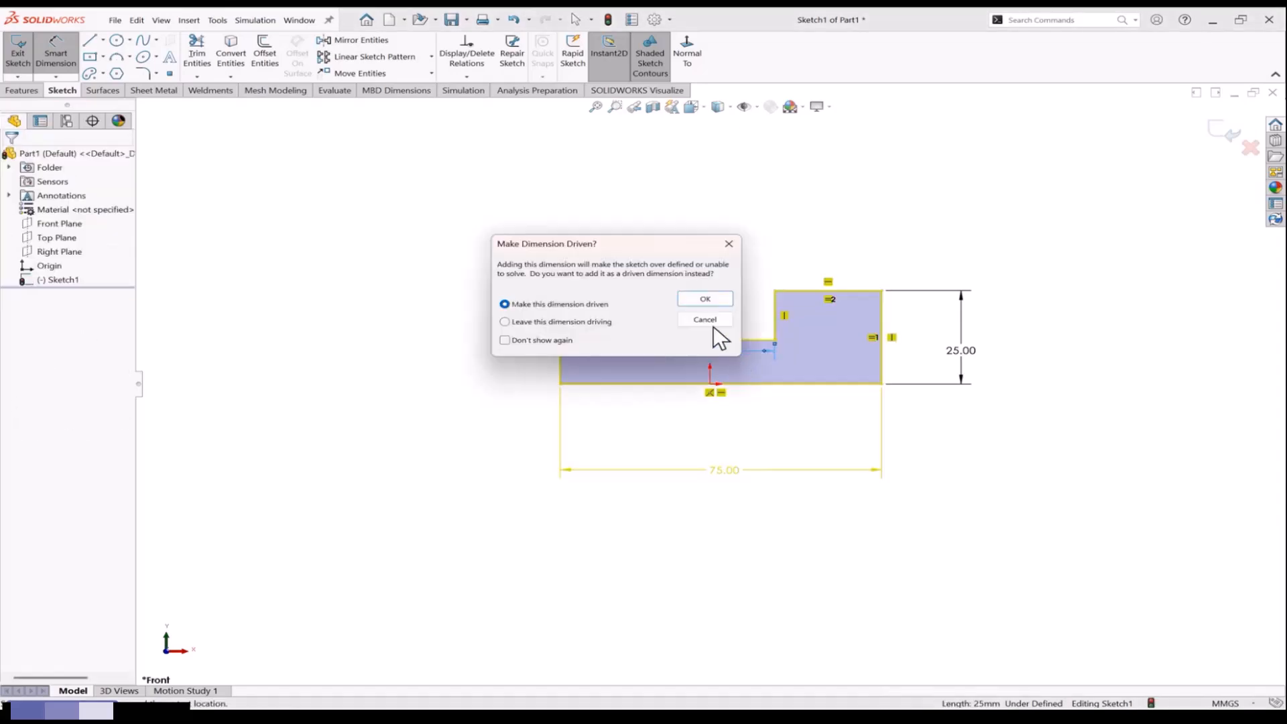
pyautogui.click(713, 324)
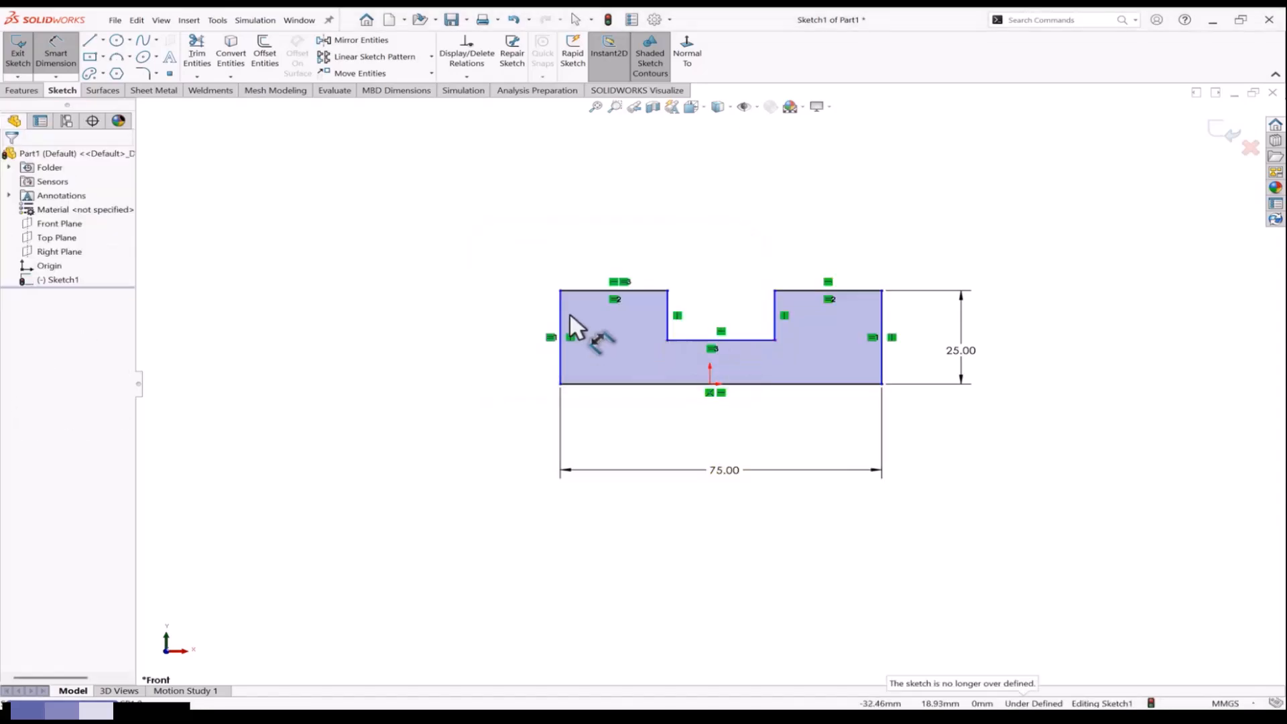
pyautogui.press('Escape')
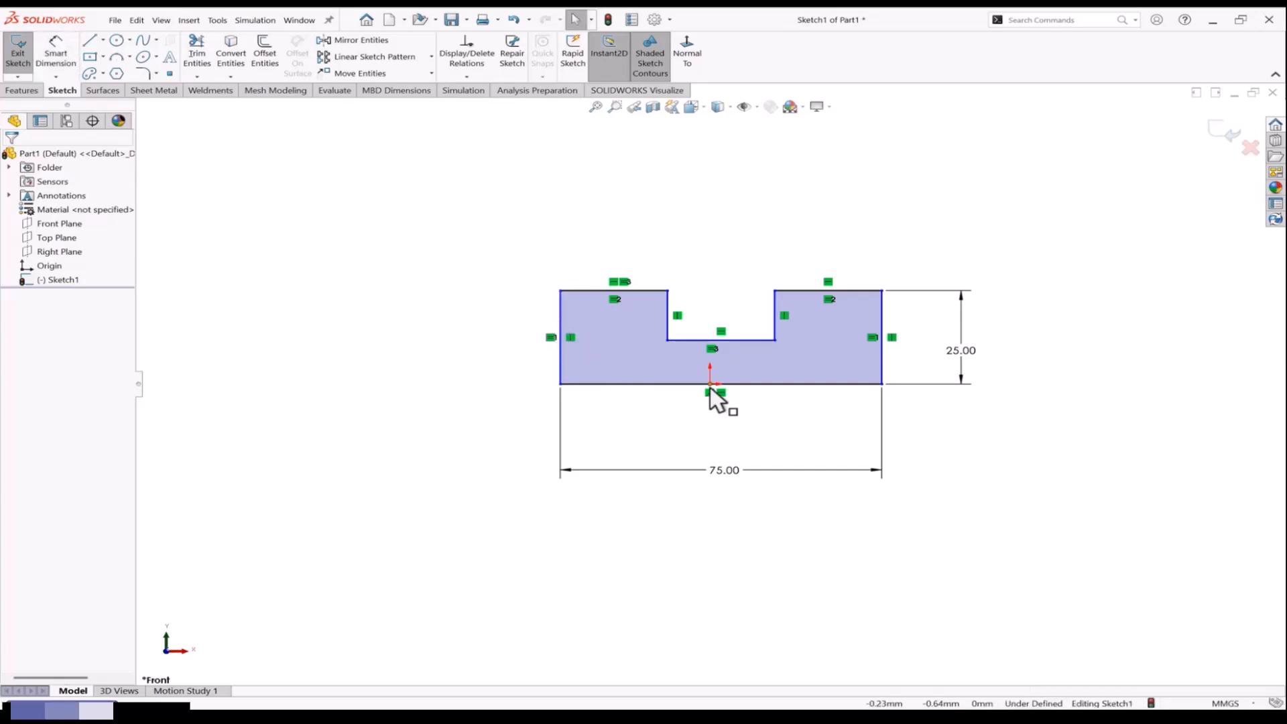
pyautogui.click(710, 386)
pyautogui.keyDown('ctrl'); pyautogui.click(716, 340); pyautogui.keyUp('ctrl')
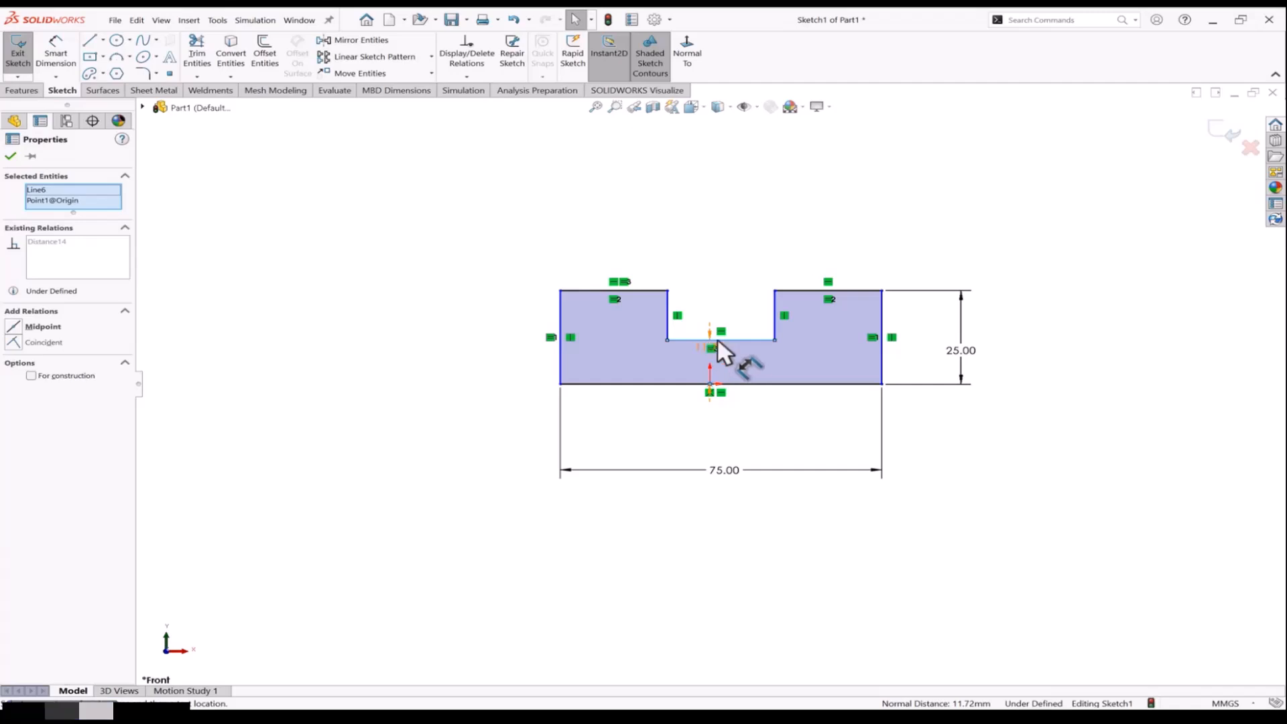
pyautogui.click(733, 305)
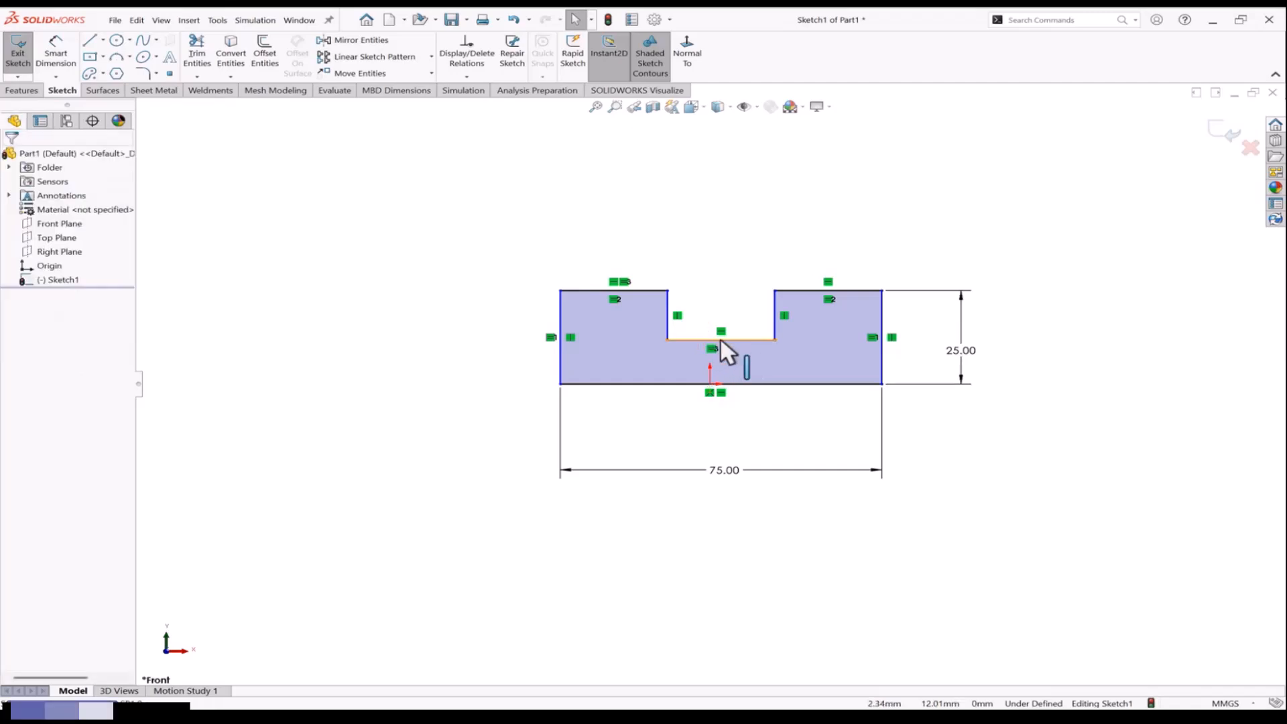
# Add a Vertical relation between the midpoint of the notch's bottom line and the origin
pyautogui.click(721, 339)
pyautogui.keyDown('ctrl'); pyautogui.click(710, 384); pyautogui.keyUp('ctrl')
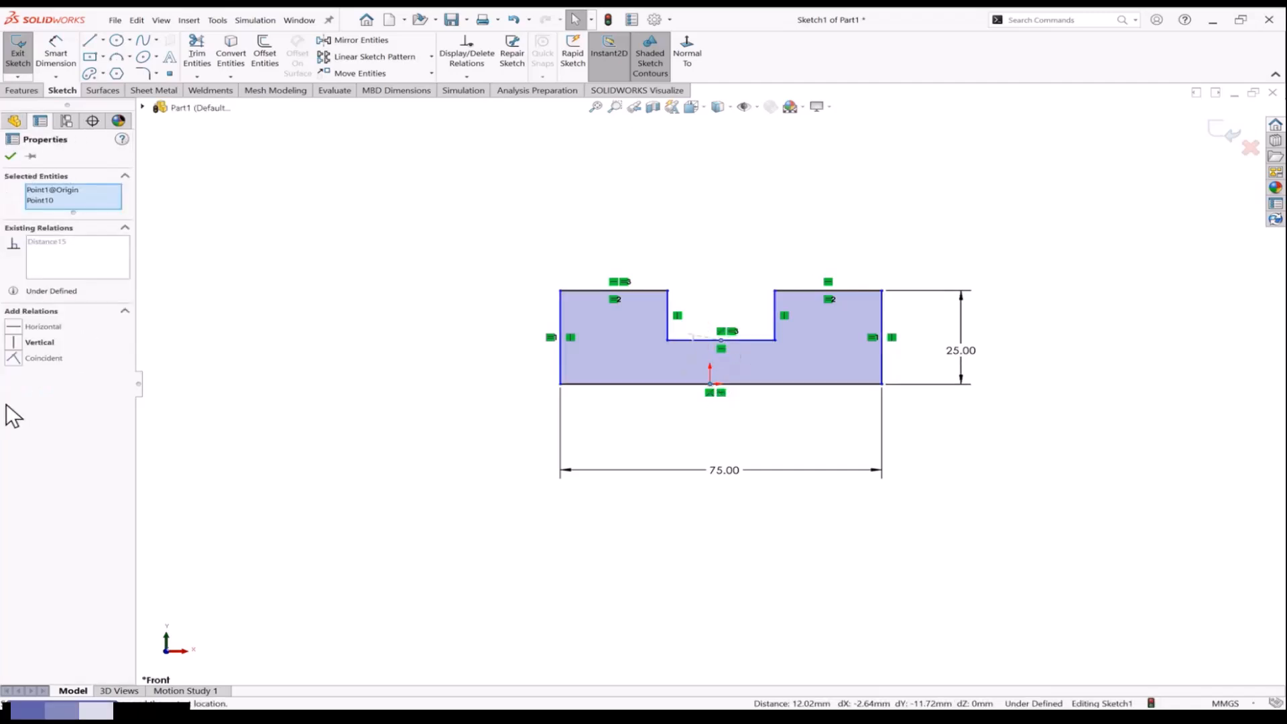
pyautogui.click(15, 344)
pyautogui.click(261, 373)
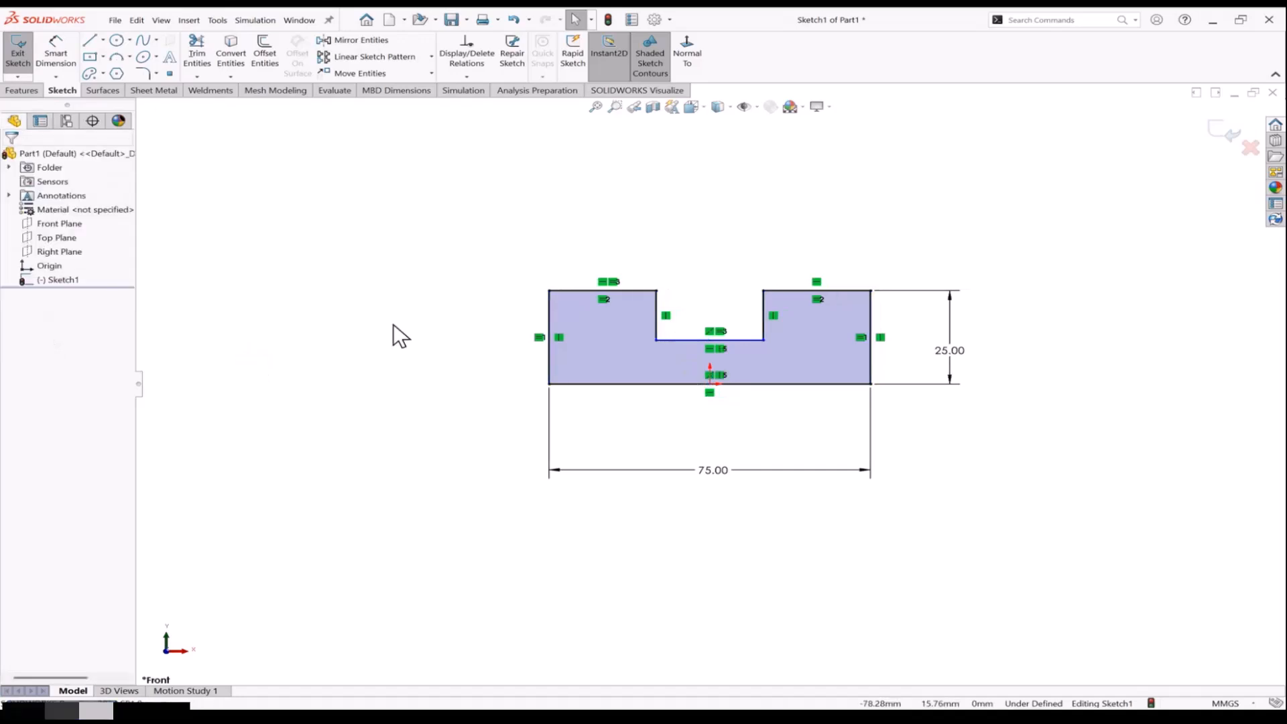
# Dimension the depth of the central notch to 12 mm
pyautogui.click(677, 338)
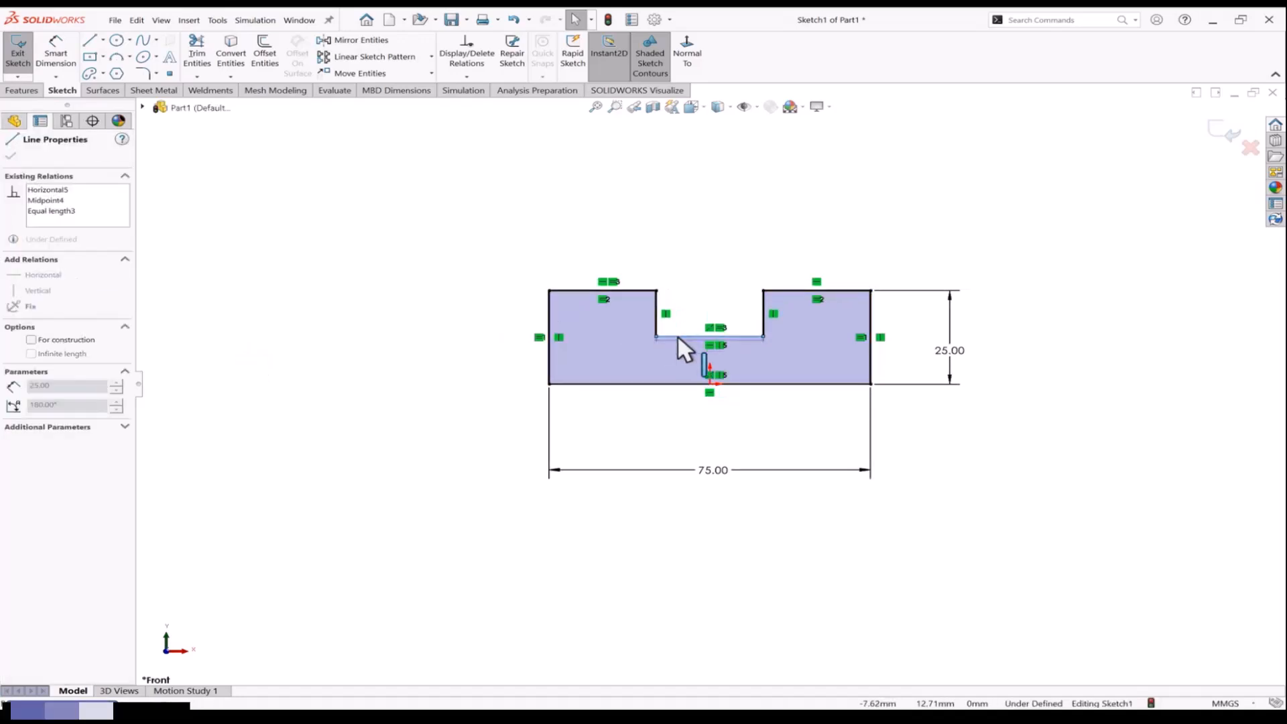
pyautogui.click(56, 57)
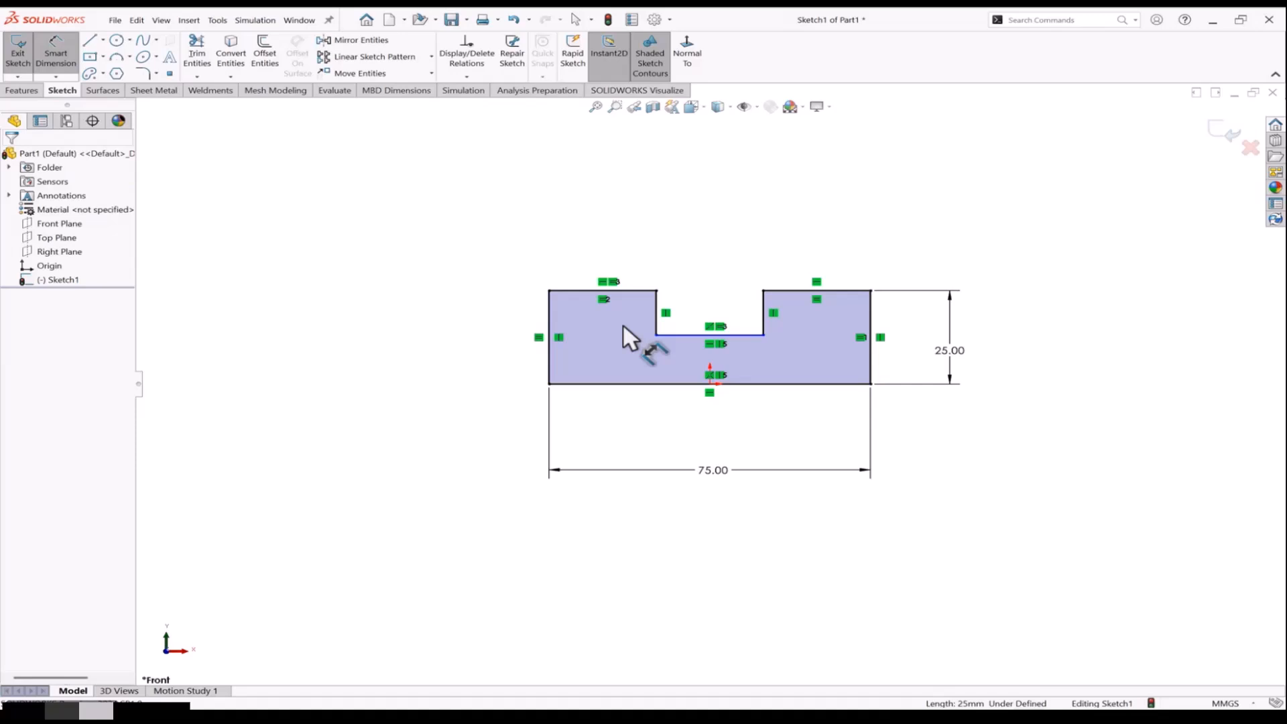
pyautogui.click(658, 315)
pyautogui.click(712, 319)
pyautogui.write('12')
pyautogui.press('Return')
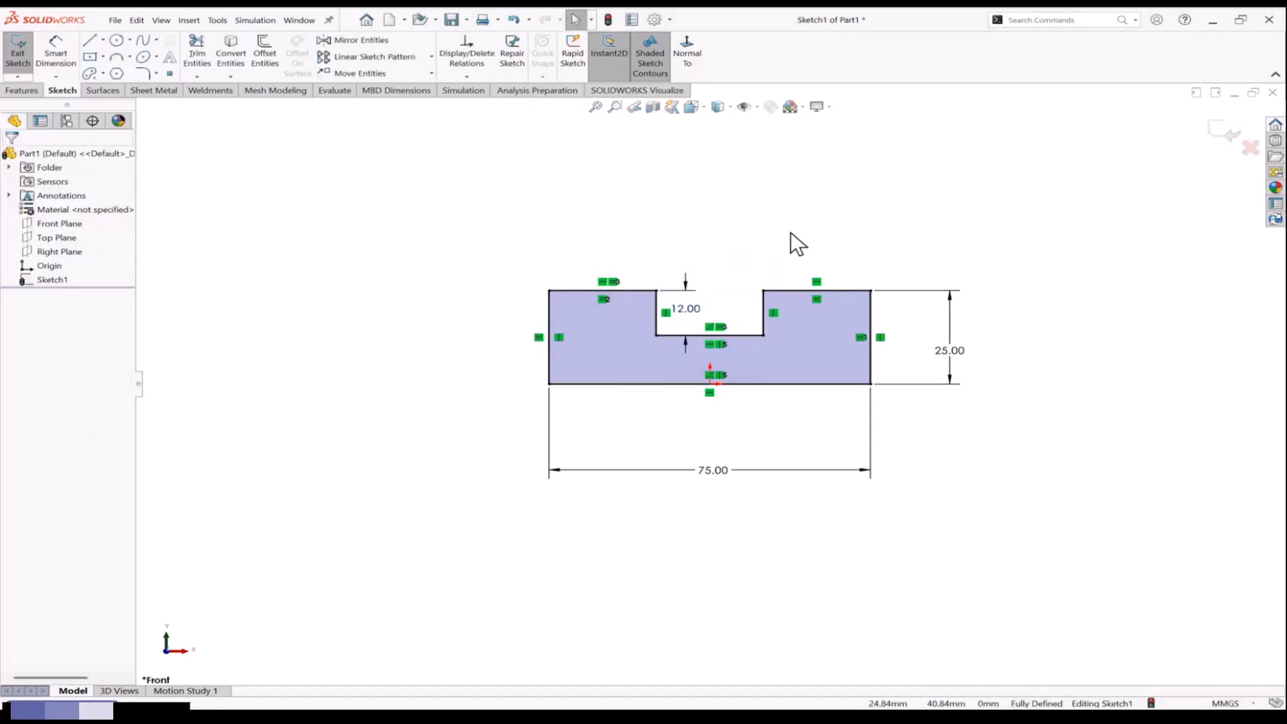
# Extrude the U-shaped profile as a boss with the Mid Plane end condition, extending its depth beyond the default
pyautogui.click(22, 90)
pyautogui.click(25, 55)
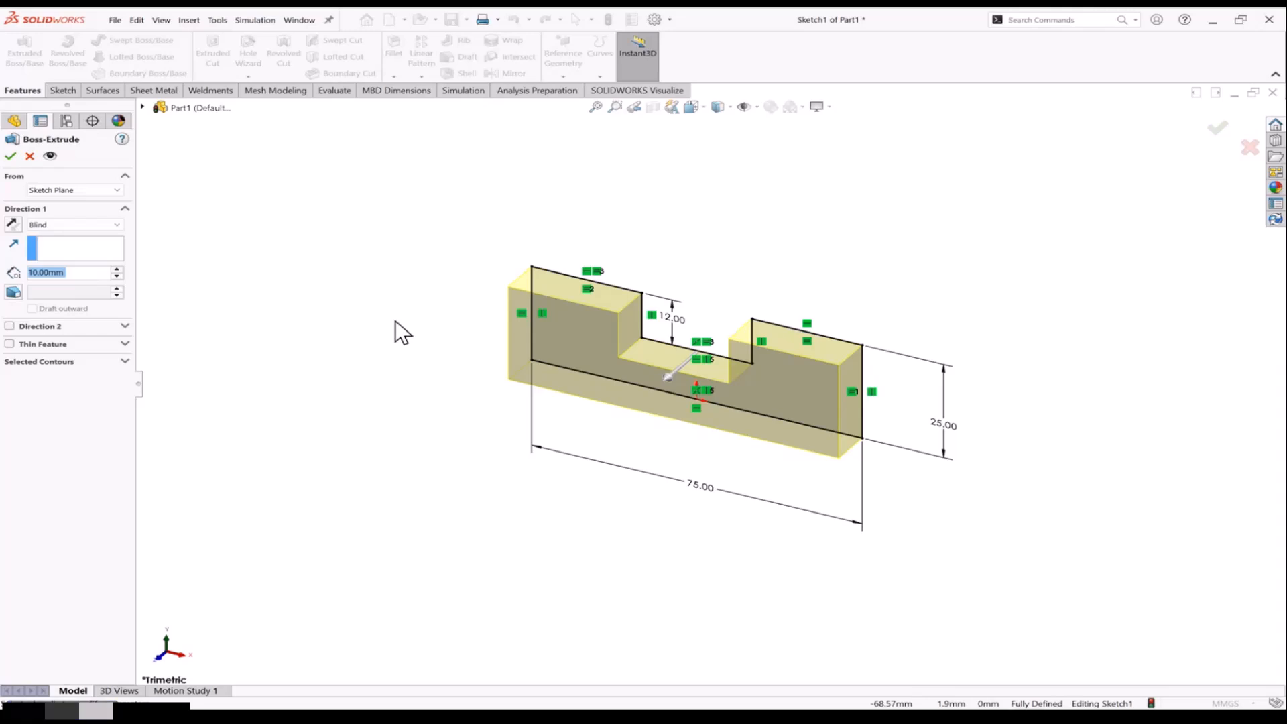
pyautogui.click(116, 224)
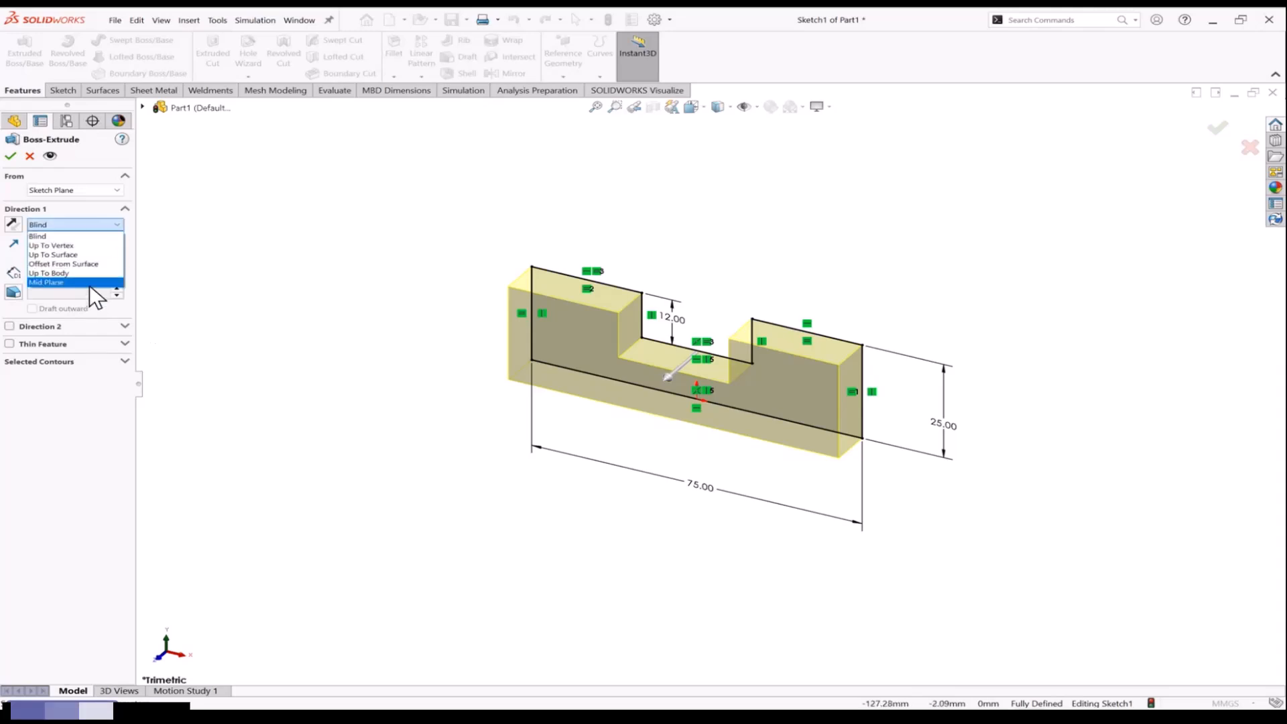
pyautogui.click(90, 282)
pyautogui.moveTo(661, 385); pyautogui.dragTo(655, 390)
pyautogui.click(12, 155)
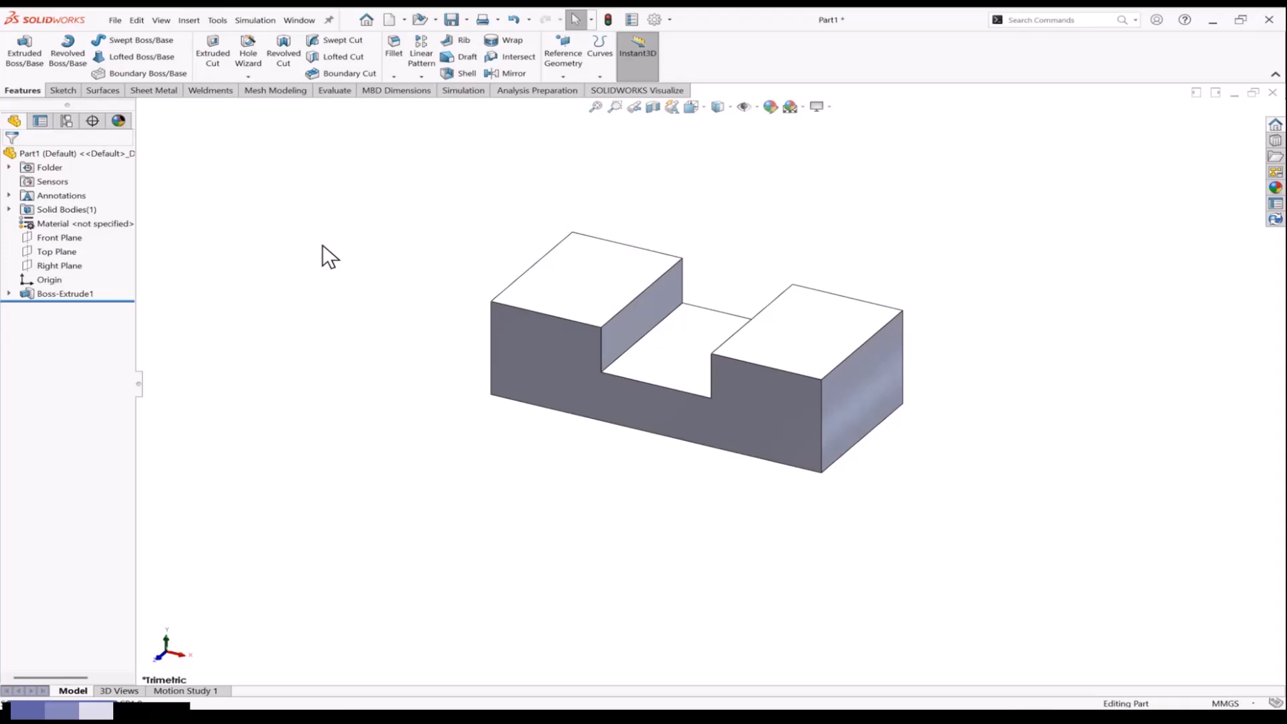
# Sketch a circle with a radius of about 4.6 mm at the centre of the left raised block's top face
pyautogui.click(587, 272)
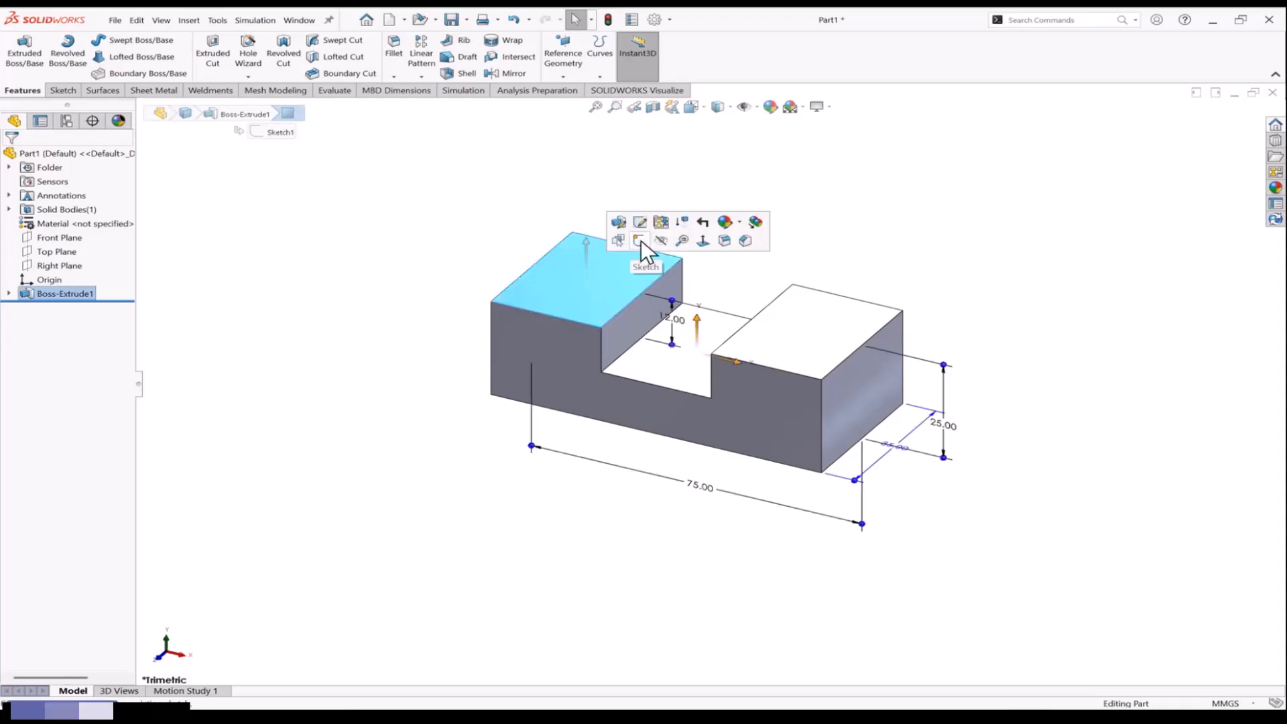
pyautogui.click(640, 240)
pyautogui.scroll(3, 601, 241)
pyautogui.click(116, 41)
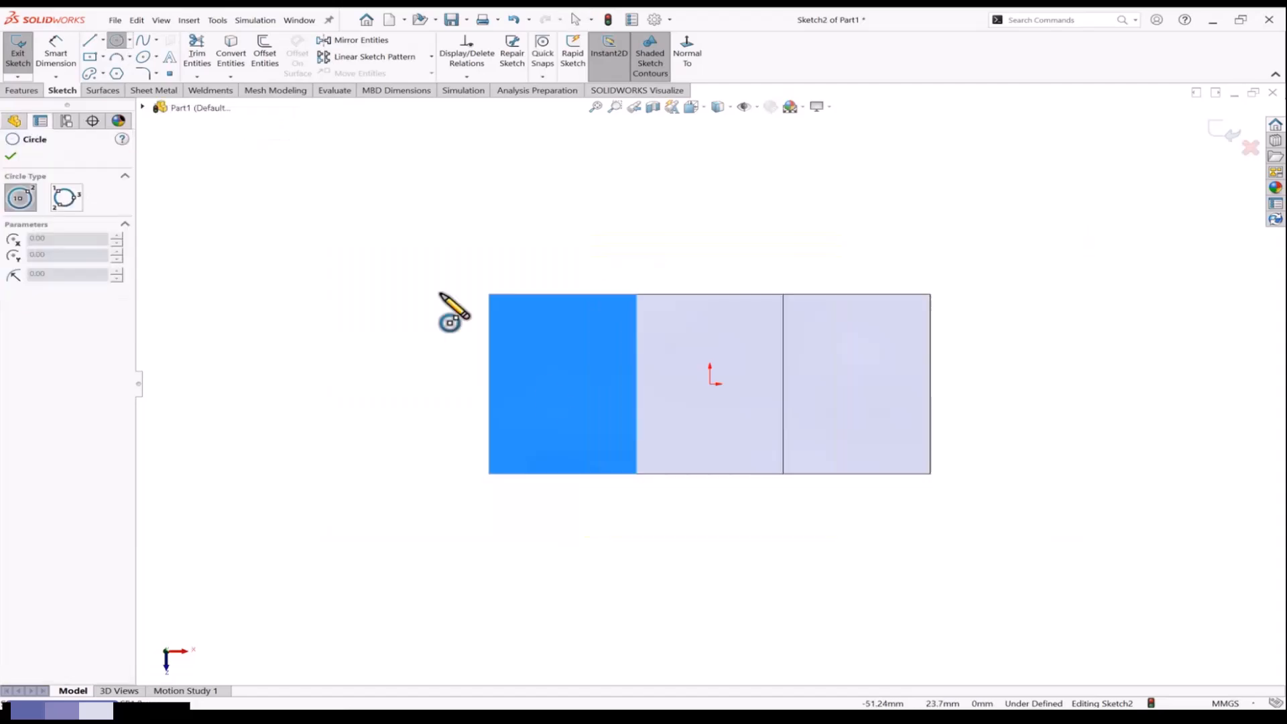
pyautogui.click(563, 383)
pyautogui.click(584, 403)
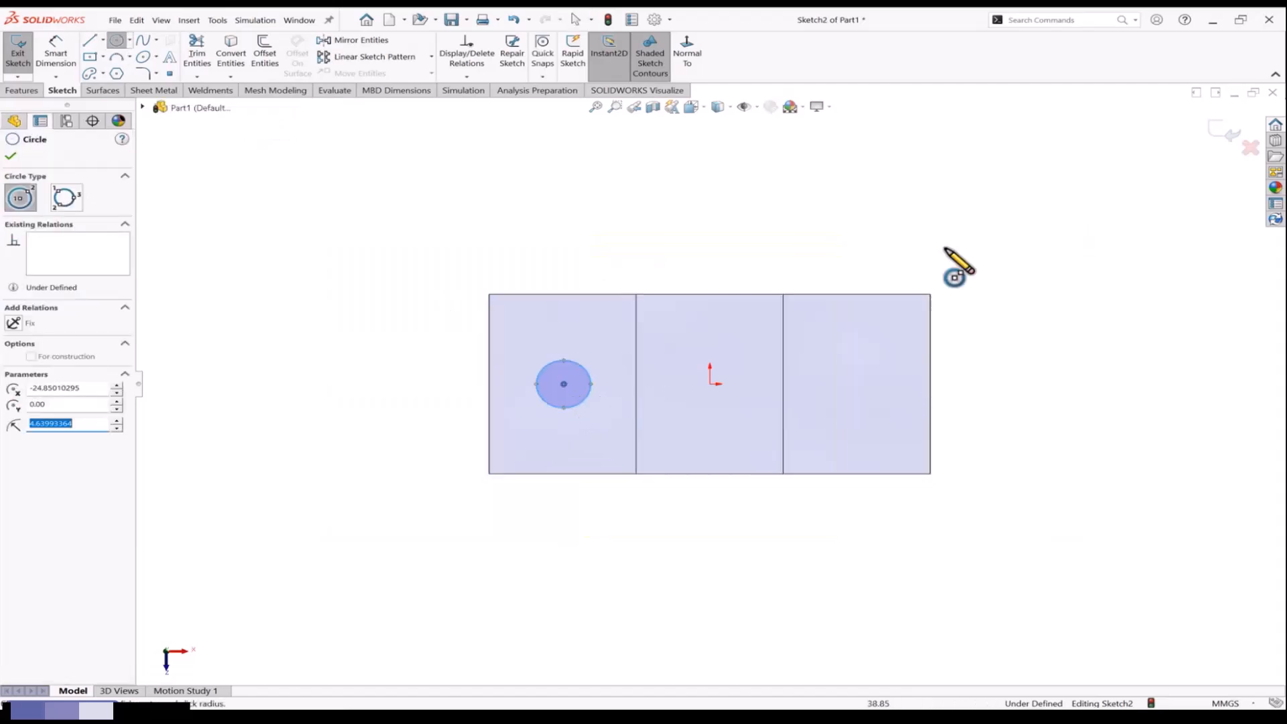
pyautogui.click(1231, 133)
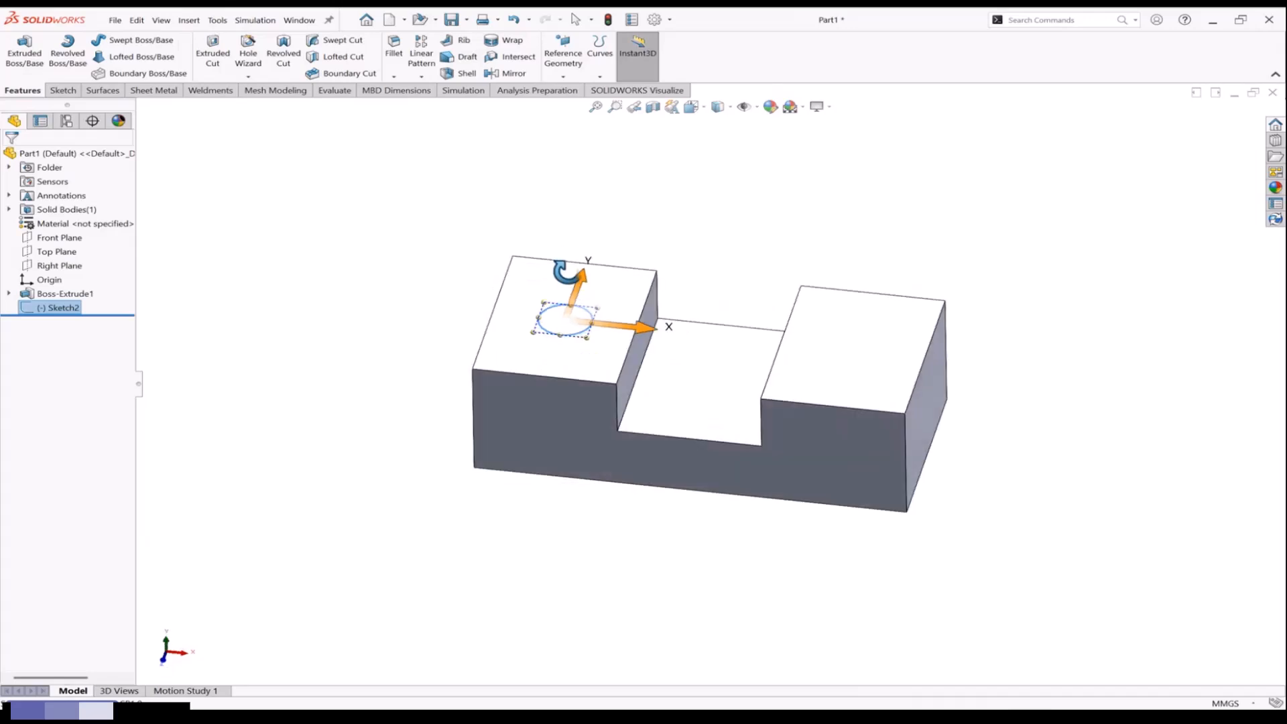
# Cut a hole into the left raised block from the circle sketch, keeping the default Extruded Cut settings
pyautogui.click(208, 58)
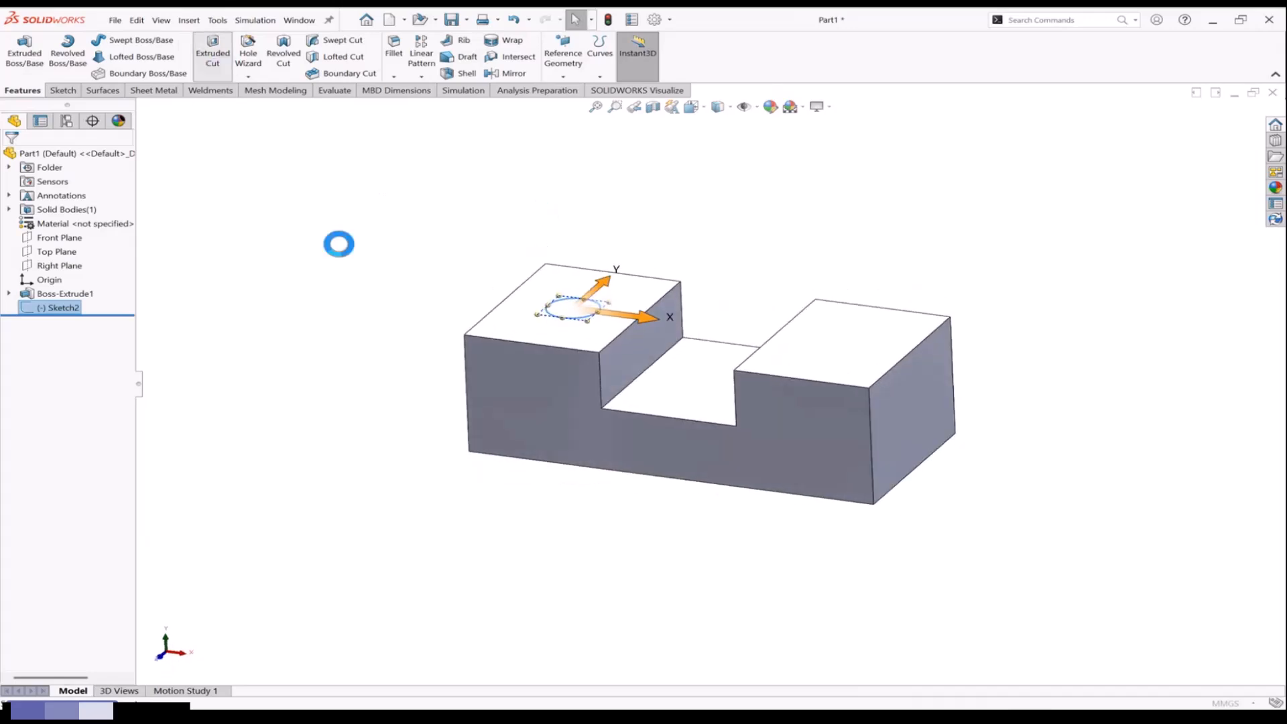
pyautogui.click(10, 155)
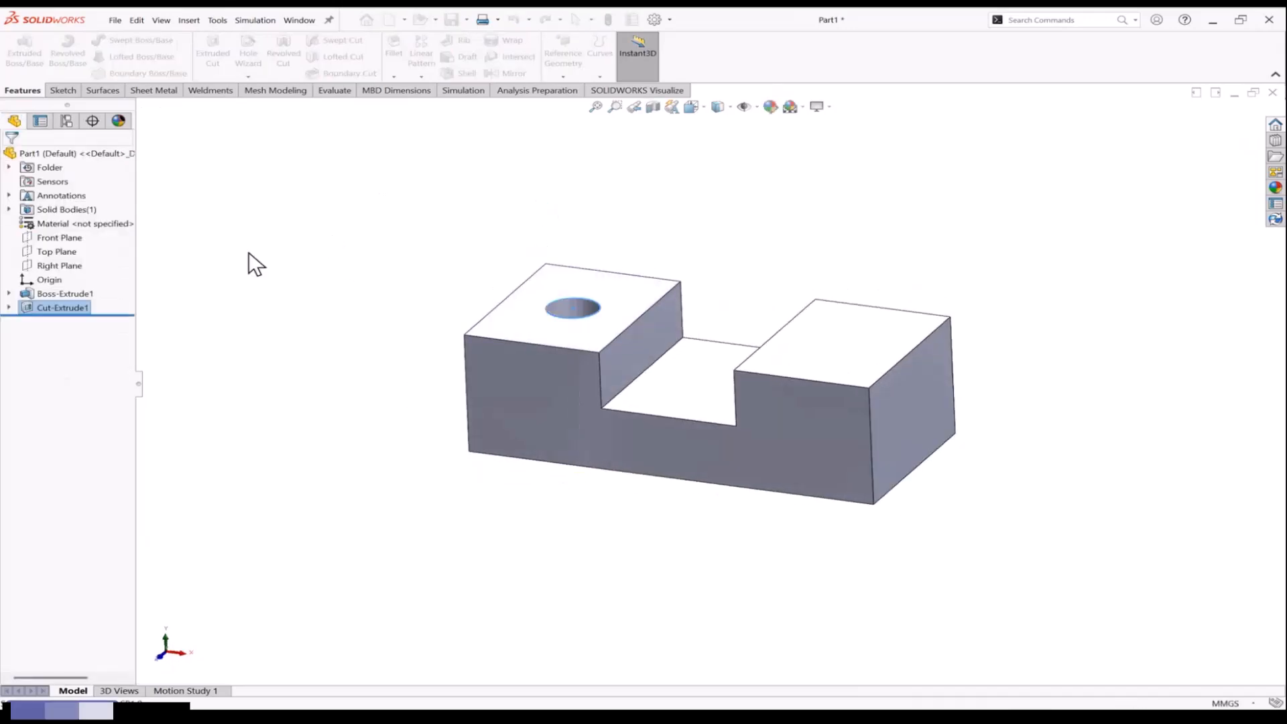
pyautogui.moveTo(399, 290); pyautogui.dragTo(406, 321, button='middle')
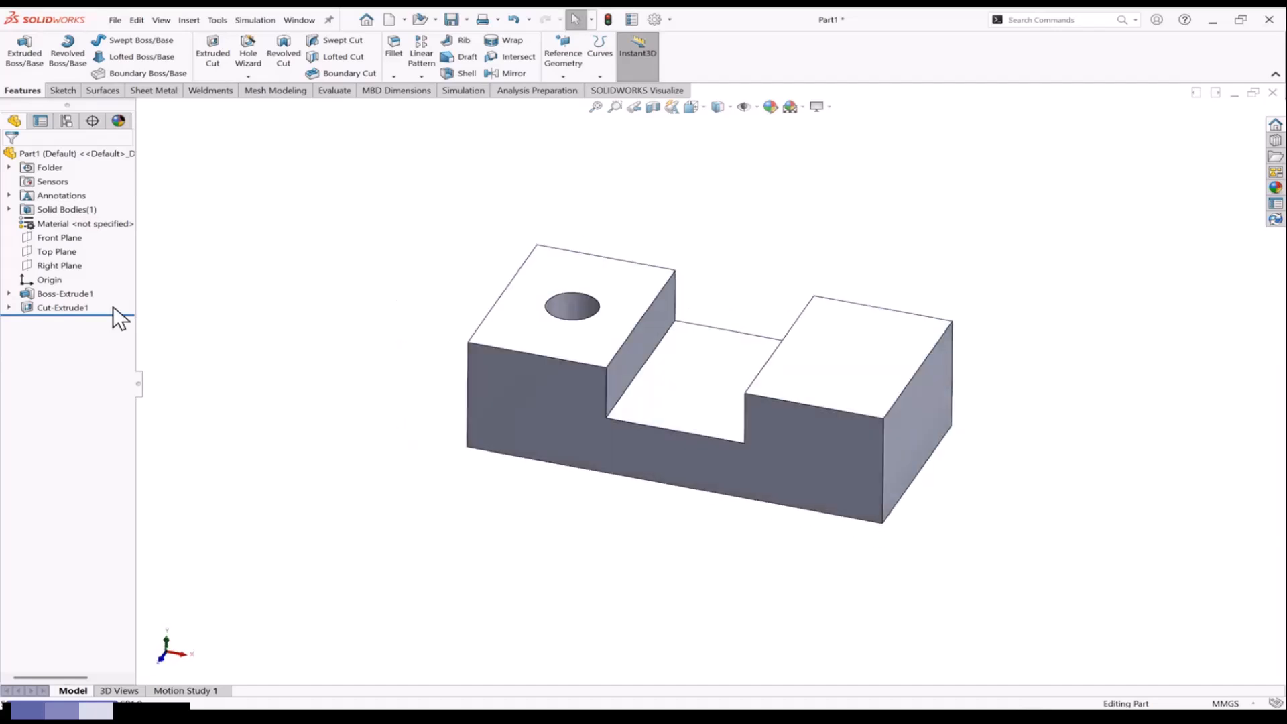
pyautogui.click(65, 294)
pyautogui.click(65, 308)
pyautogui.click(303, 351)
pyautogui.moveTo(312, 351)
pyautogui.mouseDown(button='middle')
pyautogui.moveTo(284, 321)
pyautogui.moveTo(301, 328)
pyautogui.mouseUp(button='middle')
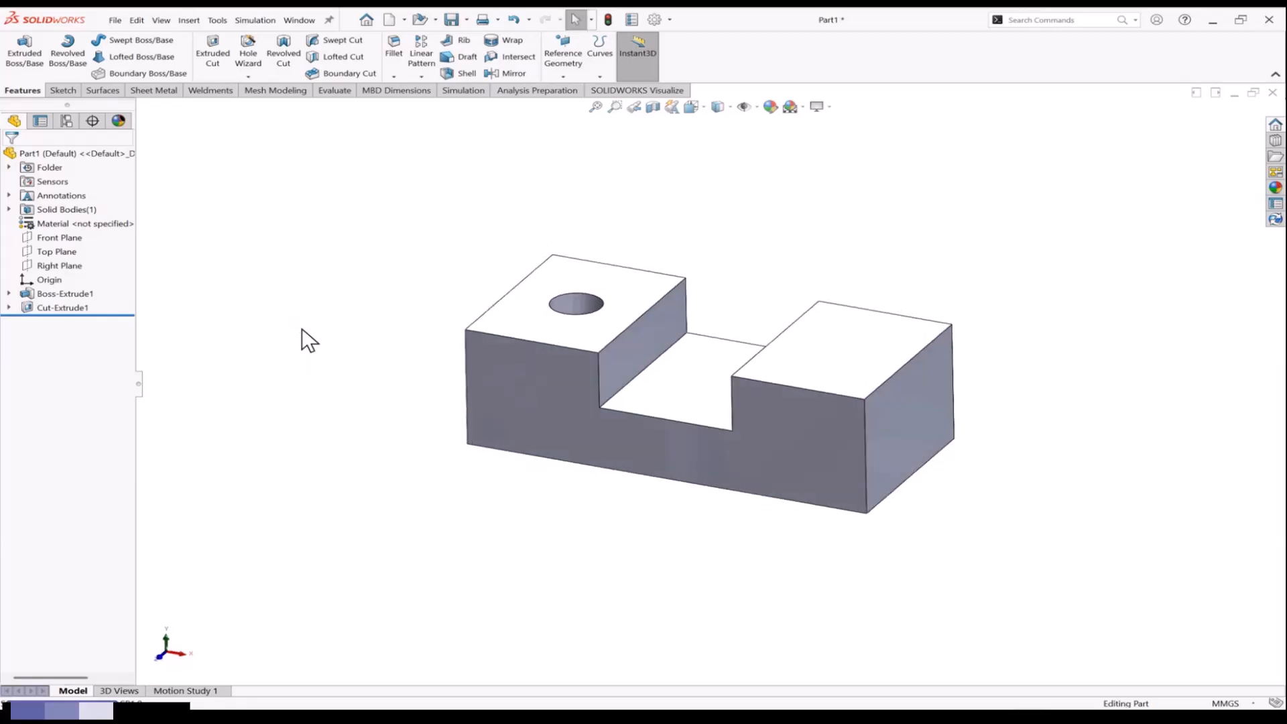
# Fillet the four front-to-back top edges of the two raised blocks with a symmetric radius of 2 mm
pyautogui.click(397, 42)
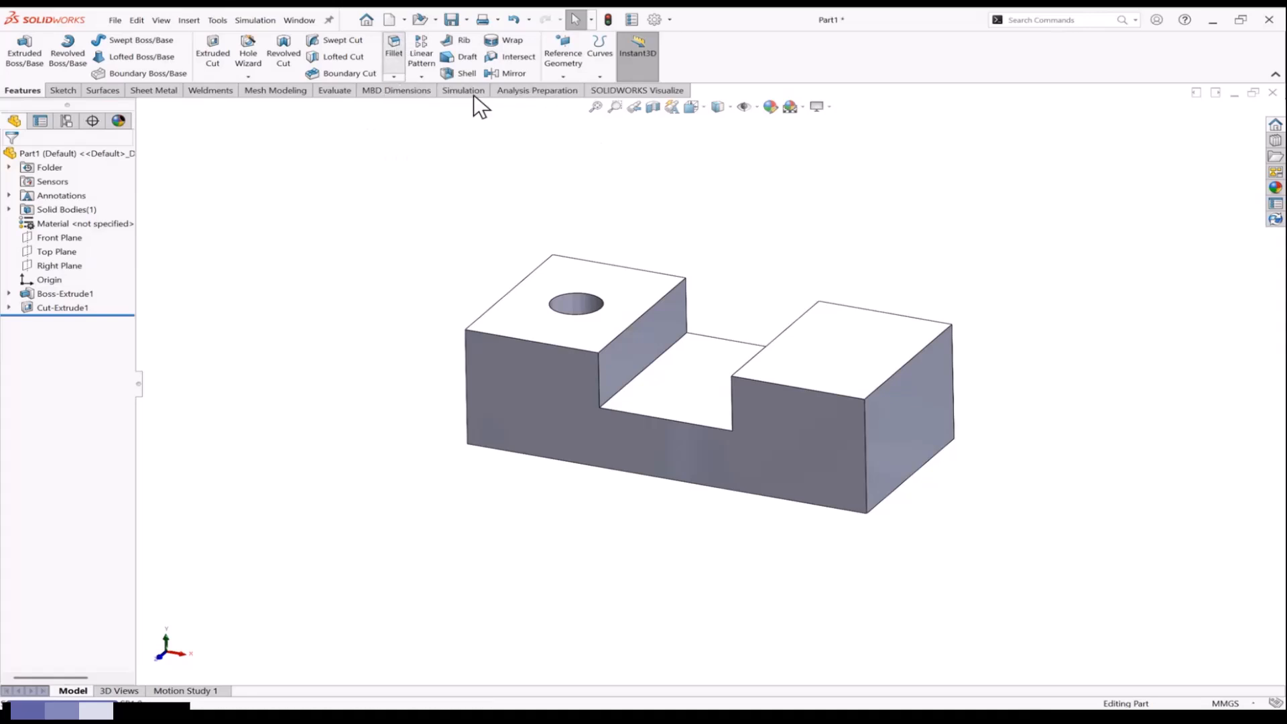
pyautogui.click(923, 347)
pyautogui.click(790, 327)
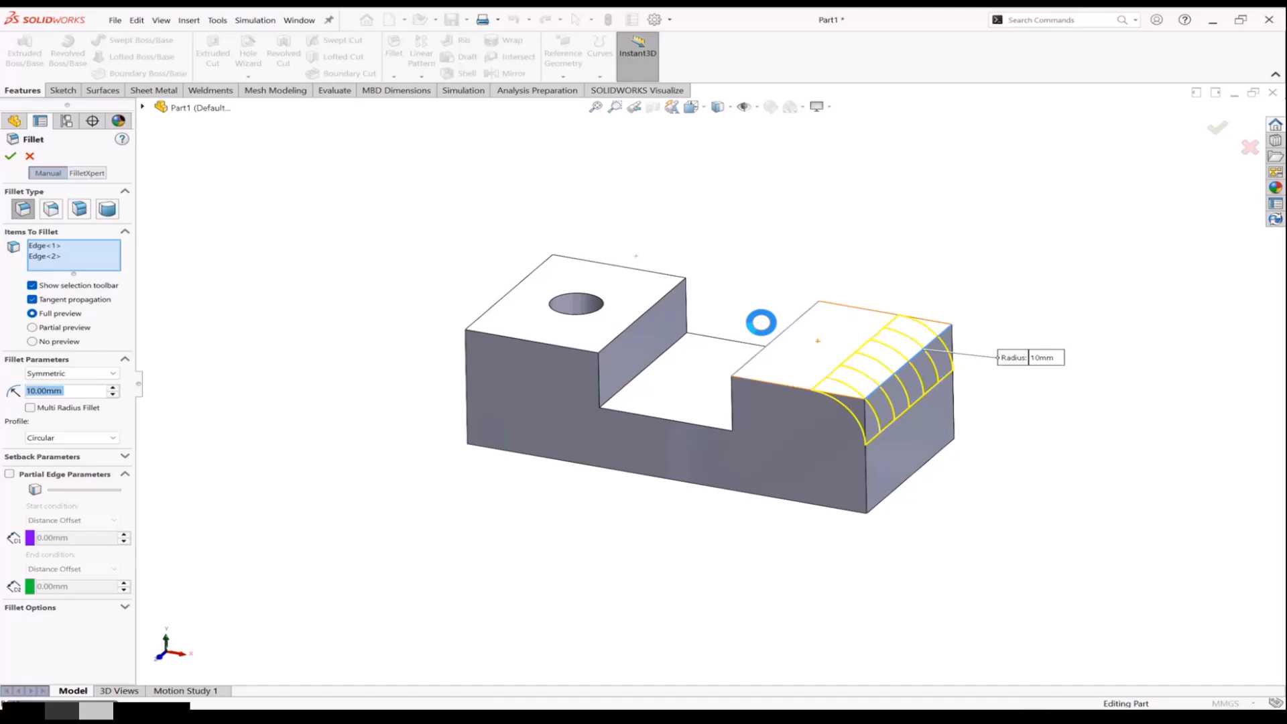
pyautogui.click(662, 292)
pyautogui.click(620, 297)
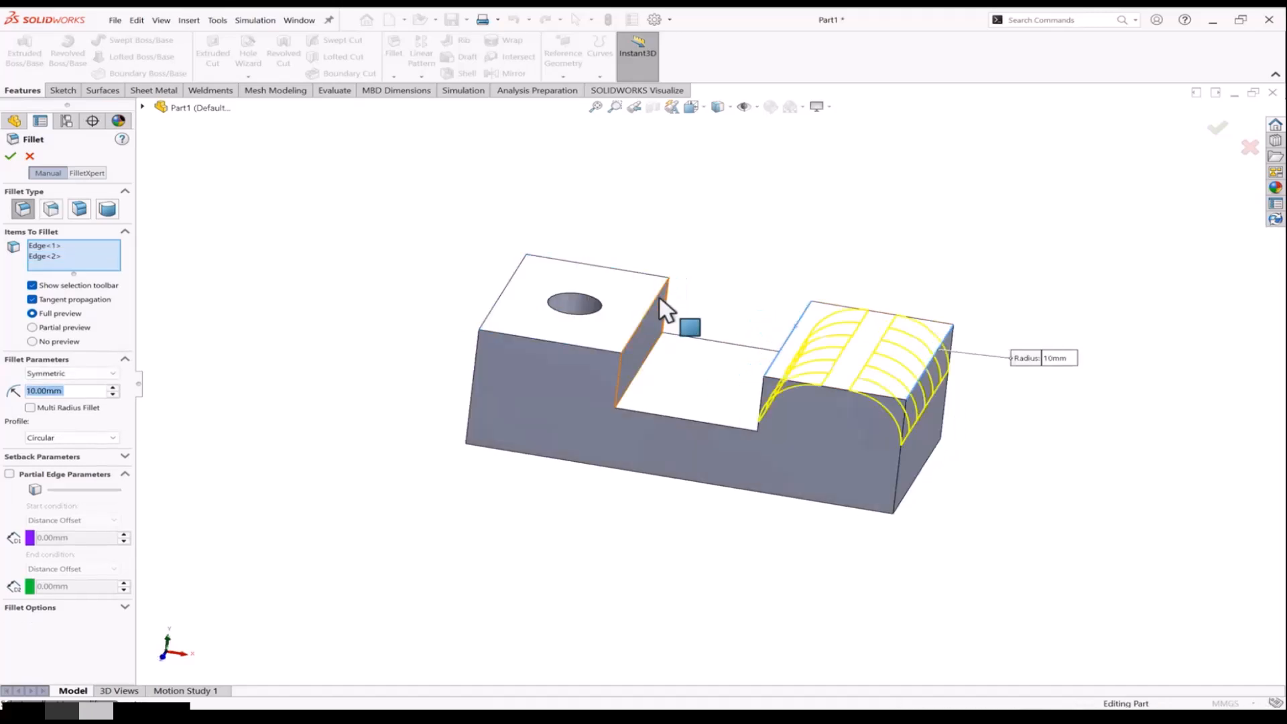
pyautogui.click(659, 293)
pyautogui.scroll(1, 634, 308)
pyautogui.moveTo(539, 310); pyautogui.dragTo(554, 302, button='middle')
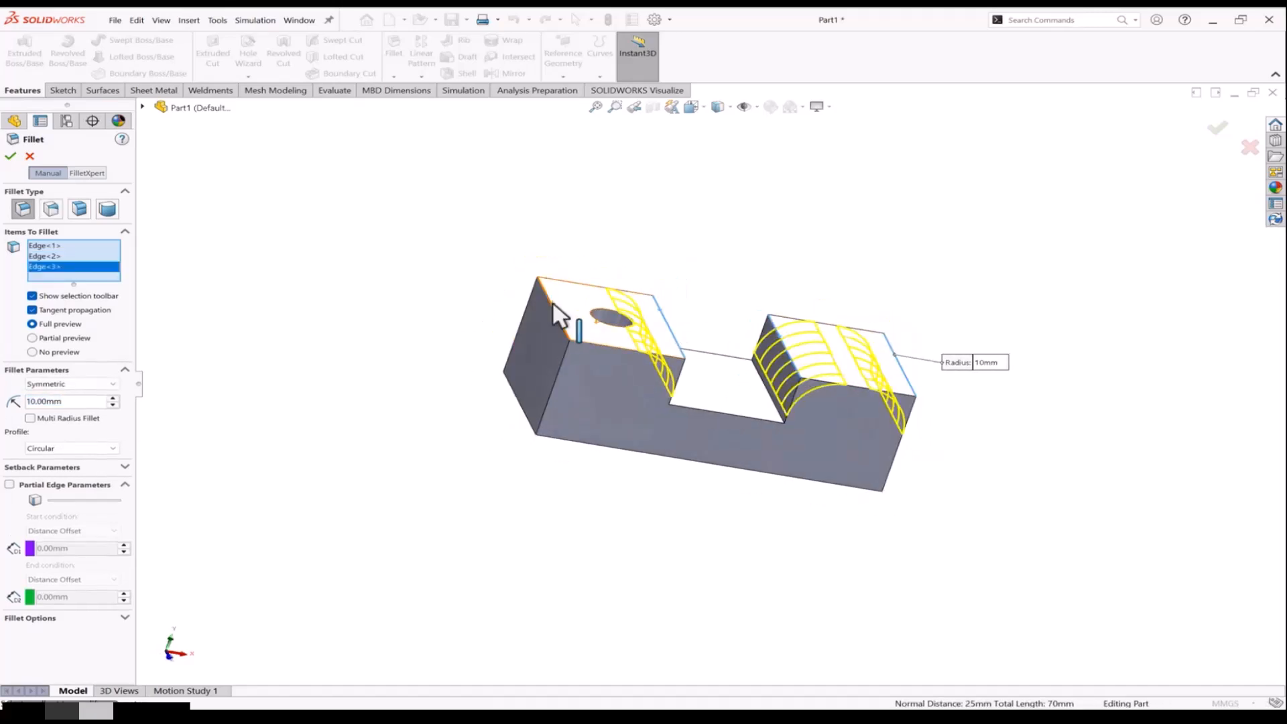
pyautogui.click(546, 299)
pyautogui.click(544, 296)
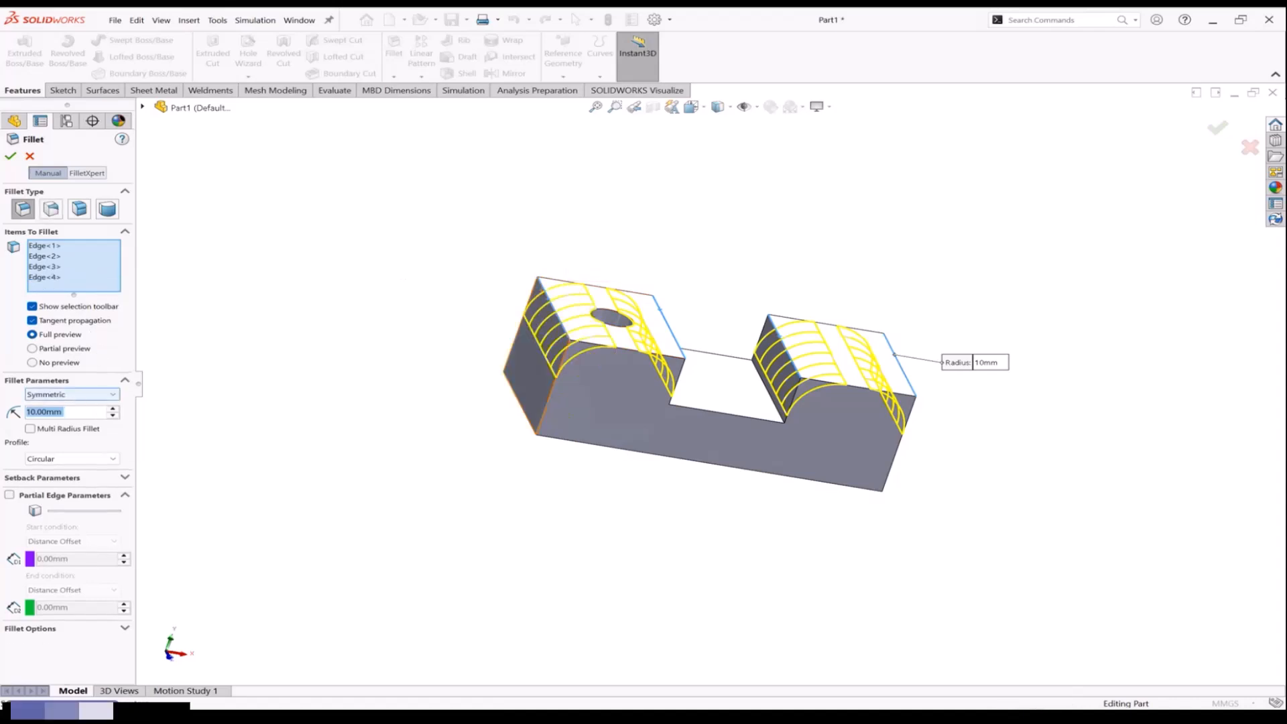
pyautogui.write('2')
pyautogui.press('Return')
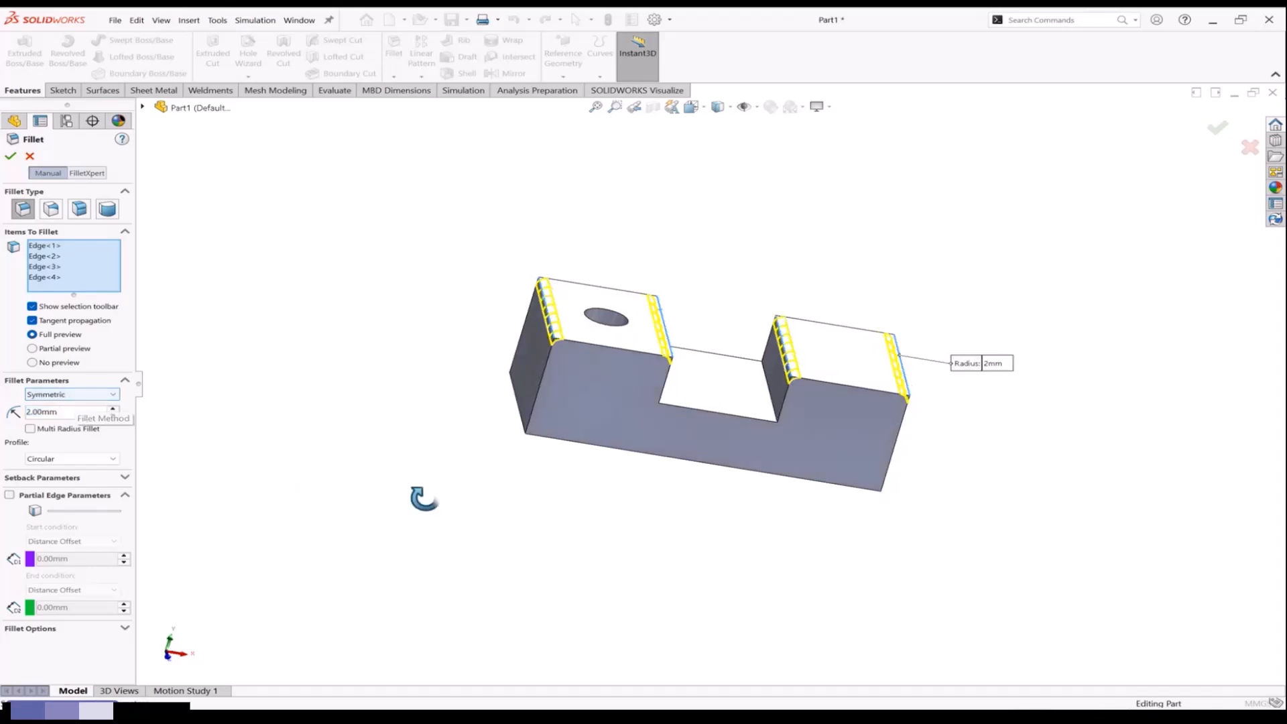
pyautogui.click(10, 156)
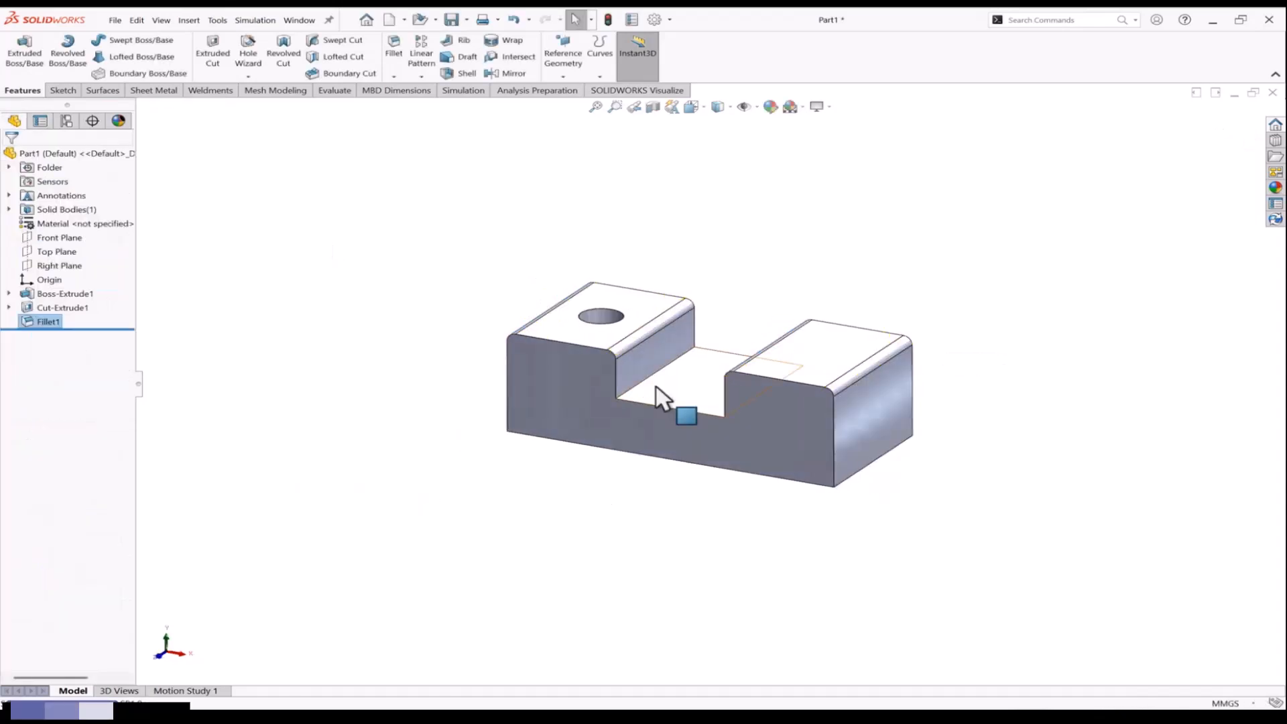
pyautogui.moveTo(656, 398)
pyautogui.mouseDown(button='middle')
pyautogui.moveTo(677, 442)
pyautogui.moveTo(721, 454)
pyautogui.moveTo(657, 474)
pyautogui.moveTo(657, 375)
pyautogui.mouseUp(button='middle')
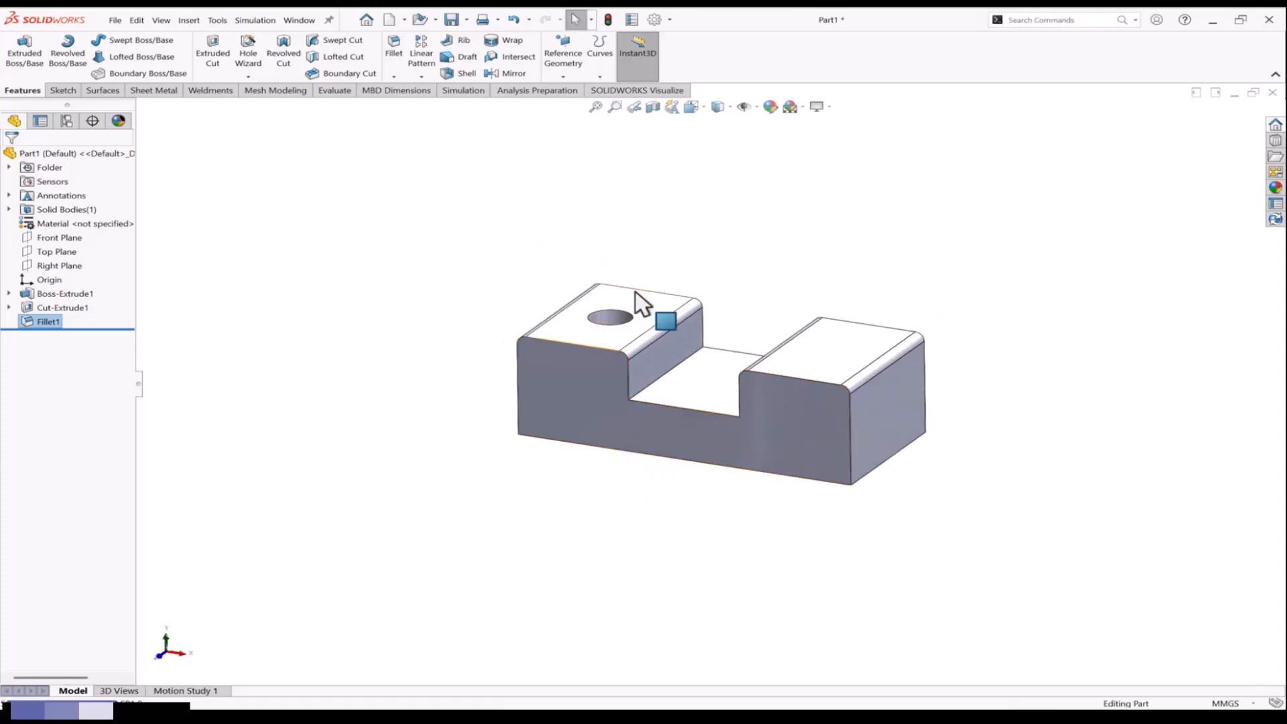
# Shell the body with a wall thickness of 3 mm, removing the front U-shaped face
pyautogui.click(465, 74)
pyautogui.click(526, 437)
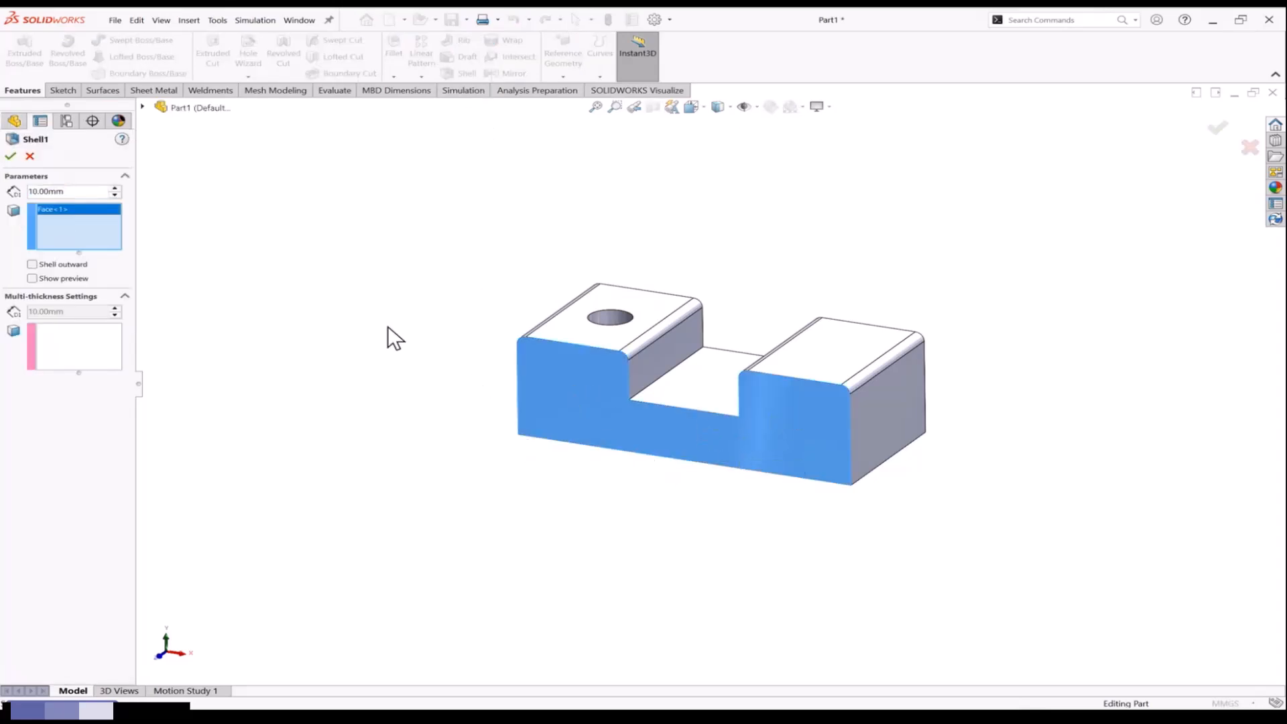
pyautogui.moveTo(73, 191); pyautogui.dragTo(5, 191)
pyautogui.write('3')
pyautogui.press('Return')
pyautogui.moveTo(280, 331); pyautogui.dragTo(517, 431, button='middle')
pyautogui.scroll(1, 517, 431)
pyautogui.scroll(-1, 803, 348)
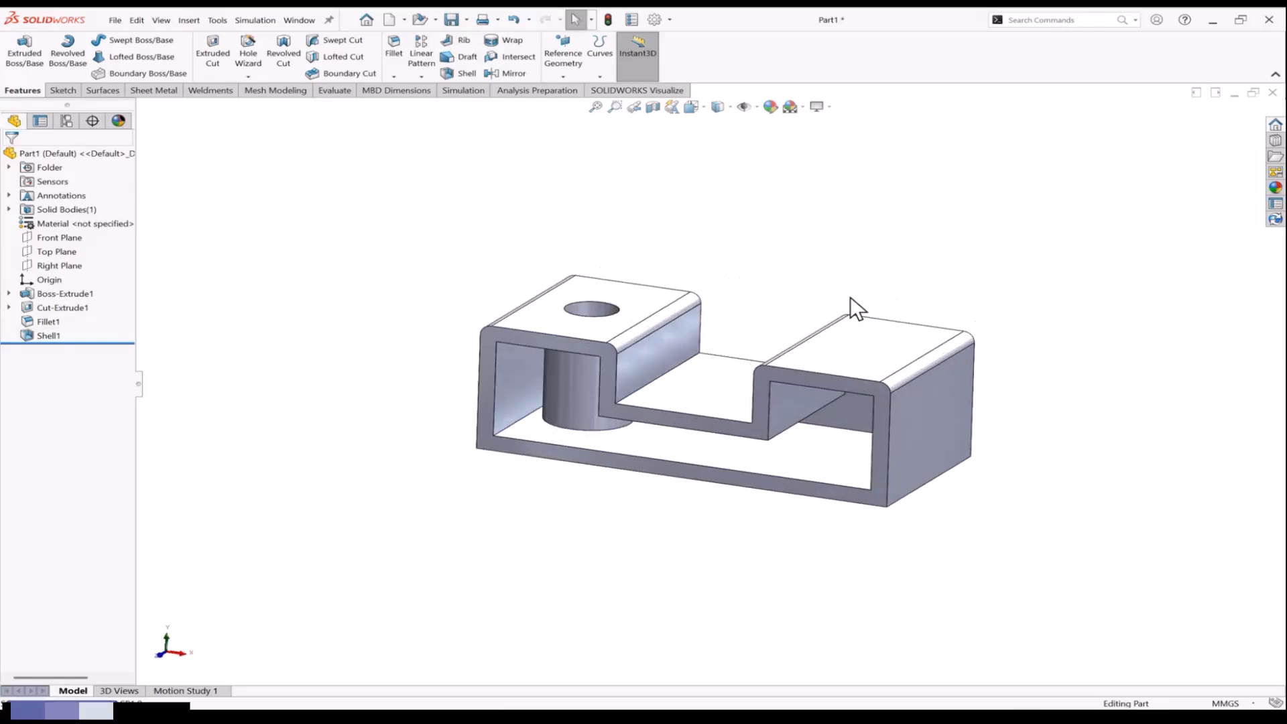
pyautogui.click(47, 323)
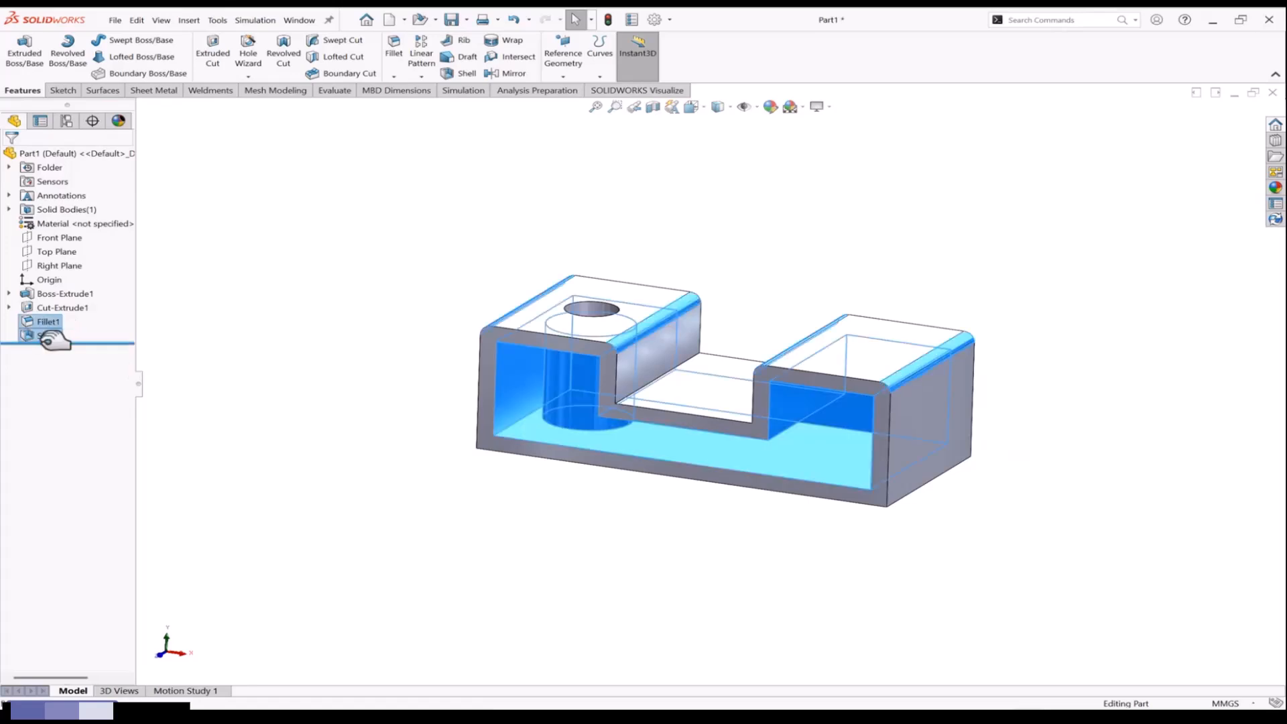
pyautogui.keyDown('ctrl'); pyautogui.click(46, 335); pyautogui.keyUp('ctrl')
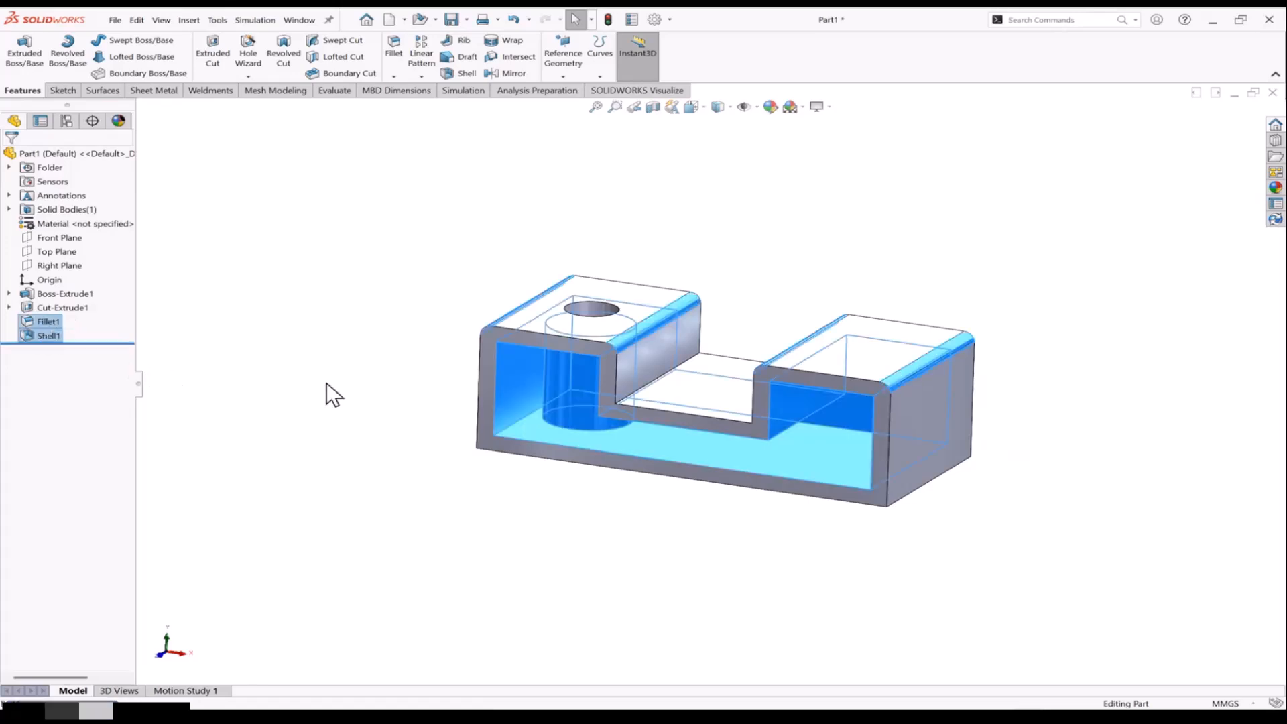
pyautogui.moveTo(327, 383); pyautogui.dragTo(320, 392, button='middle')
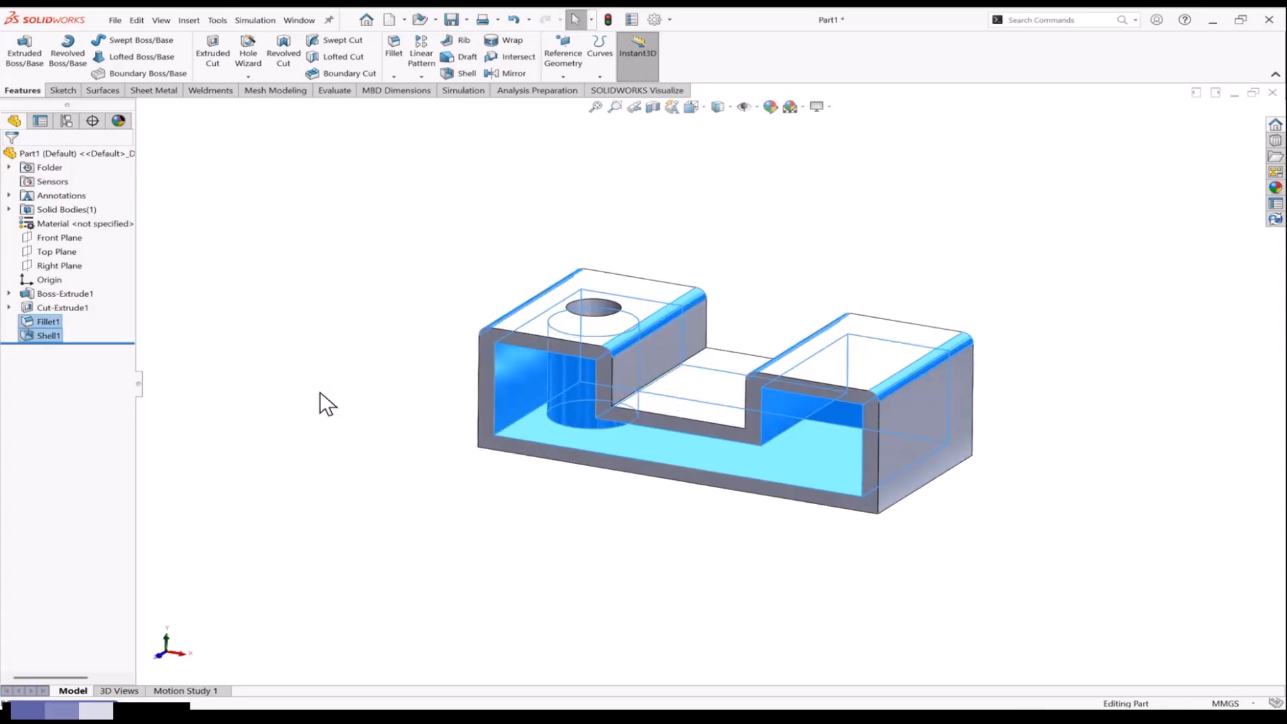
pyautogui.press('Escape')
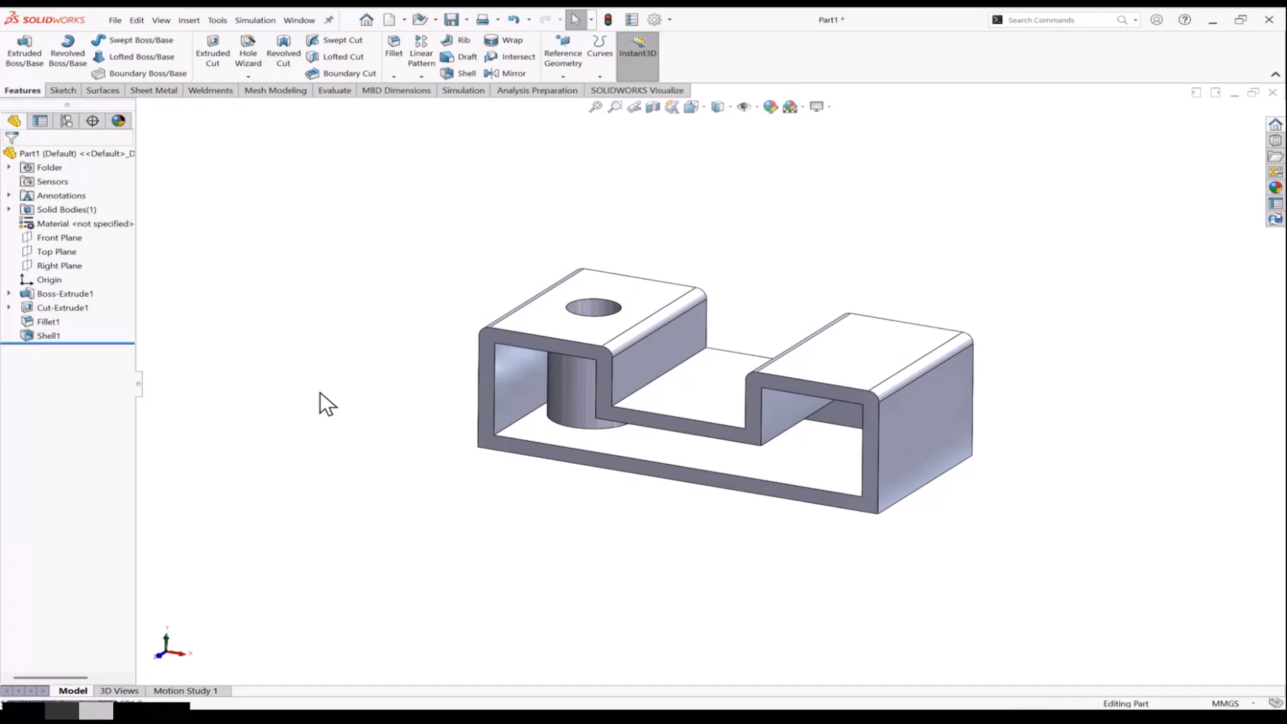
# Undo the shell feature
pyautogui.hotkey('ctrl', 'z')
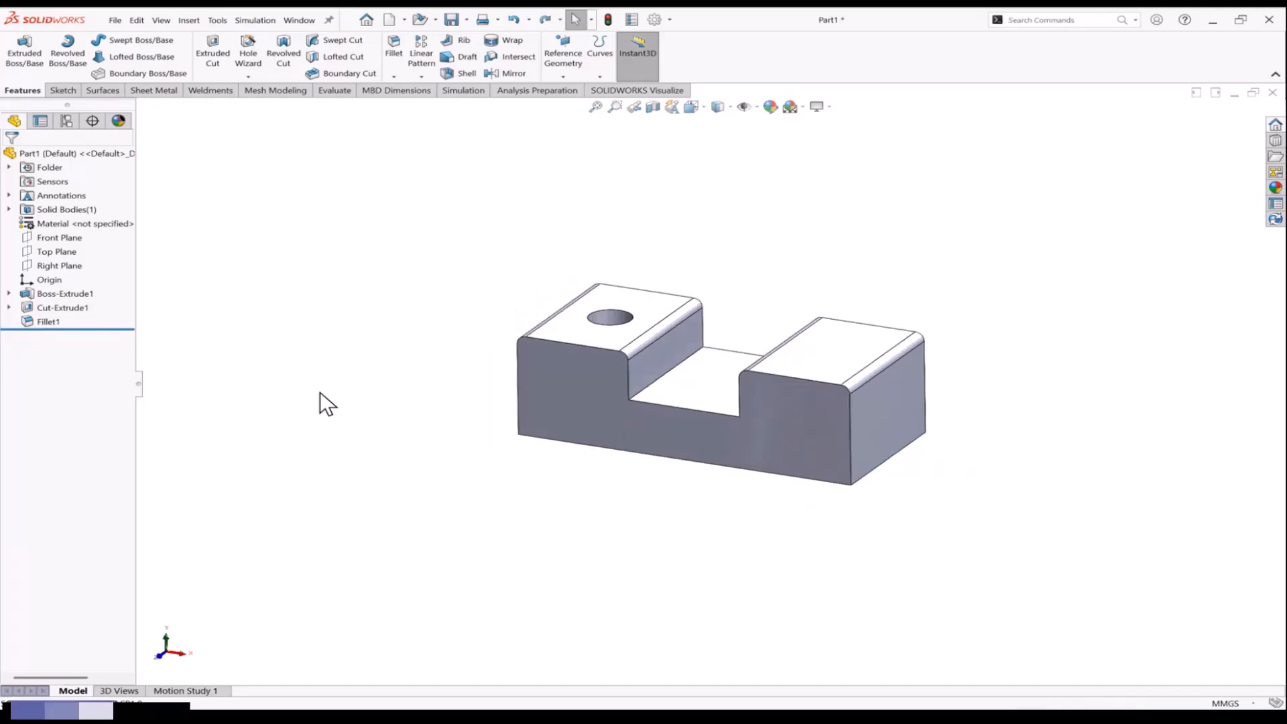
pyautogui.click(653, 451)
pyautogui.click(530, 498)
pyautogui.moveTo(467, 485)
pyautogui.mouseDown(button='middle')
pyautogui.moveTo(517, 480)
pyautogui.moveTo(493, 459)
pyautogui.moveTo(473, 472)
pyautogui.mouseUp(button='middle')
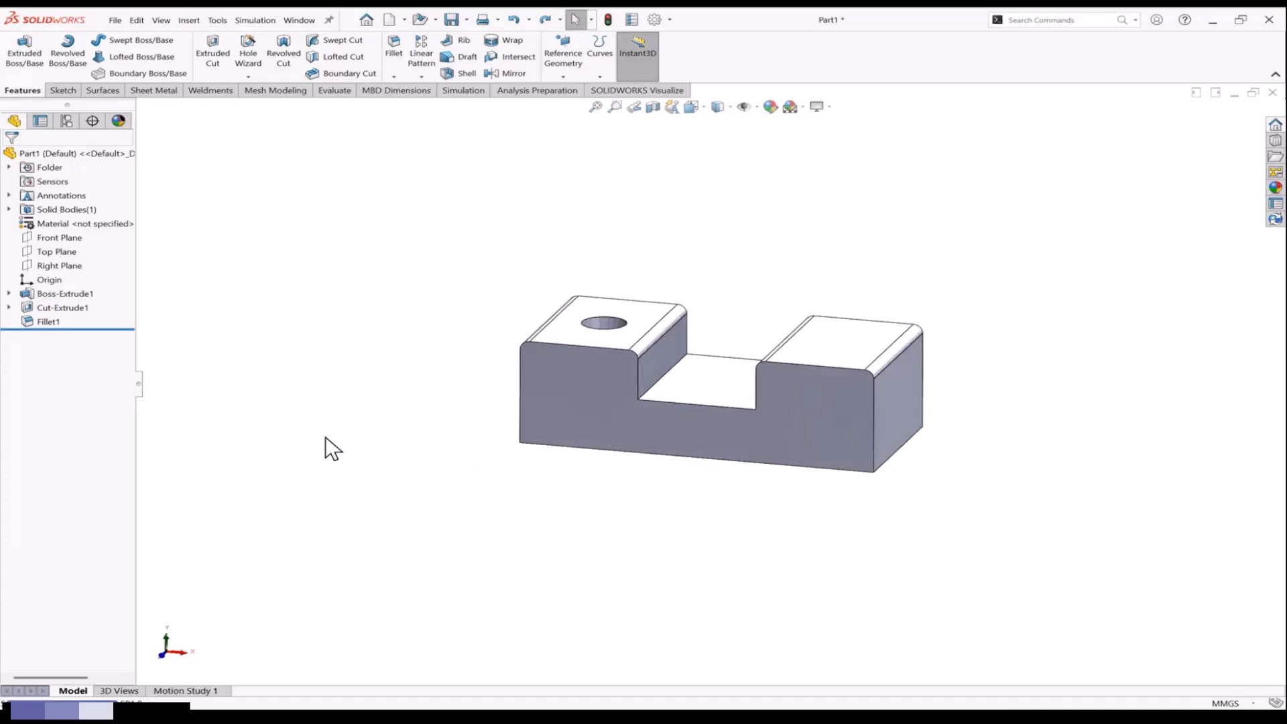
pyautogui.moveTo(324, 445); pyautogui.dragTo(336, 349, button='middle')
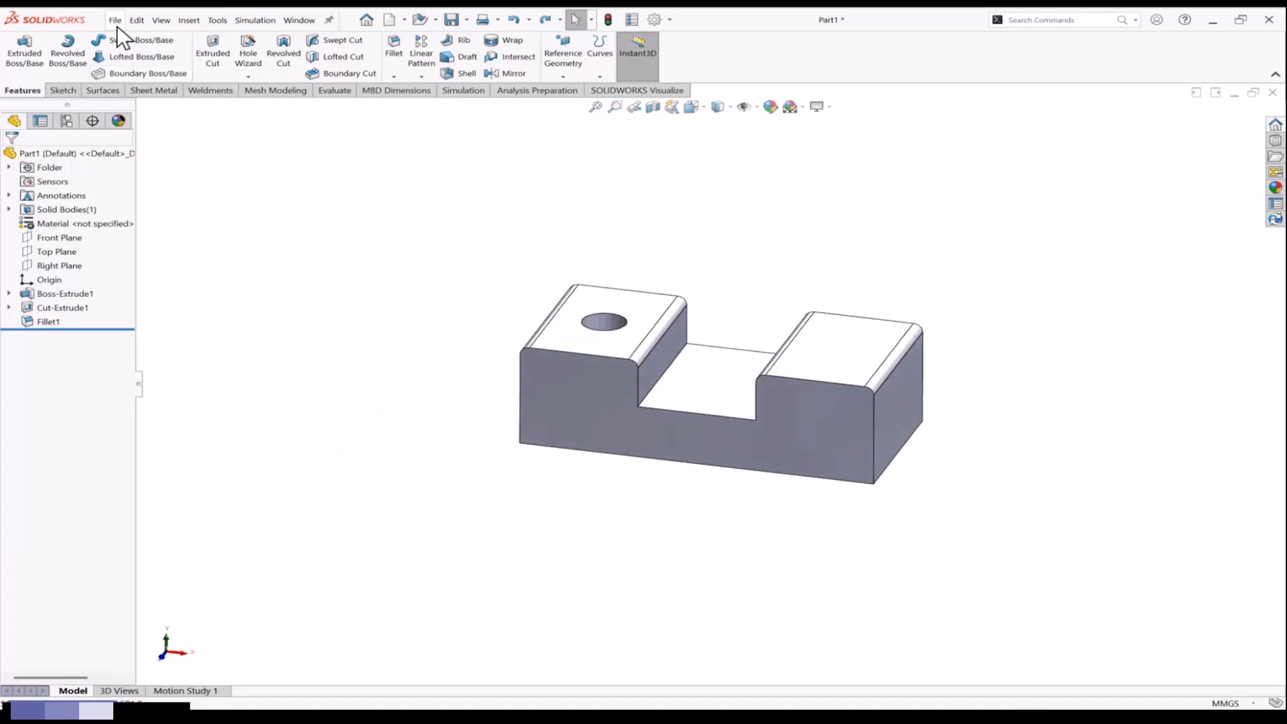
pyautogui.click(116, 20)
pyautogui.click(171, 127)
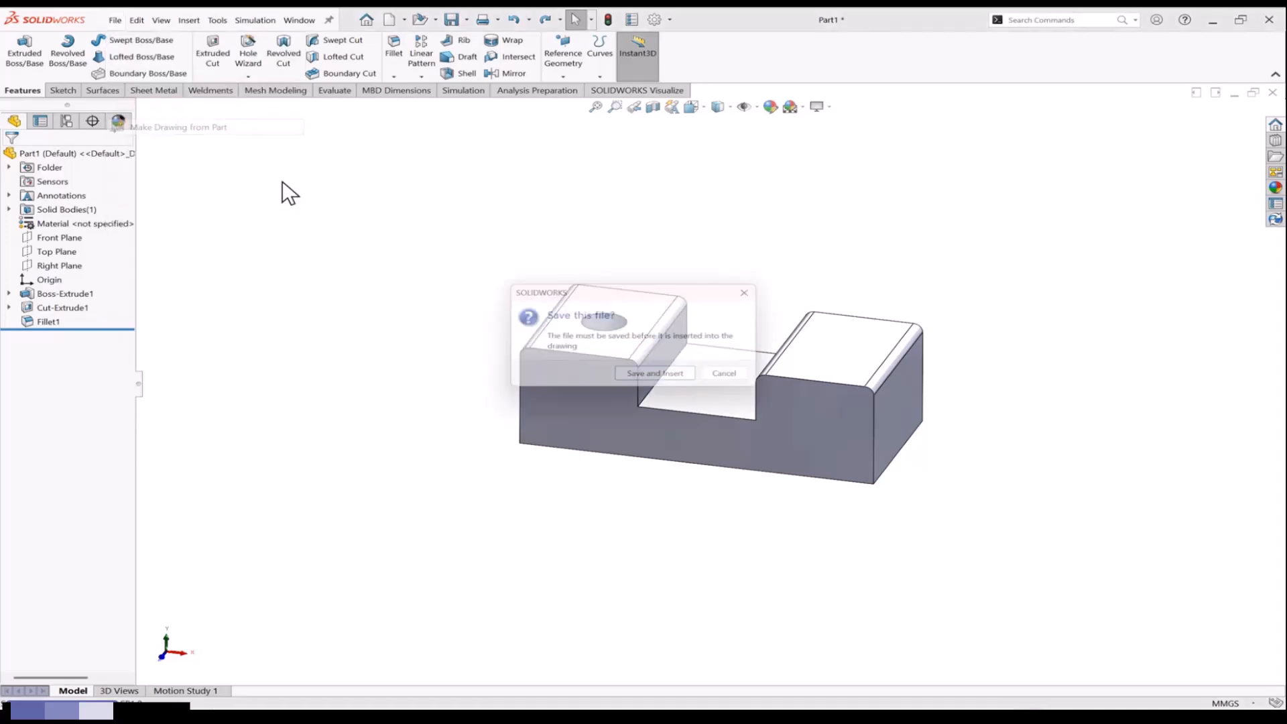
pyautogui.click(645, 378)
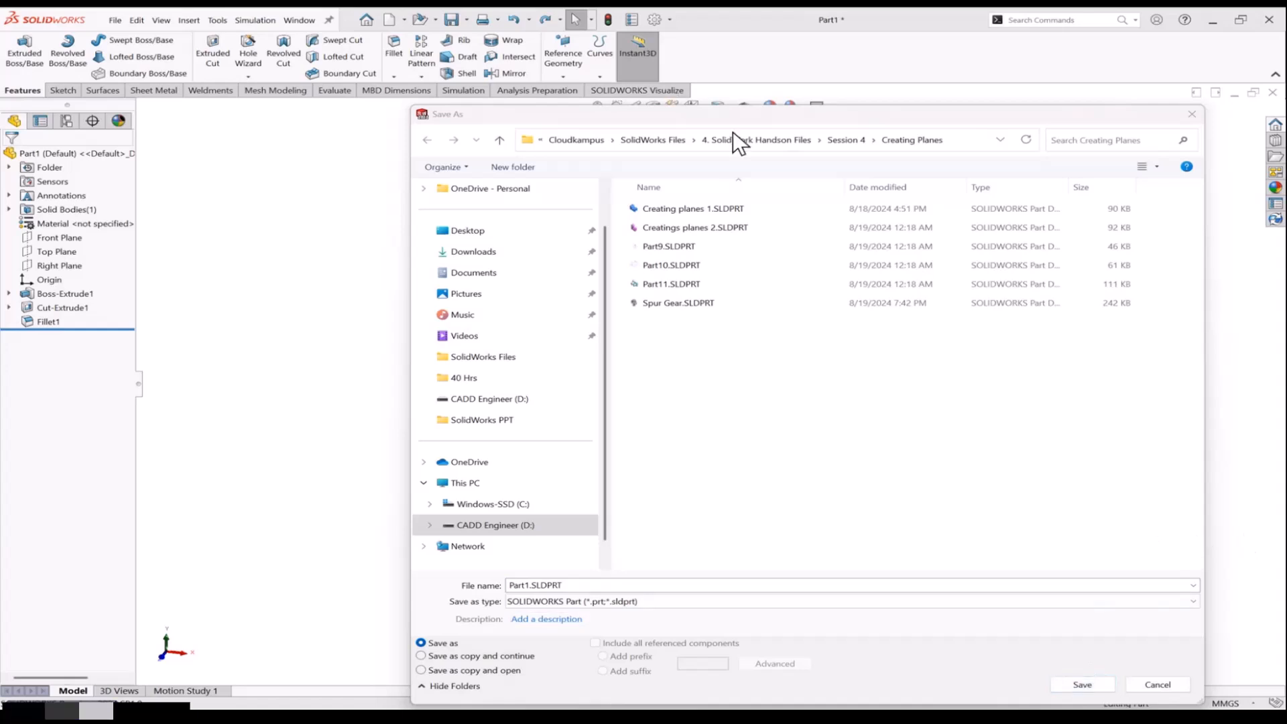
pyautogui.click(722, 110)
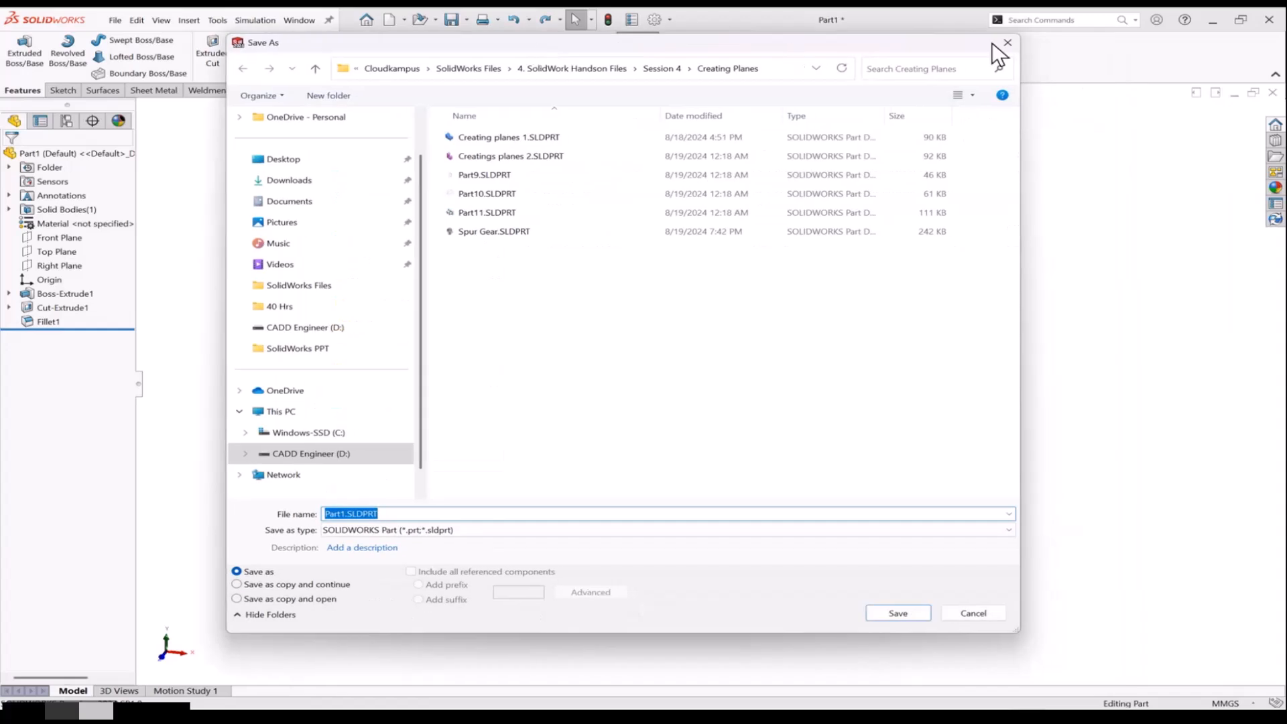
pyautogui.click(1007, 40)
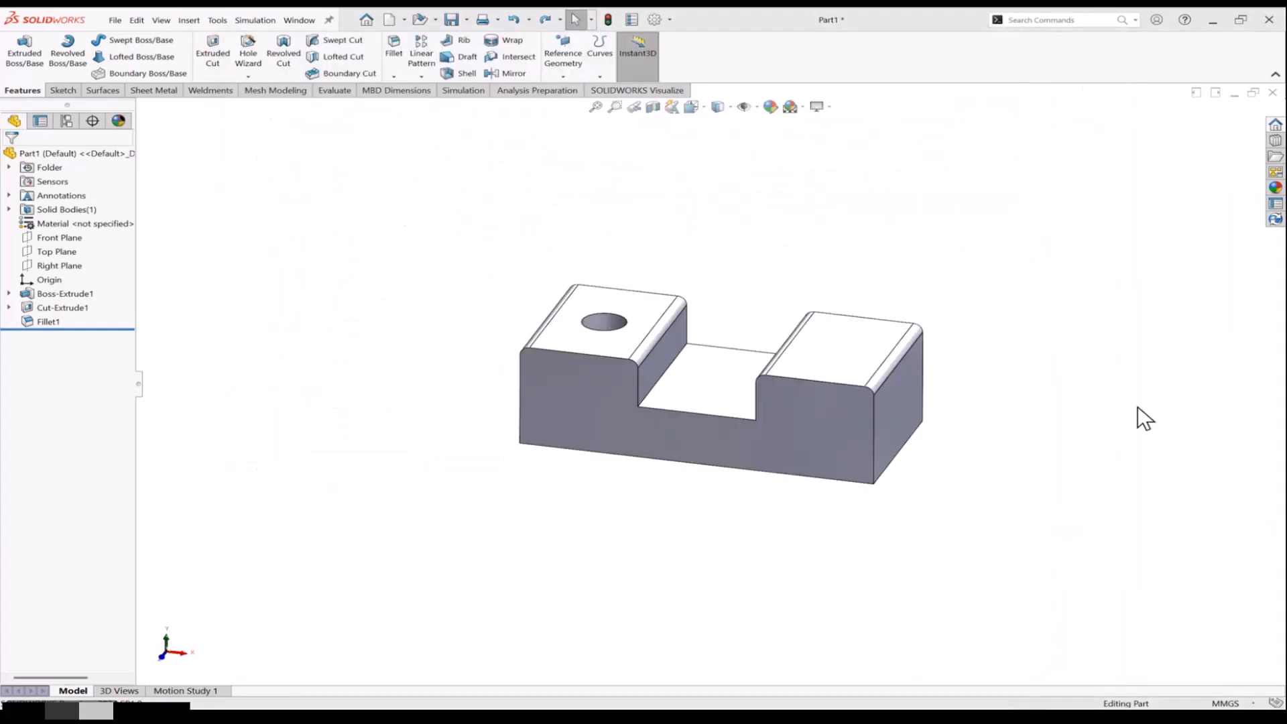
# Make a drawing from the part, saving the part as Part1.SLDPRT in the Creating Planes folder
pyautogui.moveTo(925, 368); pyautogui.dragTo(844, 335, button='middle')
pyautogui.scroll(1, 895, 297)
pyautogui.scroll(-1, 903, 307)
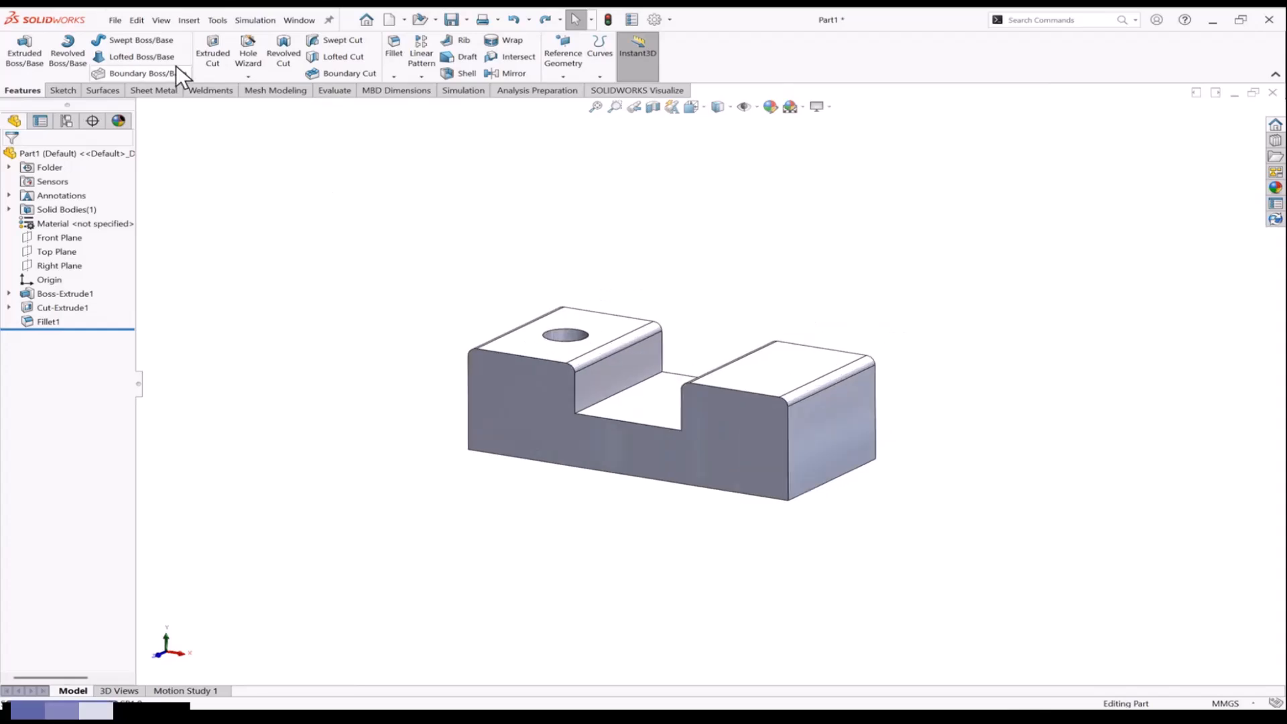
pyautogui.click(114, 20)
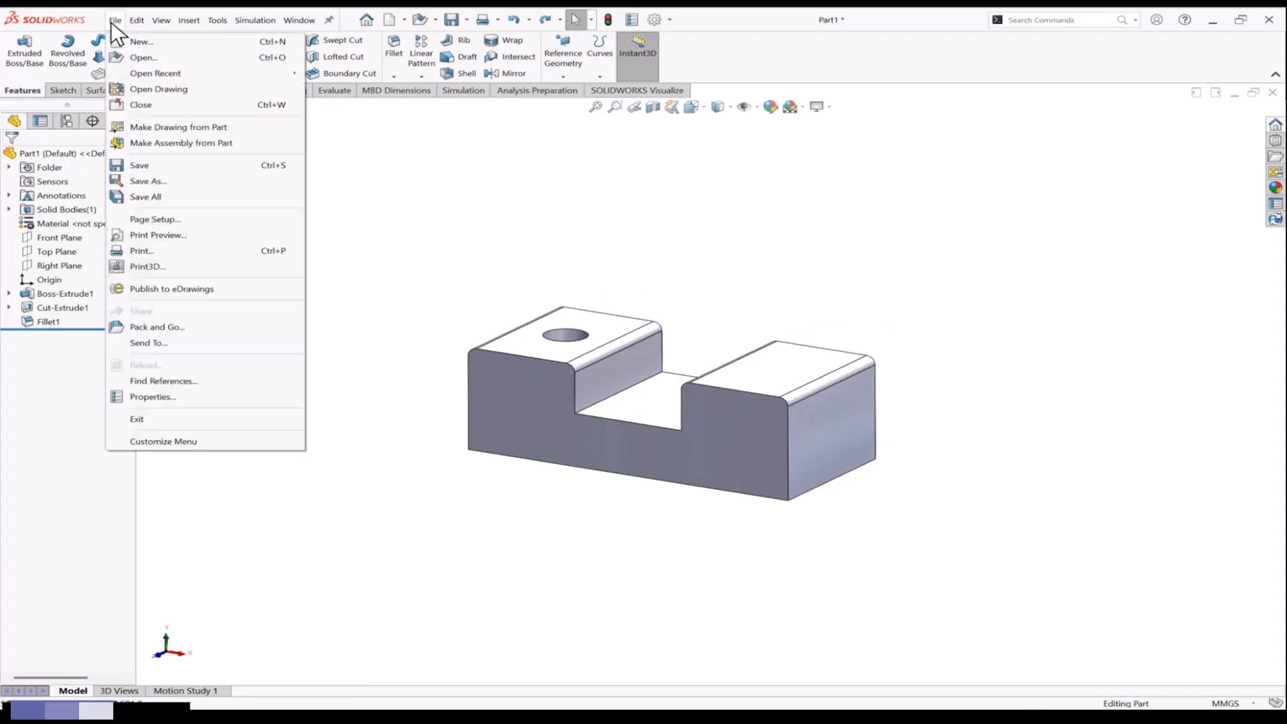
pyautogui.click(226, 127)
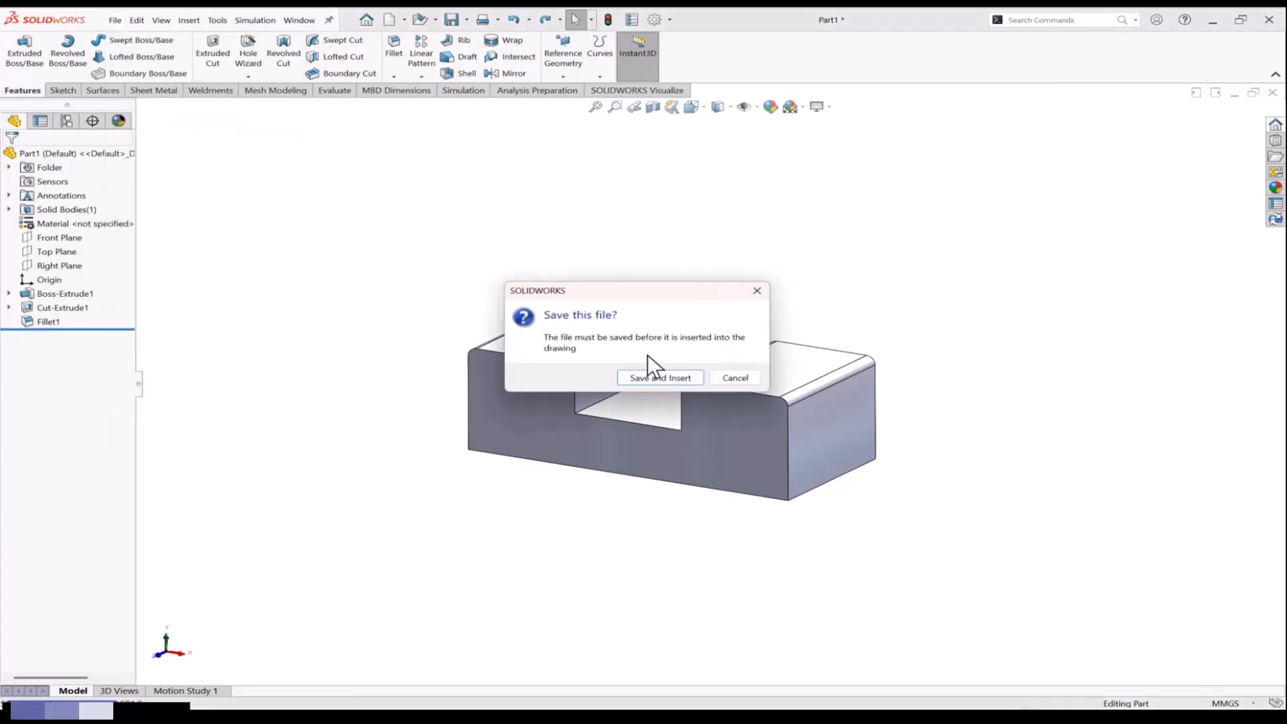
pyautogui.click(657, 375)
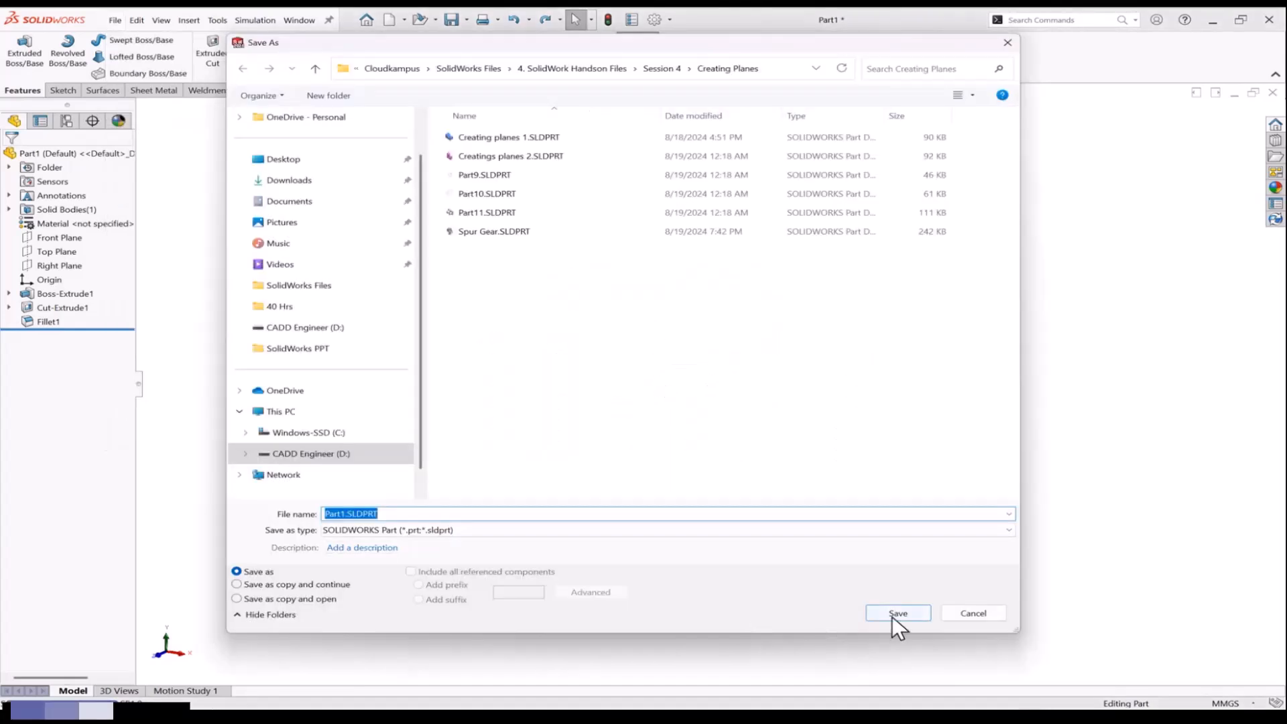
pyautogui.click(892, 616)
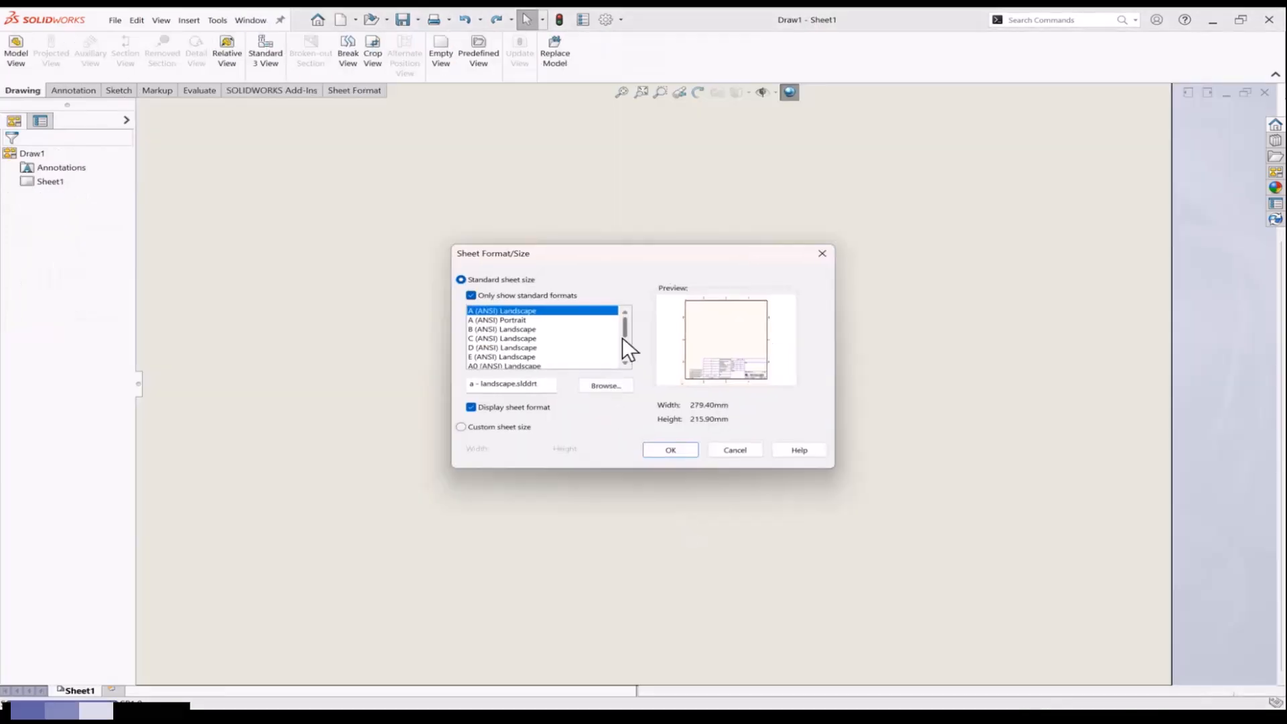
# Create an A4 (ANSI) Landscape sheet and place the part's Front view near its upper centre, without any projected views
pyautogui.moveTo(624, 331); pyautogui.dragTo(626, 345)
pyautogui.click(529, 348)
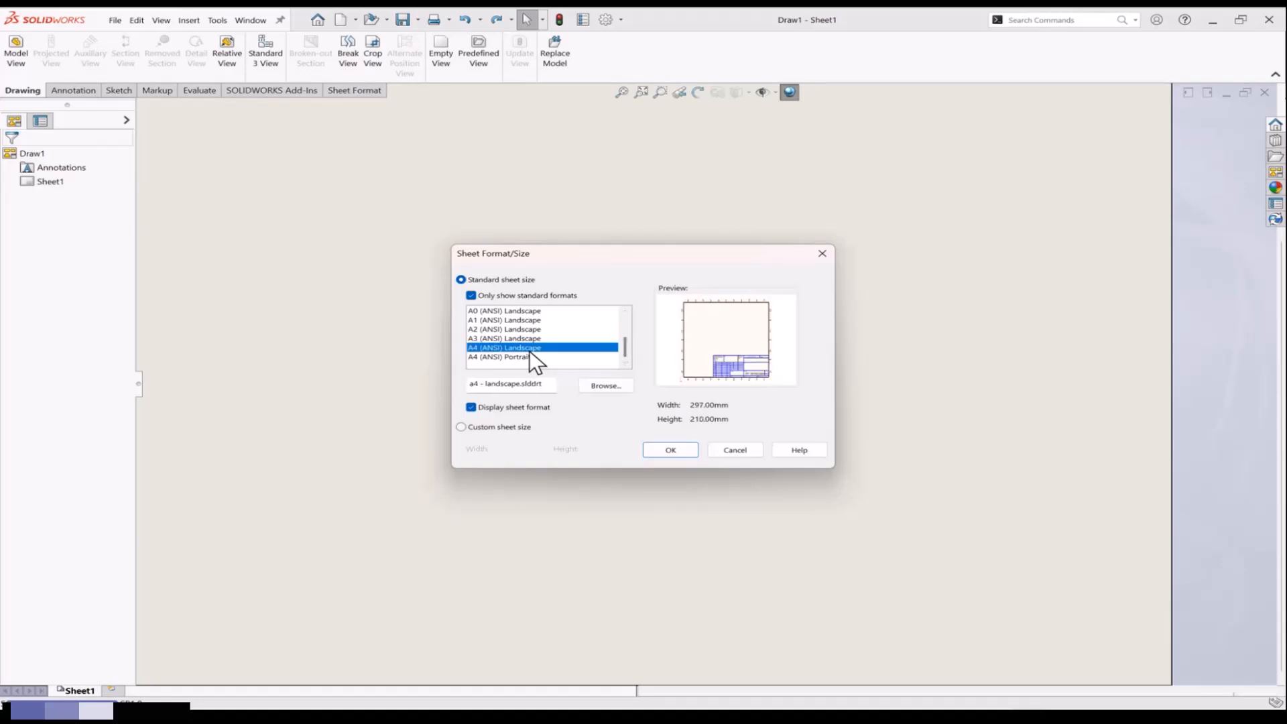
pyautogui.click(670, 449)
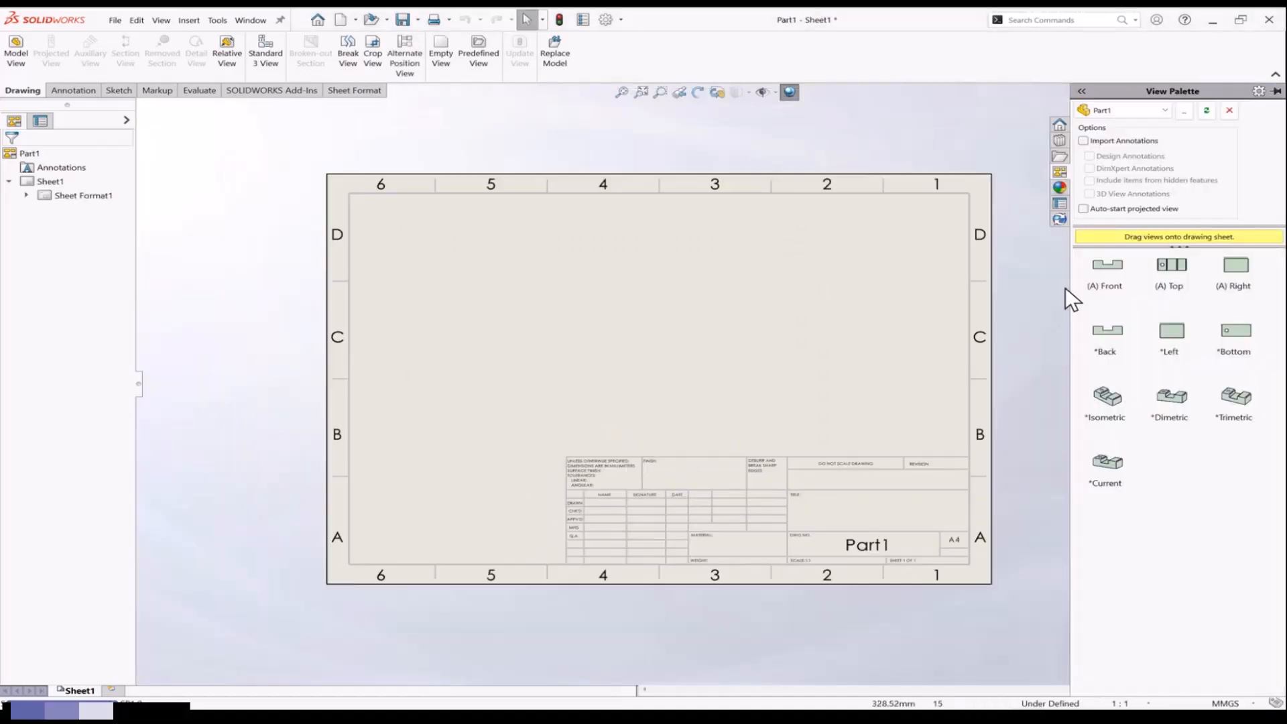
pyautogui.moveTo(1106, 274)
pyautogui.mouseDown()
pyautogui.moveTo(838, 295)
pyautogui.moveTo(834, 283)
pyautogui.moveTo(649, 264)
pyautogui.mouseUp()
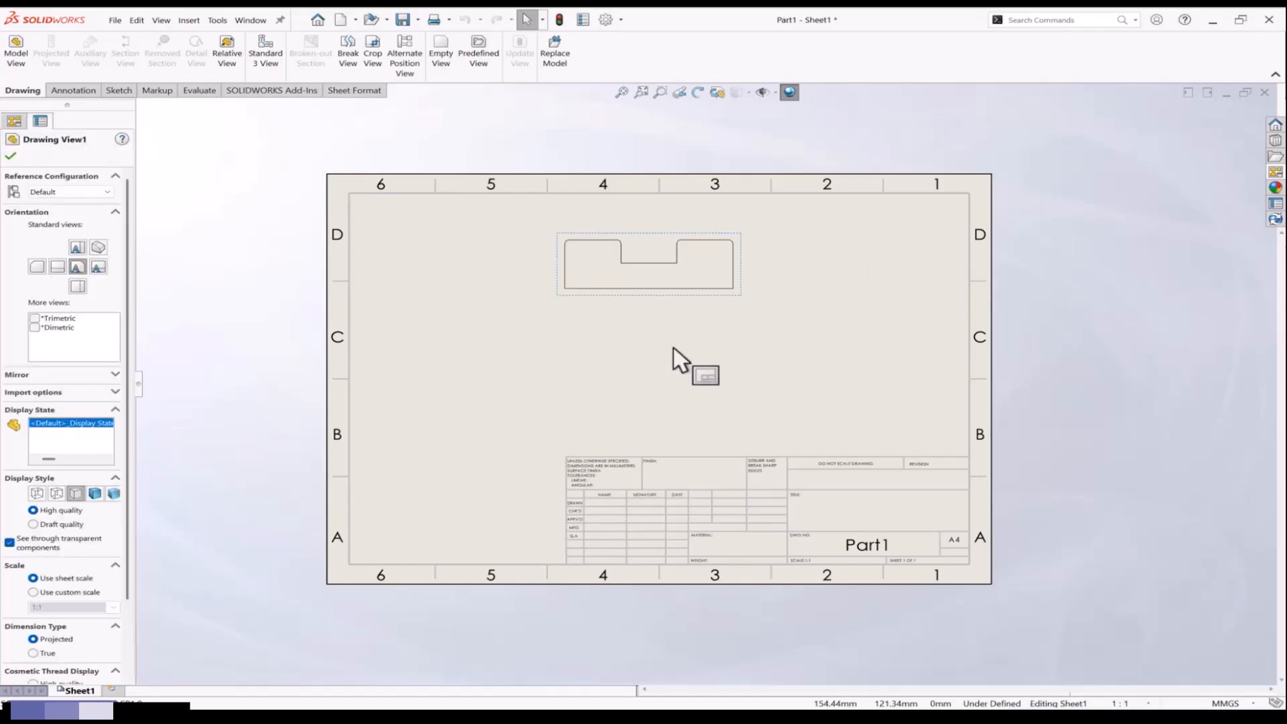
pyautogui.press('Escape')
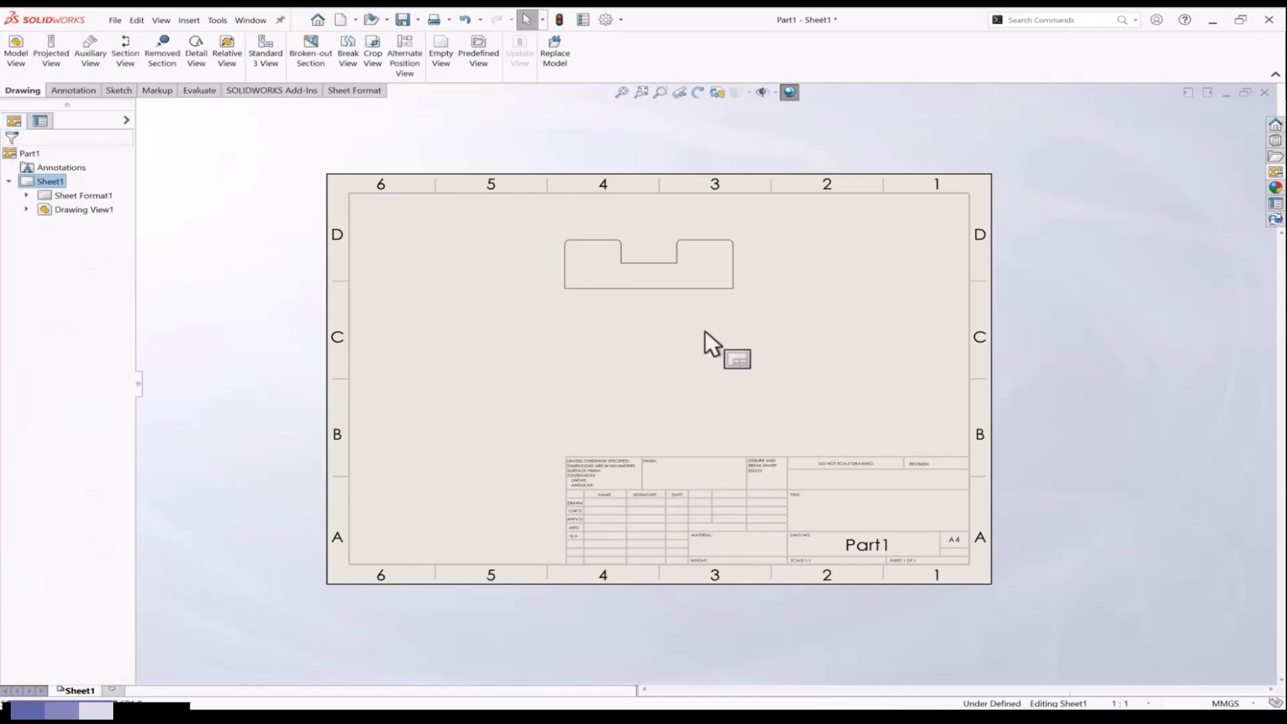
# Add Smart Dimensions to the front view for the bottom edge's length and the outer vertical edge at the right end
pyautogui.click(73, 90)
pyautogui.click(23, 57)
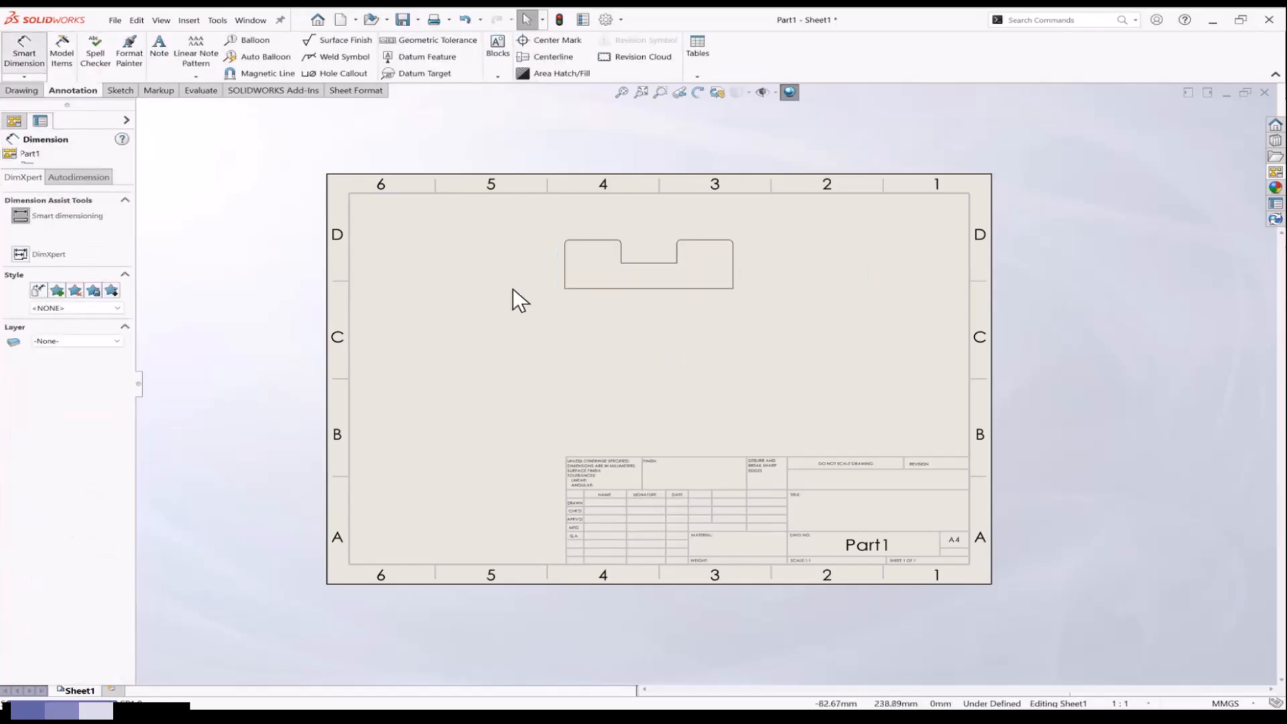
pyautogui.click(621, 290)
pyautogui.scroll(-2, 646, 311)
pyautogui.click(624, 293)
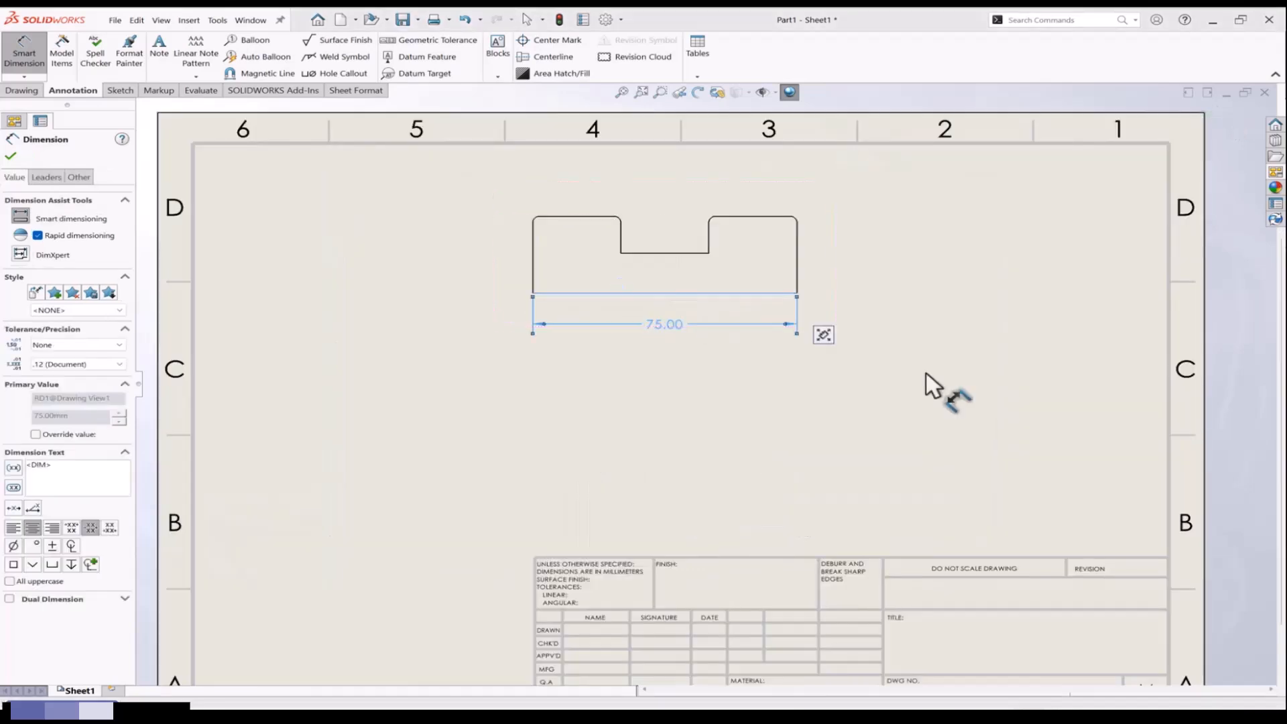
pyautogui.scroll(-2, 837, 301)
pyautogui.click(778, 272)
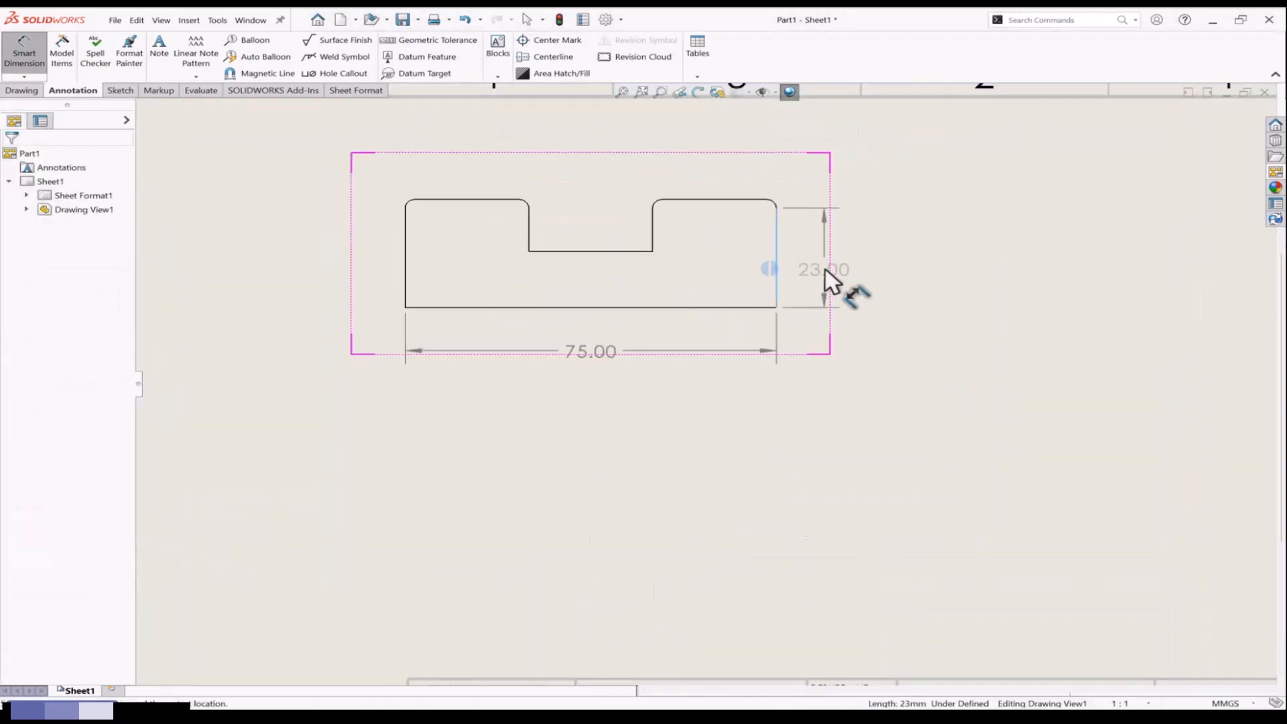
pyautogui.click(826, 268)
pyautogui.press('Return')
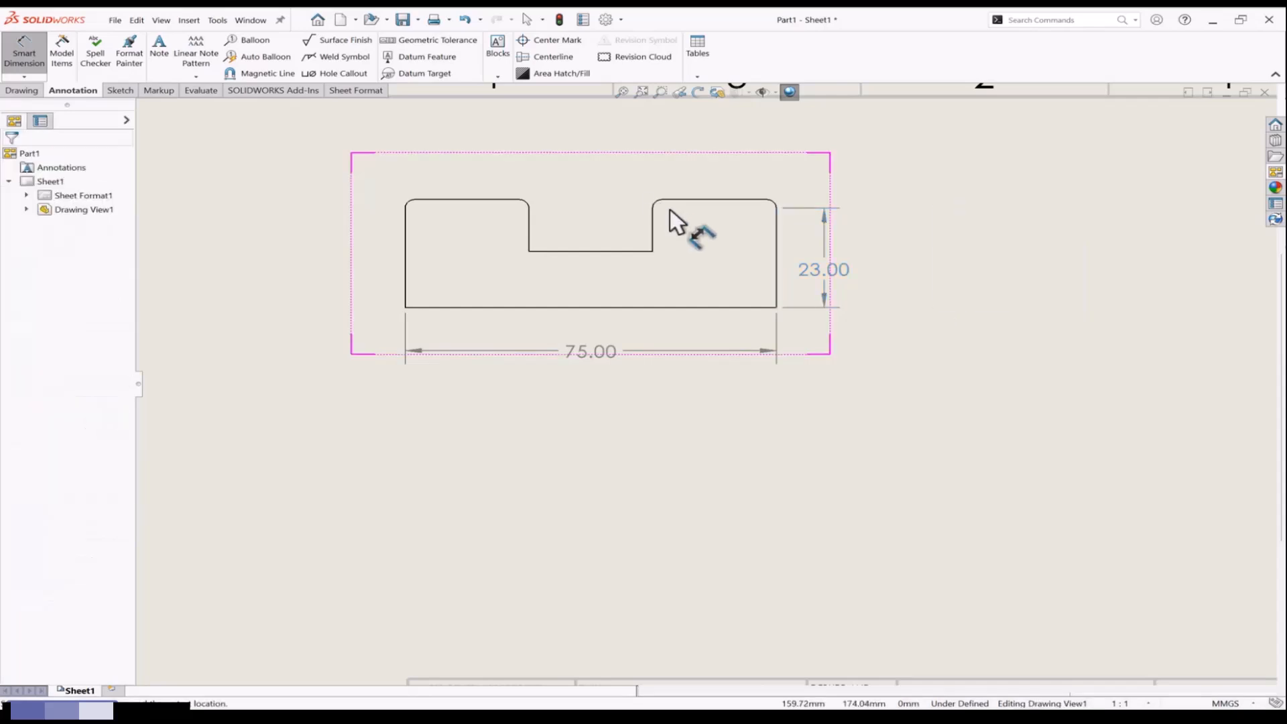
# Add a radius dimension to the fillet at the inner top corner of the right raised block
pyautogui.click(656, 202)
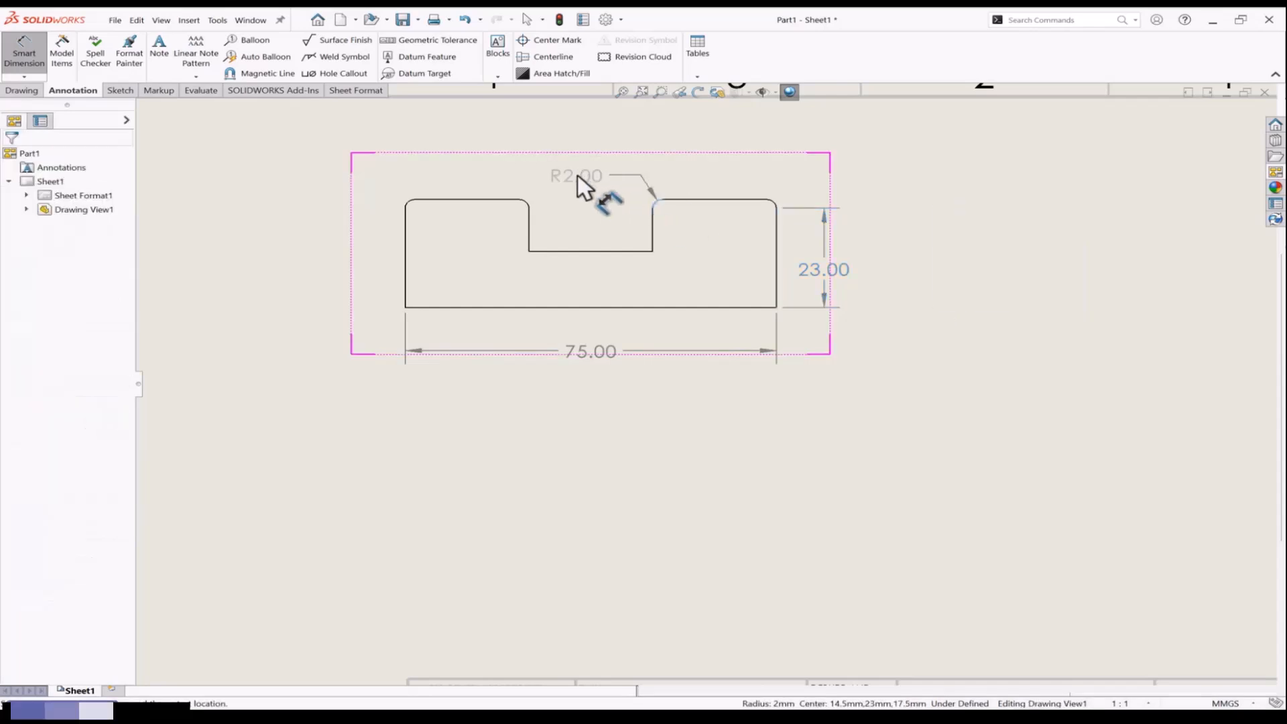
pyautogui.click(577, 175)
pyautogui.press('Escape')
pyautogui.scroll(3, 943, 245)
pyautogui.press('Escape')
pyautogui.scroll(-2, 943, 295)
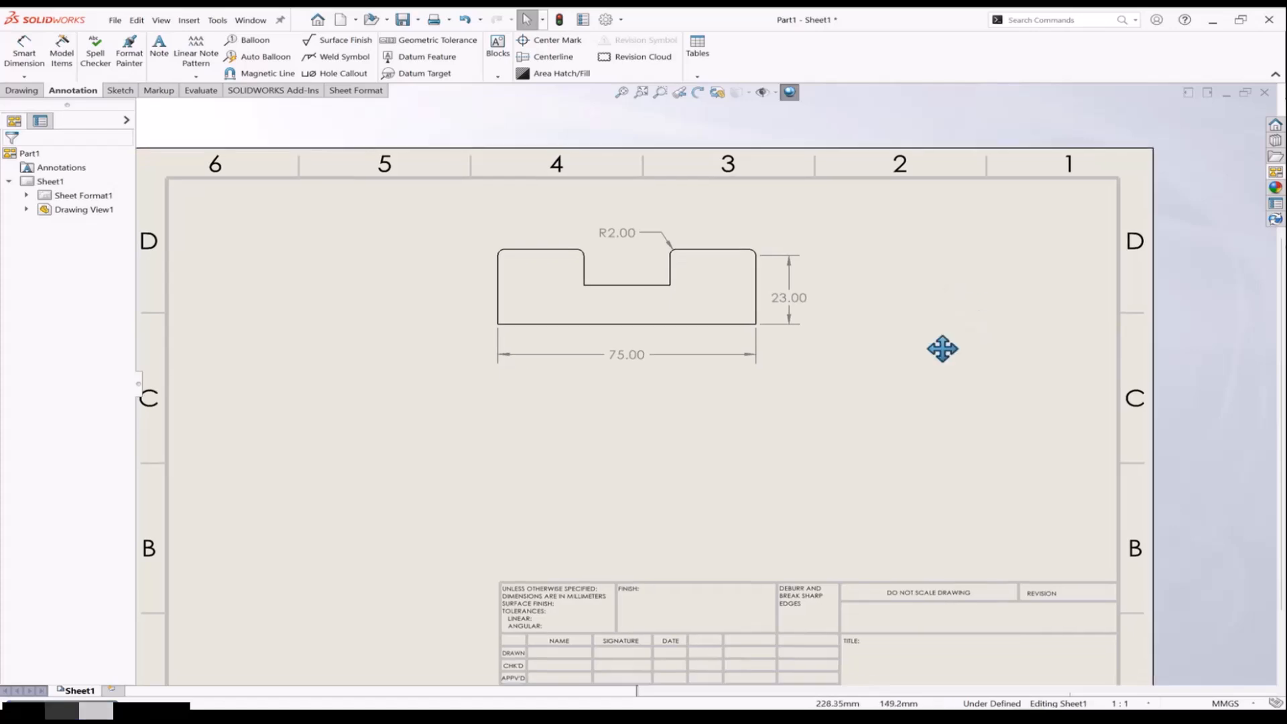
pyautogui.scroll(2, 904, 355)
pyautogui.scroll(-1, 818, 372)
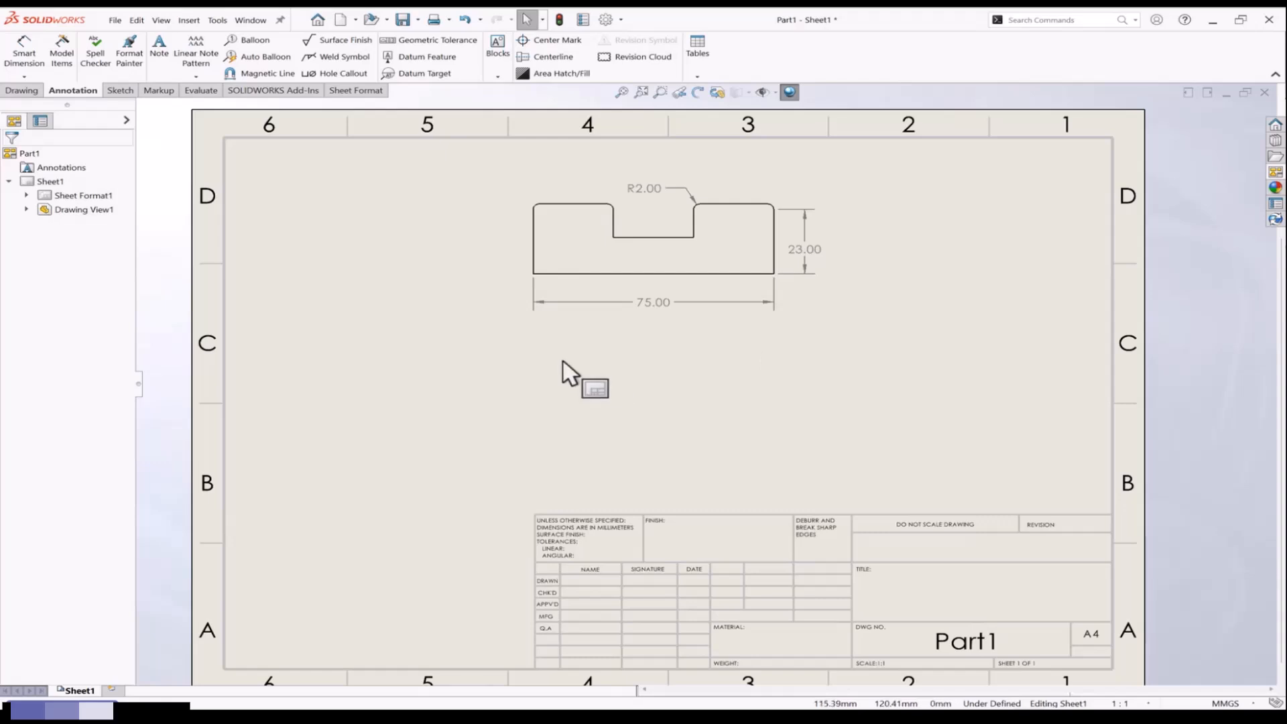
# Switch to Part1.SLDPRT and set the block's overall length to 100 mm
pyautogui.click(250, 20)
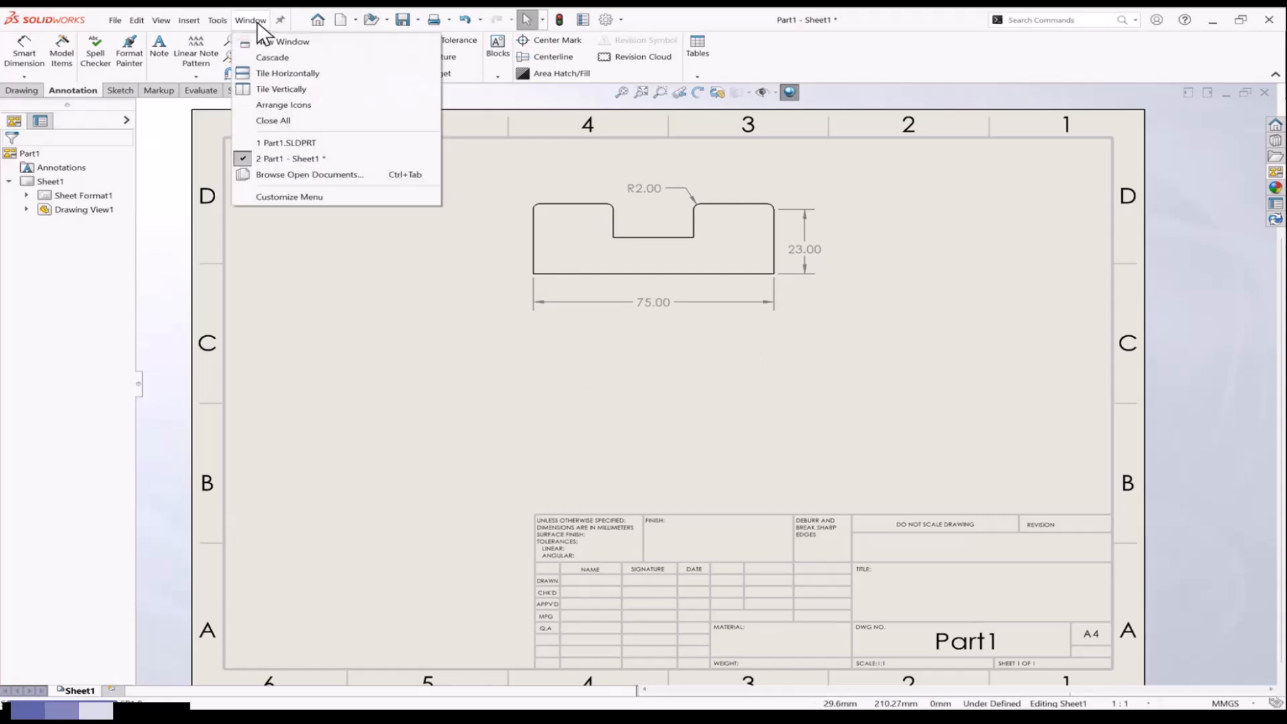
pyautogui.click(283, 148)
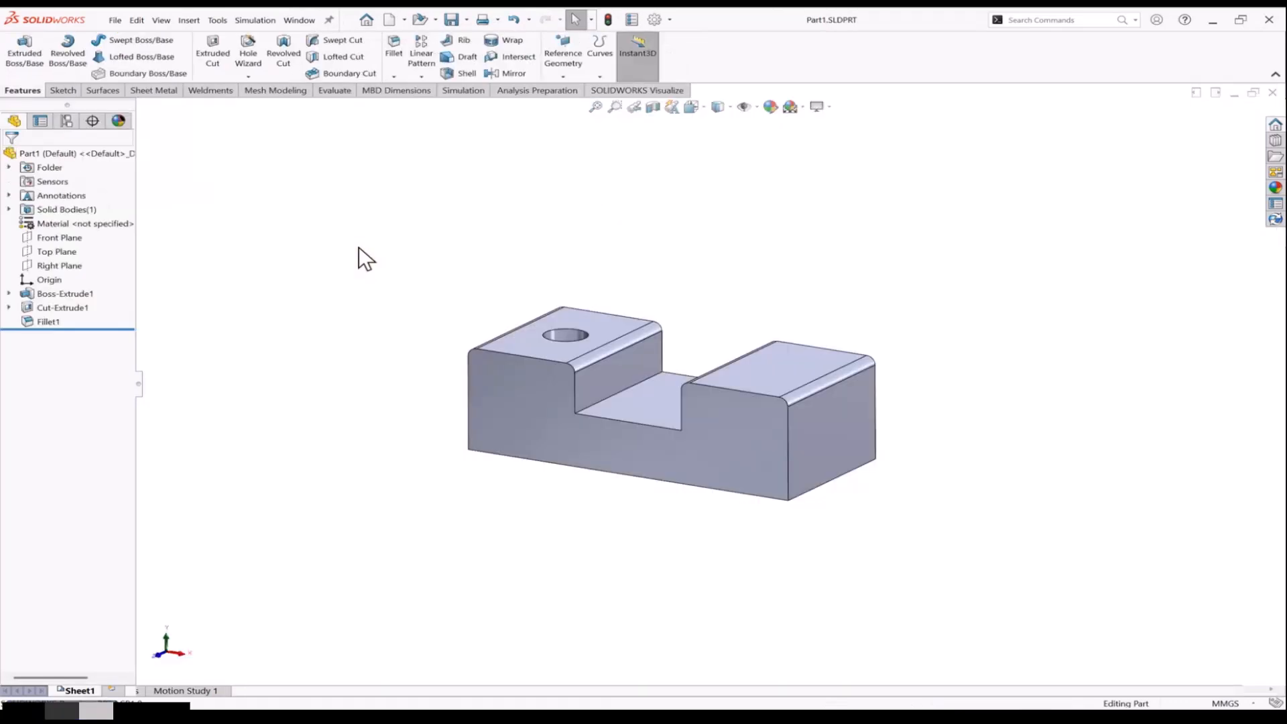
pyautogui.click(524, 400)
pyautogui.click(686, 553)
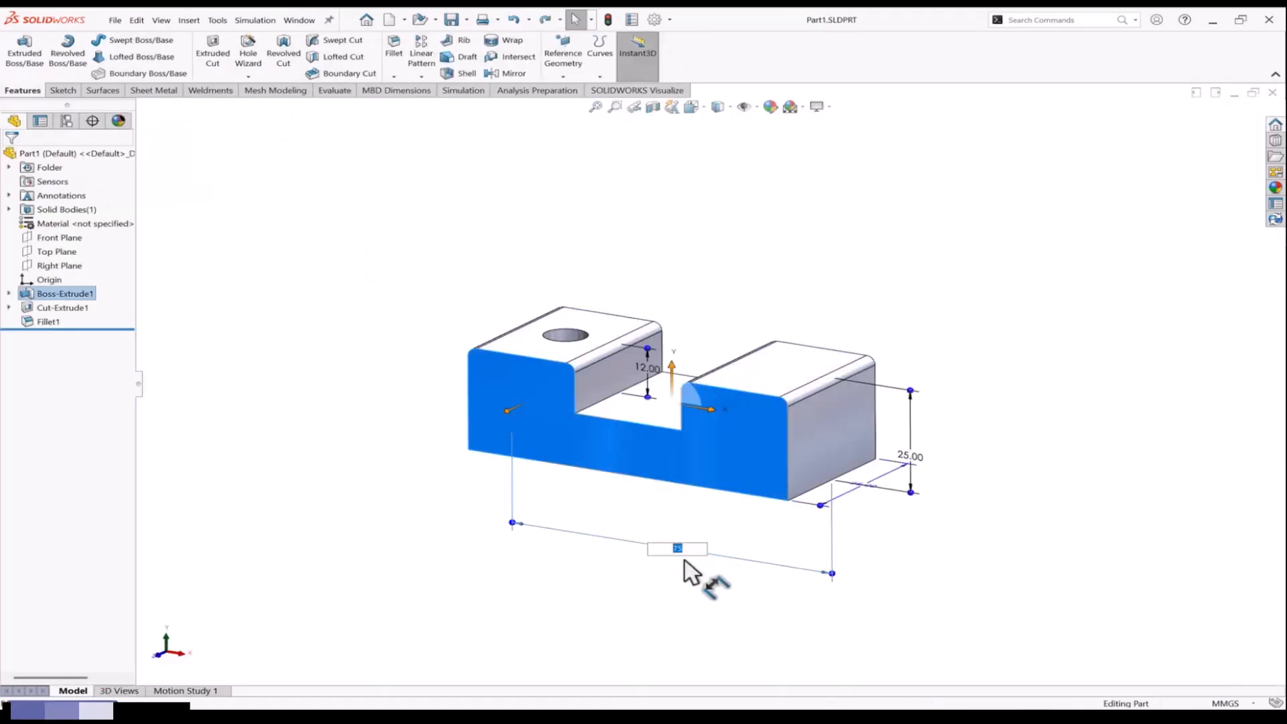
pyautogui.write('100')
pyautogui.press('Return')
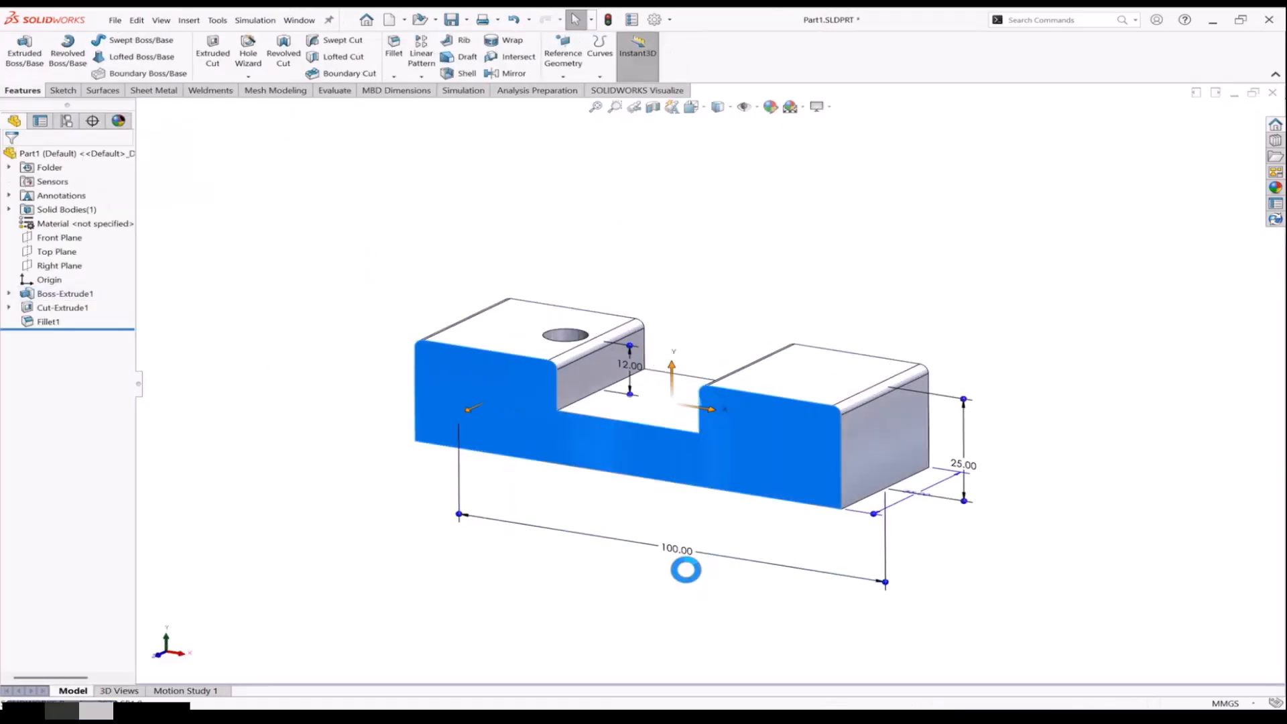
pyautogui.click(663, 587)
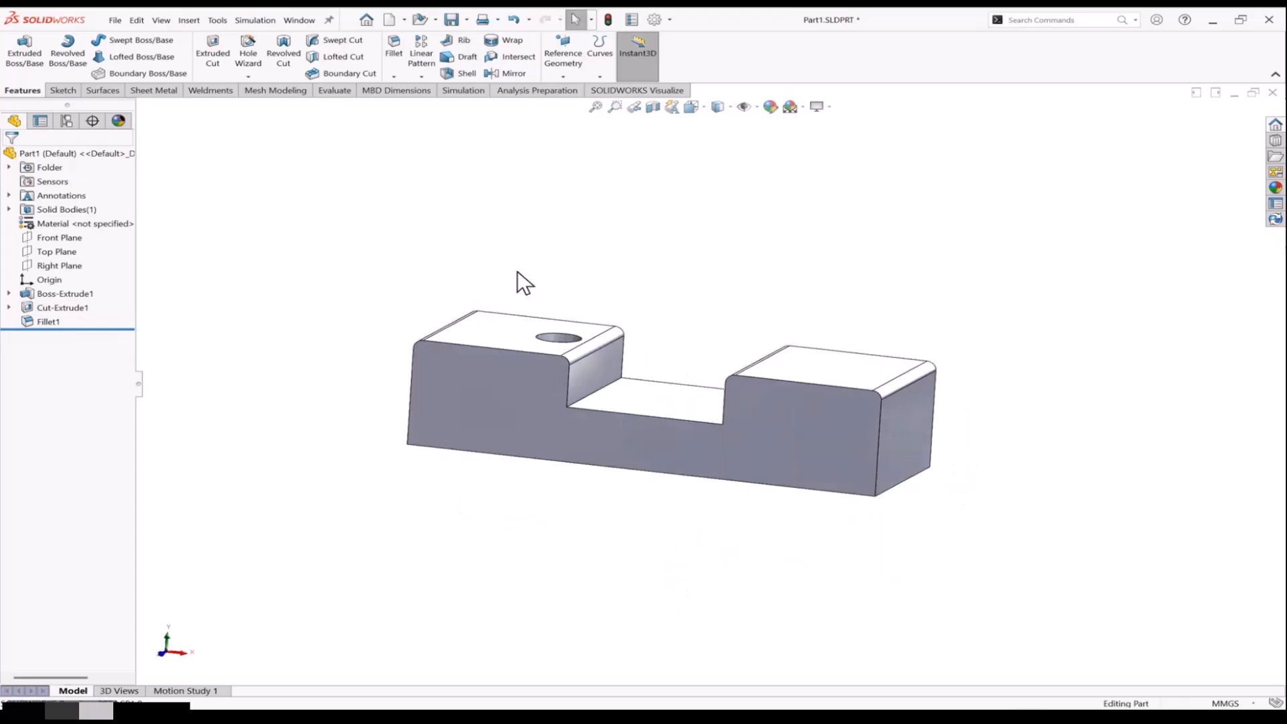
# Check the length dimension on the drawing sheet, and return to the part to inspect the hole's position on the left raised block
pyautogui.click(308, 22)
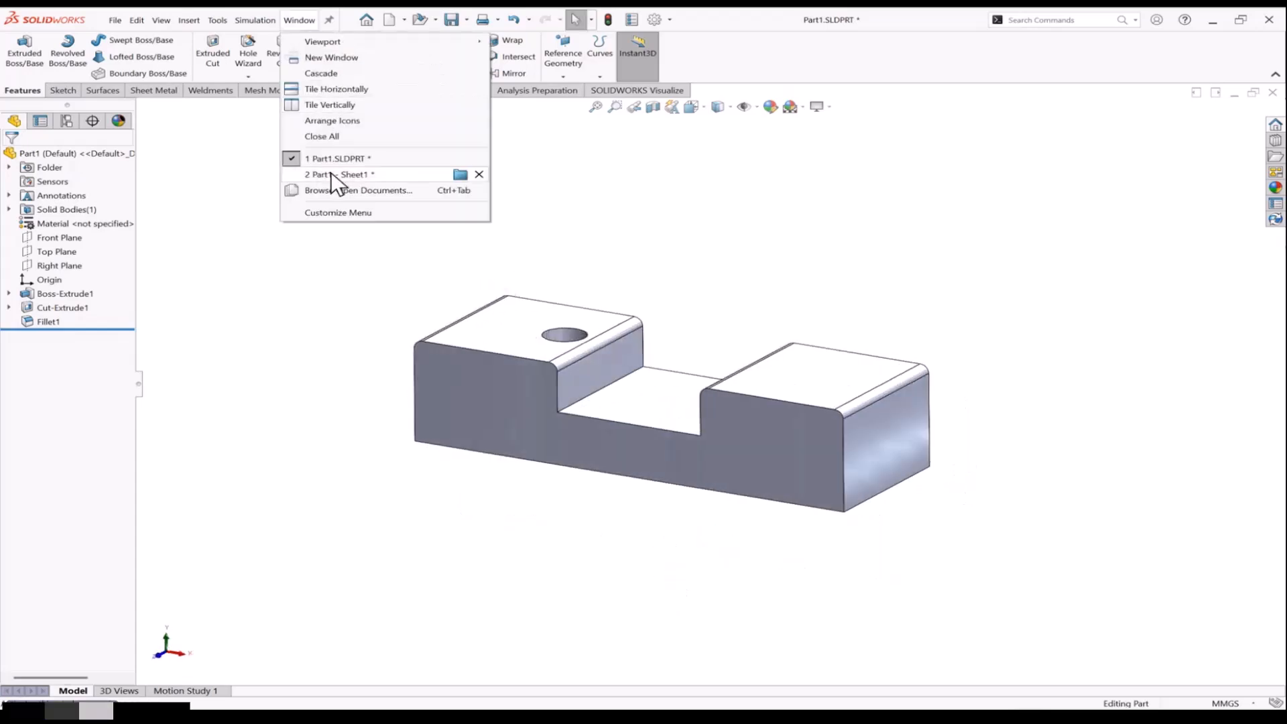
pyautogui.click(373, 175)
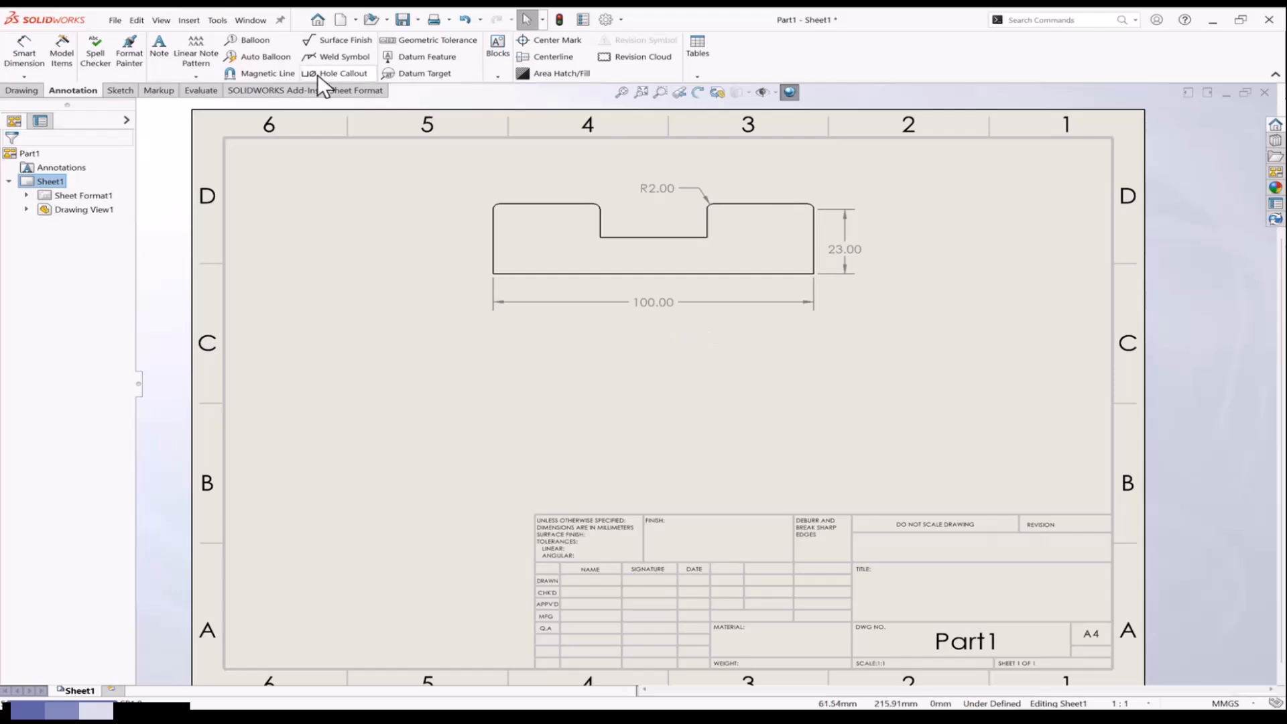
pyautogui.click(252, 20)
pyautogui.click(284, 142)
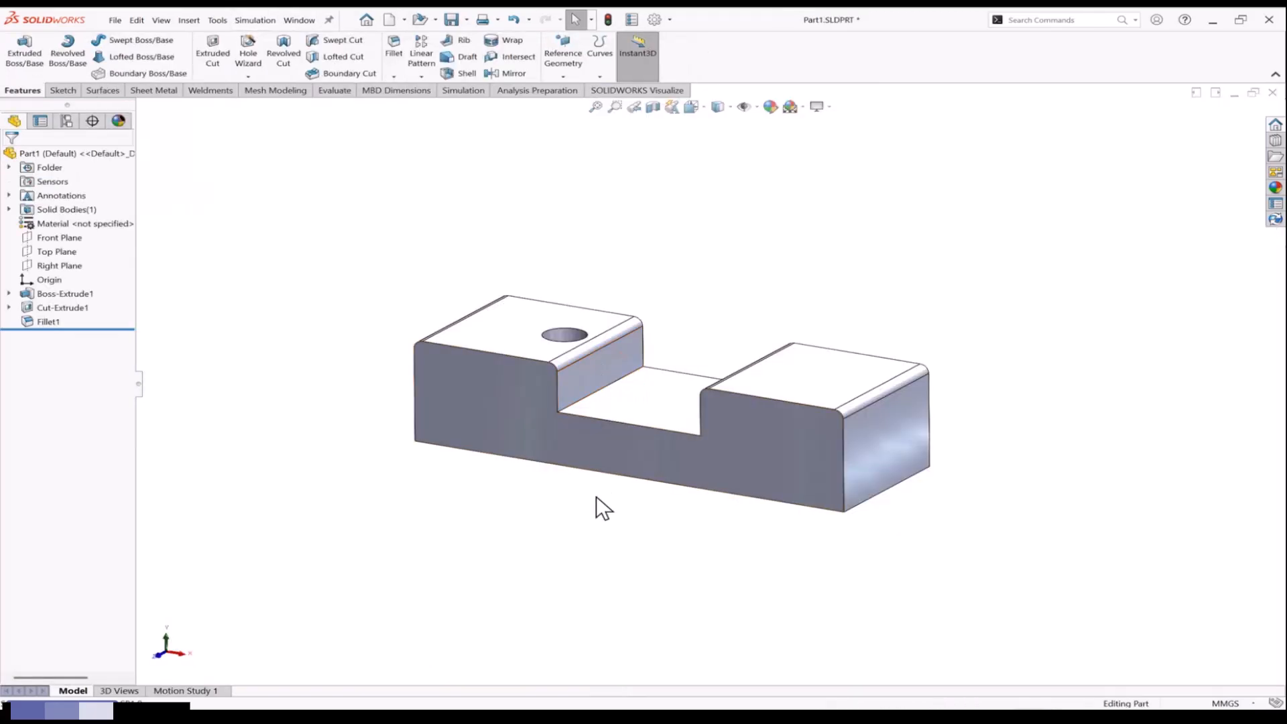
pyautogui.moveTo(514, 497); pyautogui.dragTo(570, 375, button='middle')
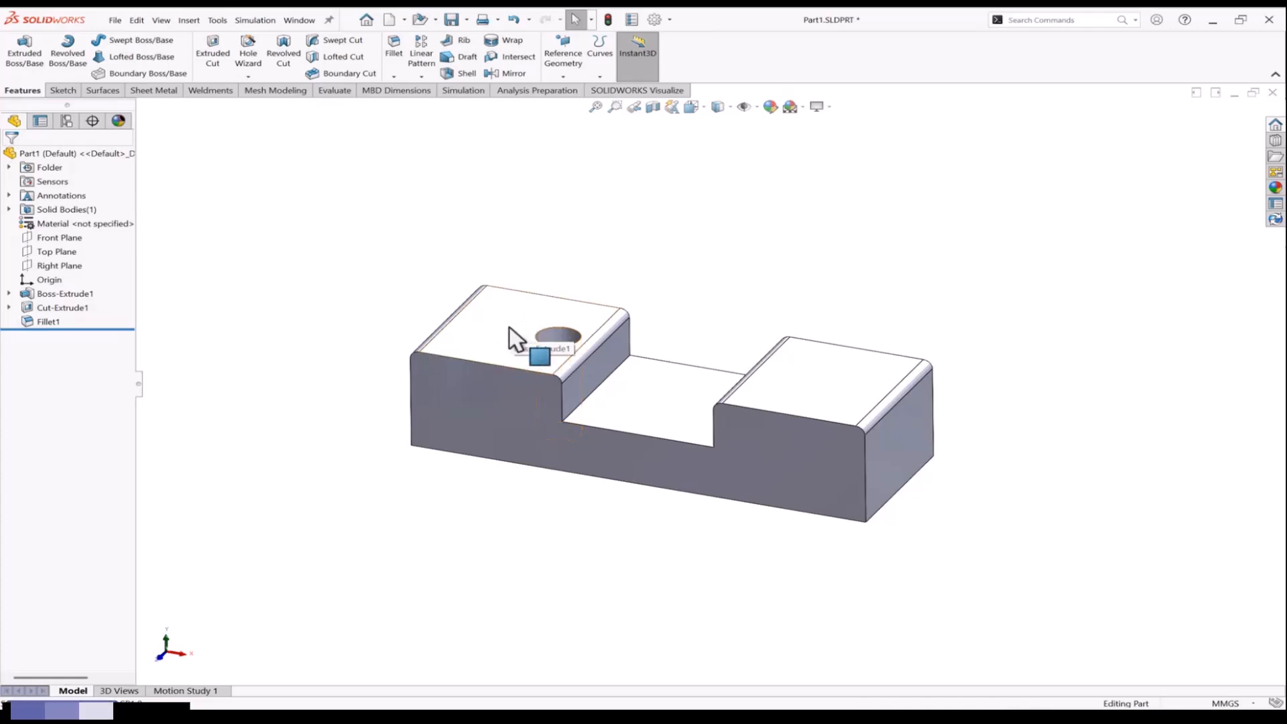
pyautogui.hotkey('ctrl', '1')
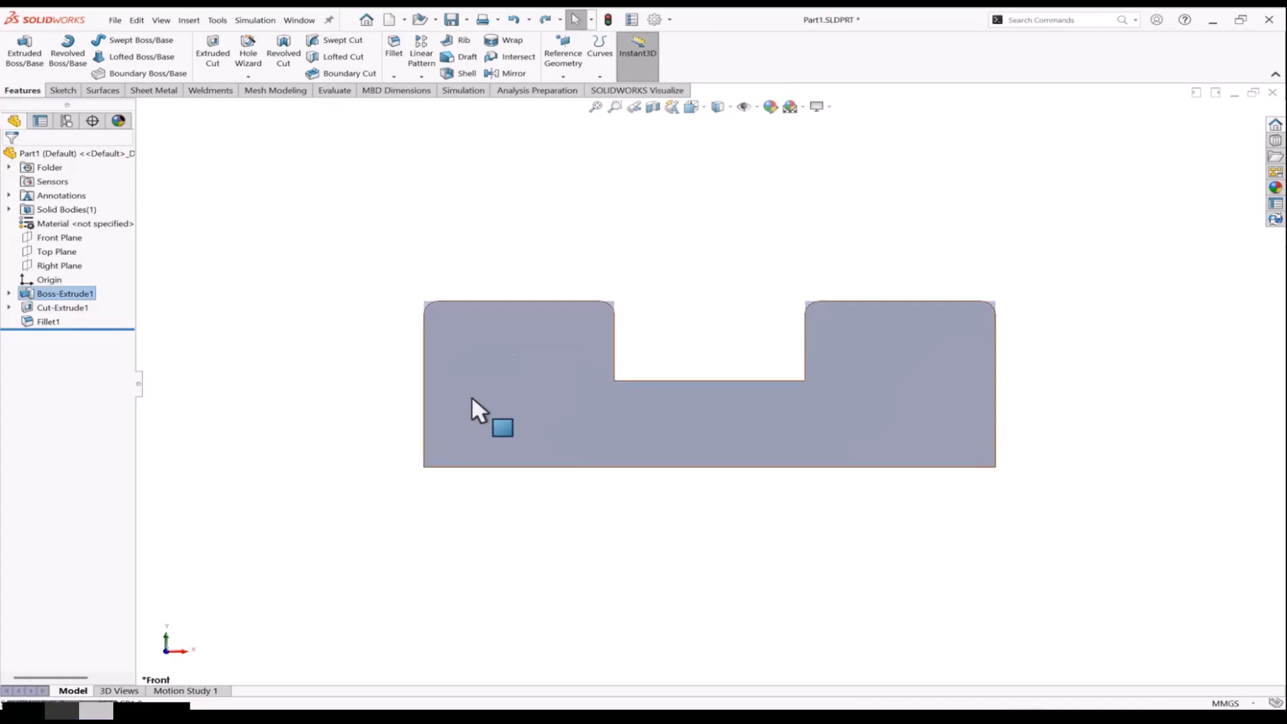
pyautogui.moveTo(484, 398)
pyautogui.mouseDown(button='middle')
pyautogui.moveTo(501, 481)
pyautogui.moveTo(497, 559)
pyautogui.mouseUp(button='middle')
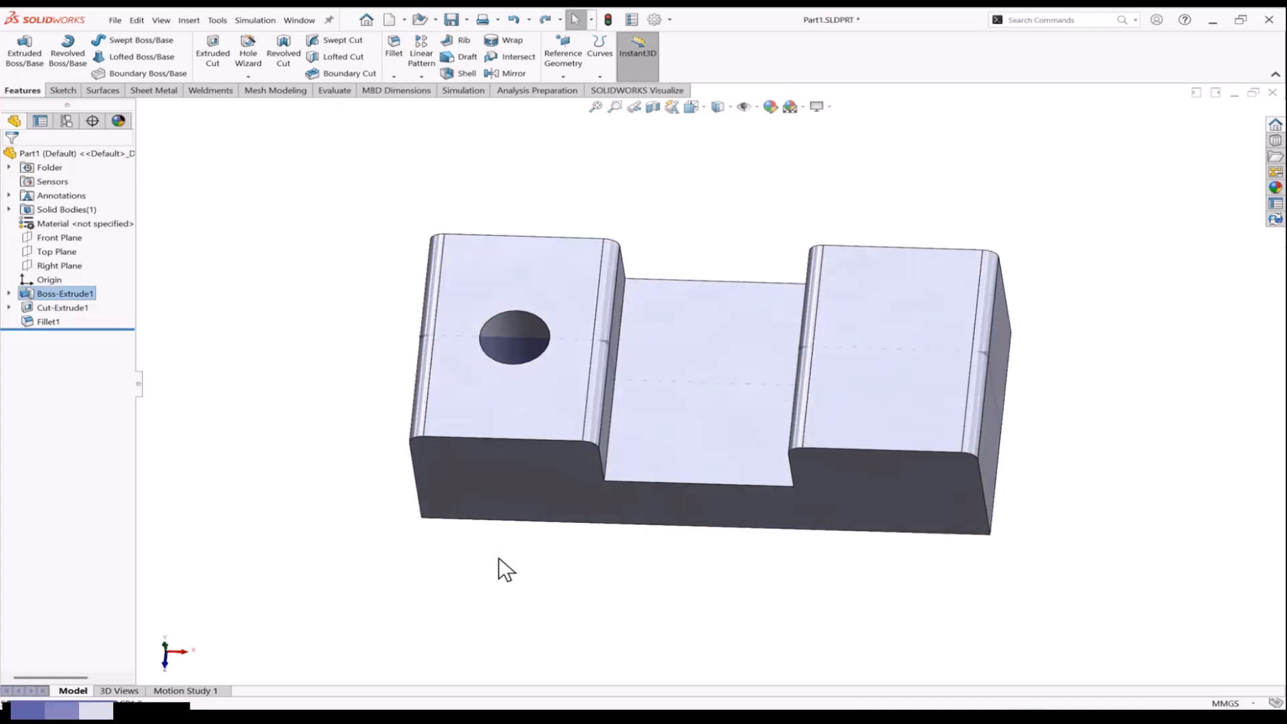
pyautogui.hotkey('ctrl', '1')
pyautogui.moveTo(538, 448); pyautogui.dragTo(504, 577, button='middle')
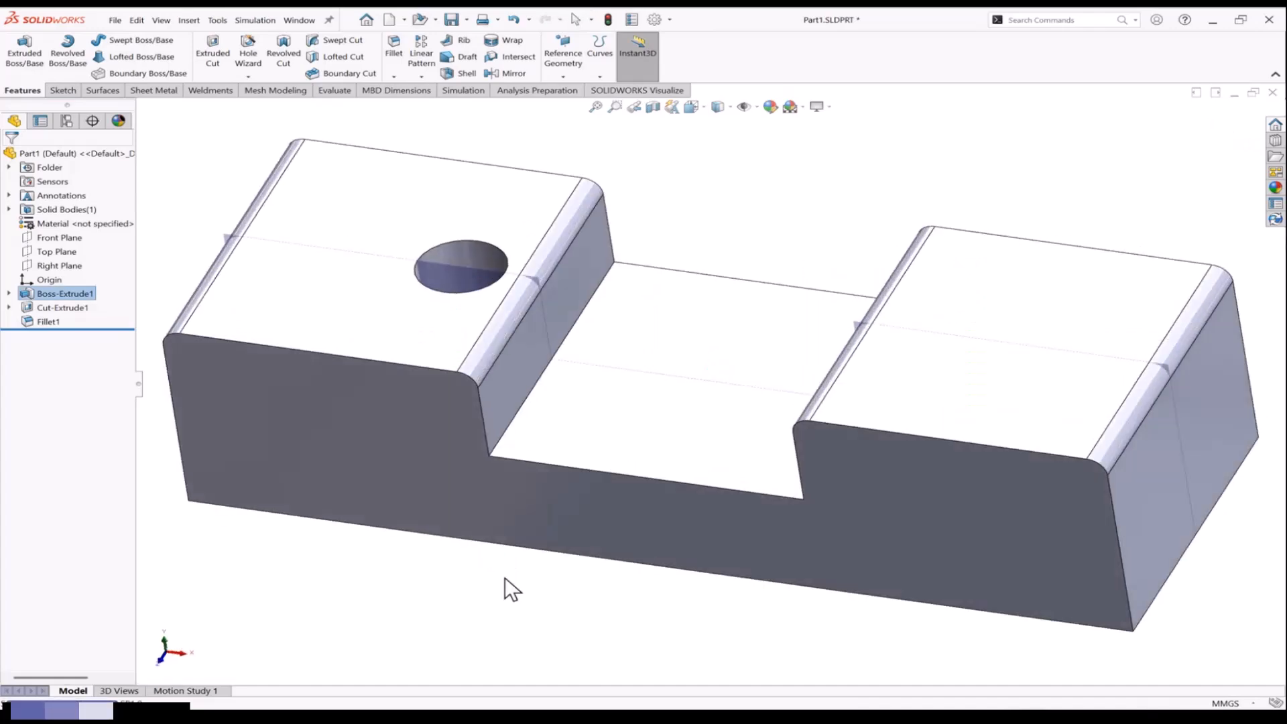
pyautogui.scroll(4, 508, 520)
pyautogui.moveTo(508, 520); pyautogui.dragTo(510, 554, button='middle')
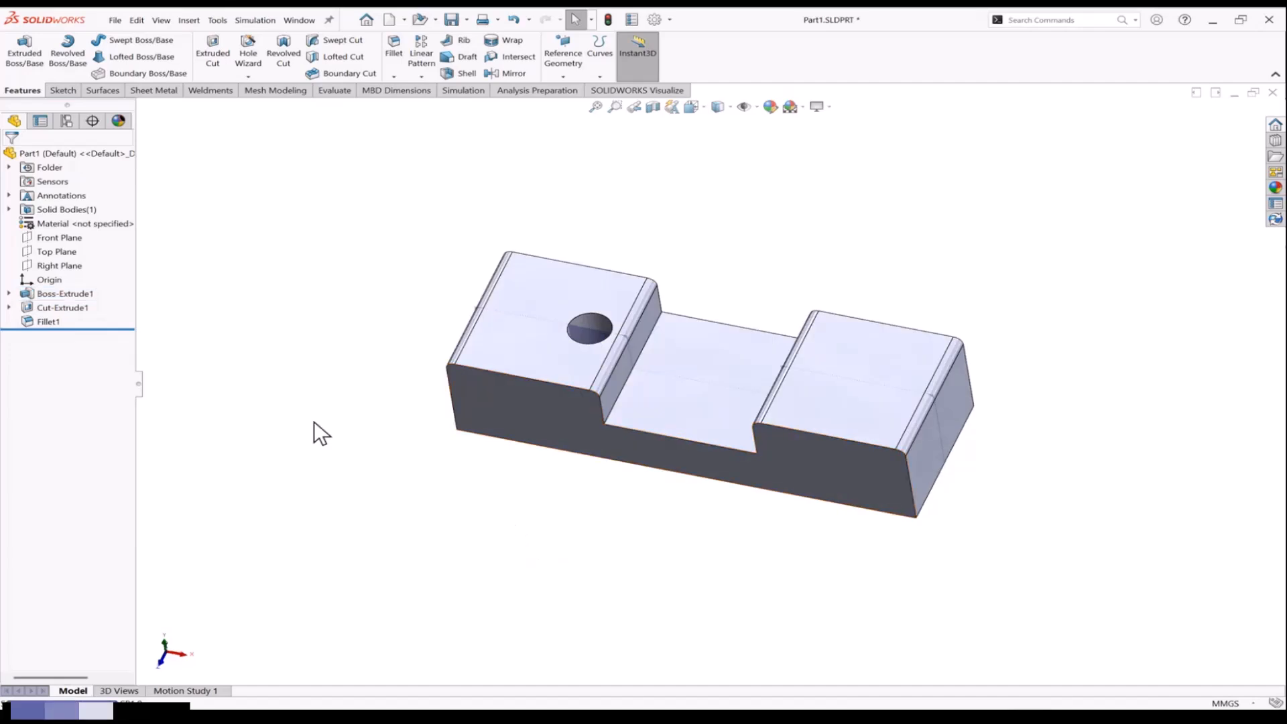
# Edit the hole's cut sketch and add a horizontal relation between the circle's centre and the midpoint of the block's left edge
pyautogui.click(9, 308)
pyautogui.doubleClick(71, 323)
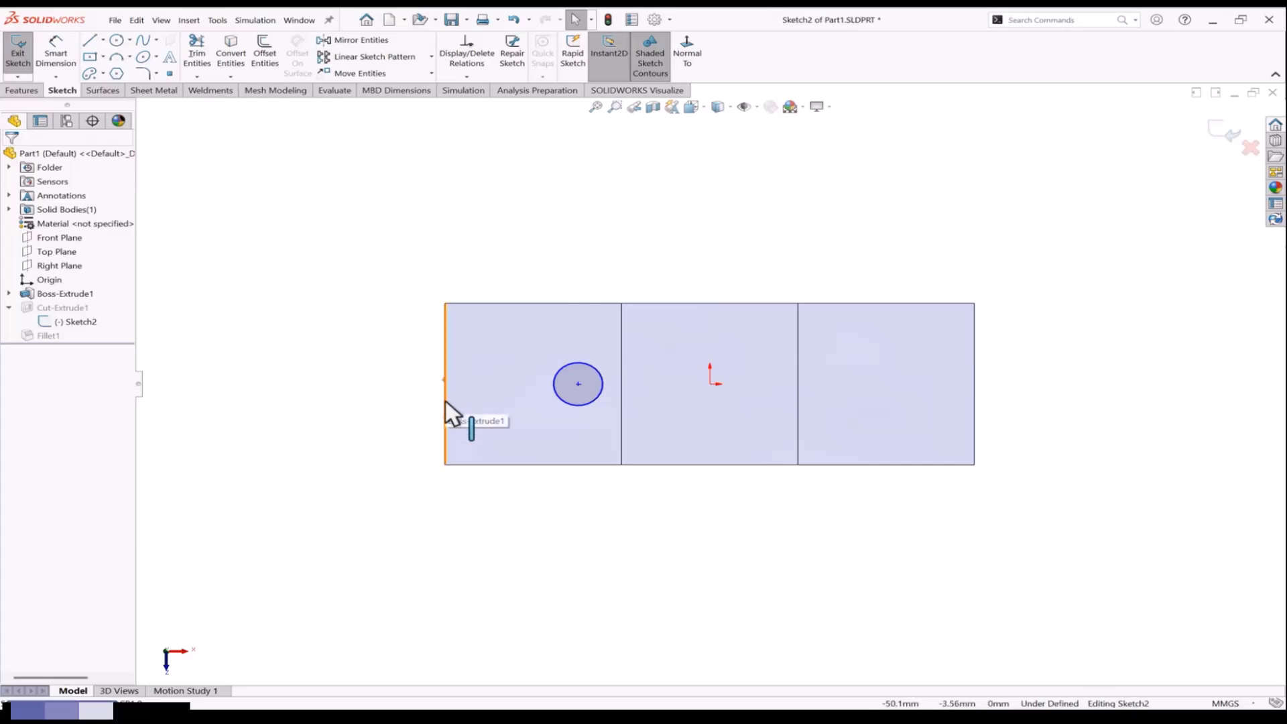
pyautogui.keyDown('ctrl'); pyautogui.click(578, 384); pyautogui.keyUp('ctrl')
pyautogui.click(13, 326)
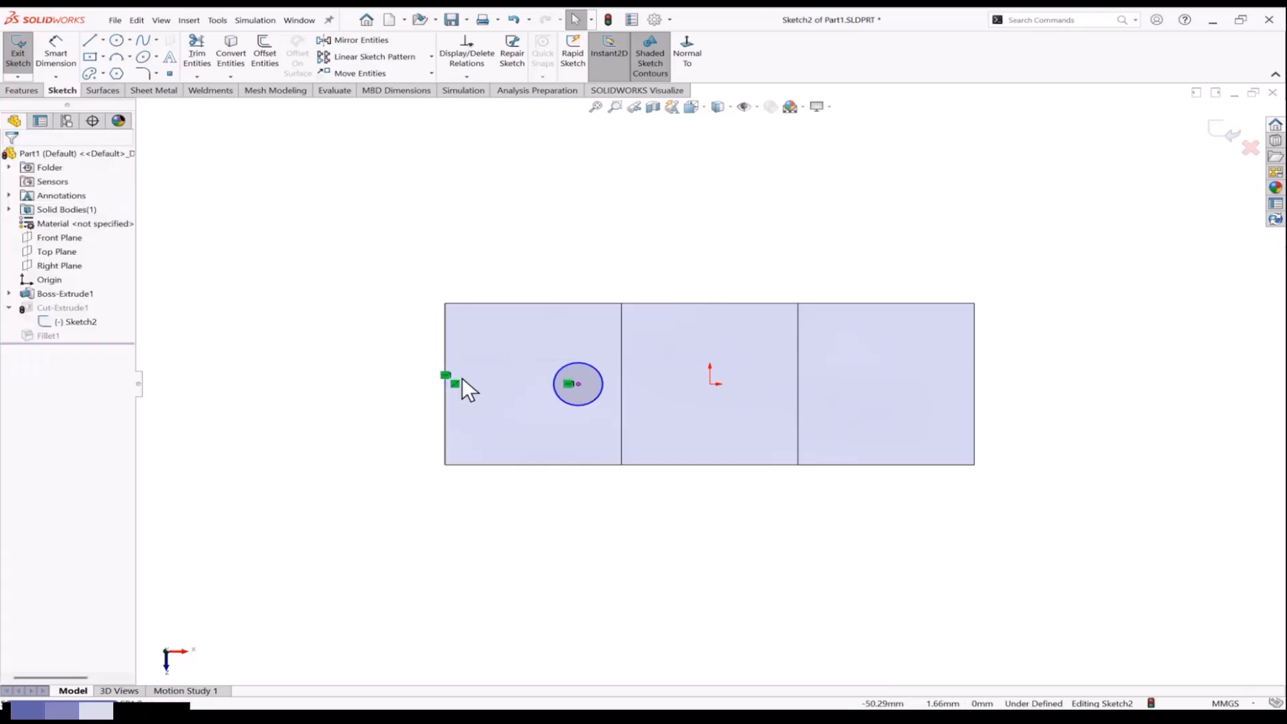
pyautogui.click(577, 384)
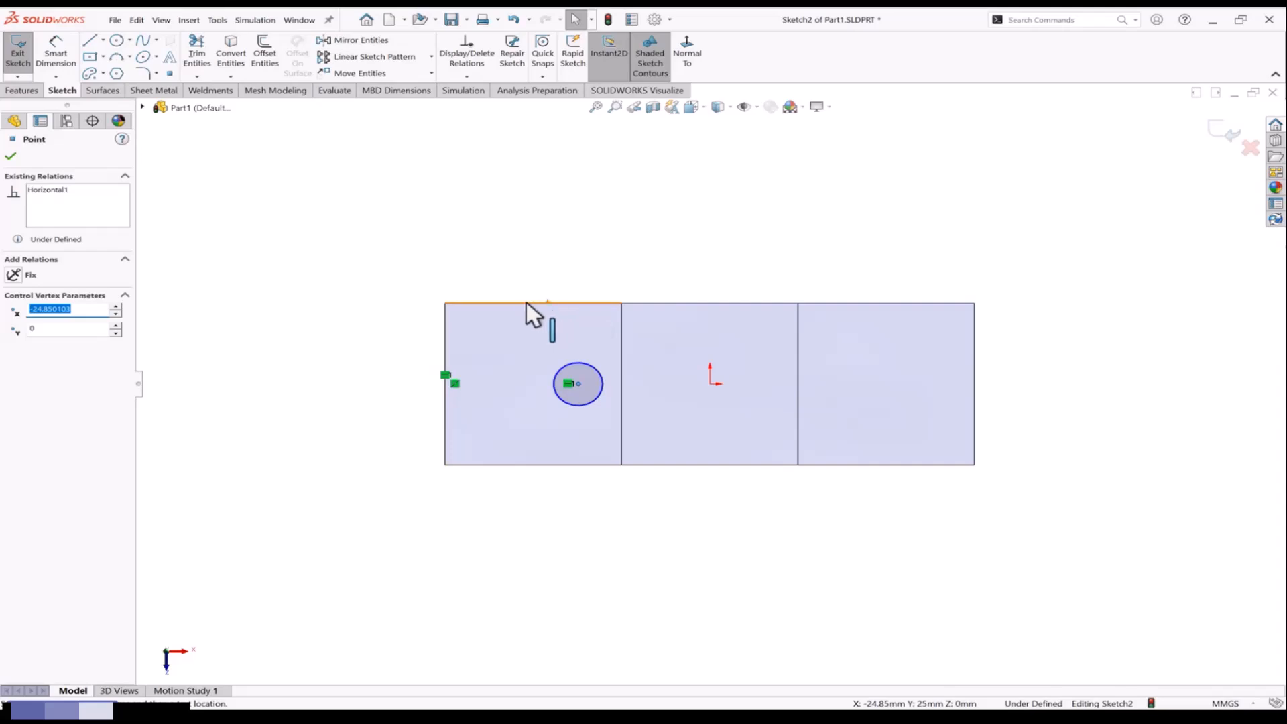
pyautogui.press('Escape')
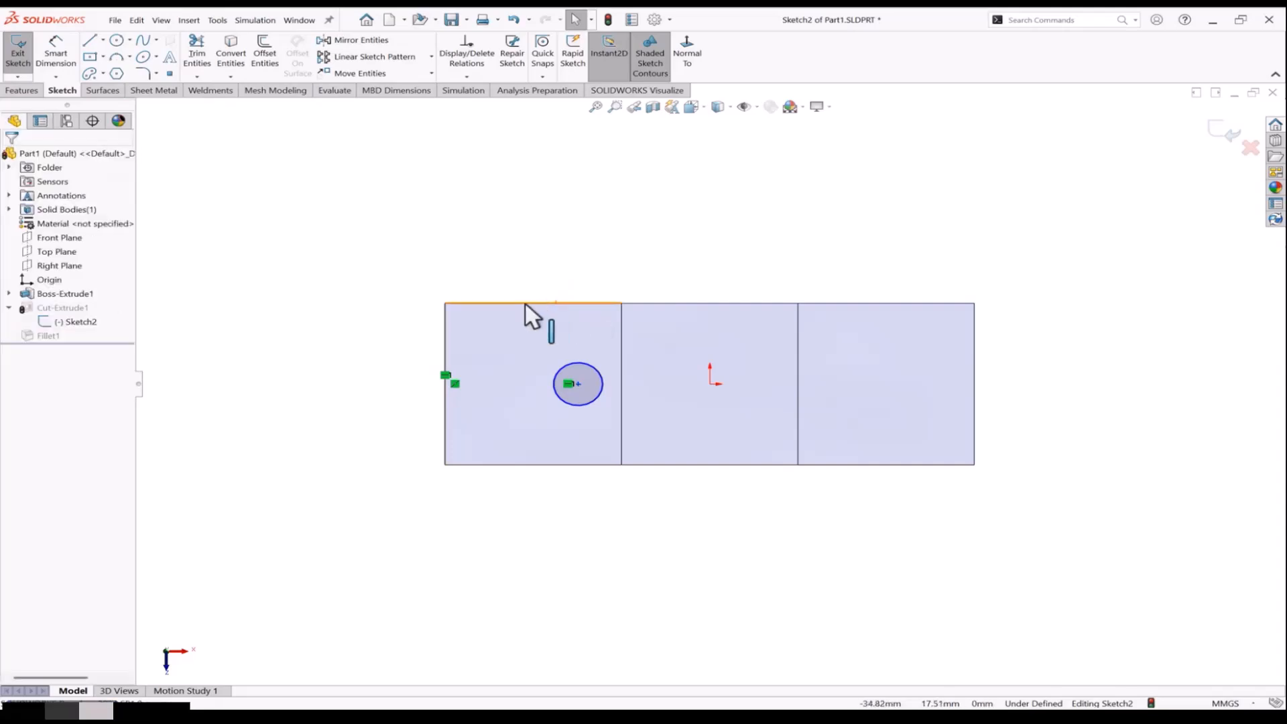
# Add a vertical relation between the circle's centre and the midpoint of the left block's back edge, and exit the sketch
pyautogui.click(532, 303)
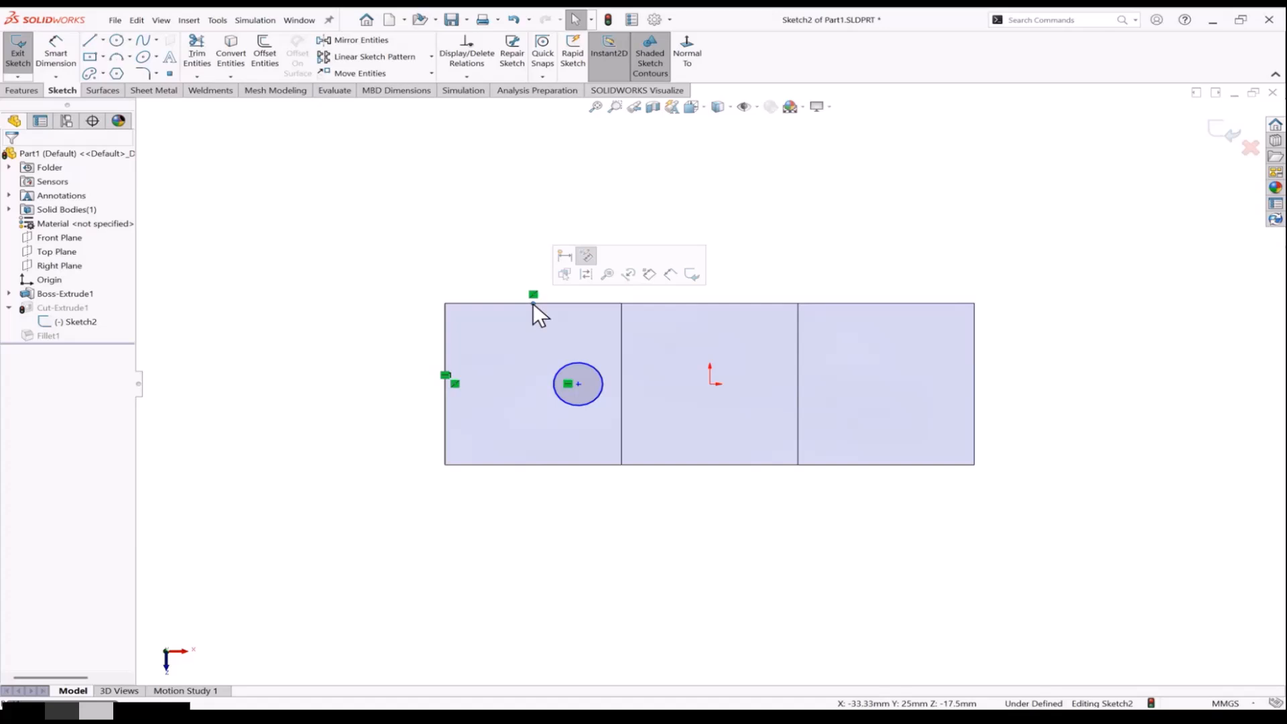
pyautogui.keyDown('ctrl'); pyautogui.click(577, 383); pyautogui.keyUp('ctrl')
pyautogui.click(13, 341)
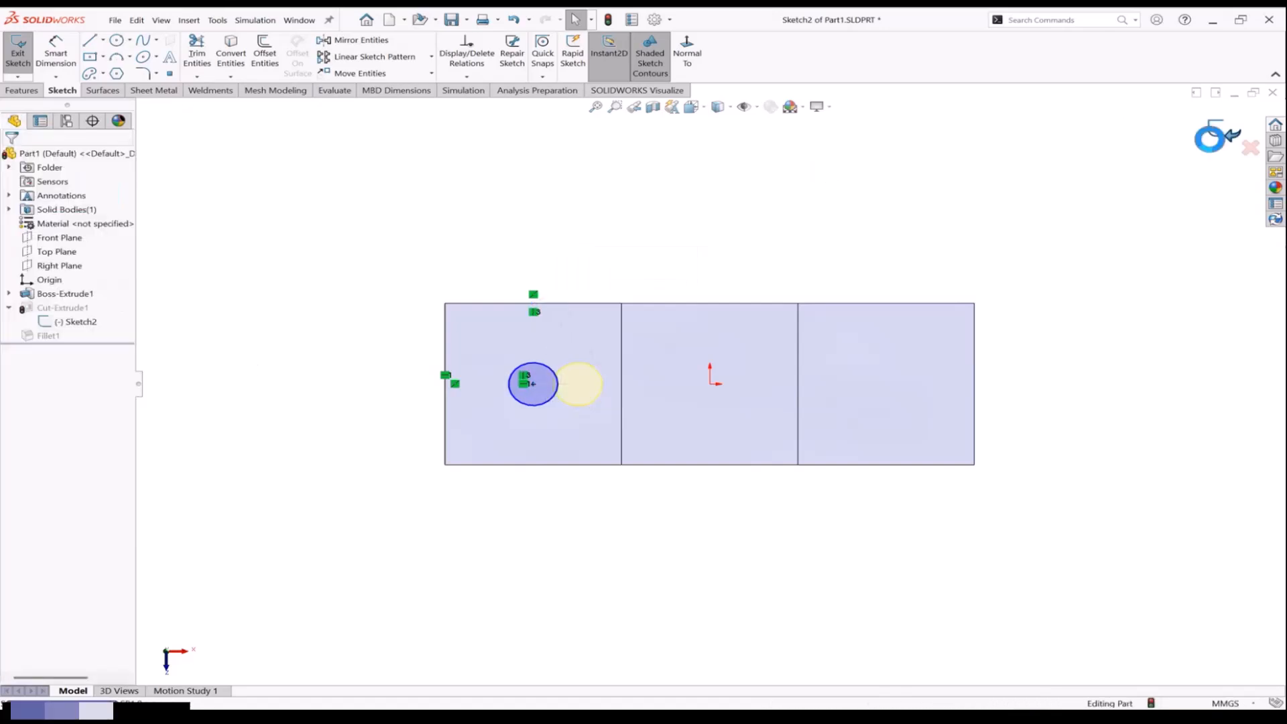
pyautogui.click(1221, 132)
pyautogui.moveTo(775, 368); pyautogui.dragTo(623, 435, button='middle')
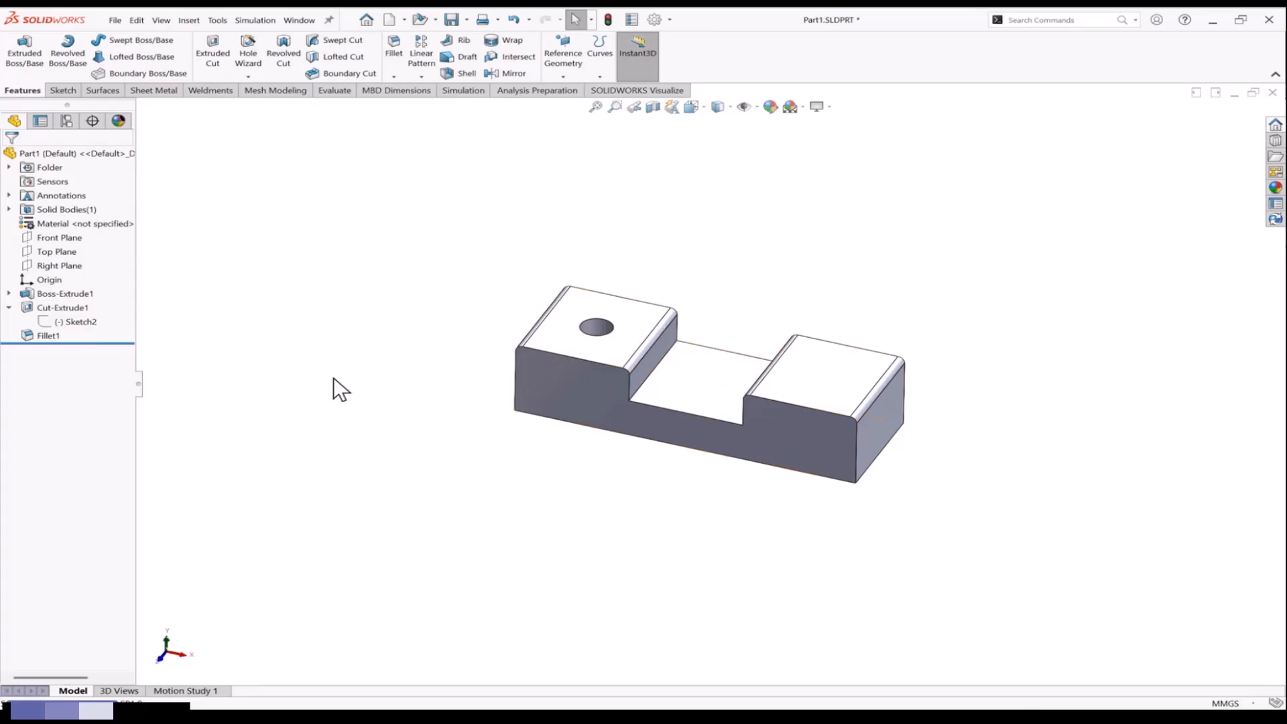
# Set the block's overall length to 150 mm
pyautogui.click(551, 420)
pyautogui.click(711, 487)
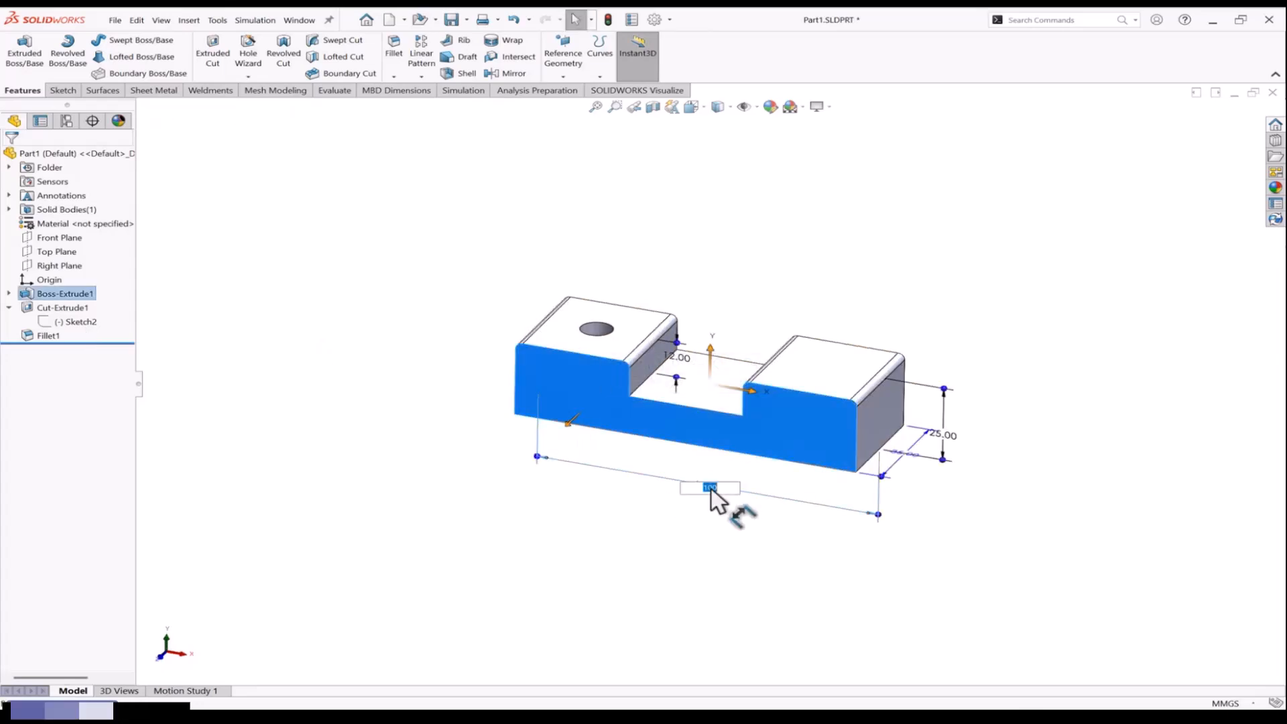
pyautogui.write('150')
pyautogui.press('Return')
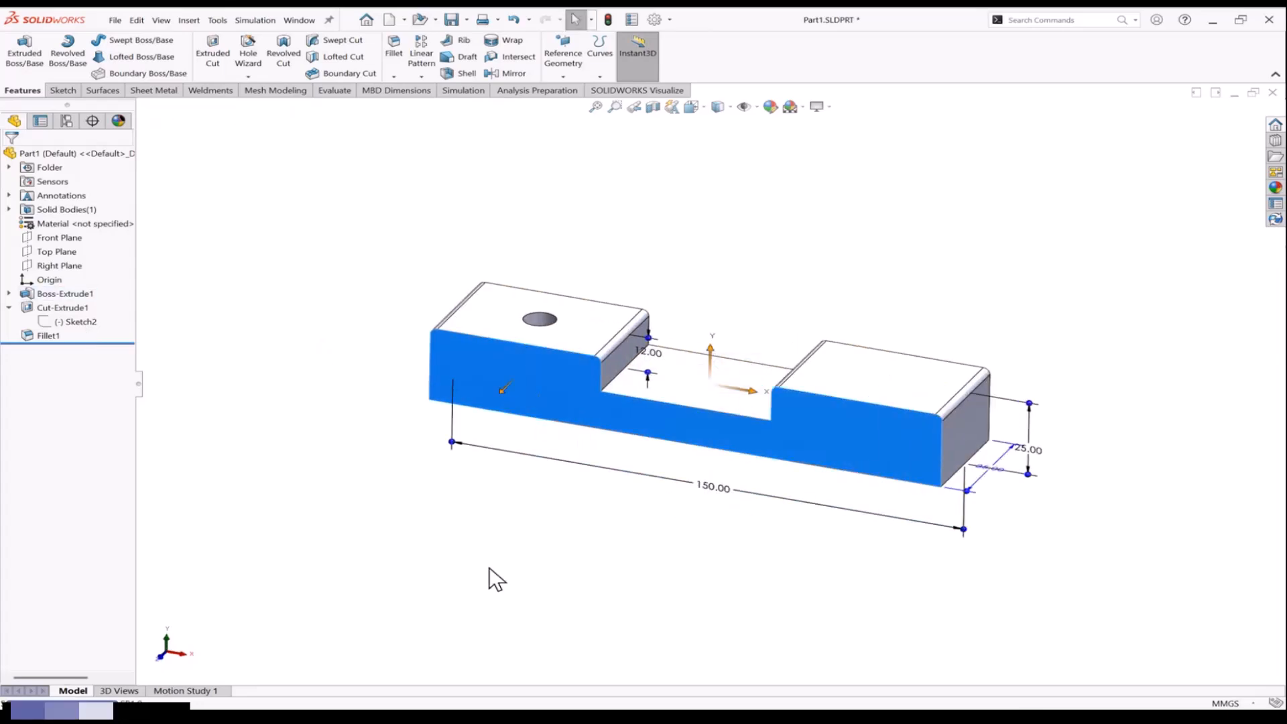
pyautogui.click(489, 565)
pyautogui.scroll(3, 709, 423)
# Set the block's overall length to 80 mm
pyautogui.click(626, 407)
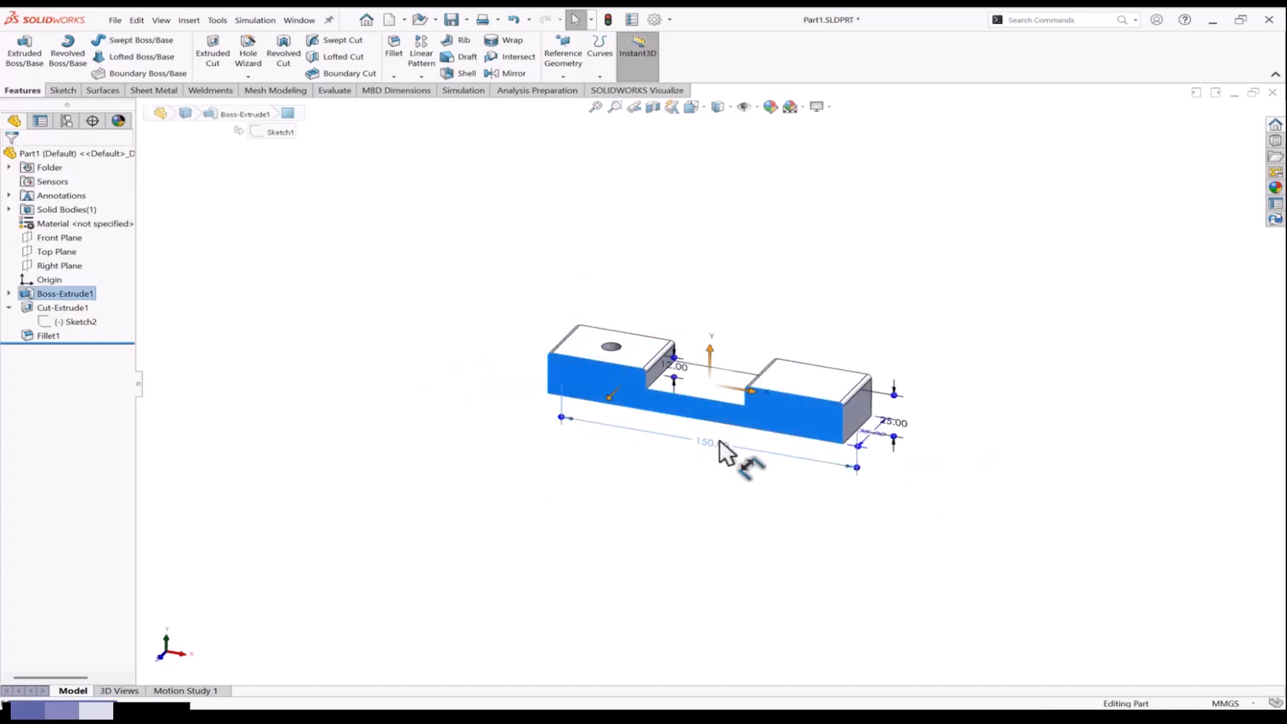
pyautogui.click(718, 439)
pyautogui.write('80')
pyautogui.press('Return')
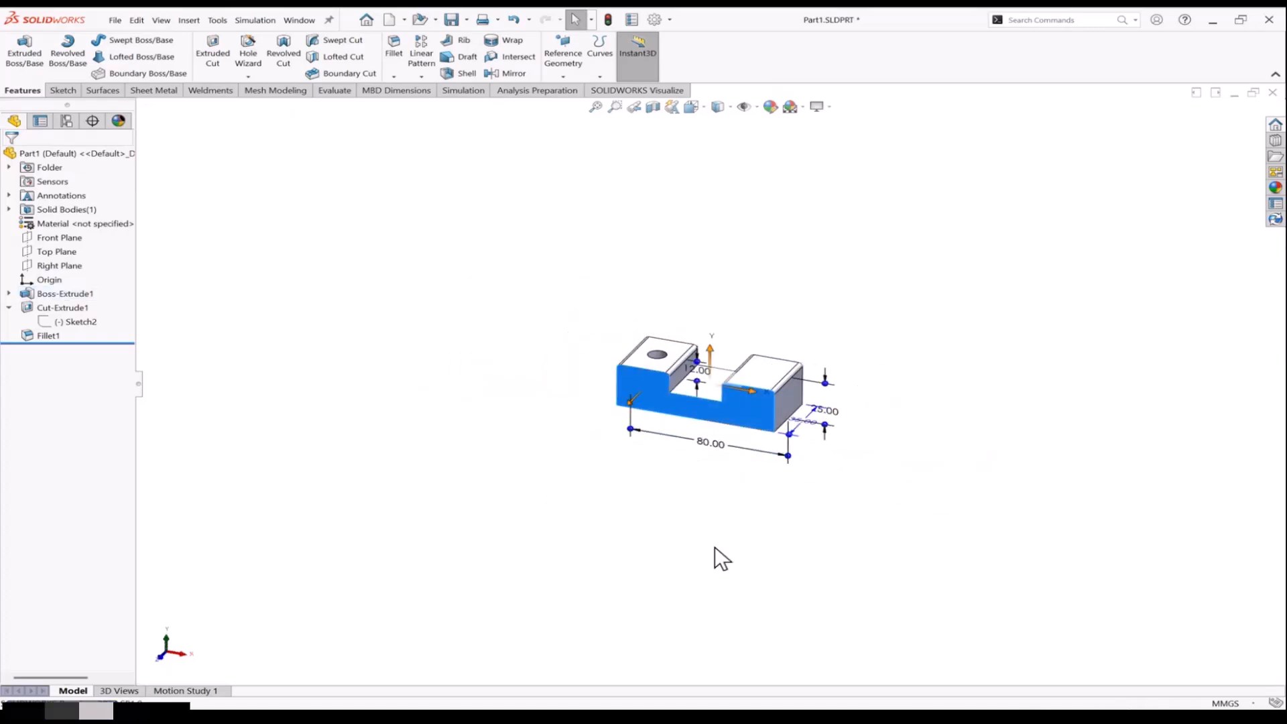
# Set the notched block's overall length to 100 mm and collapse the hole's cut feature in the feature tree
pyautogui.click(714, 546)
pyautogui.scroll(-4, 717, 305)
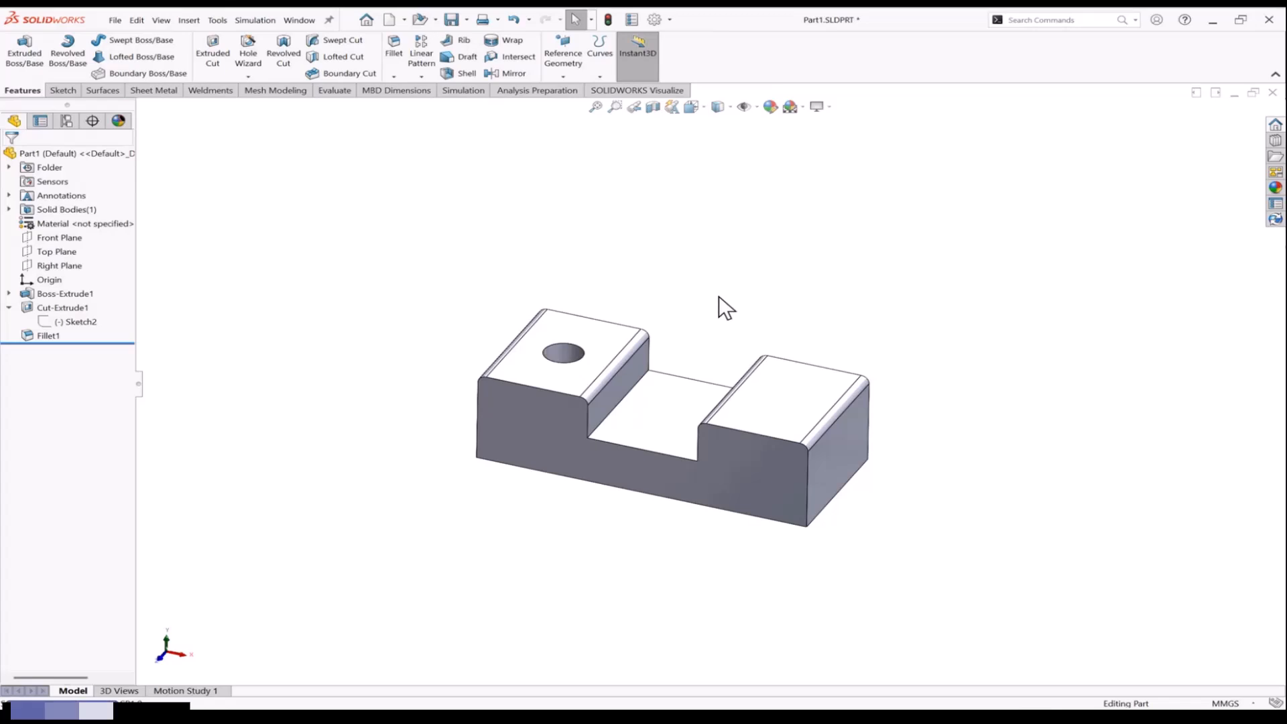
pyautogui.moveTo(718, 296); pyautogui.dragTo(670, 282, button='middle')
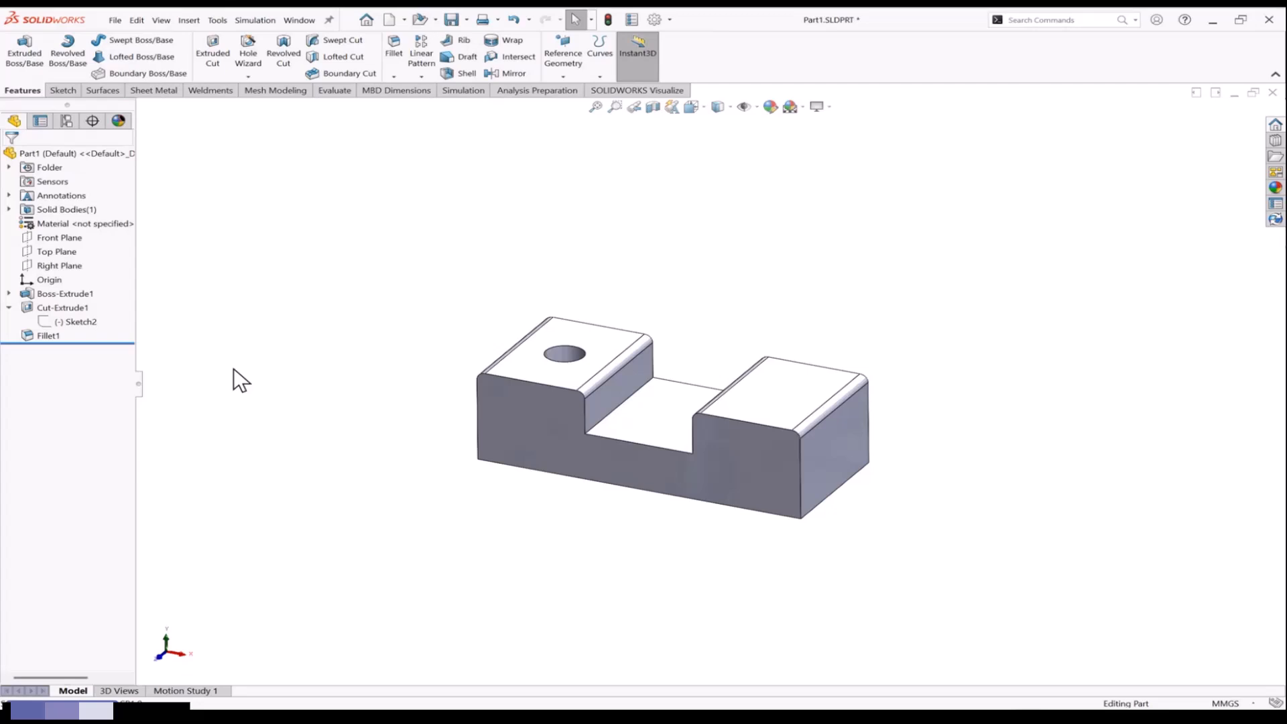
pyautogui.click(489, 454)
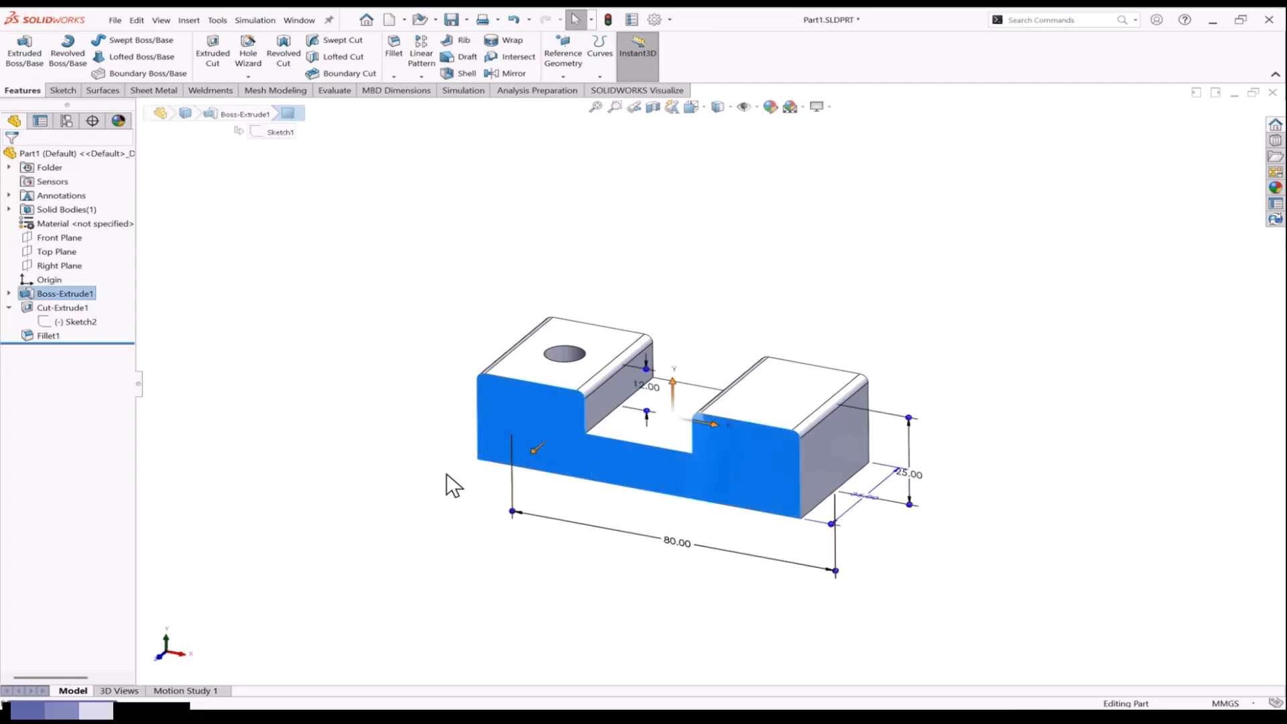
pyautogui.moveTo(451, 482); pyautogui.dragTo(430, 448, button='middle')
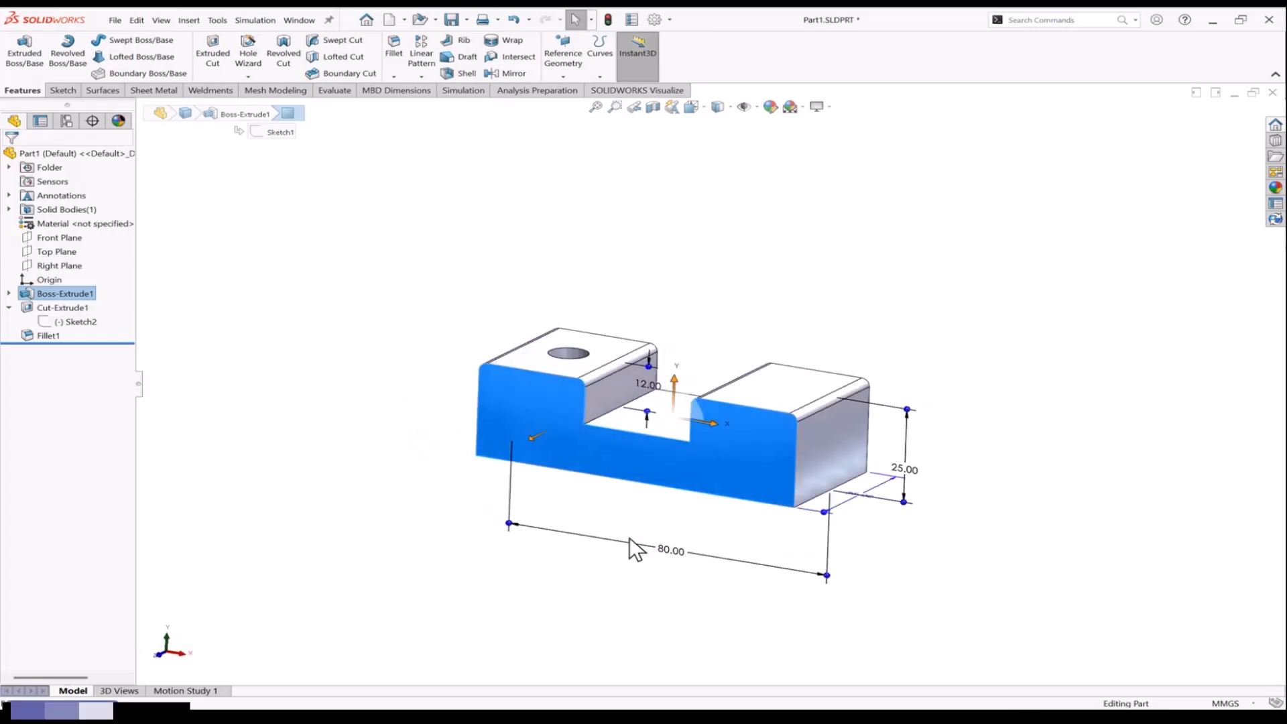
pyautogui.click(670, 551)
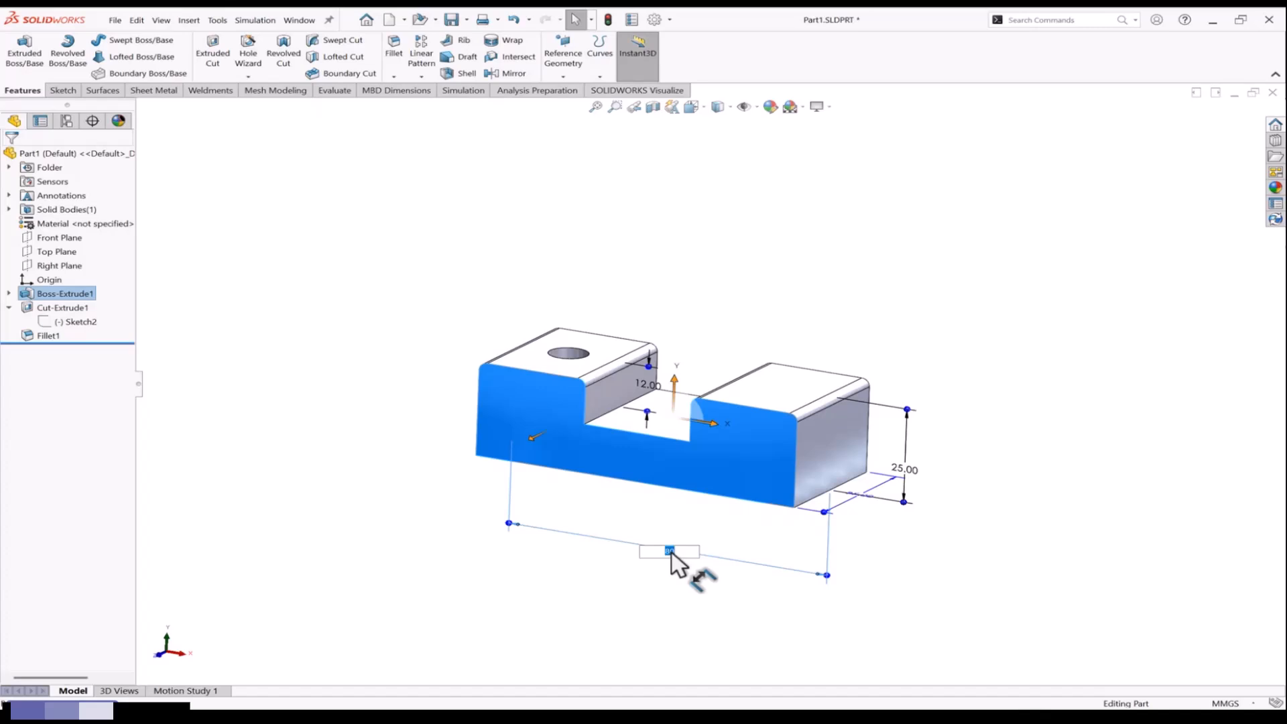
pyautogui.write('100')
pyautogui.press('Return')
pyautogui.click(609, 592)
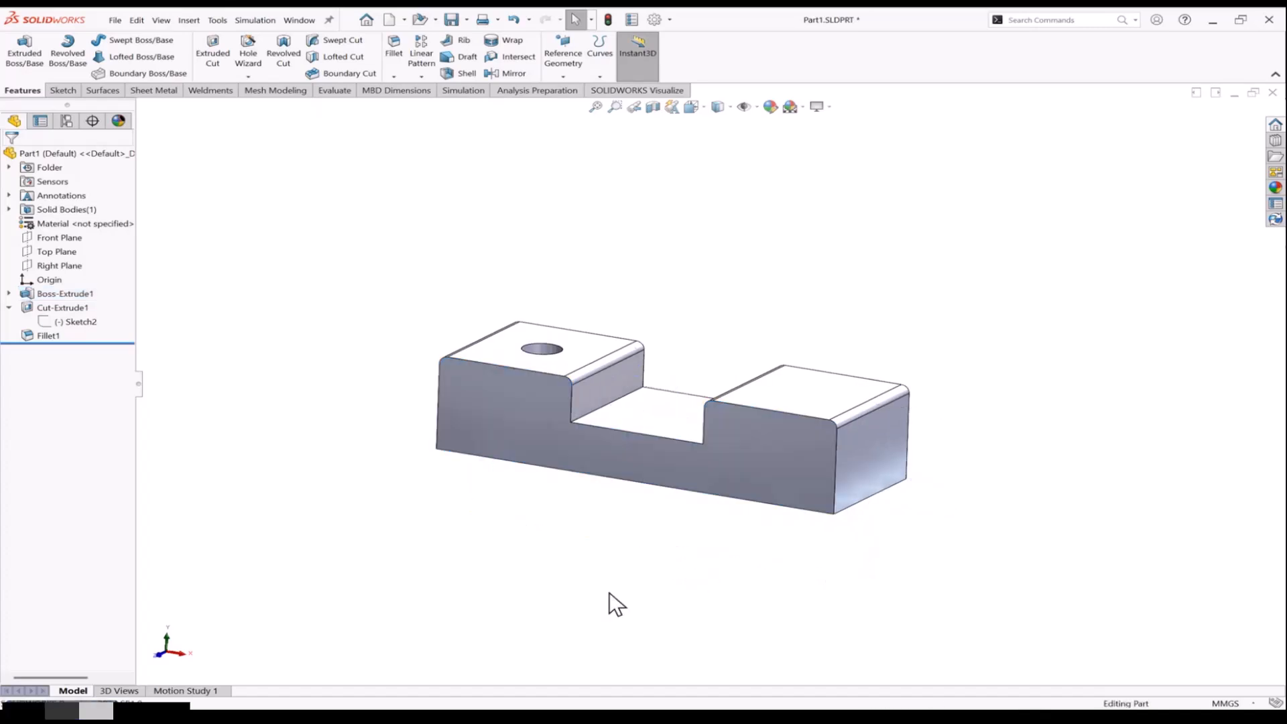
pyautogui.moveTo(617, 585); pyautogui.dragTo(732, 577, button='middle')
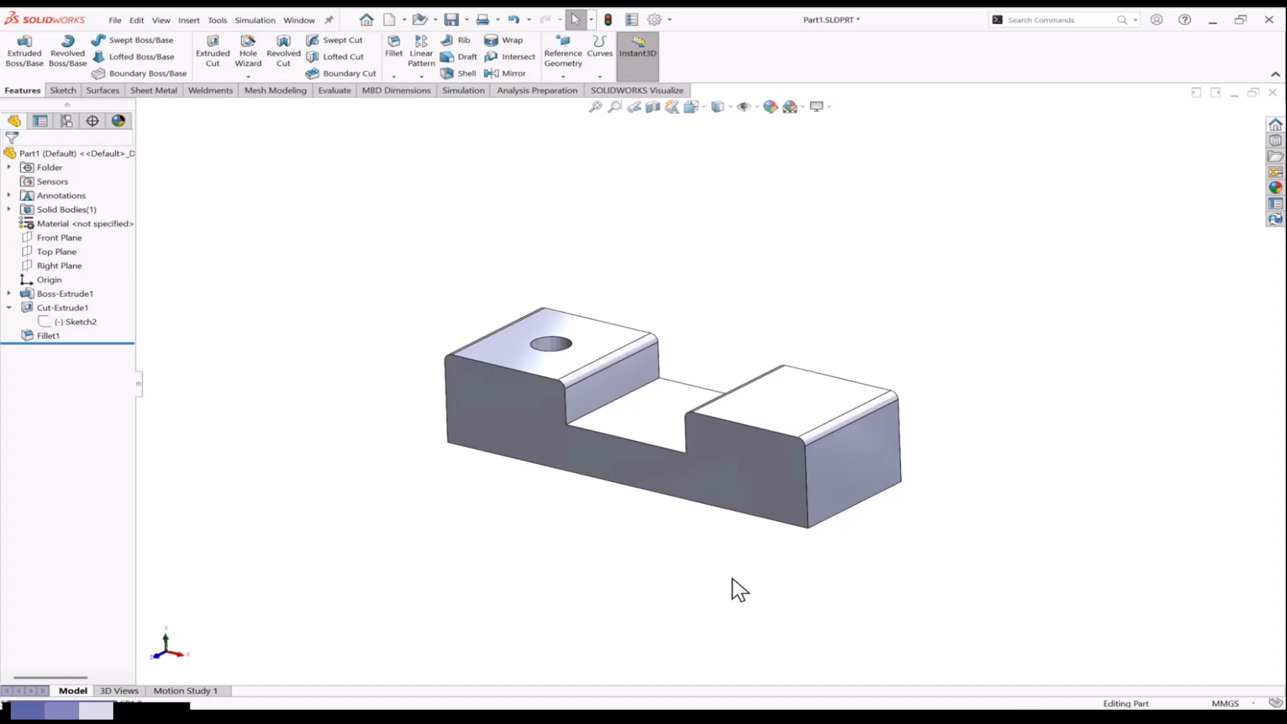
pyautogui.click(8, 307)
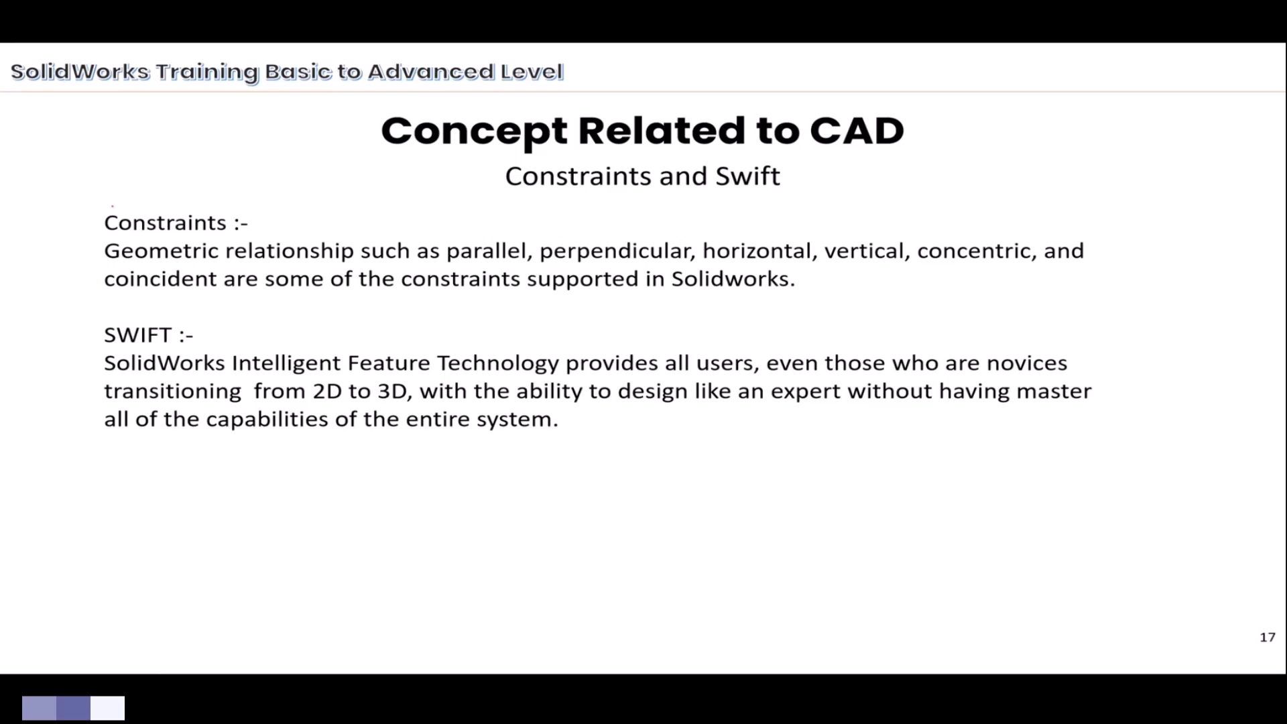
pyautogui.moveTo(114, 205)
pyautogui.mouseDown()
pyautogui.moveTo(77, 211)
pyautogui.moveTo(76, 288)
pyautogui.moveTo(114, 289)
pyautogui.mouseUp()
pyautogui.moveTo(803, 266)
pyautogui.mouseDown()
pyautogui.moveTo(840, 295)
pyautogui.moveTo(821, 296)
pyautogui.mouseUp()
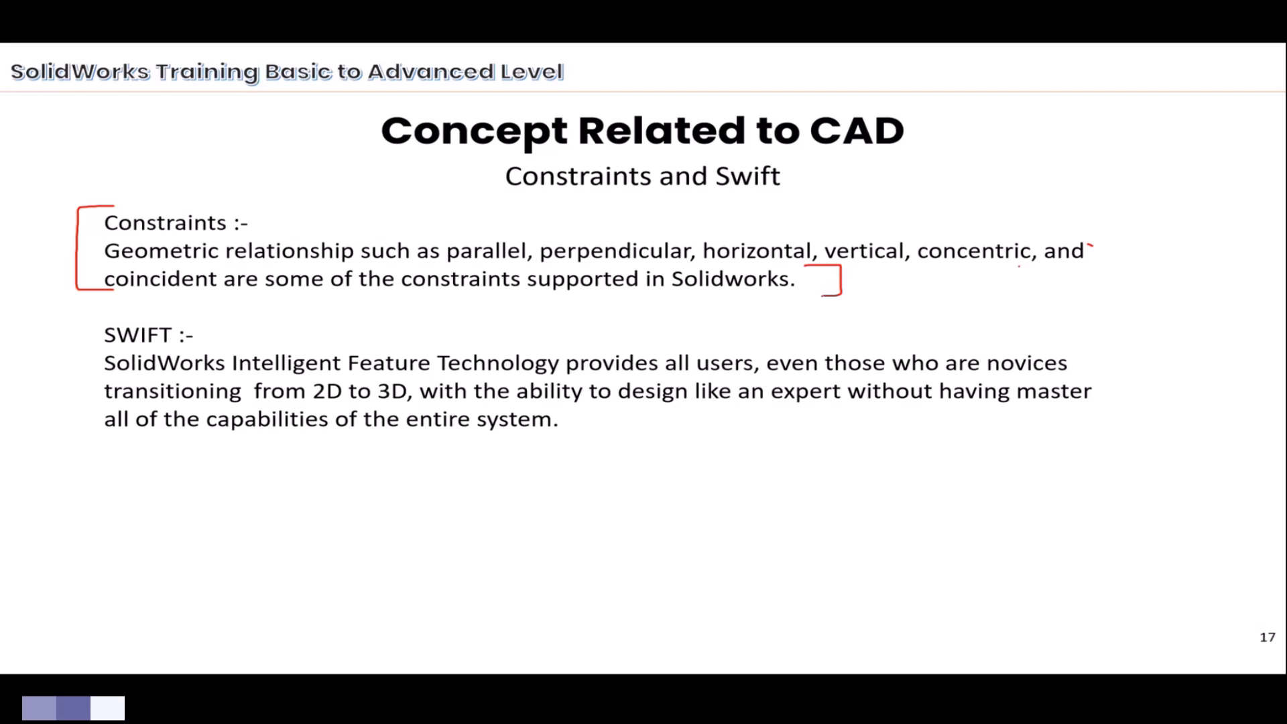
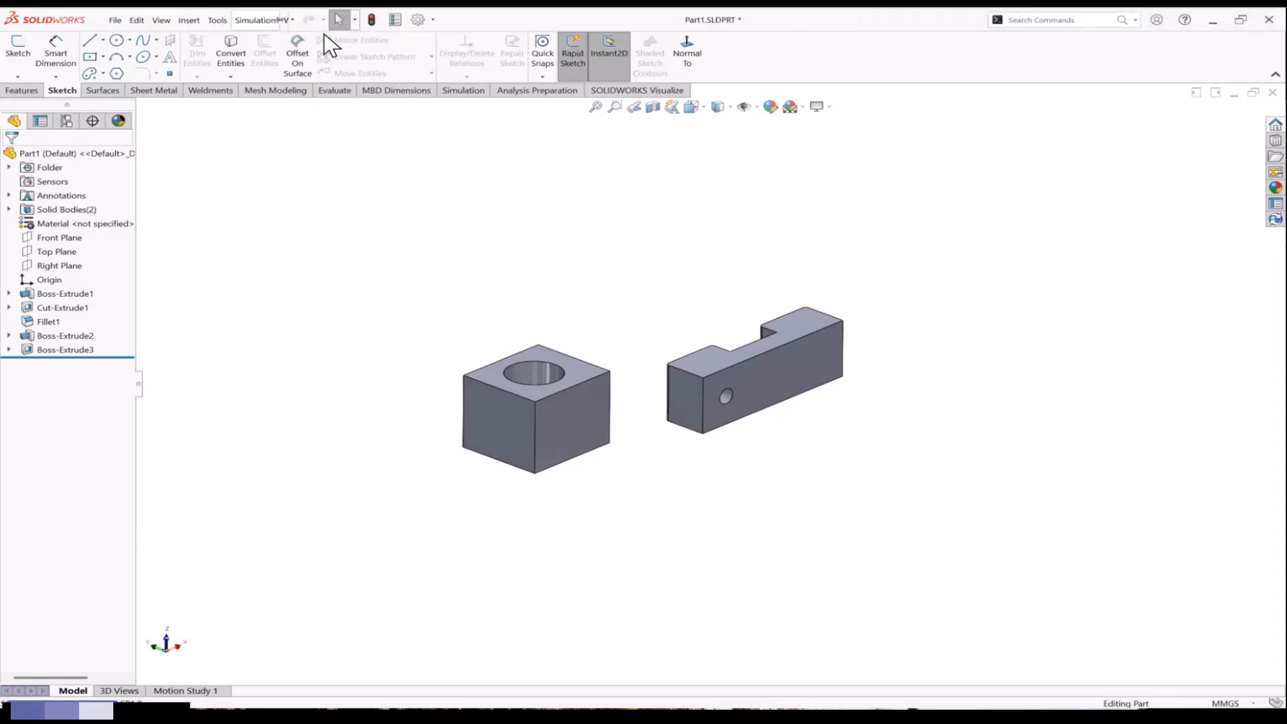
# Pin the main menu bar so that it stays permanently shown
pyautogui.moveTo(101, 15)
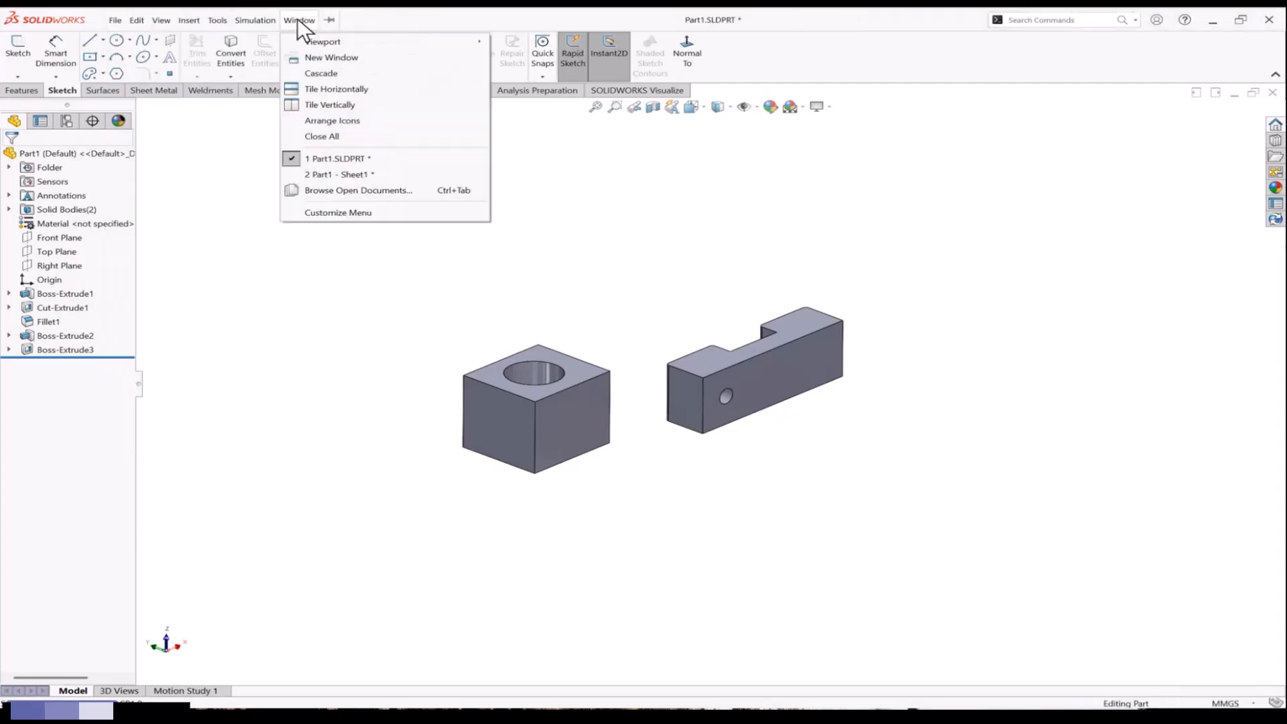
pyautogui.click(328, 20)
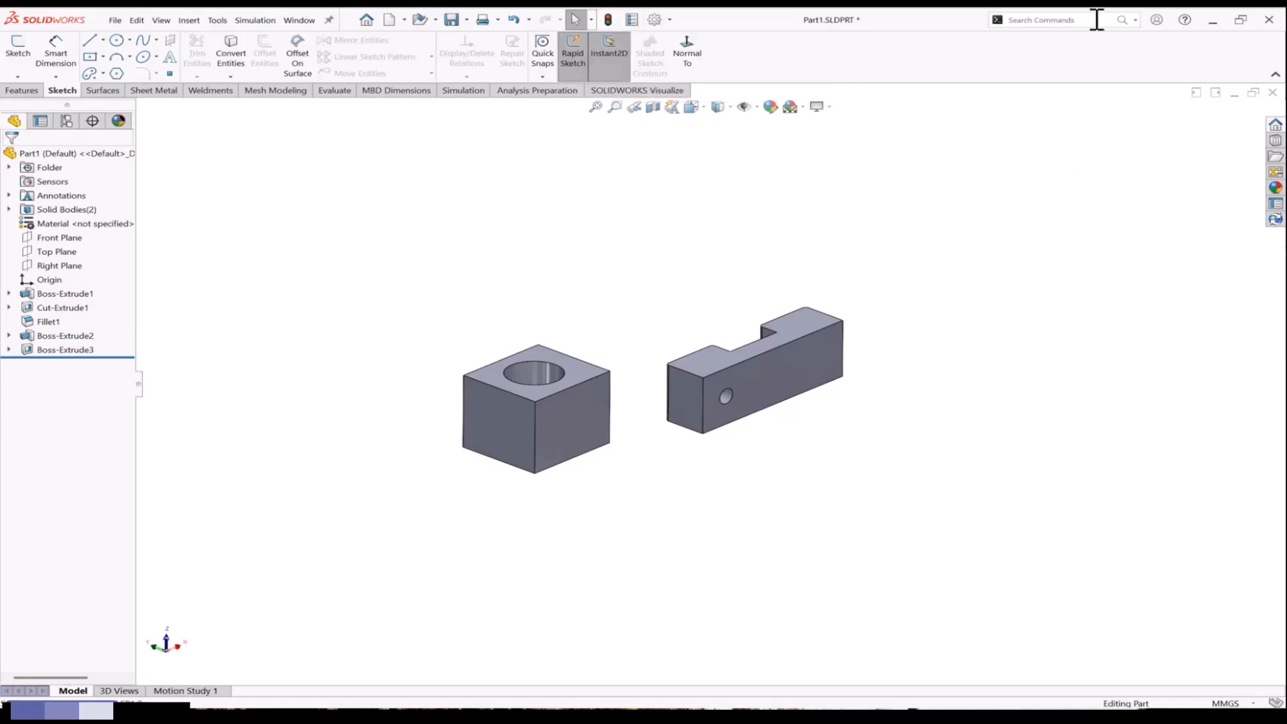
# Switch the search scope to Files and Models and return it to Commands
pyautogui.click(1138, 18)
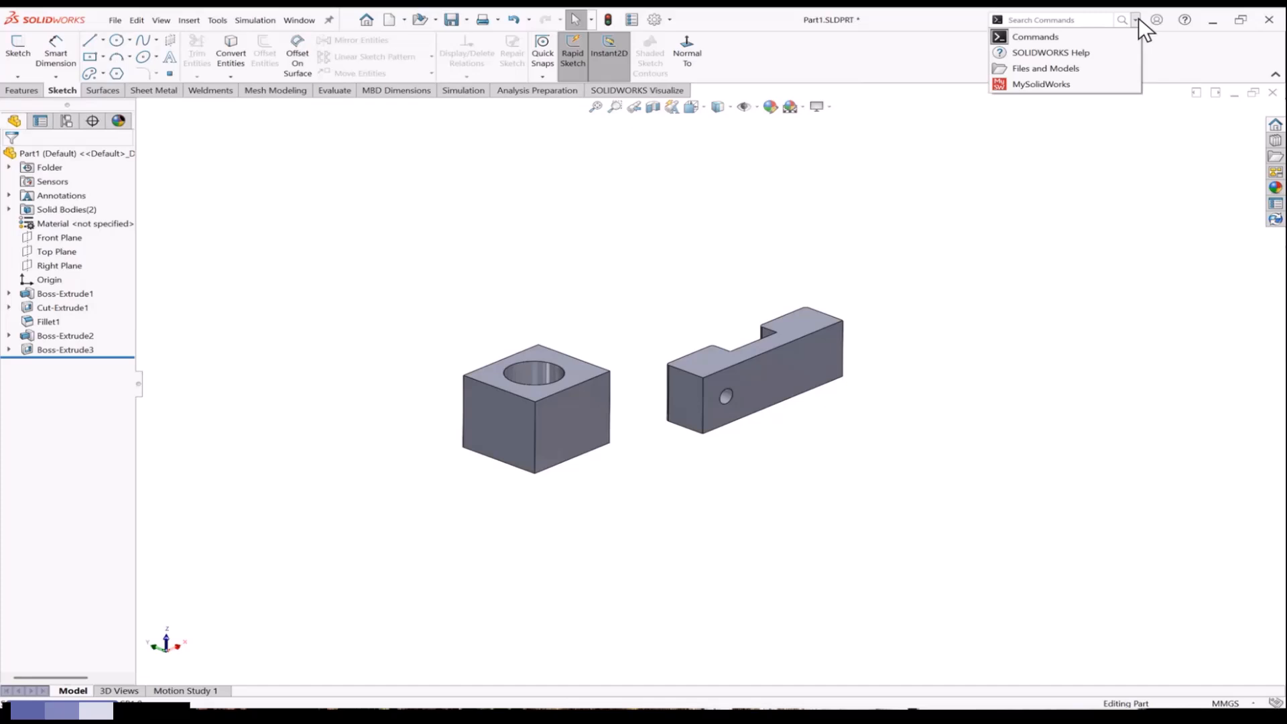
pyautogui.click(1104, 67)
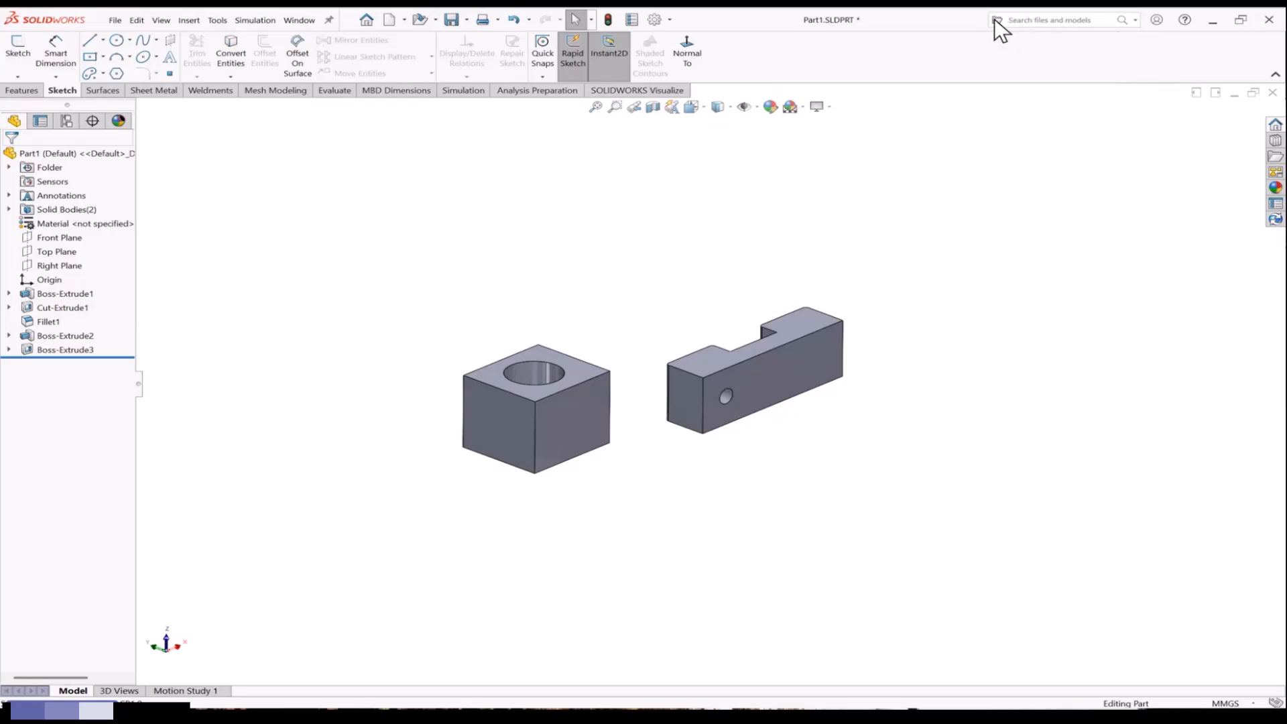
pyautogui.click(1133, 19)
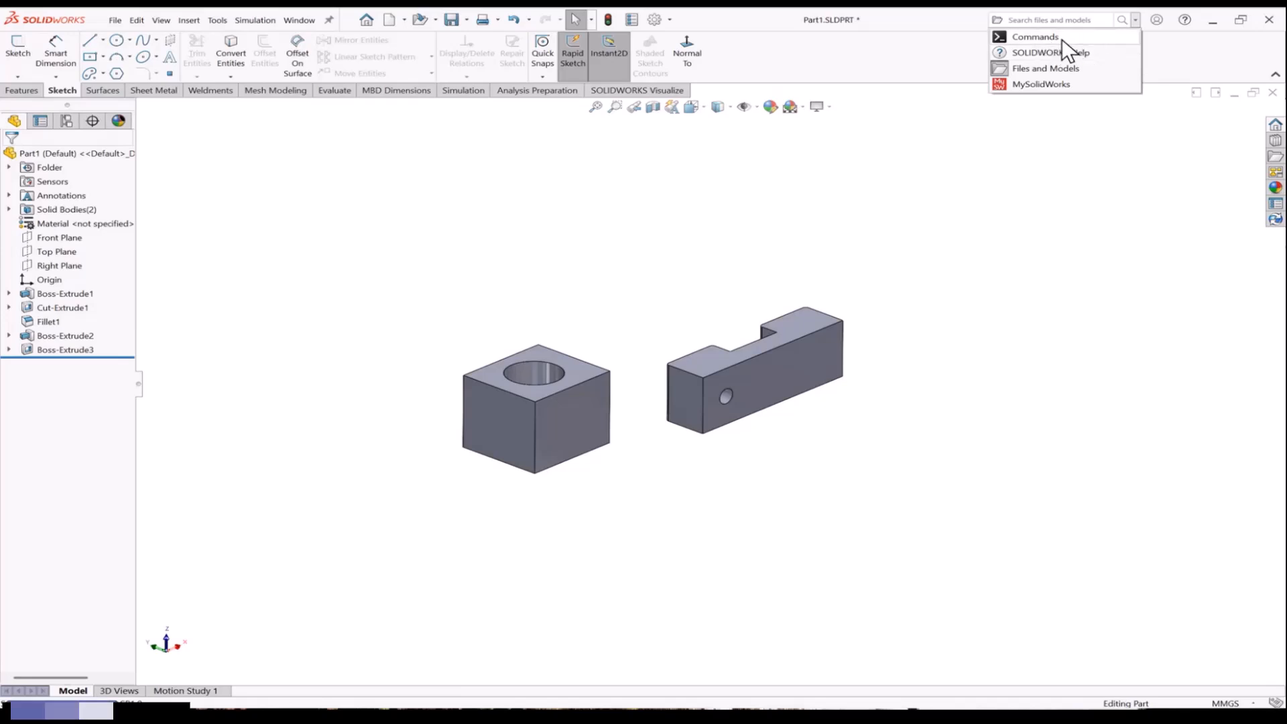
pyautogui.click(1061, 39)
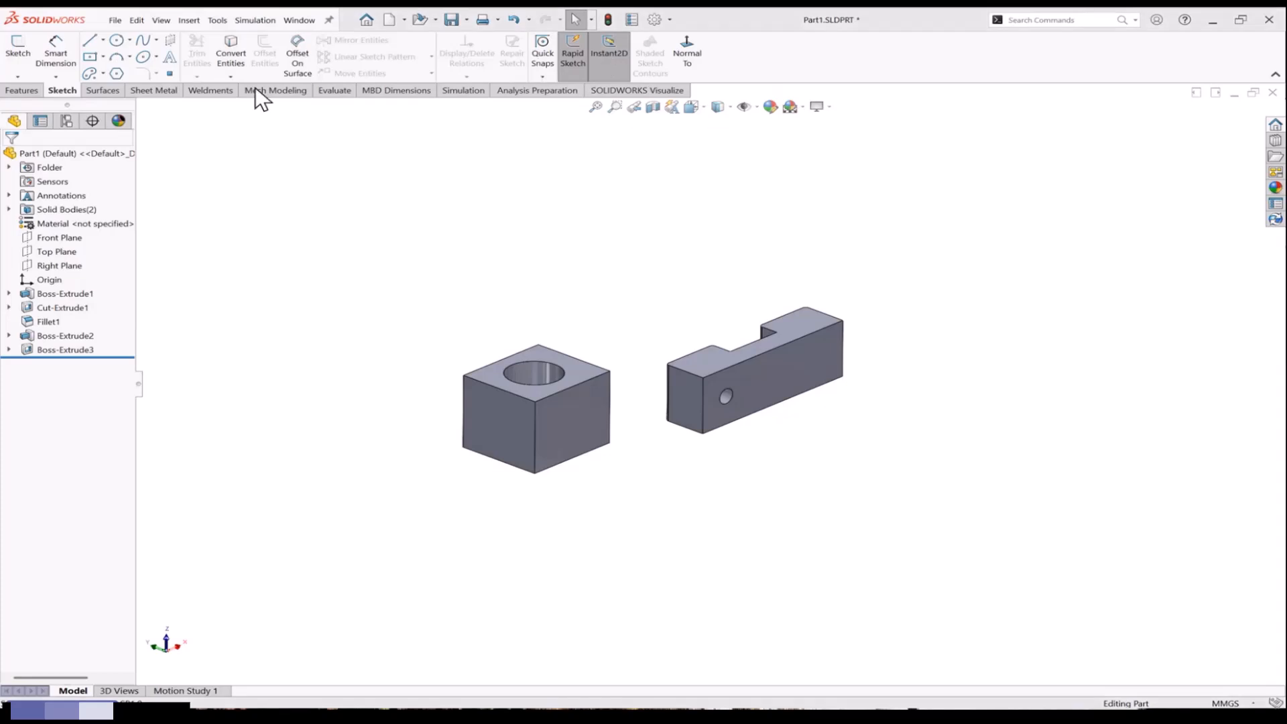
# Search the commands for "split" and clear the search text
pyautogui.click(1039, 20)
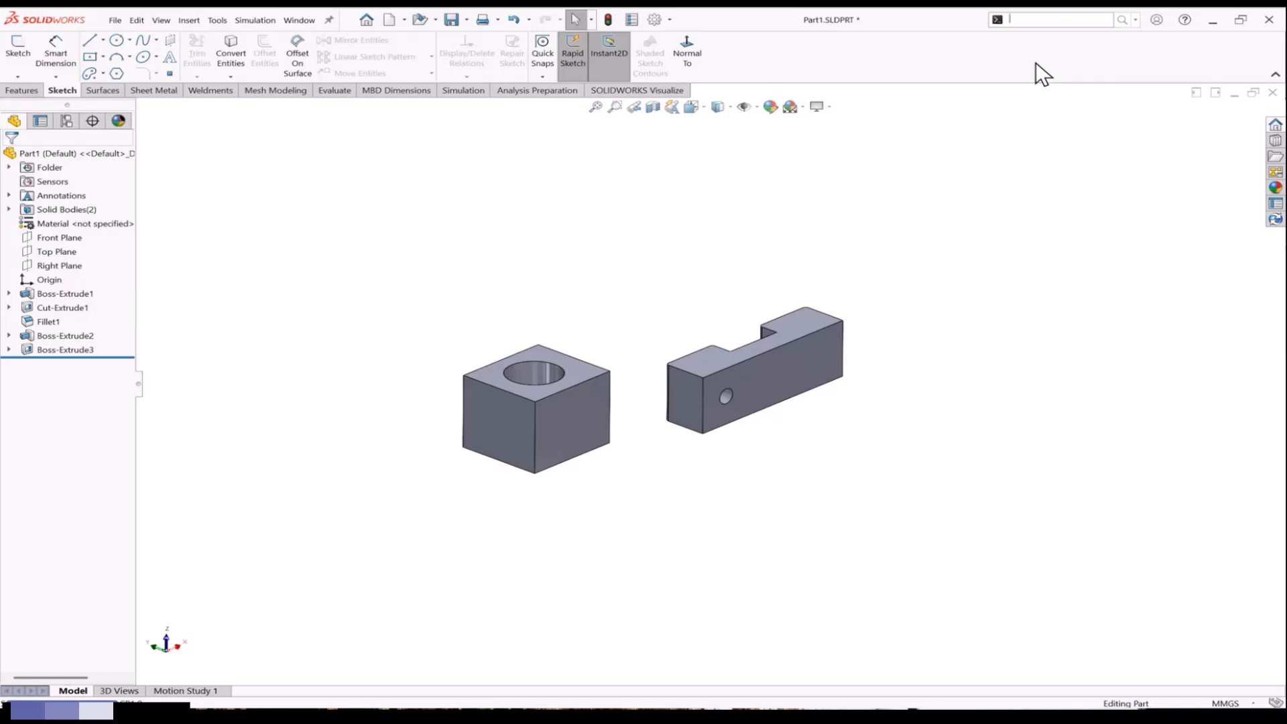
pyautogui.write('sp')
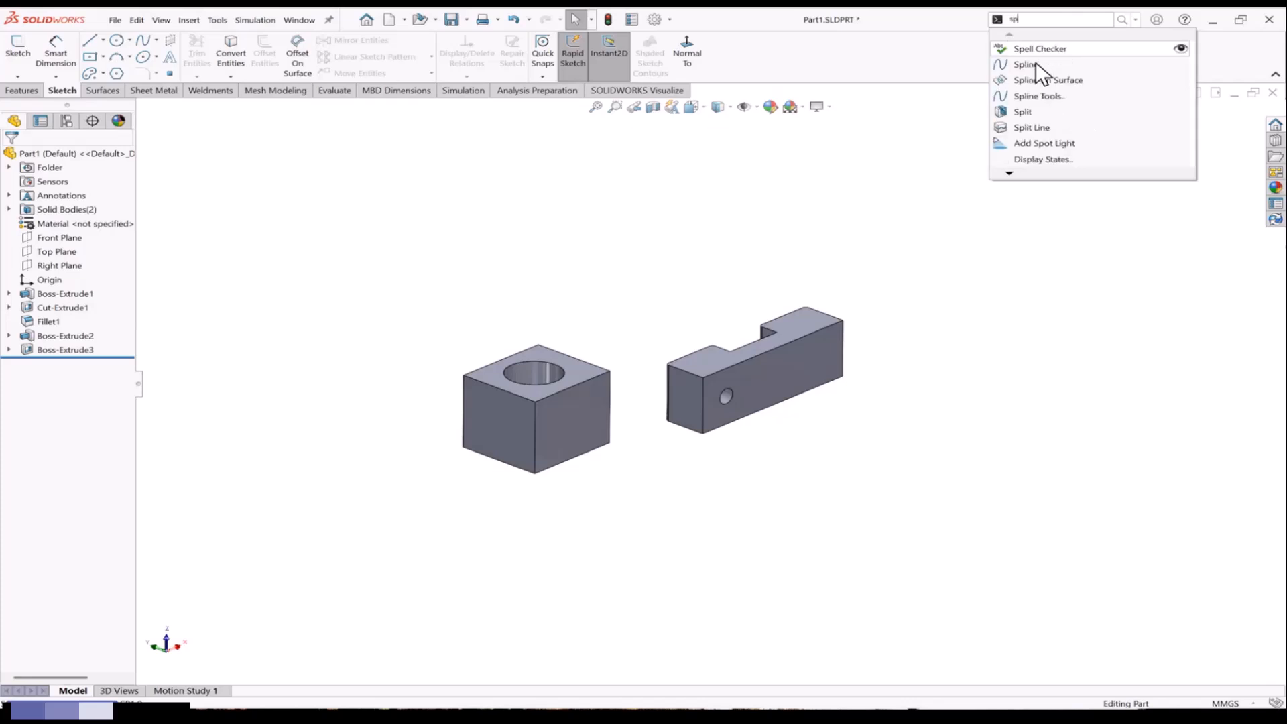
pyautogui.write('li')
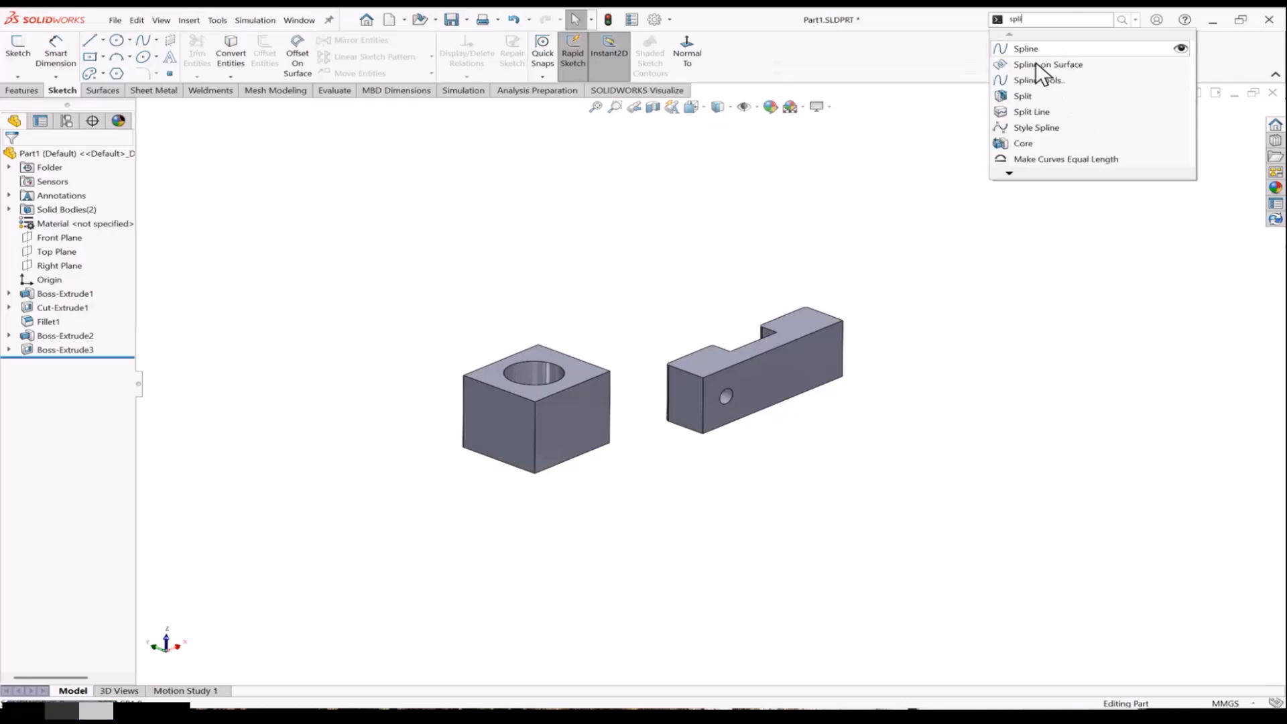
pyautogui.write('t')
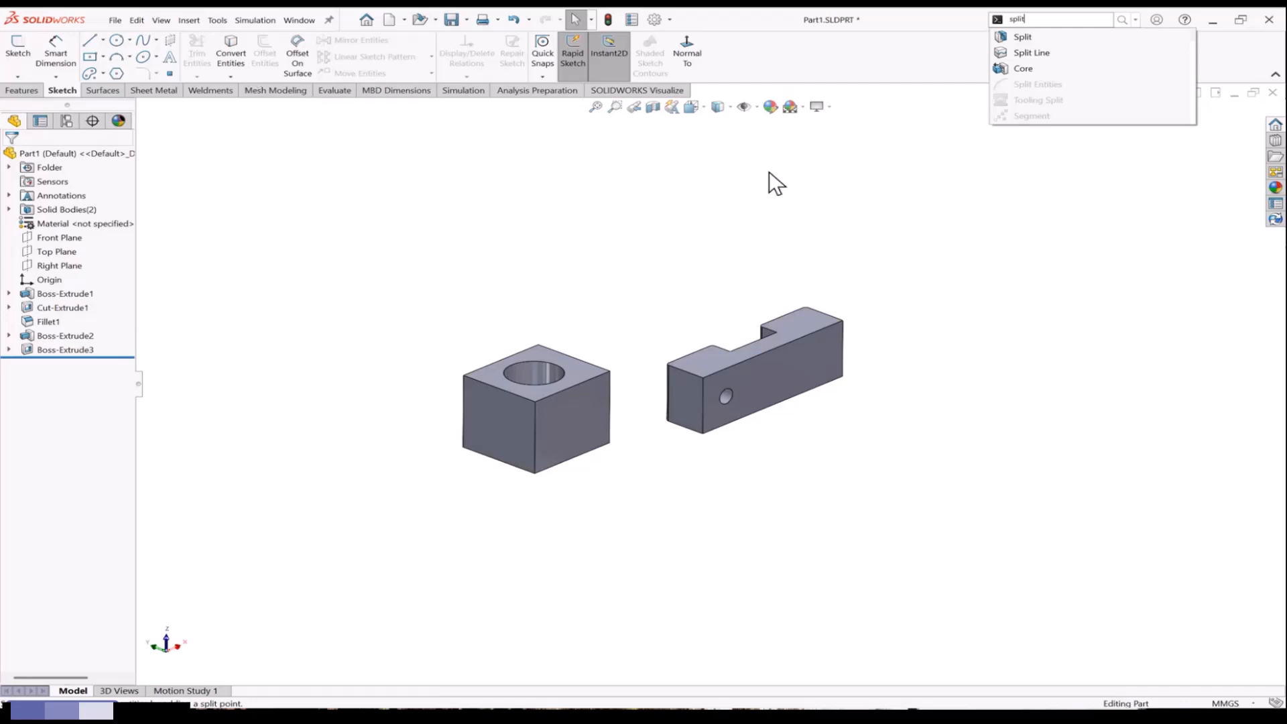
pyautogui.moveTo(1083, 22); pyautogui.dragTo(998, 21)
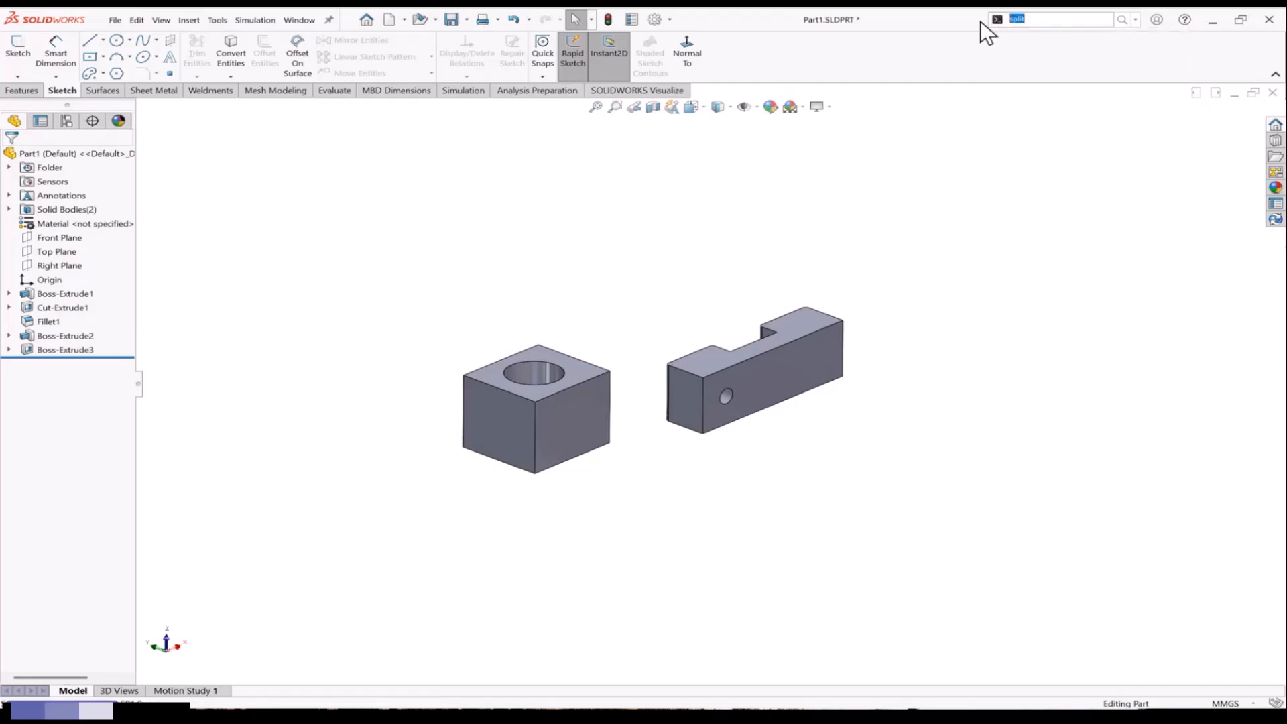
pyautogui.press('BackSpace')
pyautogui.click(983, 191)
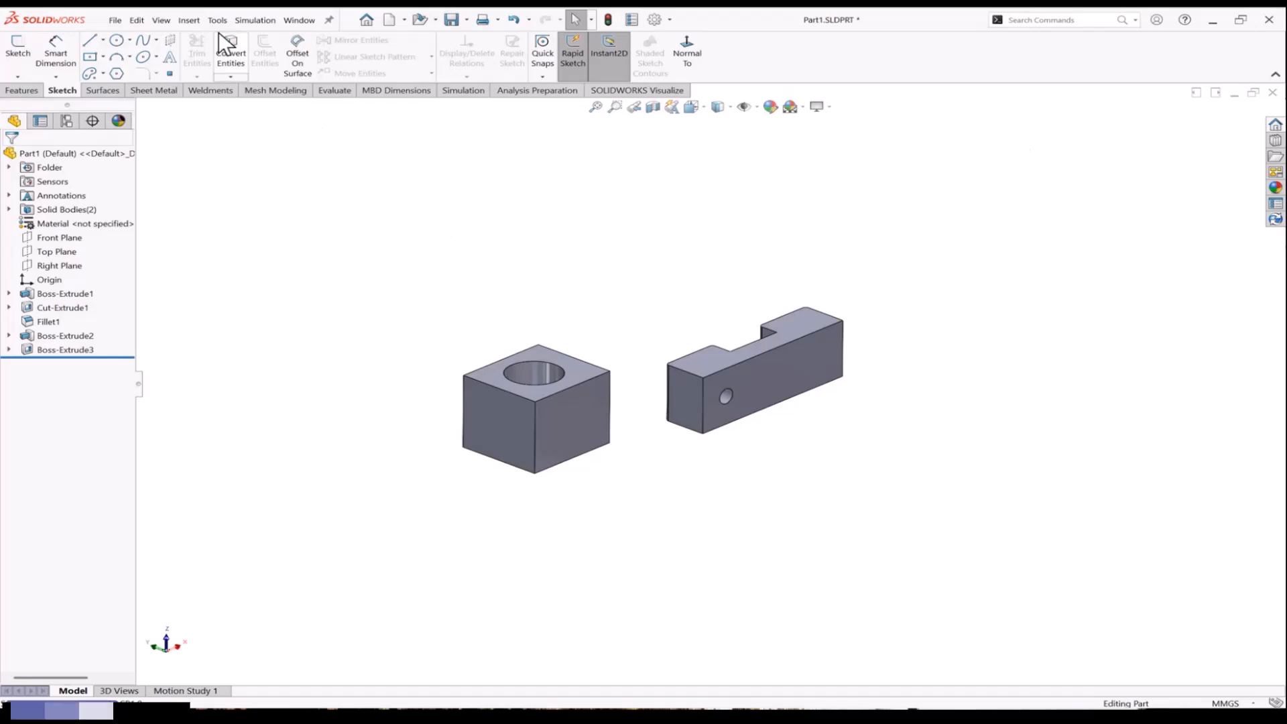
# Look through the CommandManager's tool sets for features, sketching, surfaces, weldments, mesh modeling and evaluation
pyautogui.click(20, 90)
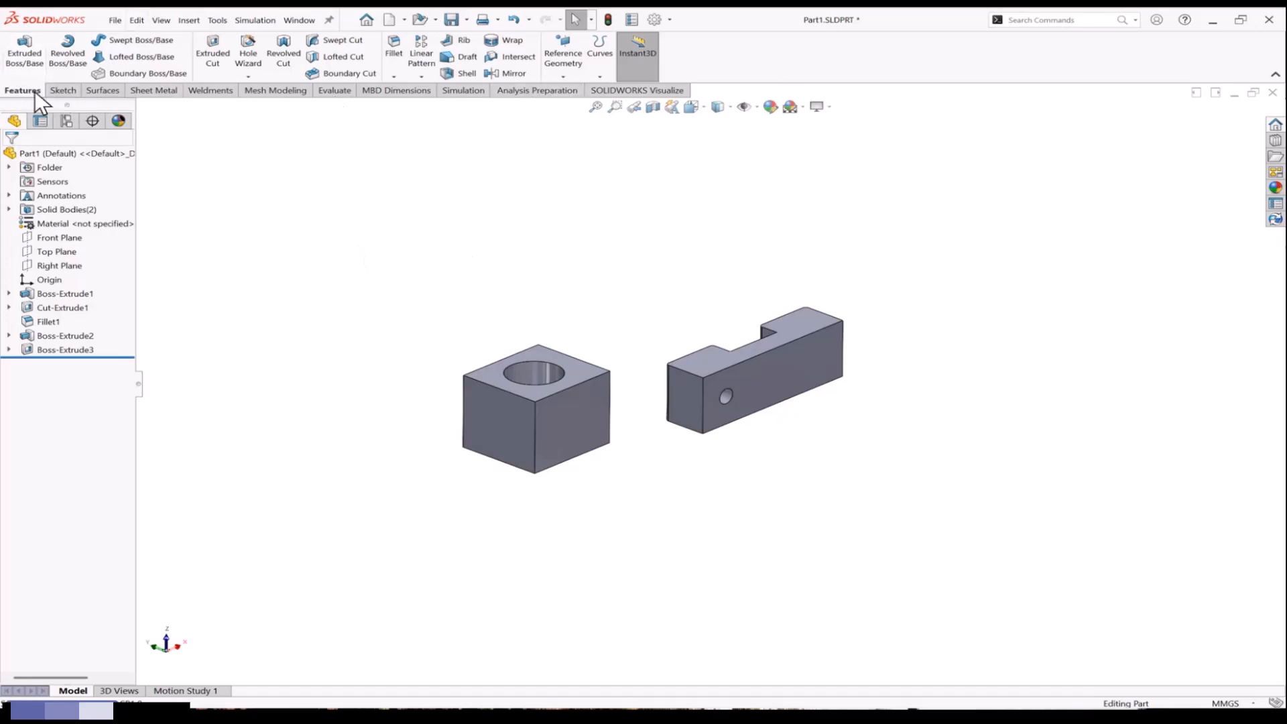
pyautogui.click(63, 90)
pyautogui.click(102, 90)
pyautogui.click(231, 90)
pyautogui.click(277, 90)
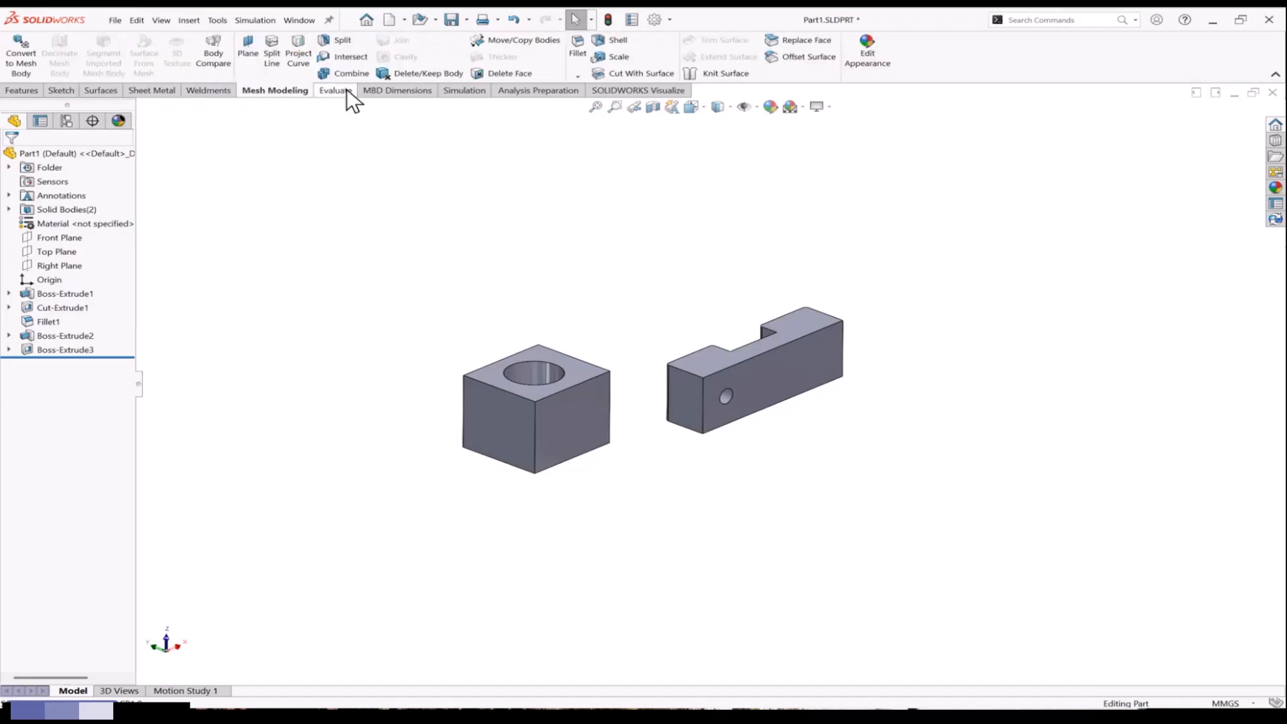
pyautogui.click(347, 88)
pyautogui.click(222, 89)
pyautogui.click(103, 90)
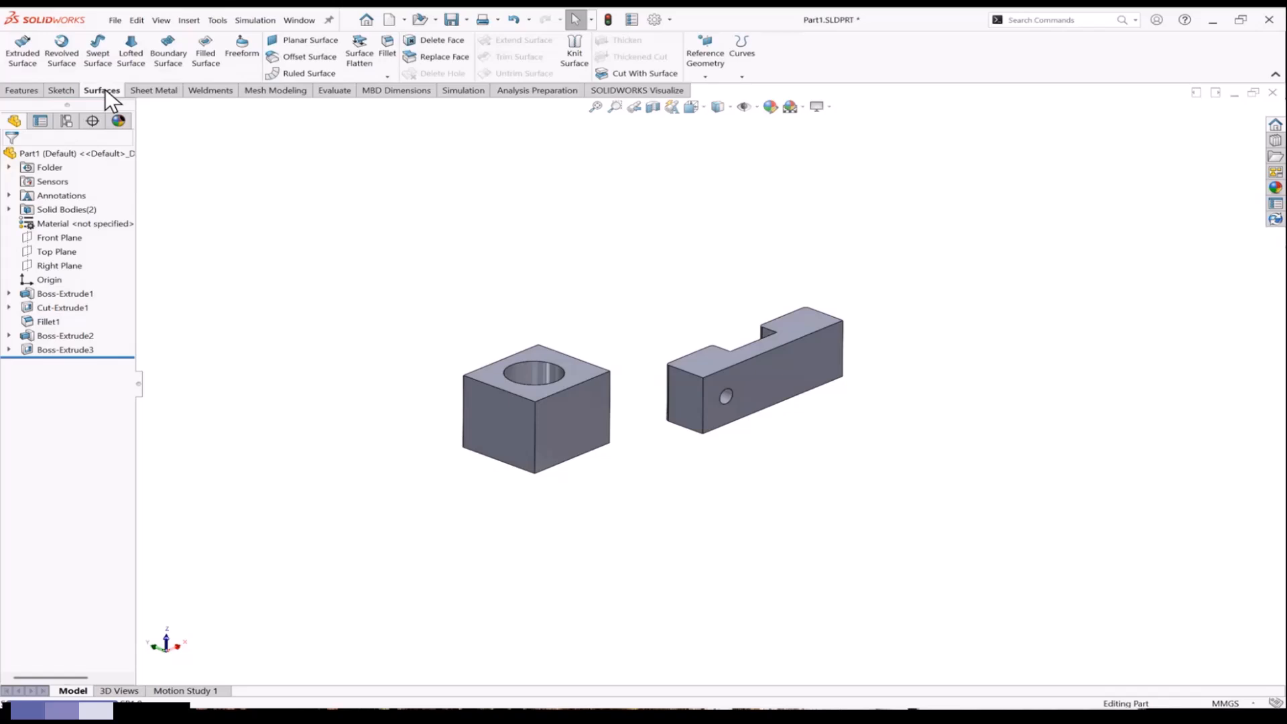
# Remove the Weldments and Mesh Modeling tool sets from the CommandManager
pyautogui.rightClick(205, 87)
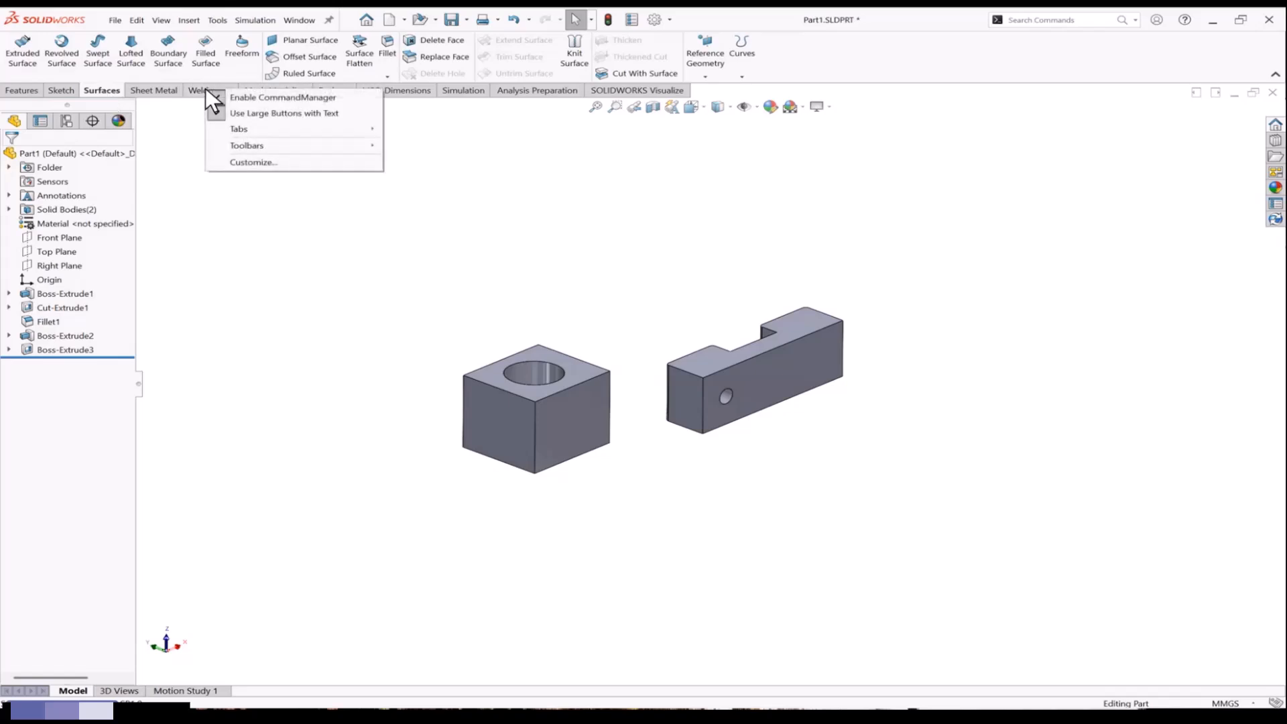
pyautogui.moveTo(280, 130)
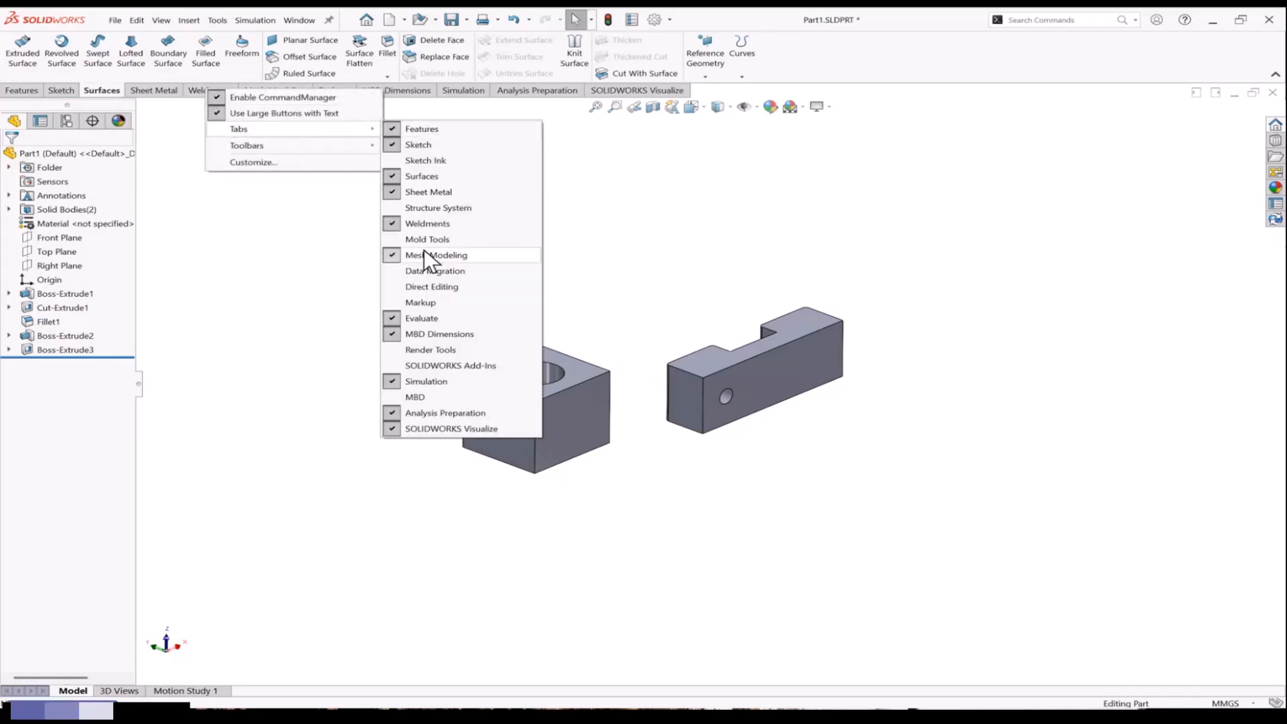
pyautogui.click(416, 224)
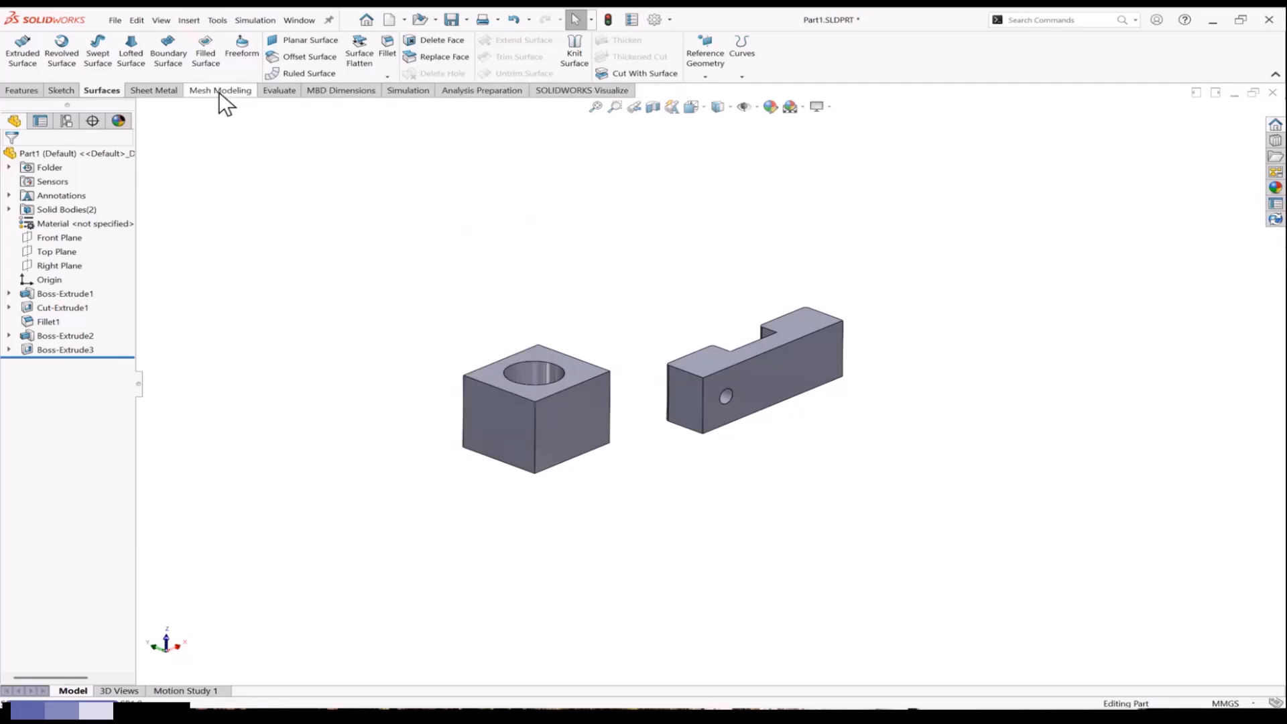
pyautogui.rightClick(218, 91)
pyautogui.moveTo(301, 132)
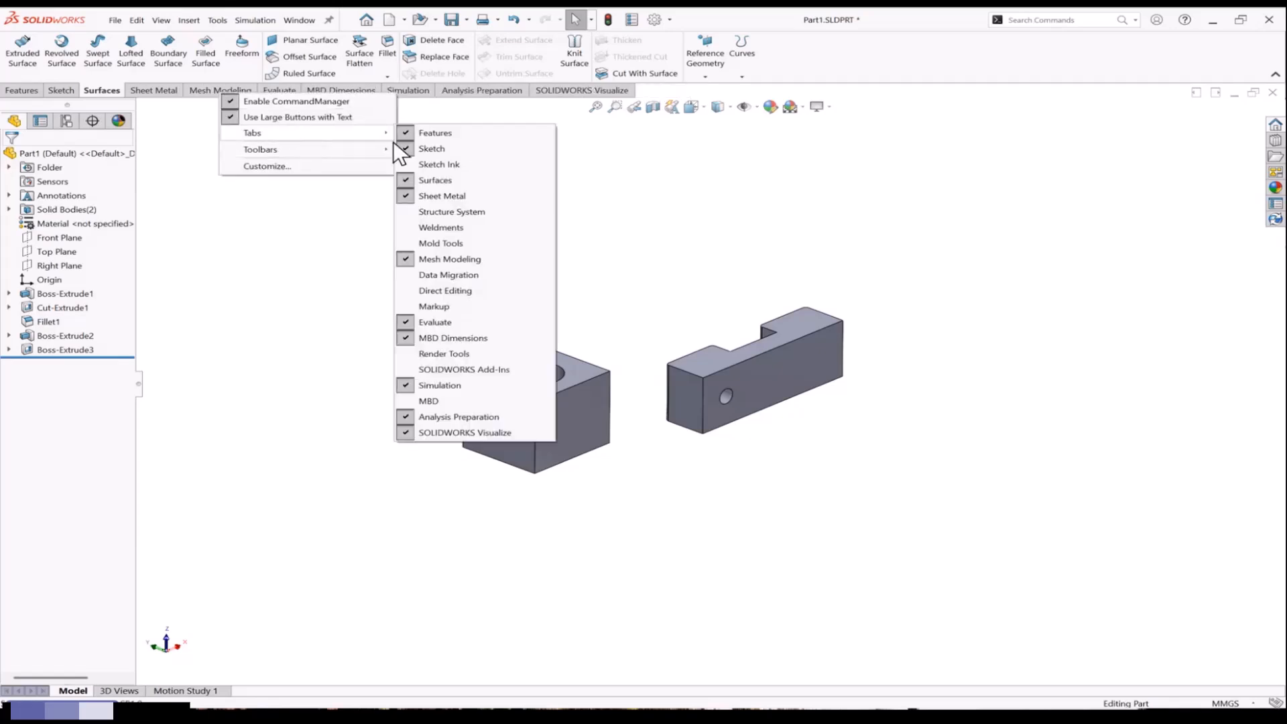
pyautogui.click(411, 258)
# Remove the MBD Dimensions and Simulation tool sets from the CommandManager
pyautogui.rightClick(252, 92)
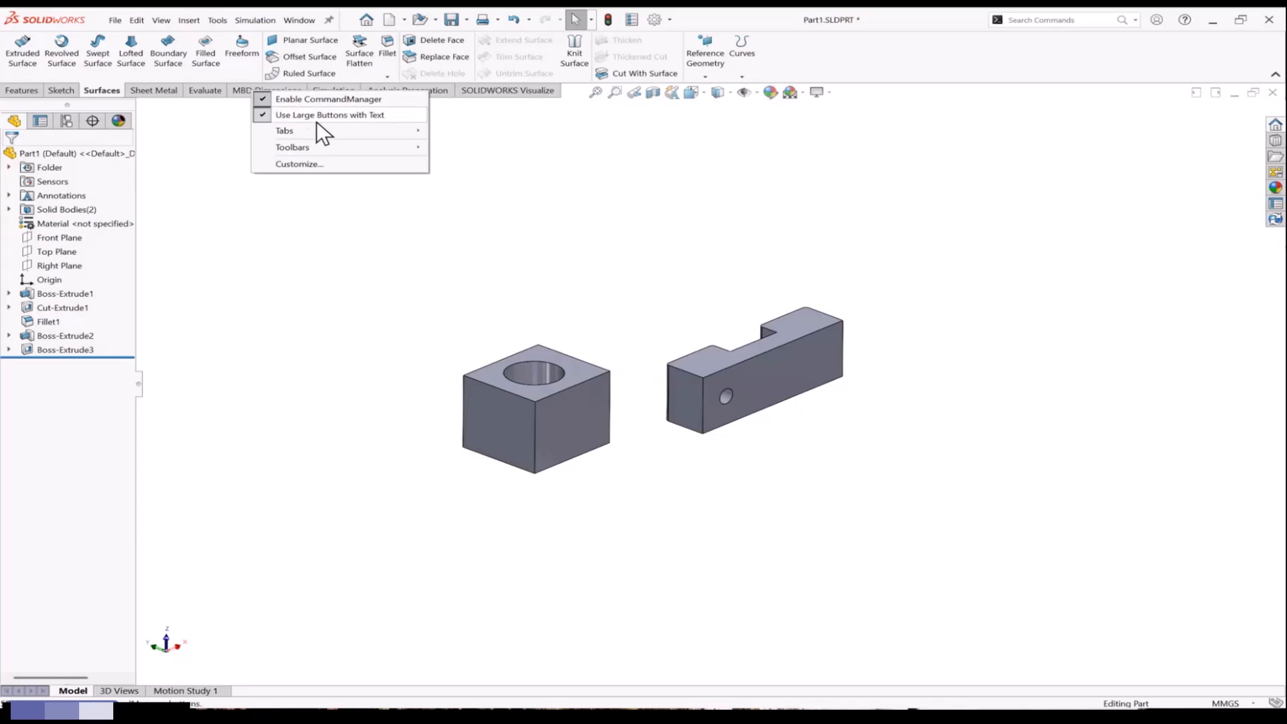
pyautogui.moveTo(318, 131)
pyautogui.click(441, 333)
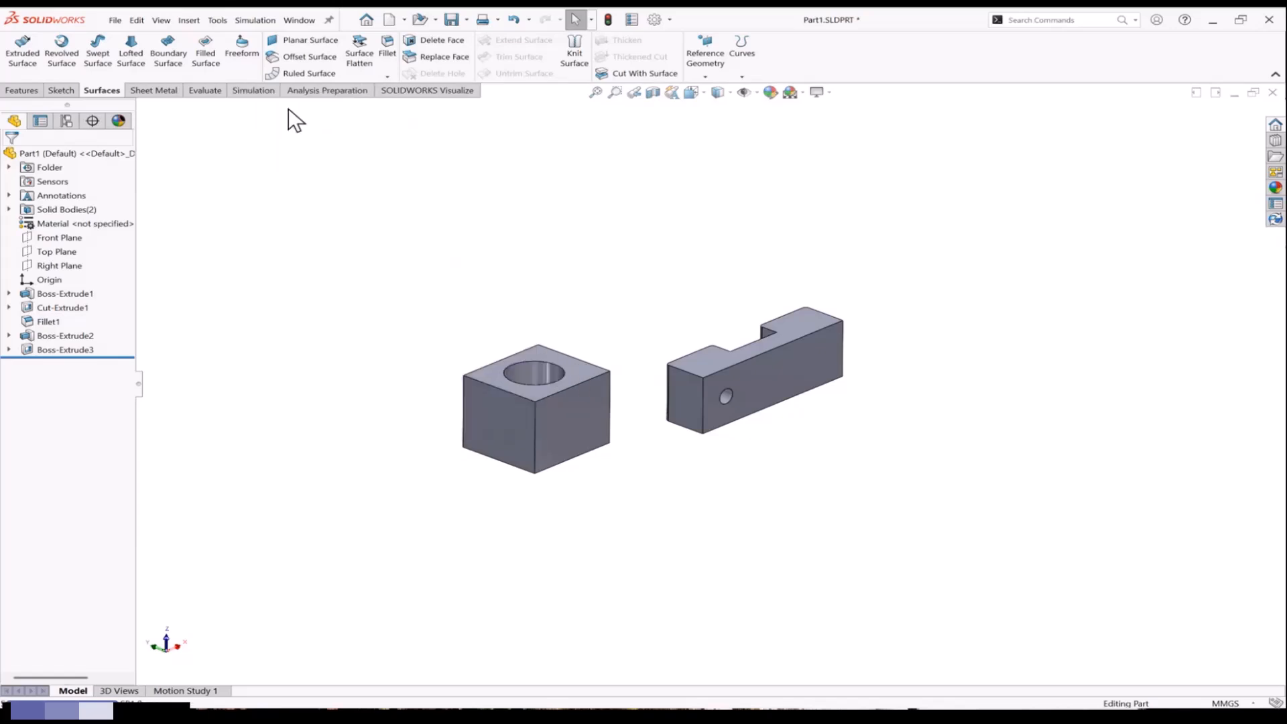
pyautogui.rightClick(244, 90)
pyautogui.moveTo(348, 133)
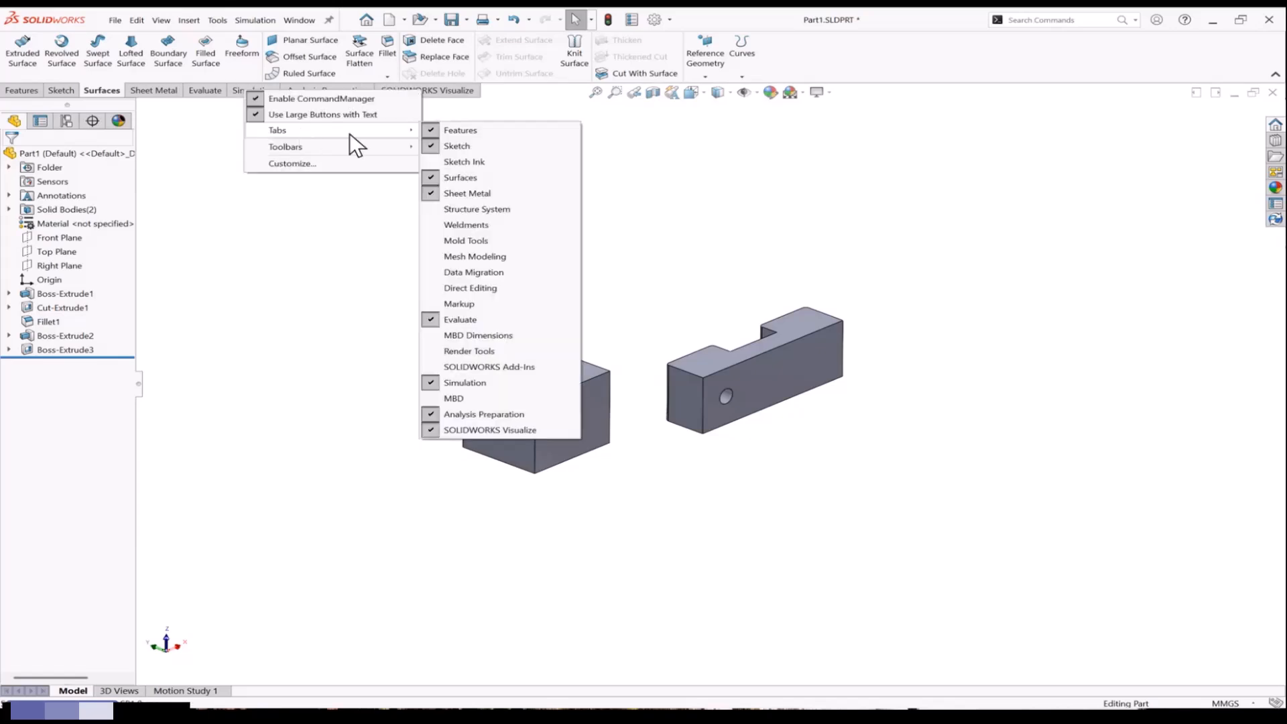
pyautogui.click(430, 372)
# Remove the Sheet Metal tool set from the CommandManager
pyautogui.rightClick(146, 84)
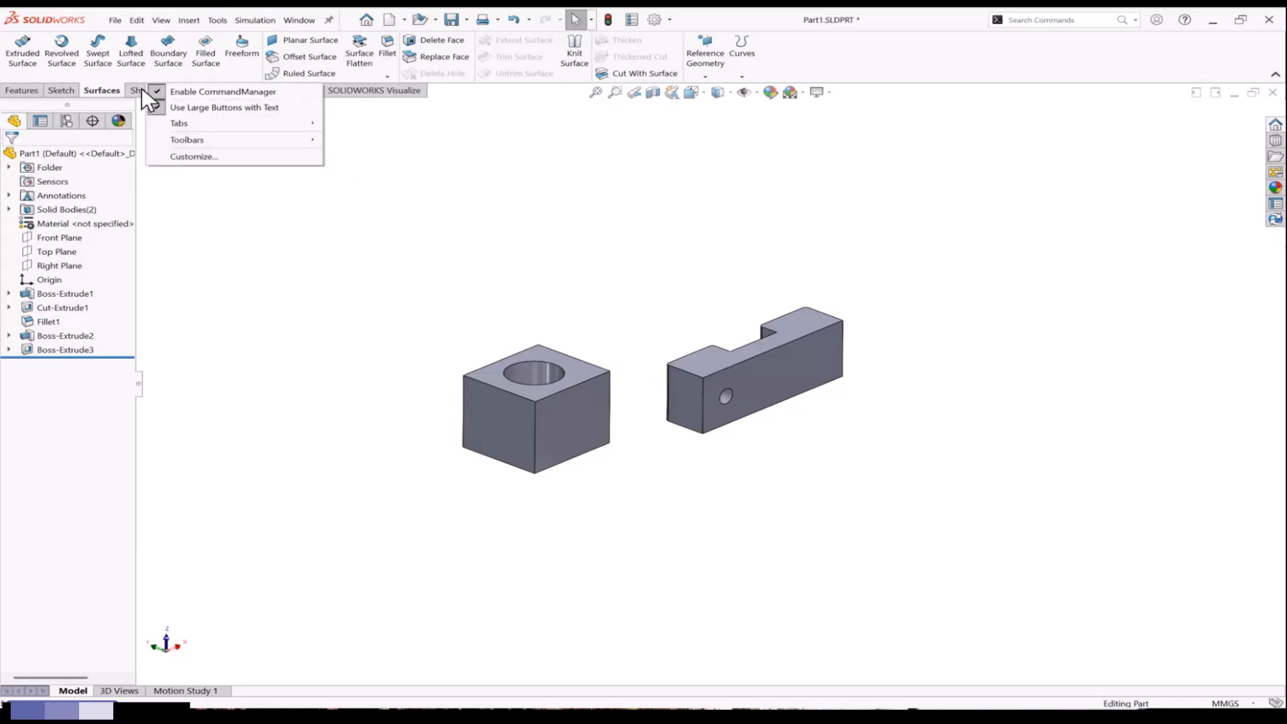
pyautogui.click(140, 88)
pyautogui.click(140, 89)
pyautogui.rightClick(140, 89)
pyautogui.moveTo(187, 134)
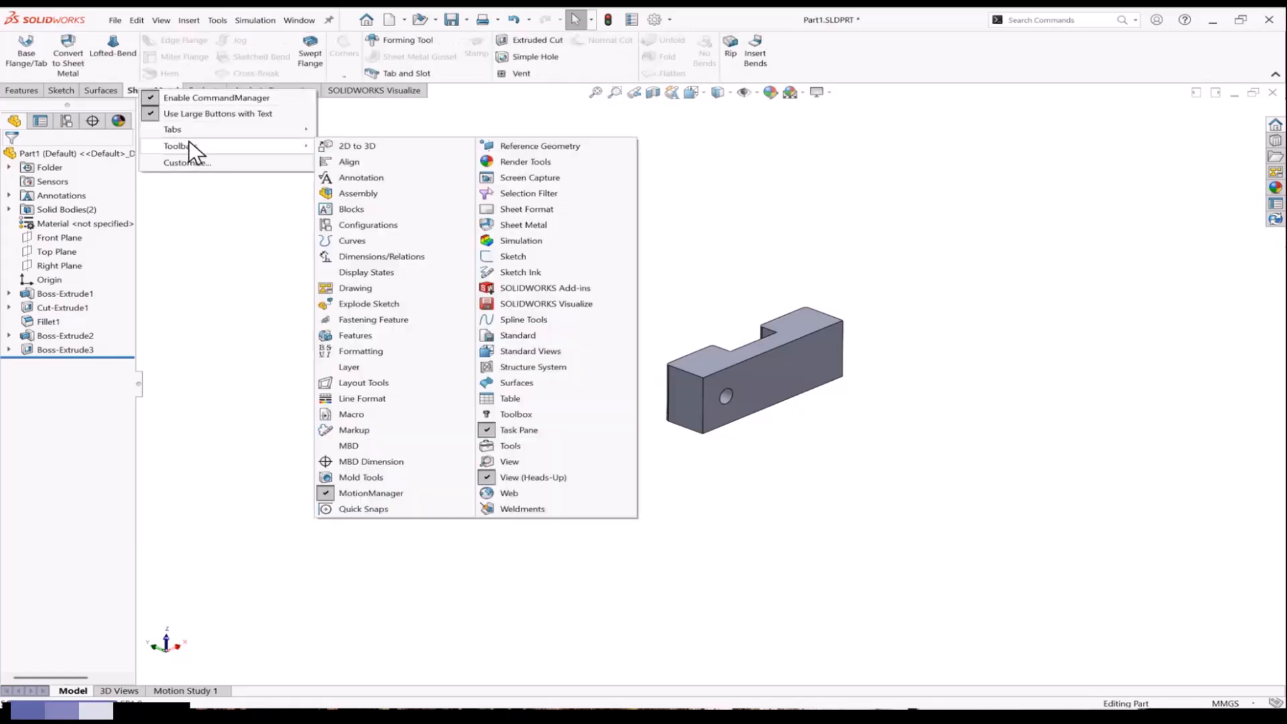
pyautogui.click(350, 192)
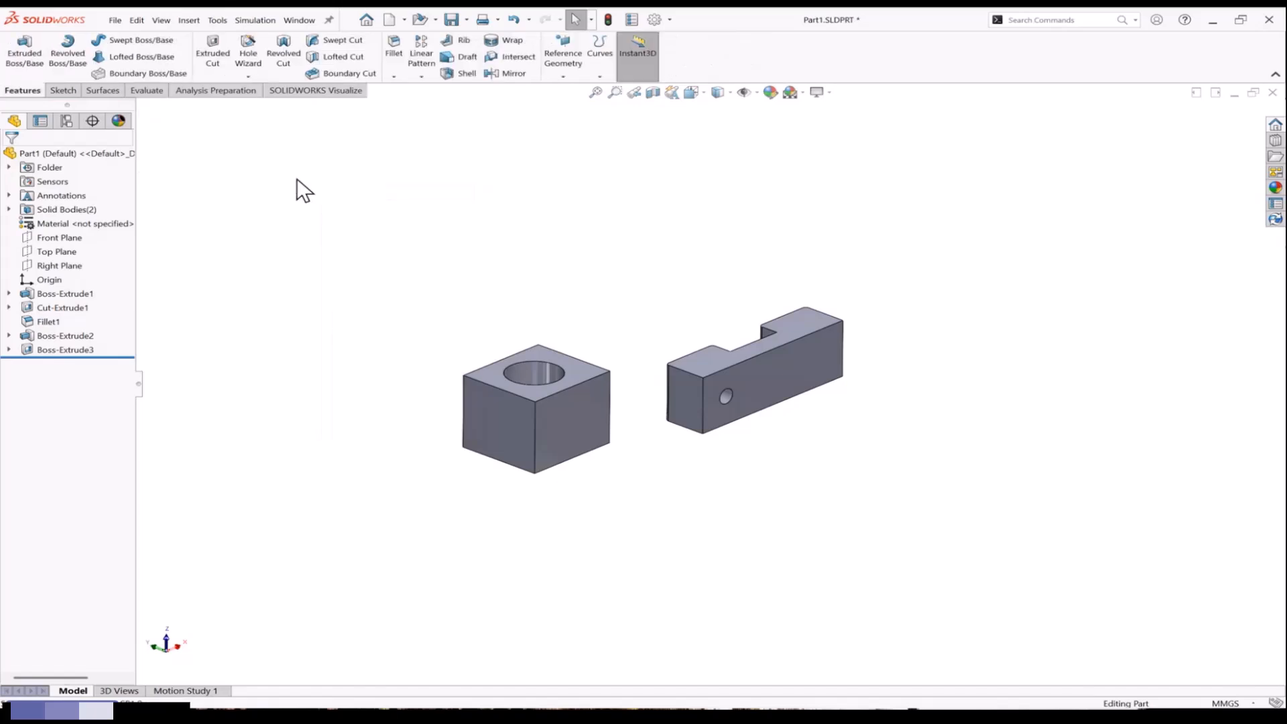
# Add the Sheet Metal tool set back to the CommandManager, then return to the Features tools
pyautogui.rightClick(191, 92)
pyautogui.moveTo(272, 133)
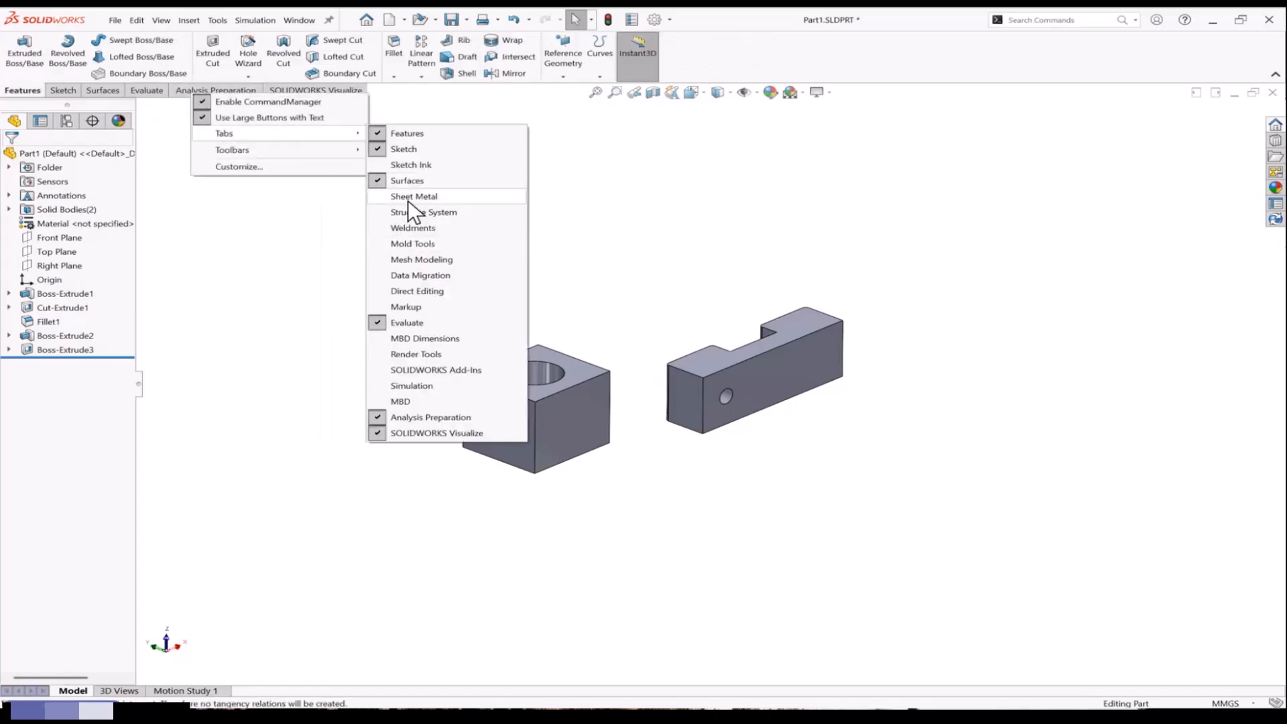
pyautogui.click(405, 195)
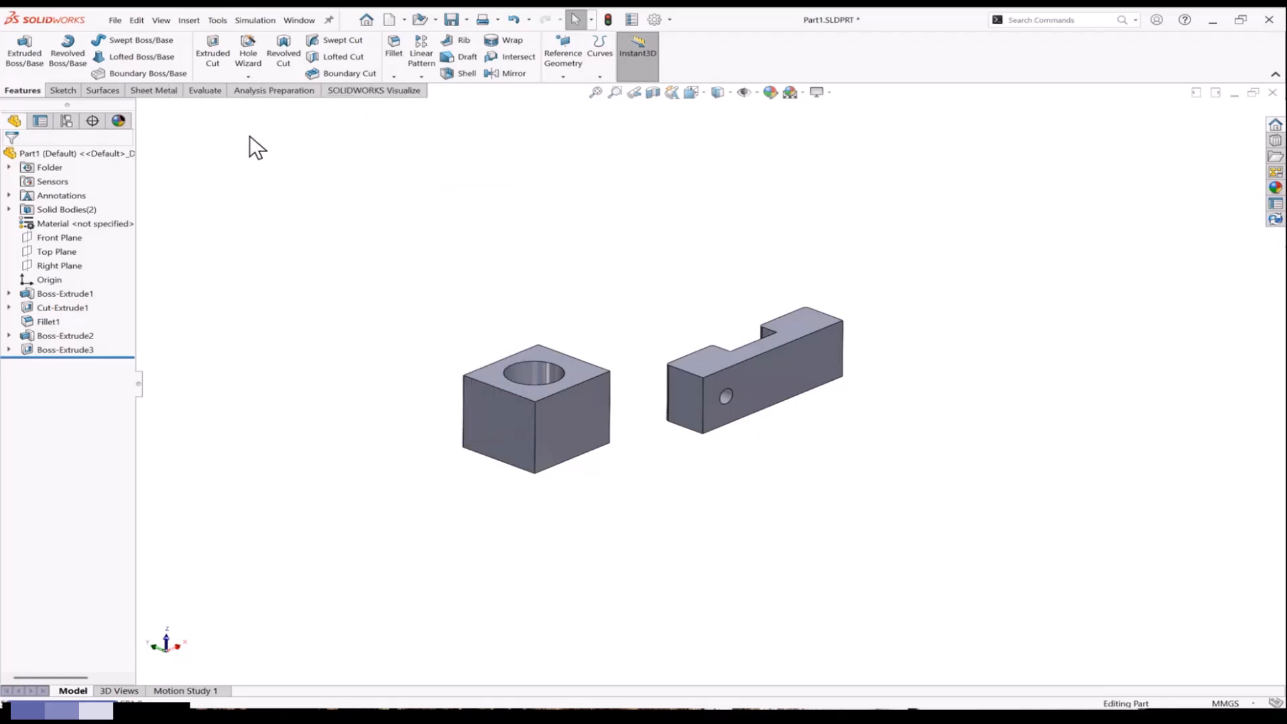
pyautogui.click(159, 92)
pyautogui.click(100, 91)
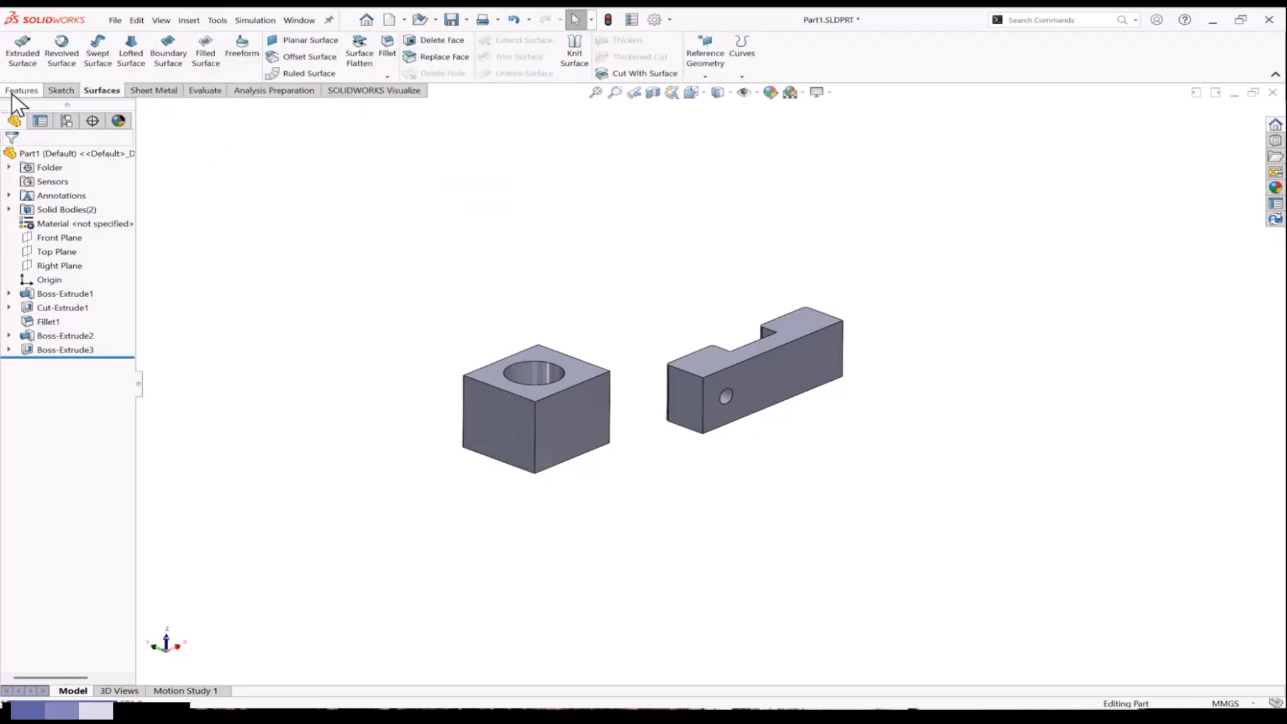
pyautogui.click(14, 91)
# Widen the FeatureManager design tree and highlight all features from Boss-Extrude1 to Boss-Extrude3 to see what they form in the model
pyautogui.moveTo(137, 160); pyautogui.dragTo(234, 161)
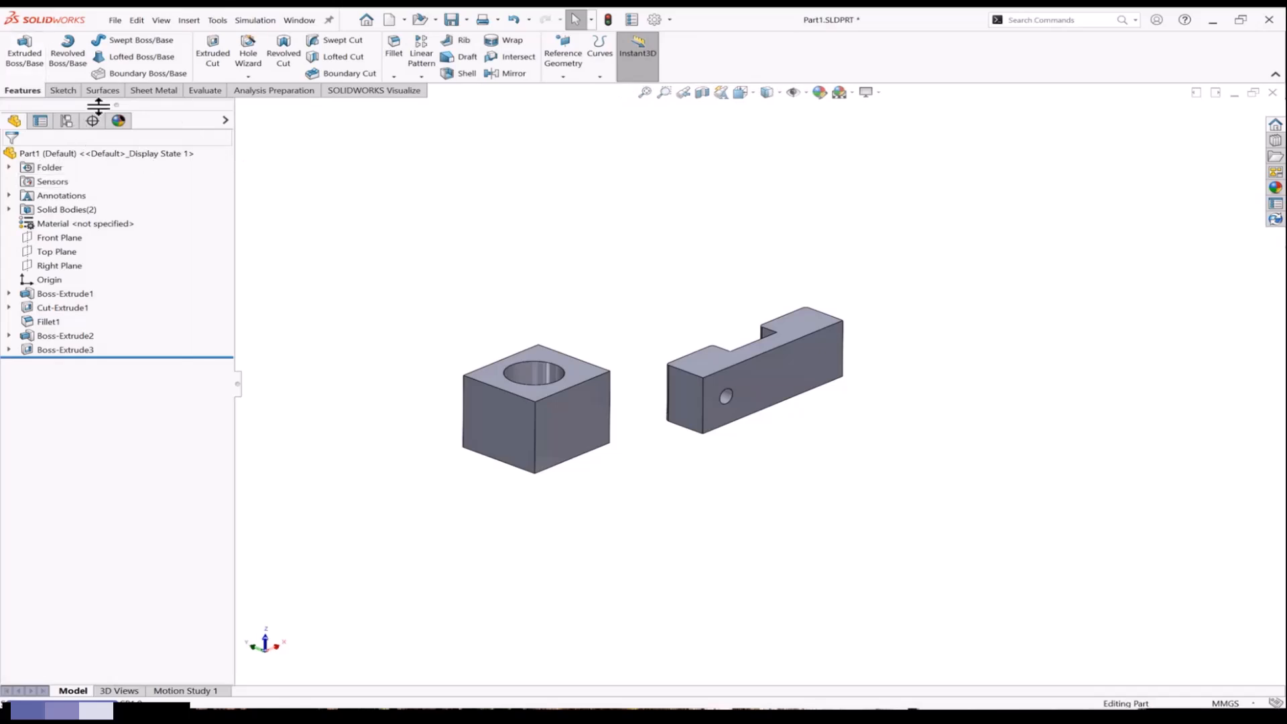
pyautogui.moveTo(400, 203); pyautogui.dragTo(826, 525)
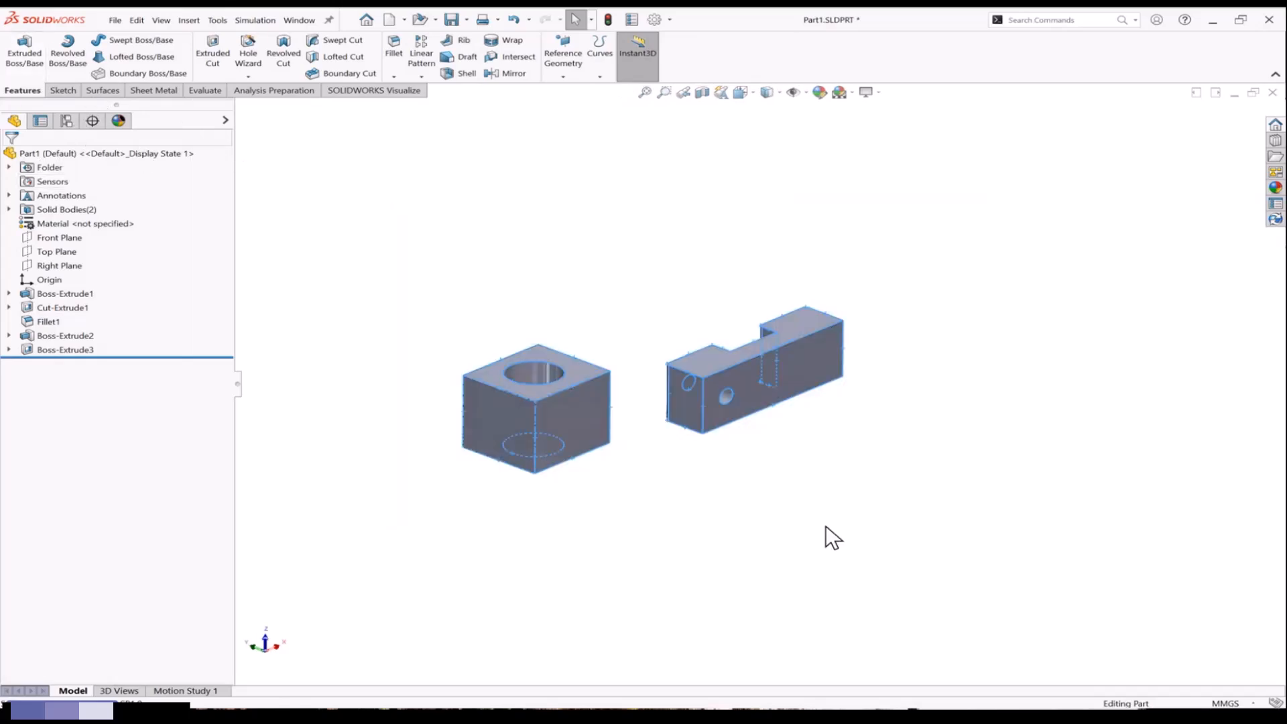
pyautogui.click(569, 500)
pyautogui.moveTo(143, 292); pyautogui.dragTo(45, 349)
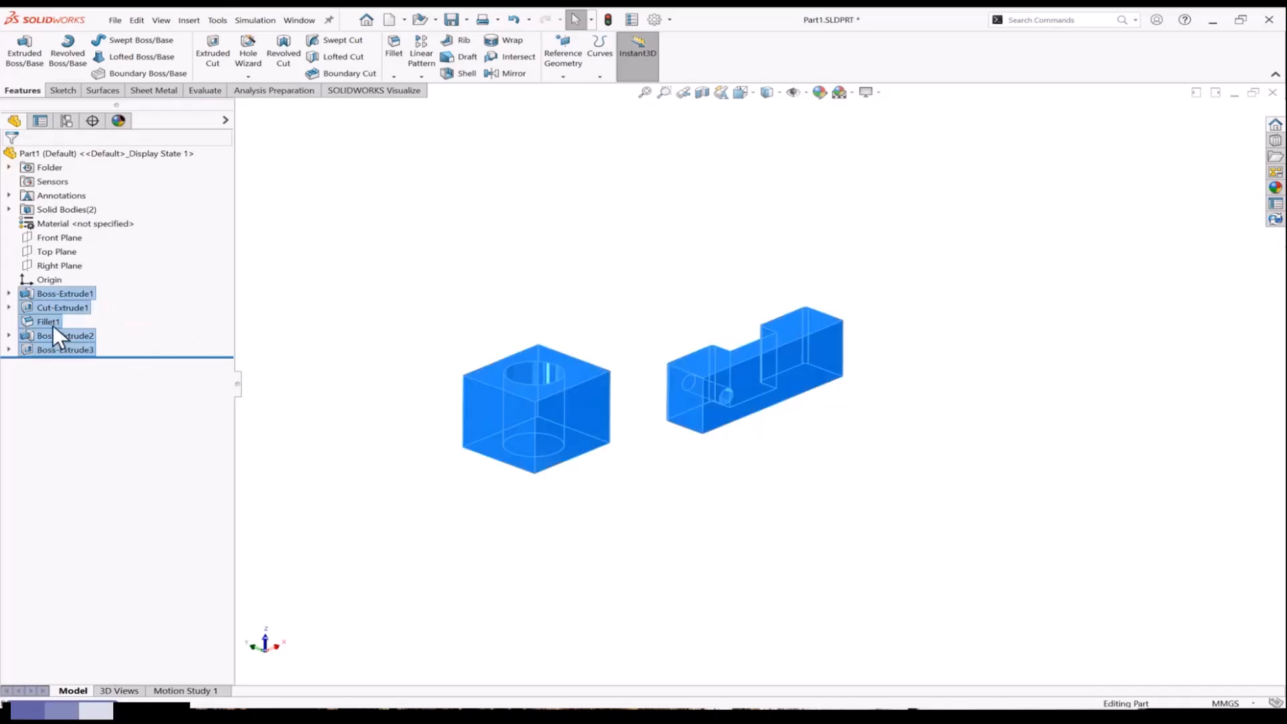
pyautogui.click(343, 298)
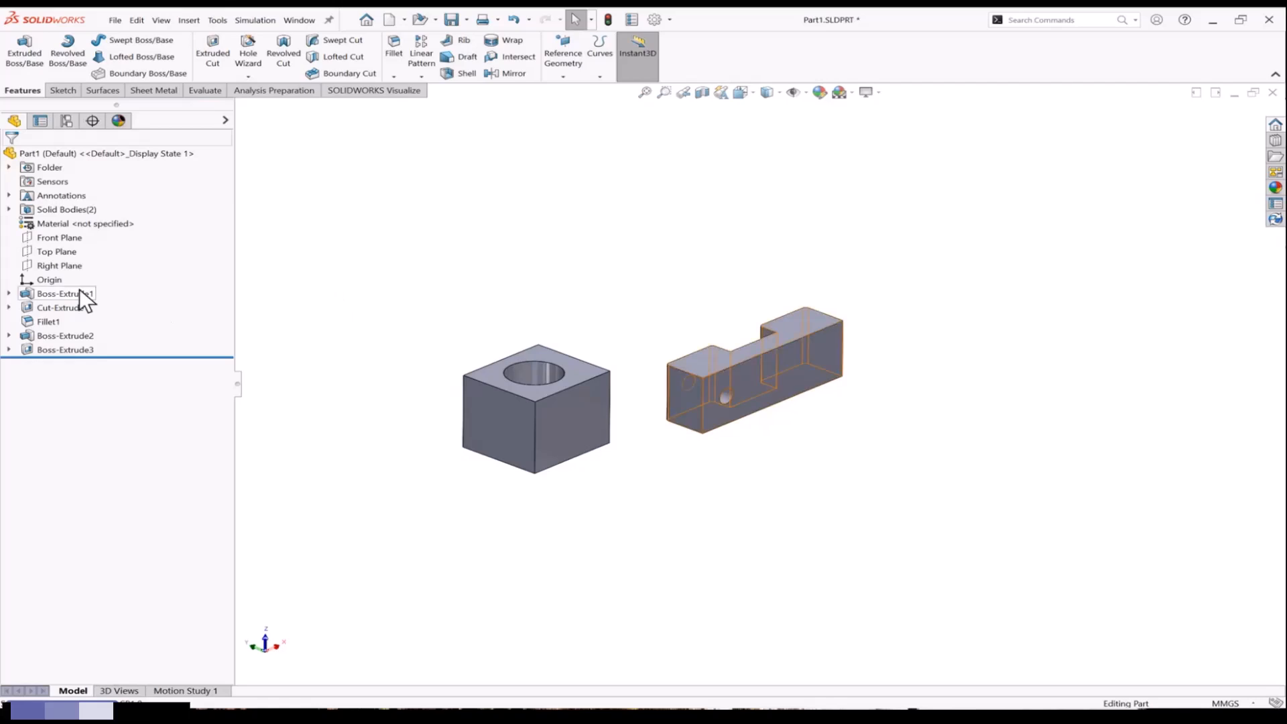
# Open Sketch1 under Boss-Extrude1 to view the notched block's profile, and exit the sketch without editing it
pyautogui.click(51, 295)
pyautogui.click(8, 293)
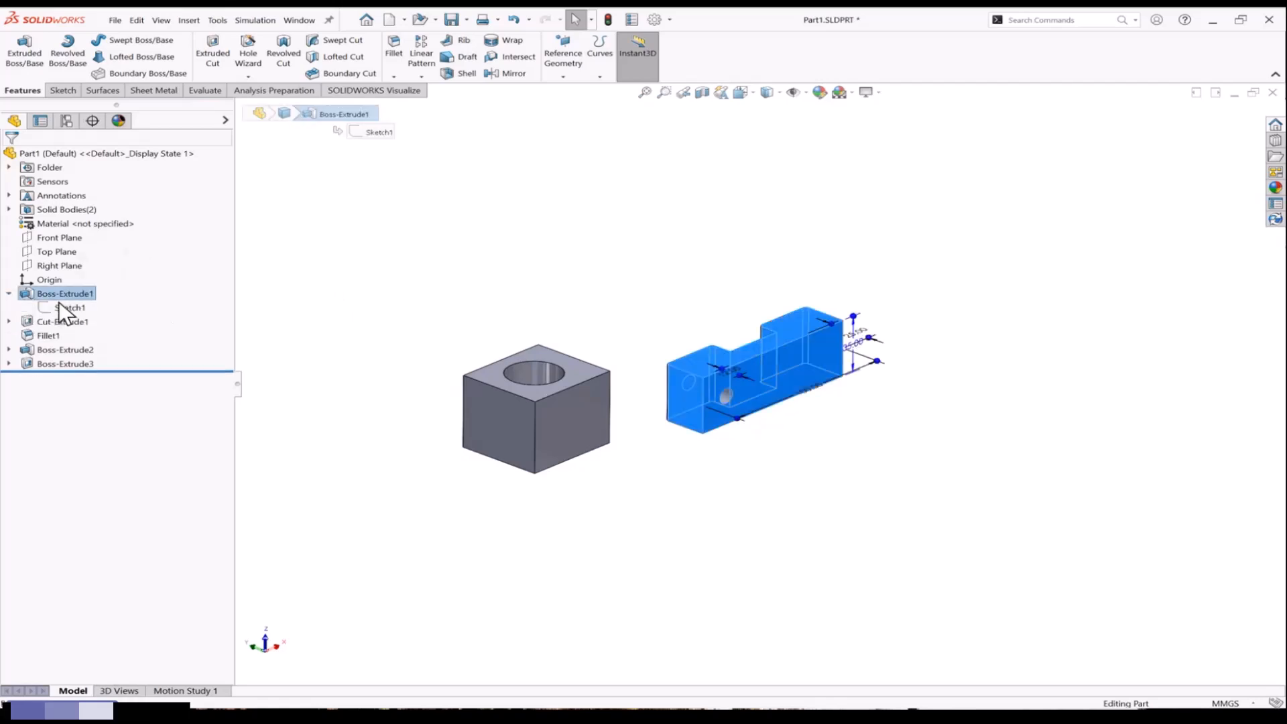
pyautogui.click(64, 307)
pyautogui.click(81, 275)
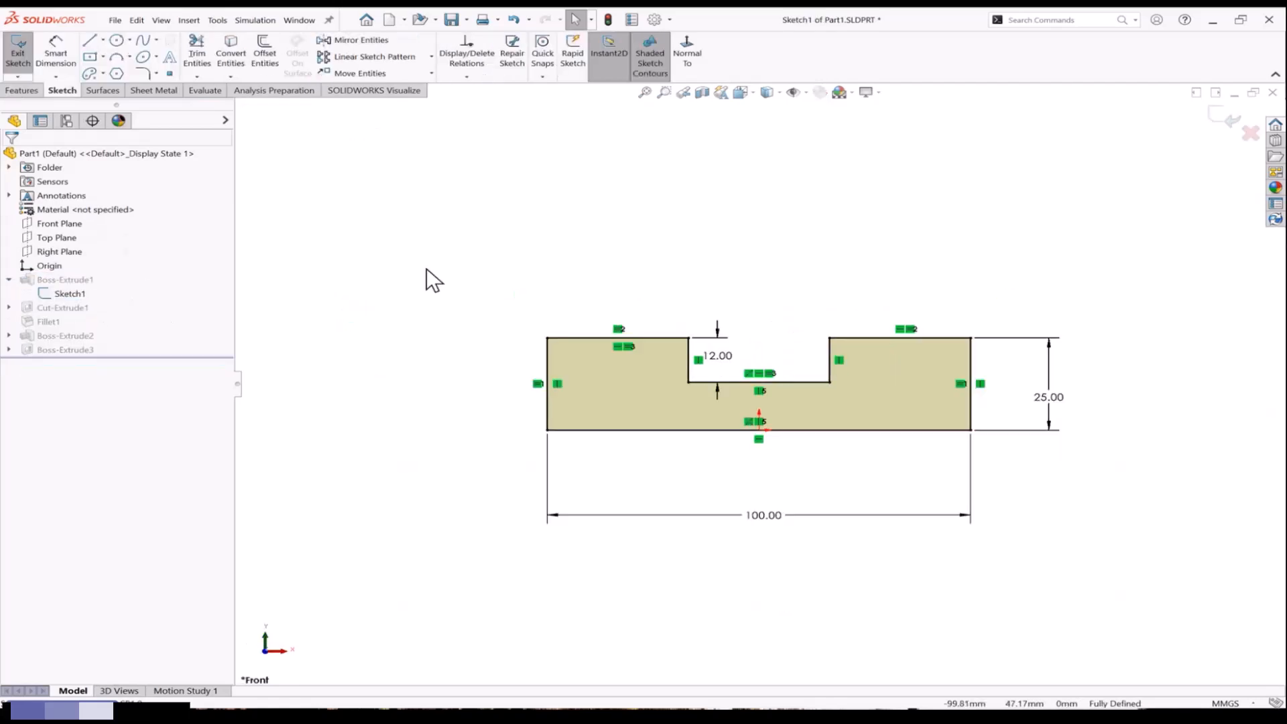
pyautogui.click(1207, 124)
# Open the definition of Boss-Extrude1 to review its extrusion settings, and close it without changing anything
pyautogui.click(67, 294)
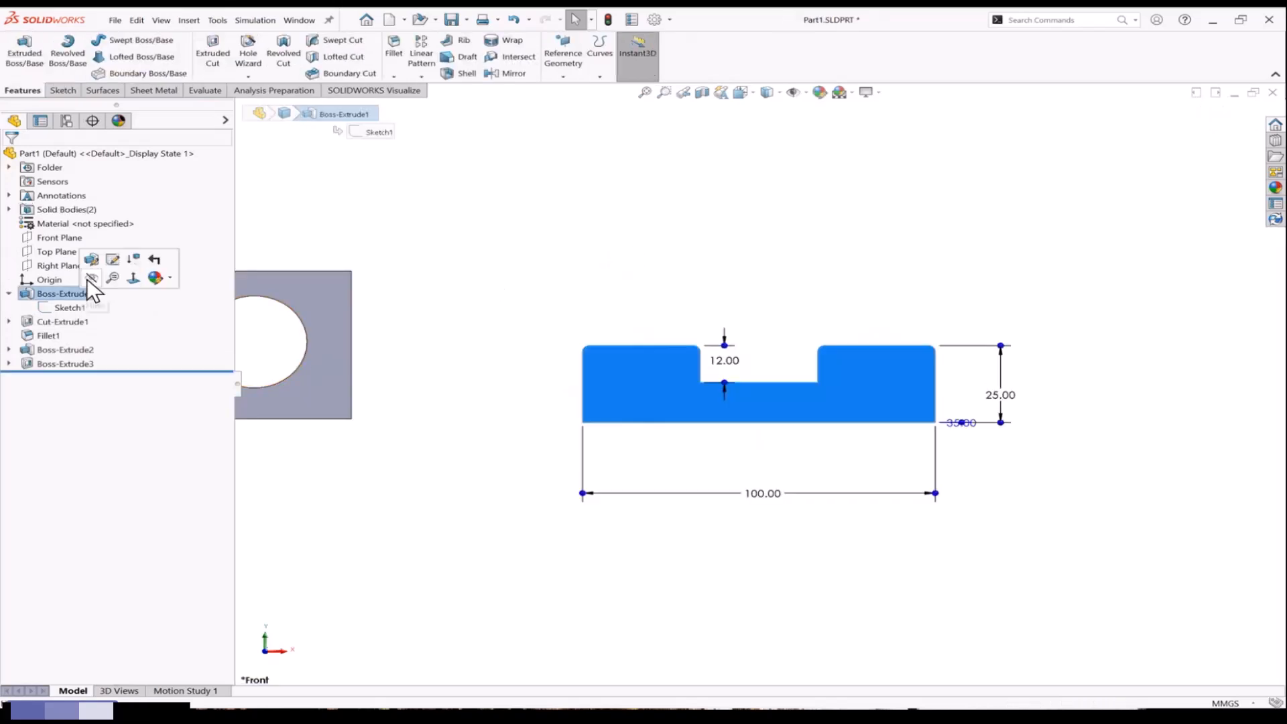
pyautogui.click(100, 256)
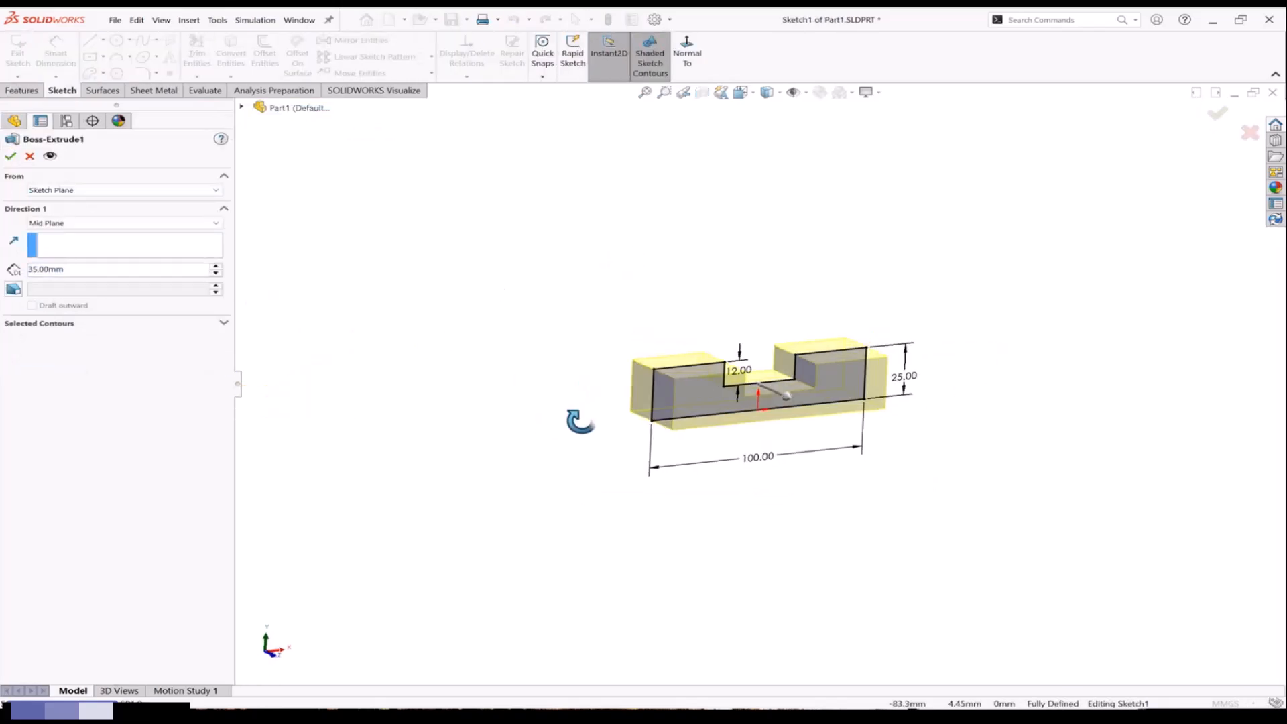
pyautogui.click(1209, 116)
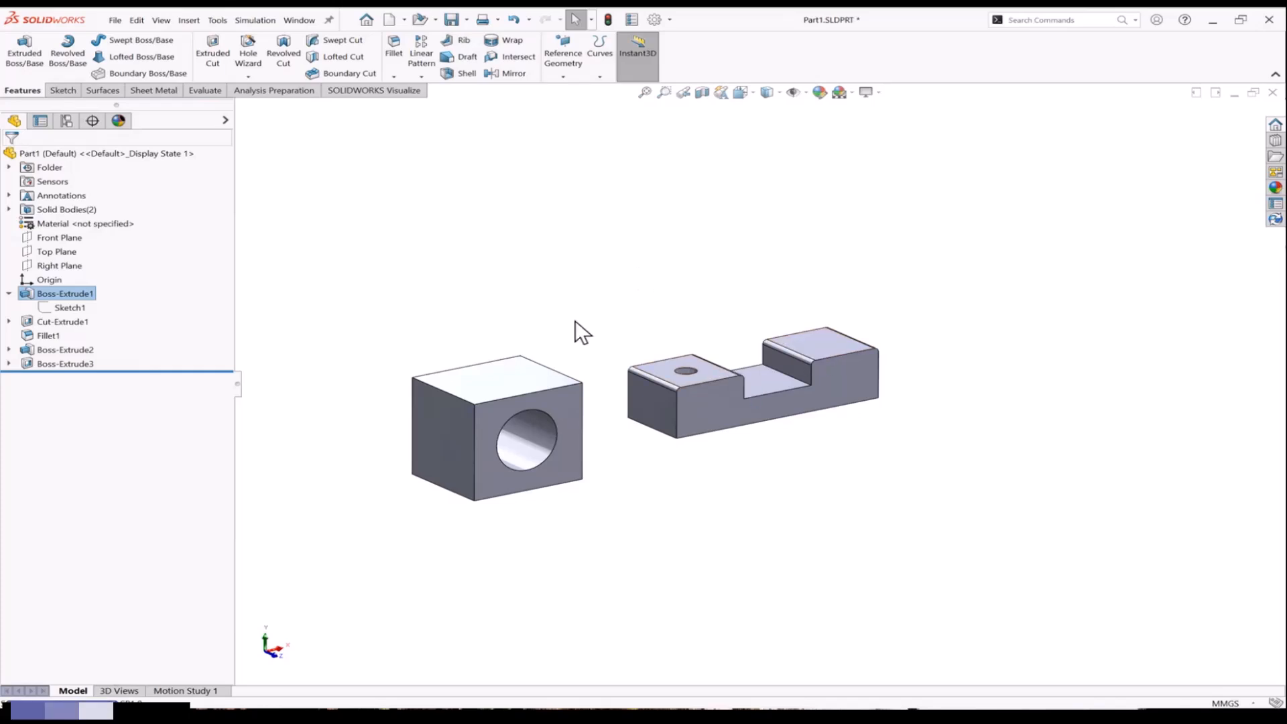
# Collapse the expanded items in the design tree and highlight the Front, Top and Right planes in the model
pyautogui.hotkey('shift', 'c')
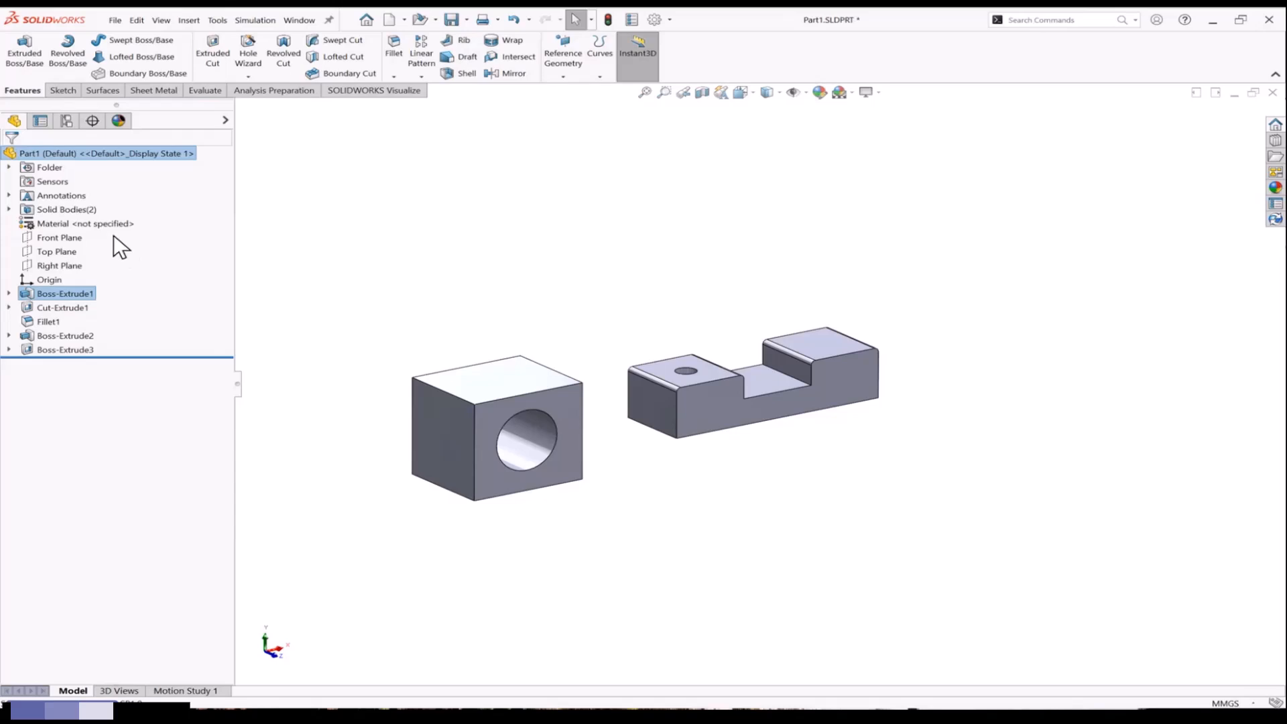
pyautogui.moveTo(96, 245); pyautogui.dragTo(61, 267)
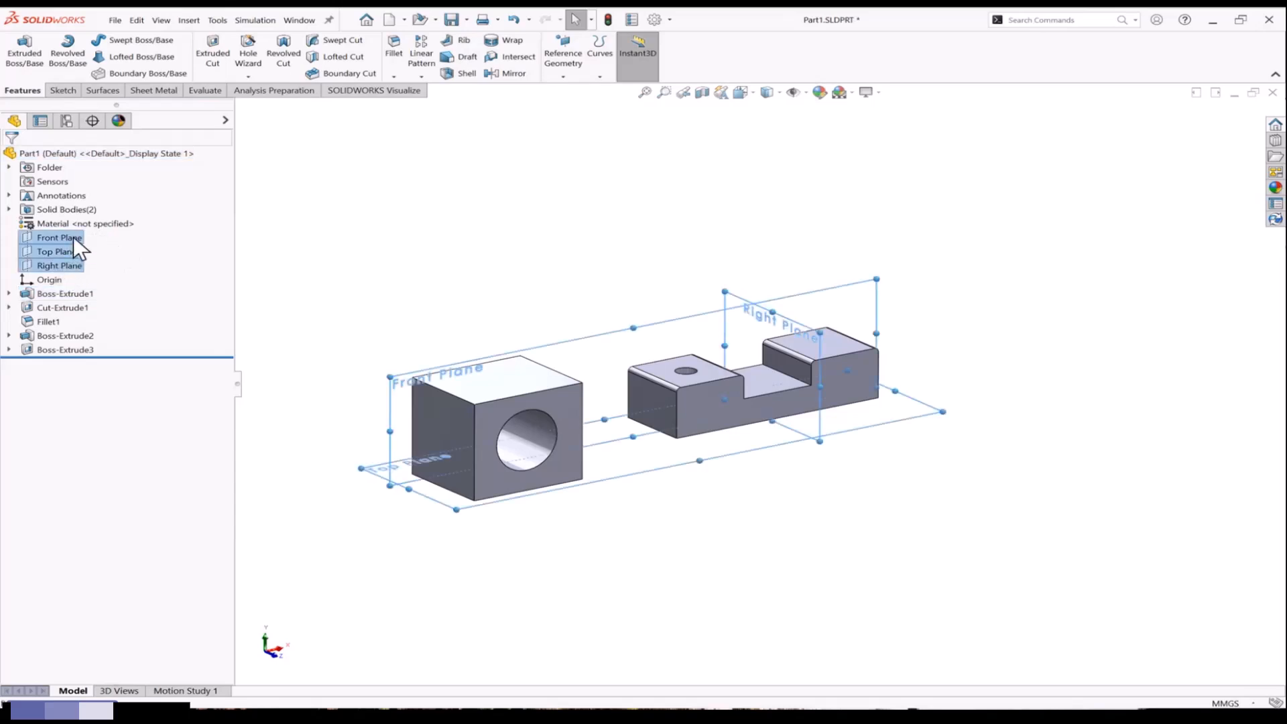
pyautogui.click(316, 252)
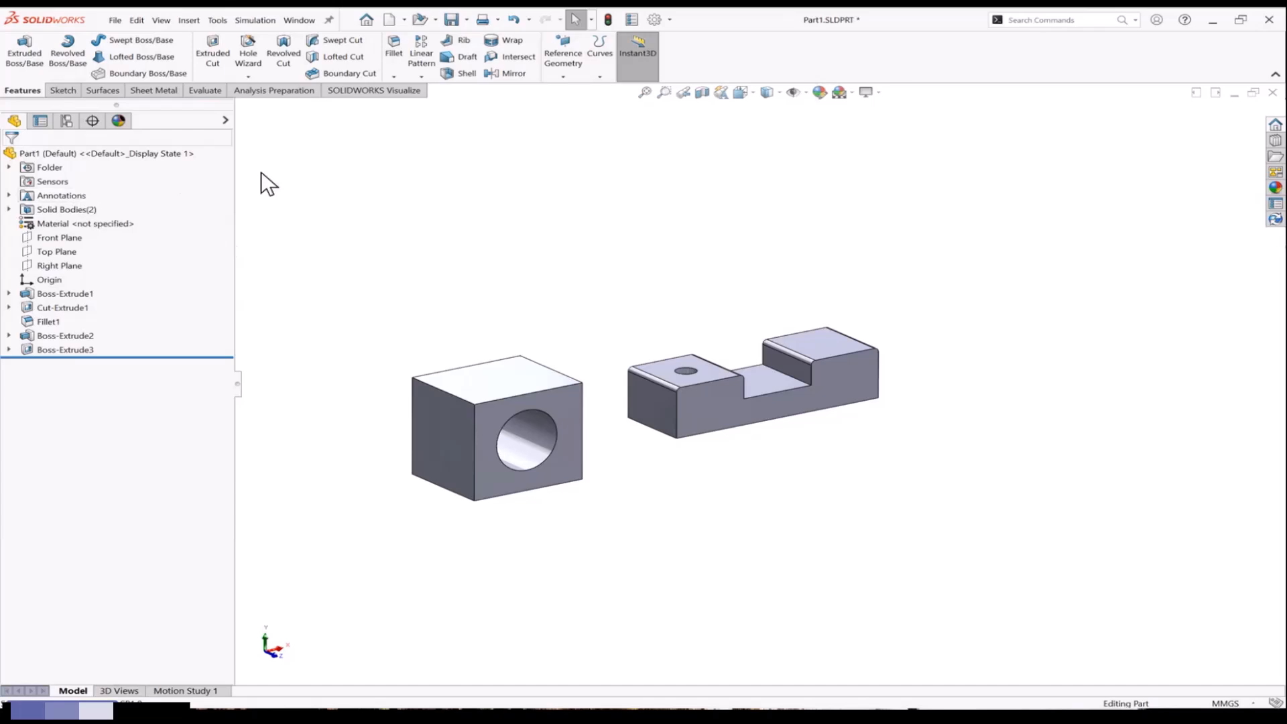
# Filter the design tree for items named "Front"
pyautogui.click(35, 137)
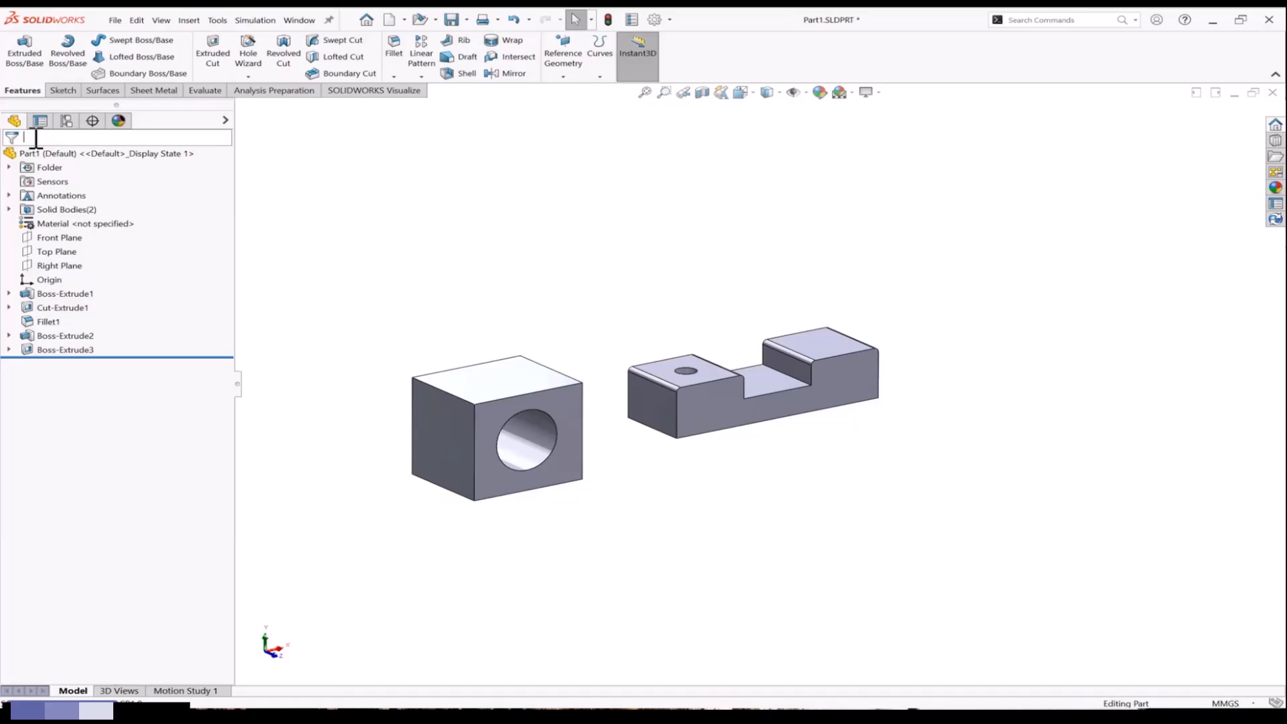
pyautogui.press('capslock')
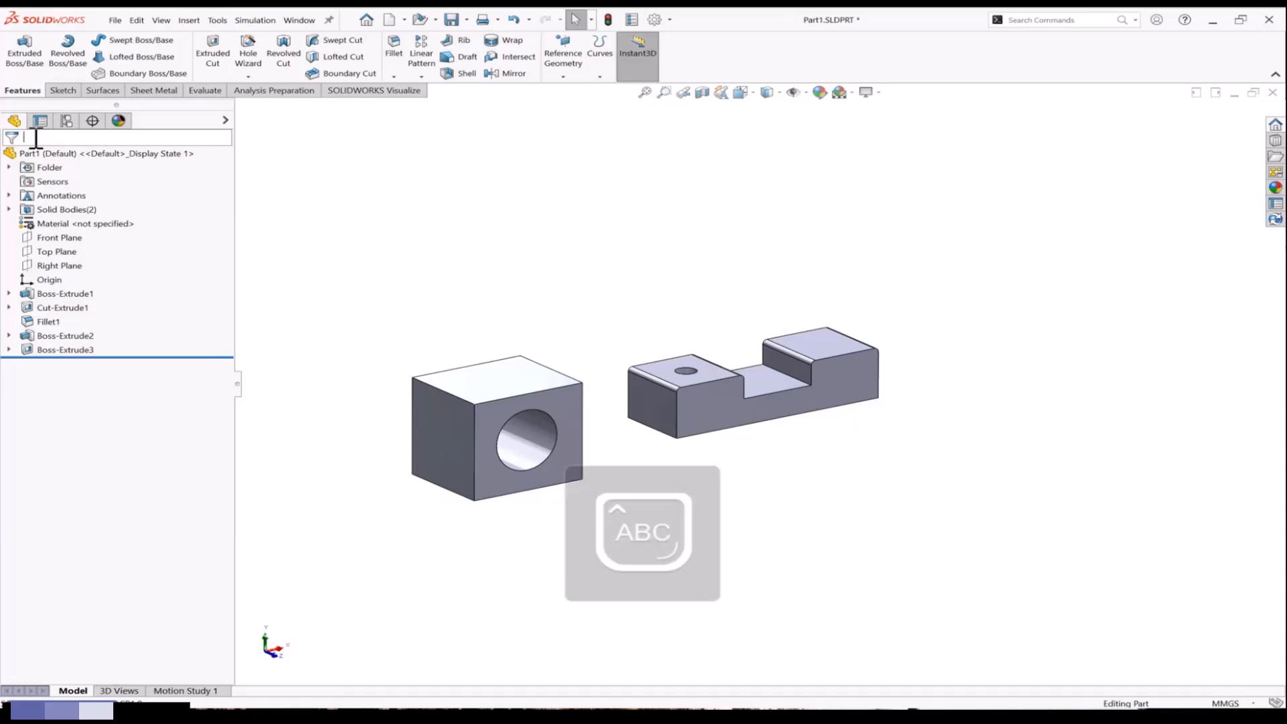
pyautogui.write('F')
pyautogui.press('capslock')
pyautogui.write('ront')
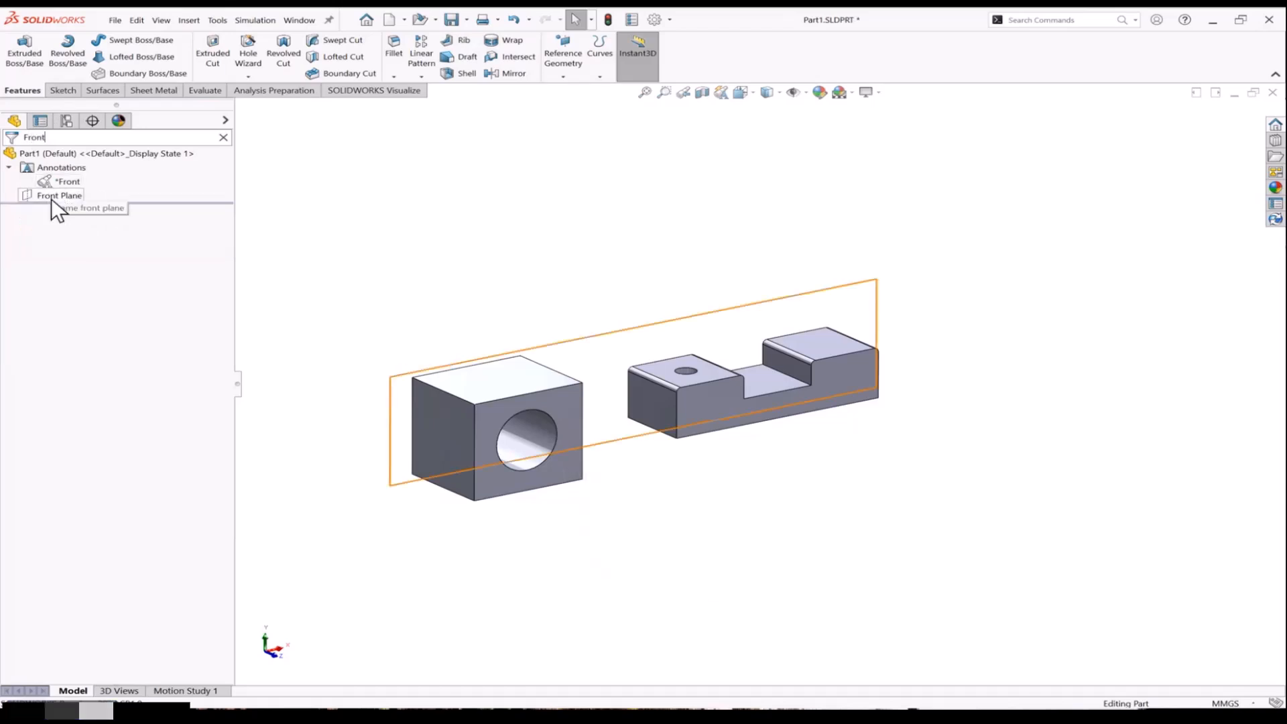
# Replace the design tree filter text with "Extrude" to find the extrusion features
pyautogui.moveTo(71, 139); pyautogui.dragTo(9, 137)
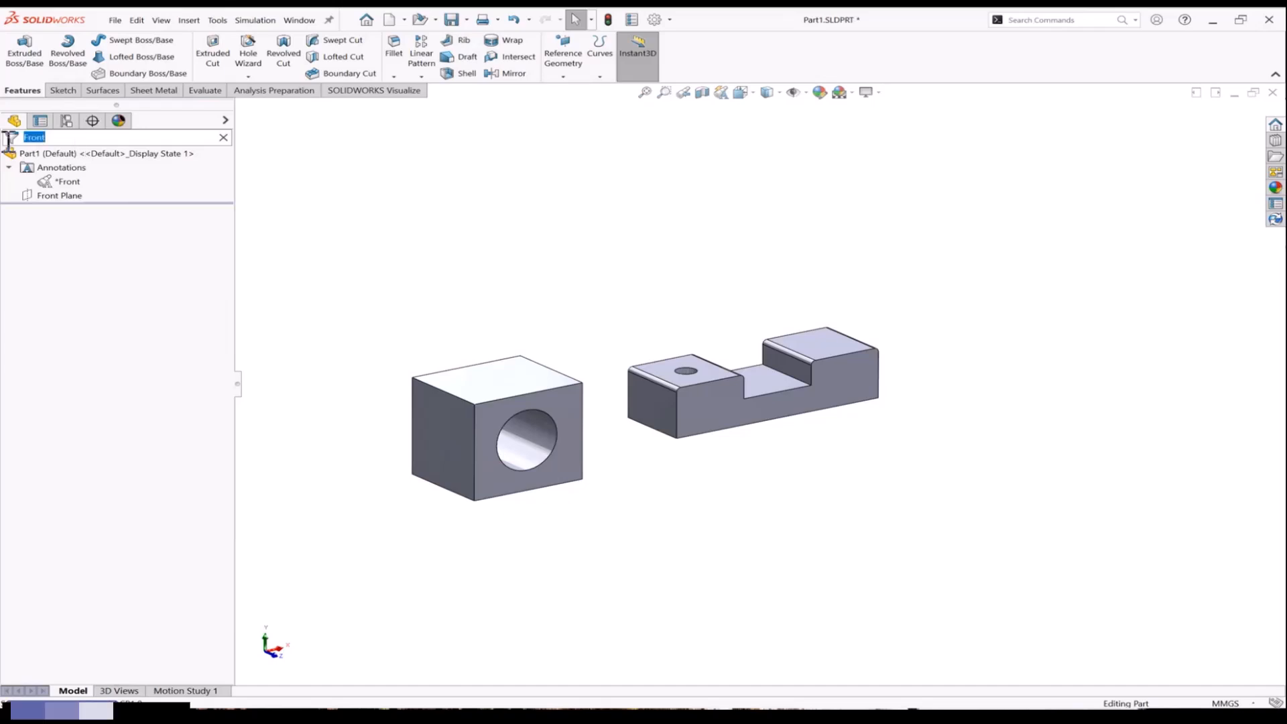
pyautogui.press('BackSpace')
pyautogui.press('capslock')
pyautogui.write('E')
pyautogui.press('capslock')
pyautogui.write('xtrdye')
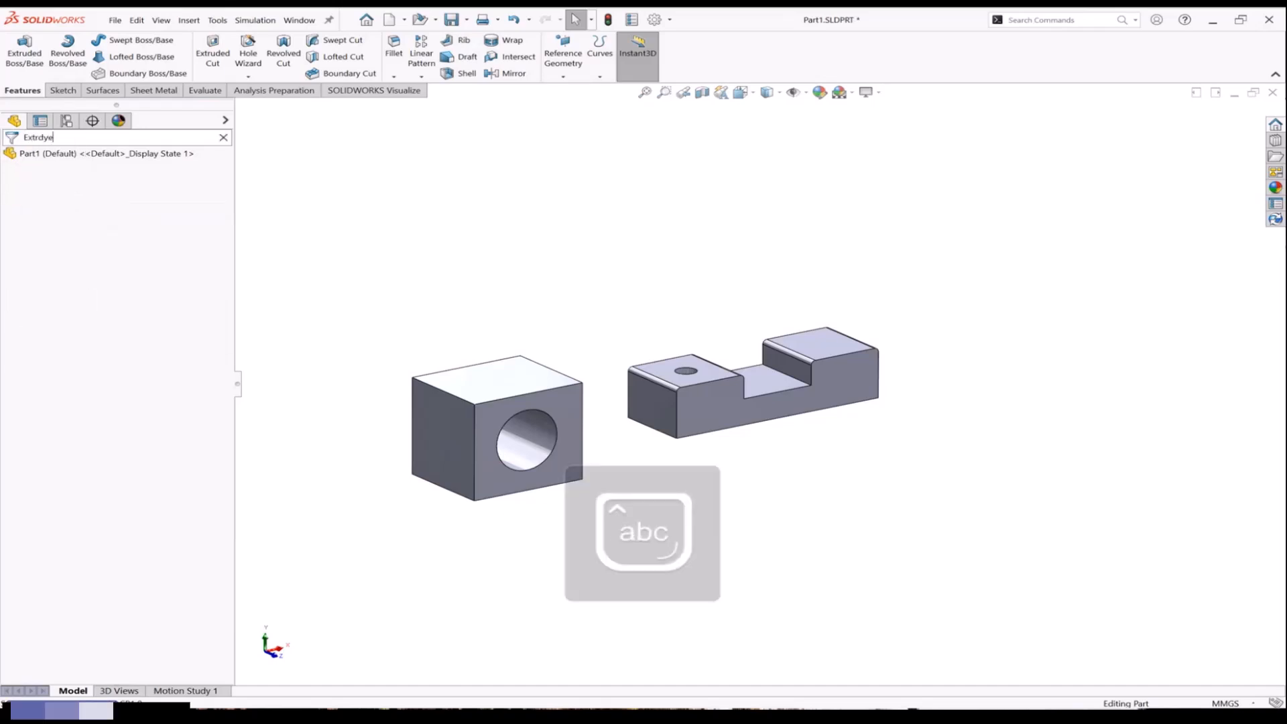
pyautogui.press('BackSpace')
pyautogui.press('BackSpace')
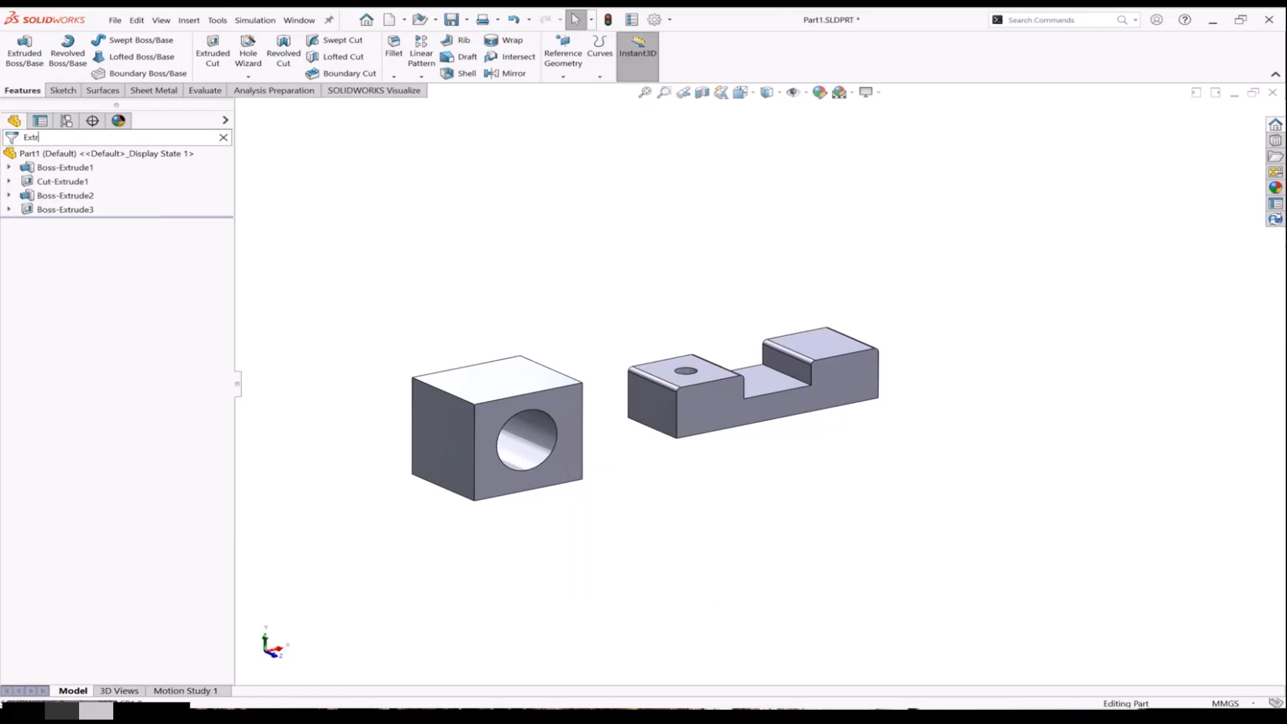
pyautogui.write('ude')
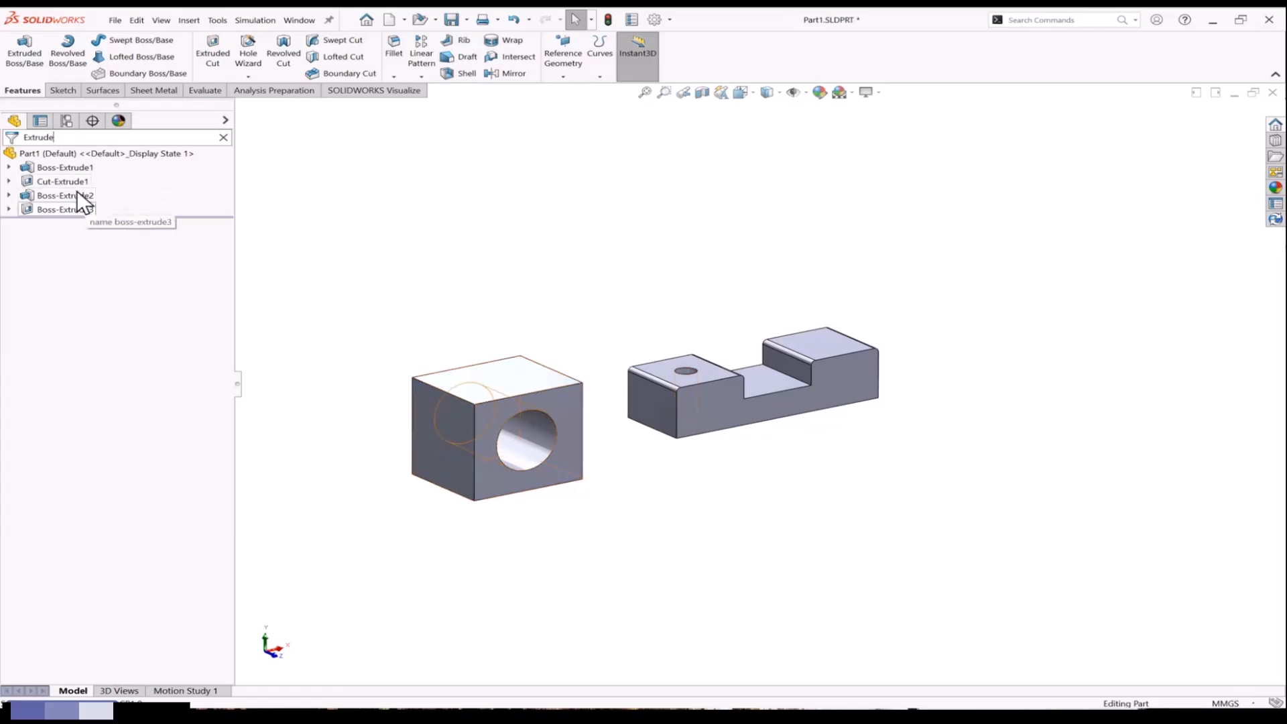
# Narrow the design tree filter to "Extrude1", and clear the filter
pyautogui.write('1')
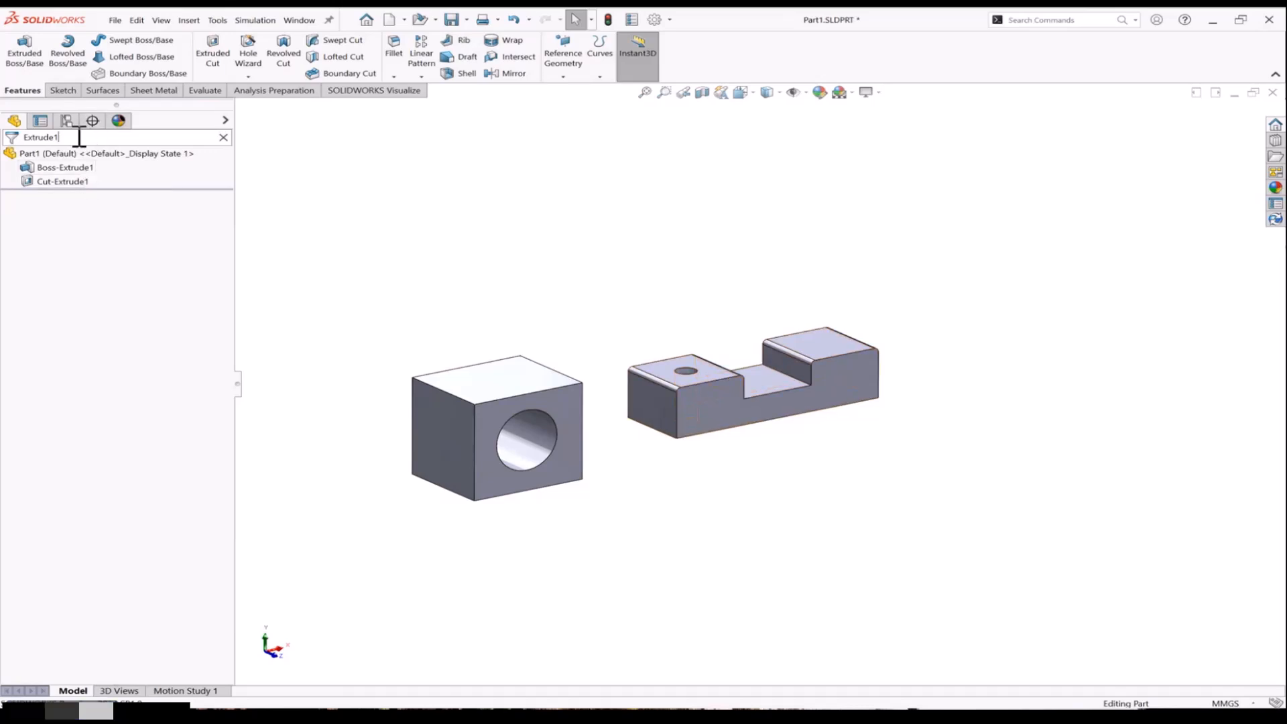
pyautogui.click(223, 137)
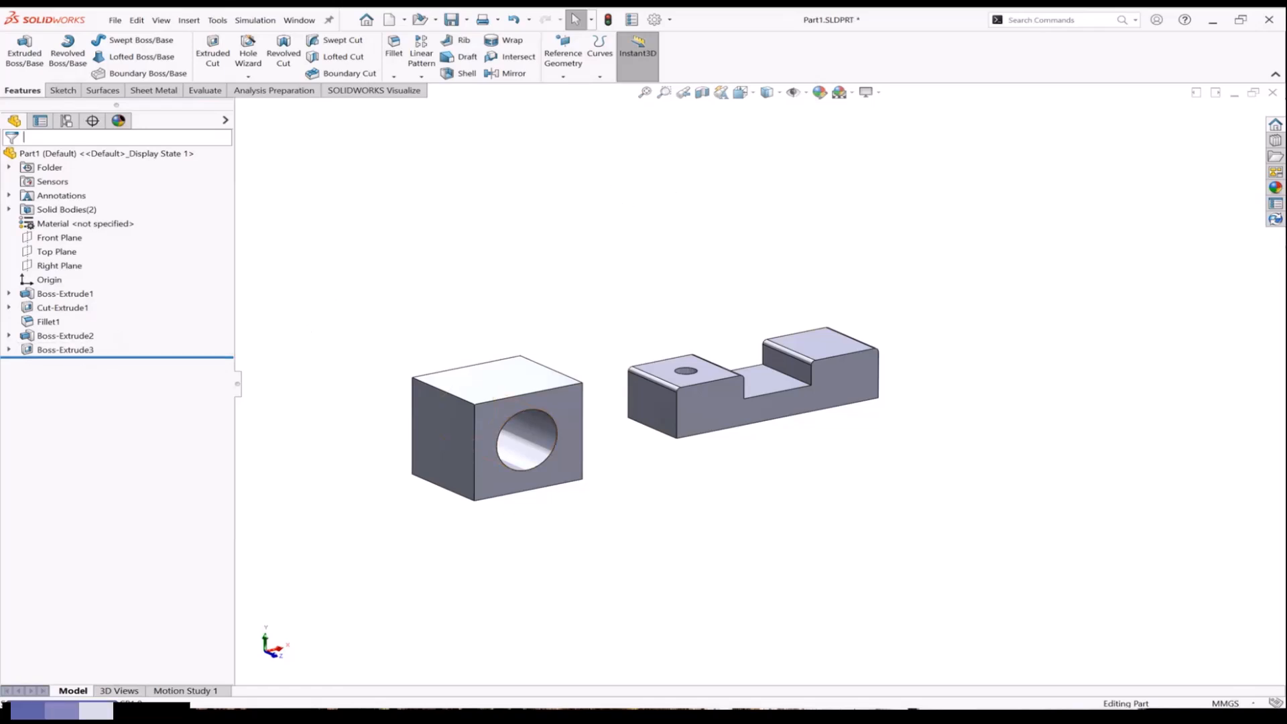
# Zoom in on the holed end of the notched block with Zoom to Area, and fit the whole model back in view
pyautogui.click(645, 92)
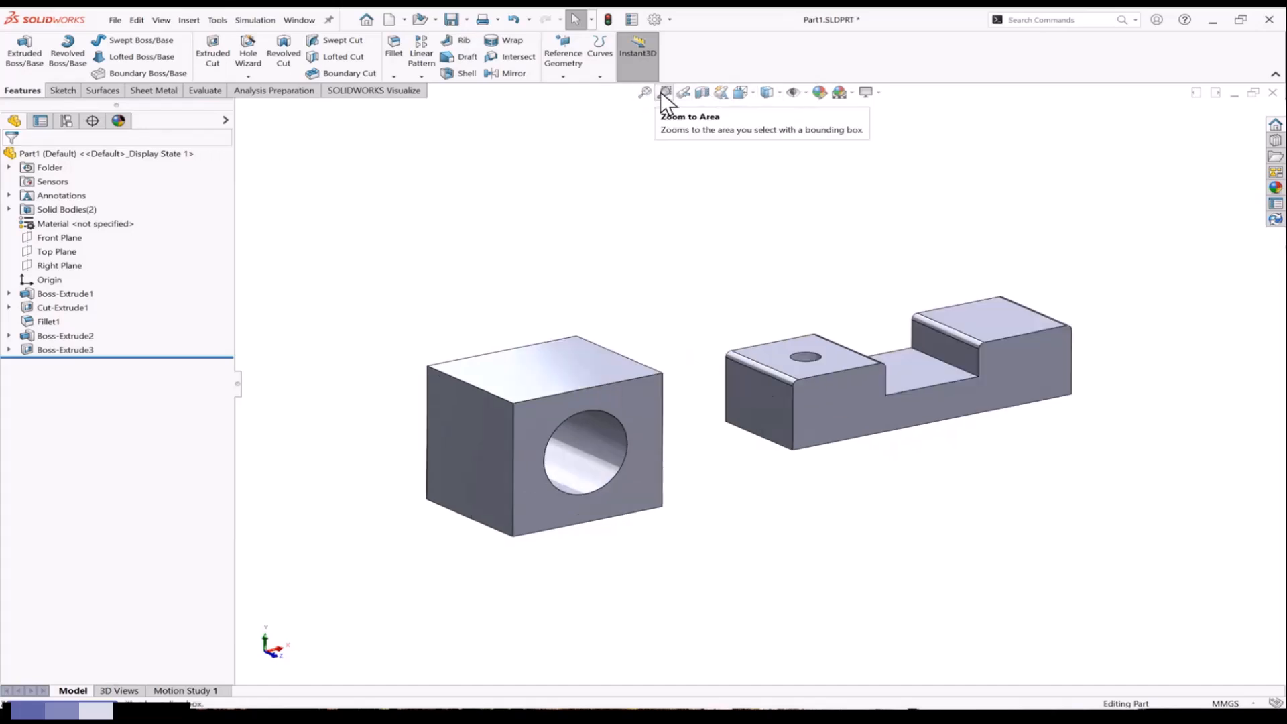
pyautogui.click(662, 92)
pyautogui.moveTo(717, 252); pyautogui.dragTo(891, 486)
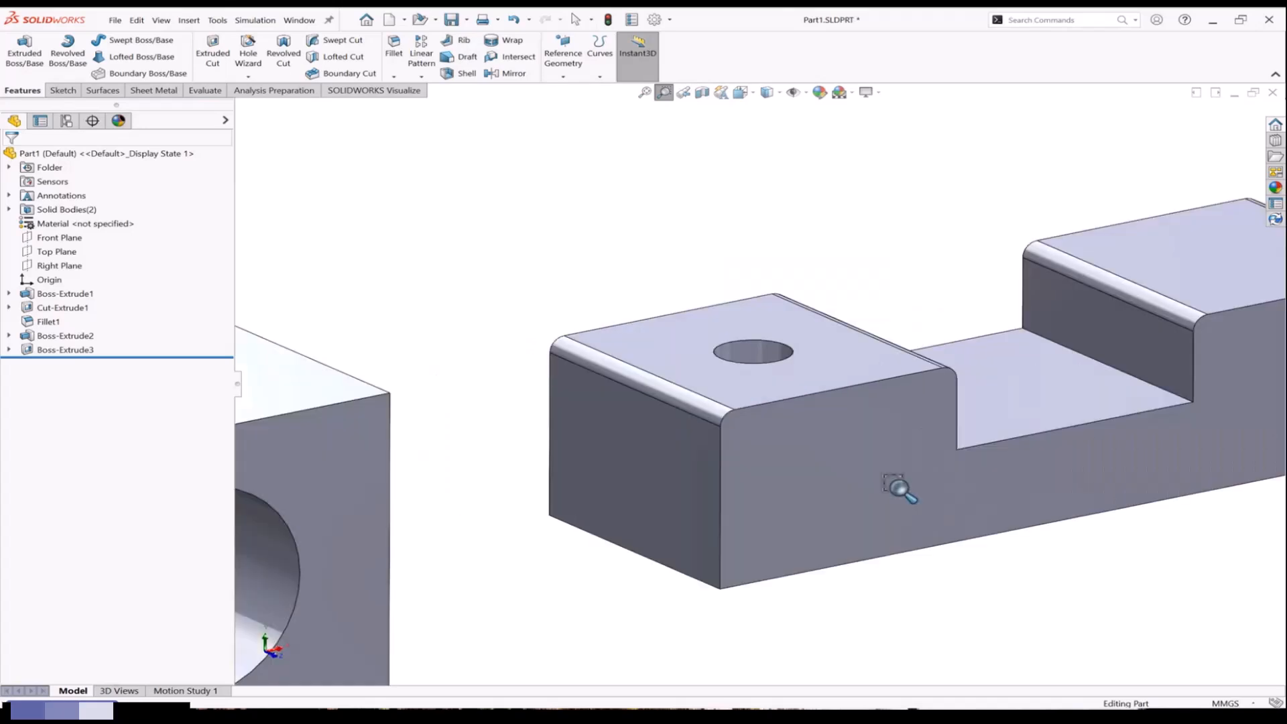
pyautogui.moveTo(479, 290); pyautogui.dragTo(1017, 602)
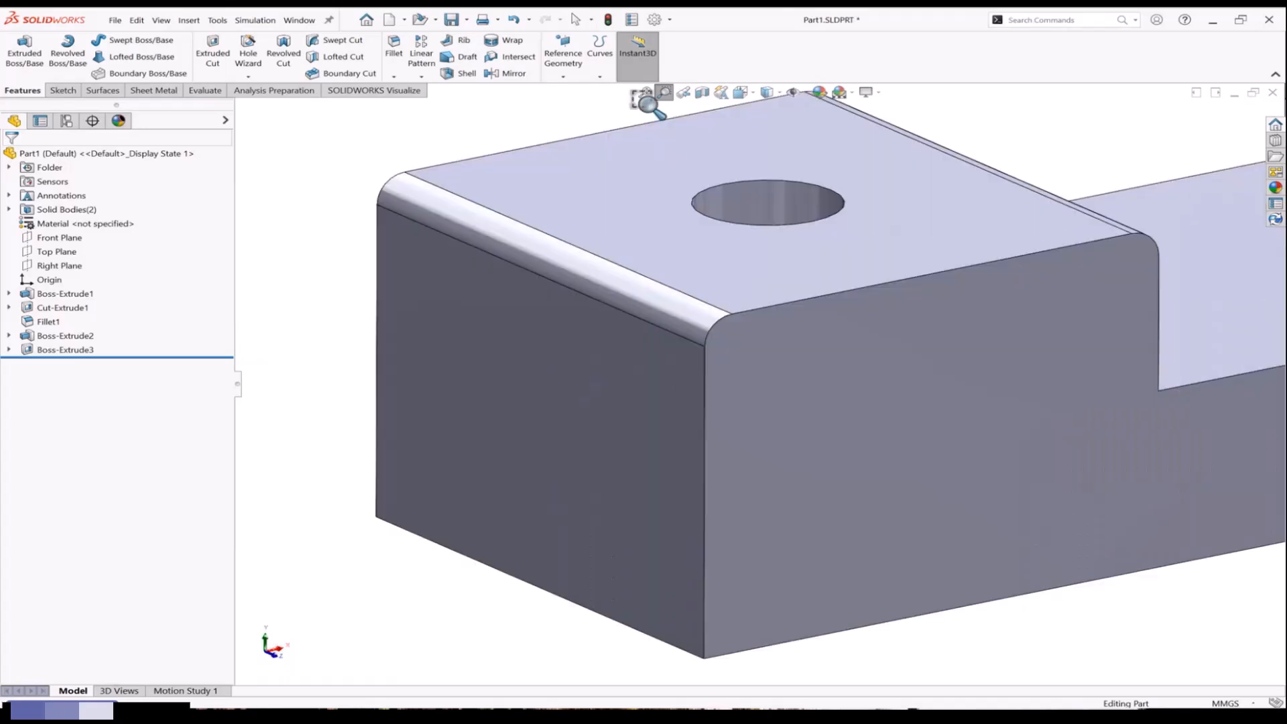
pyautogui.click(646, 94)
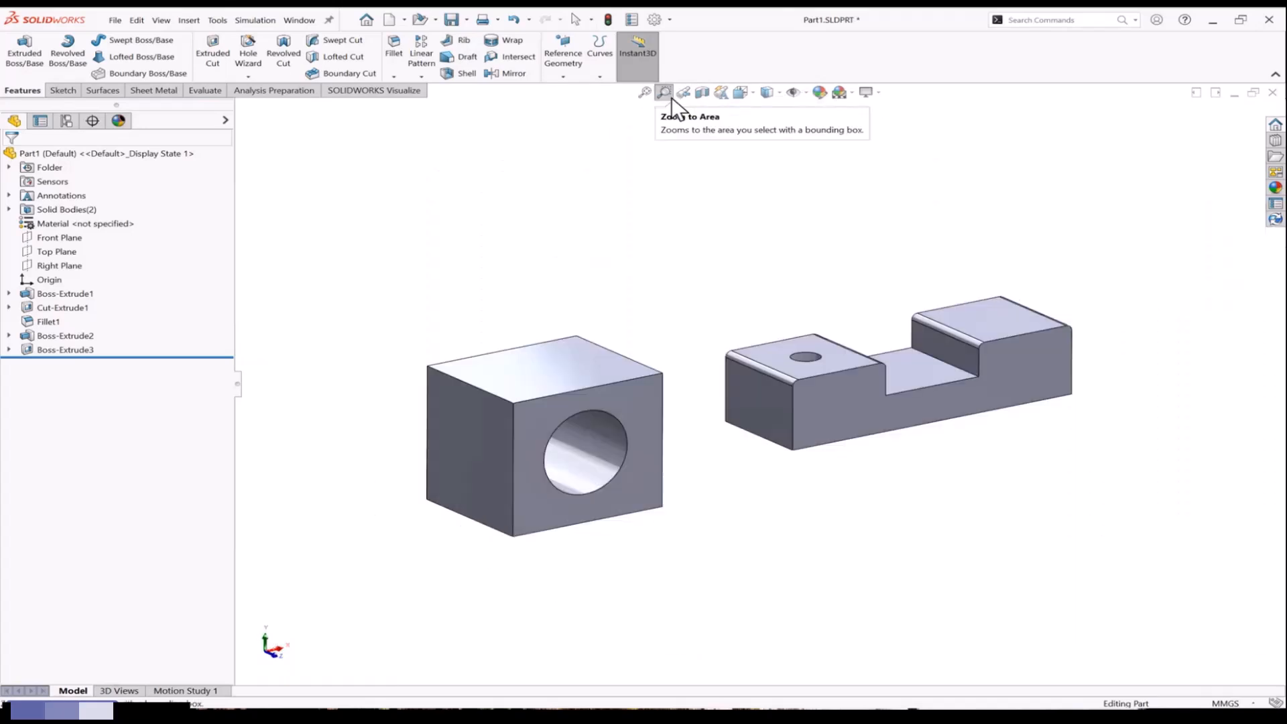
# Preview a Section View of both bodies on the Front, Top and Right planes, and cancel it
pyautogui.click(702, 93)
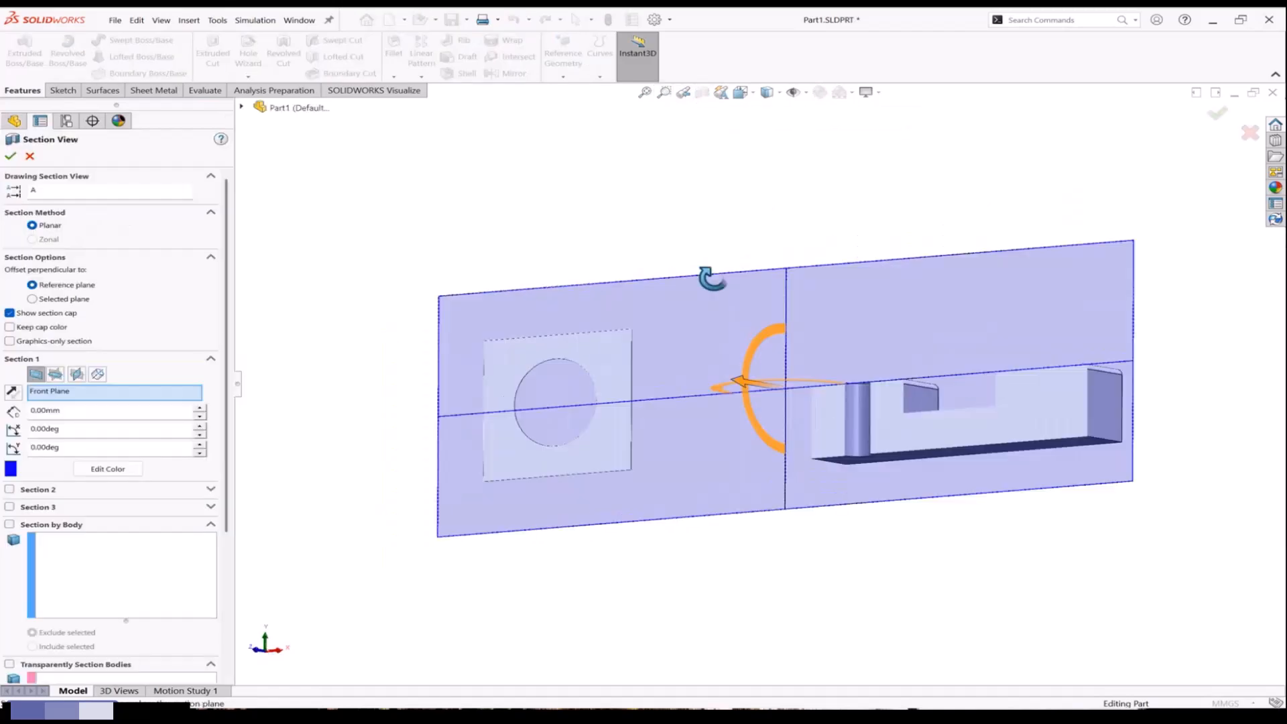
pyautogui.moveTo(712, 278); pyautogui.dragTo(701, 187, button='middle')
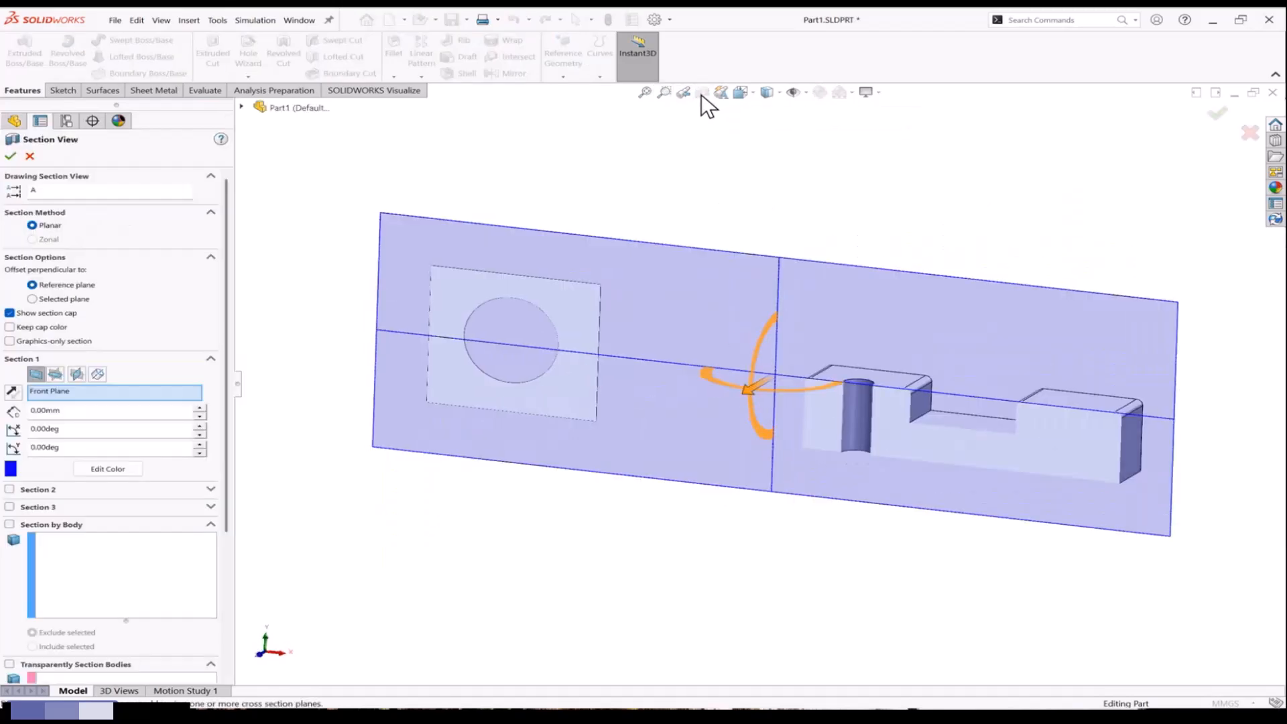
pyautogui.click(60, 374)
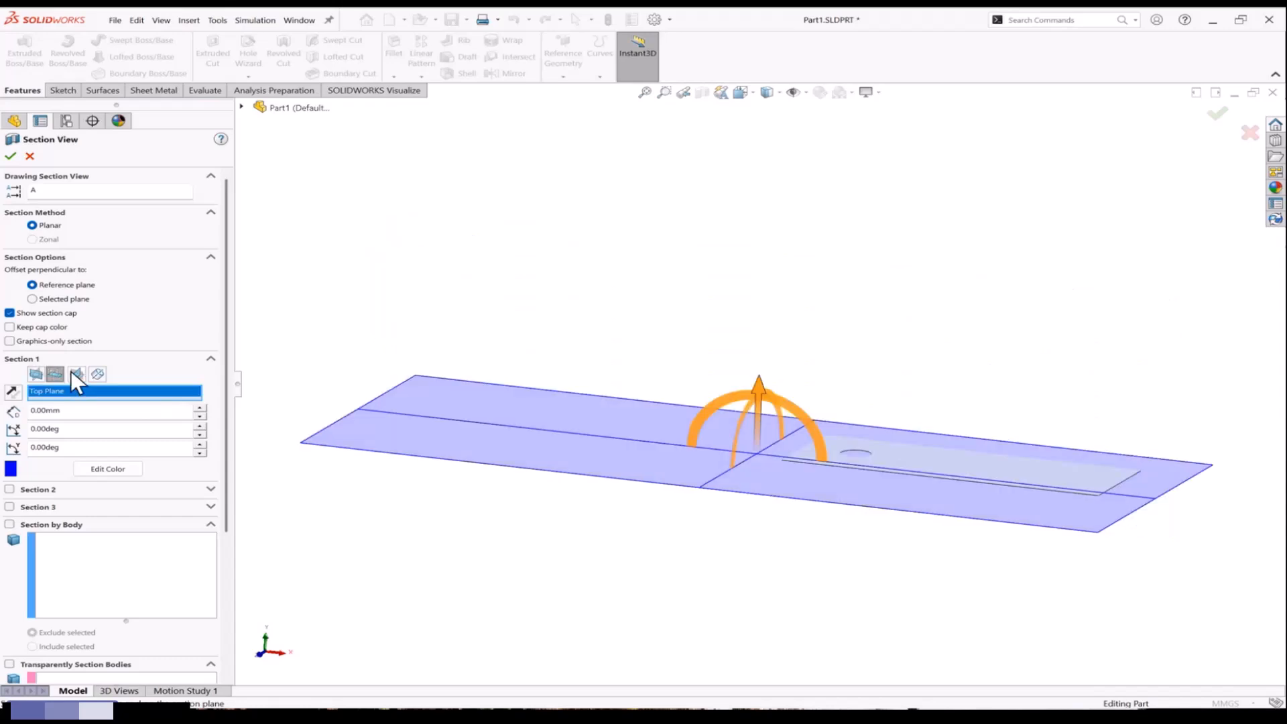
pyautogui.click(75, 374)
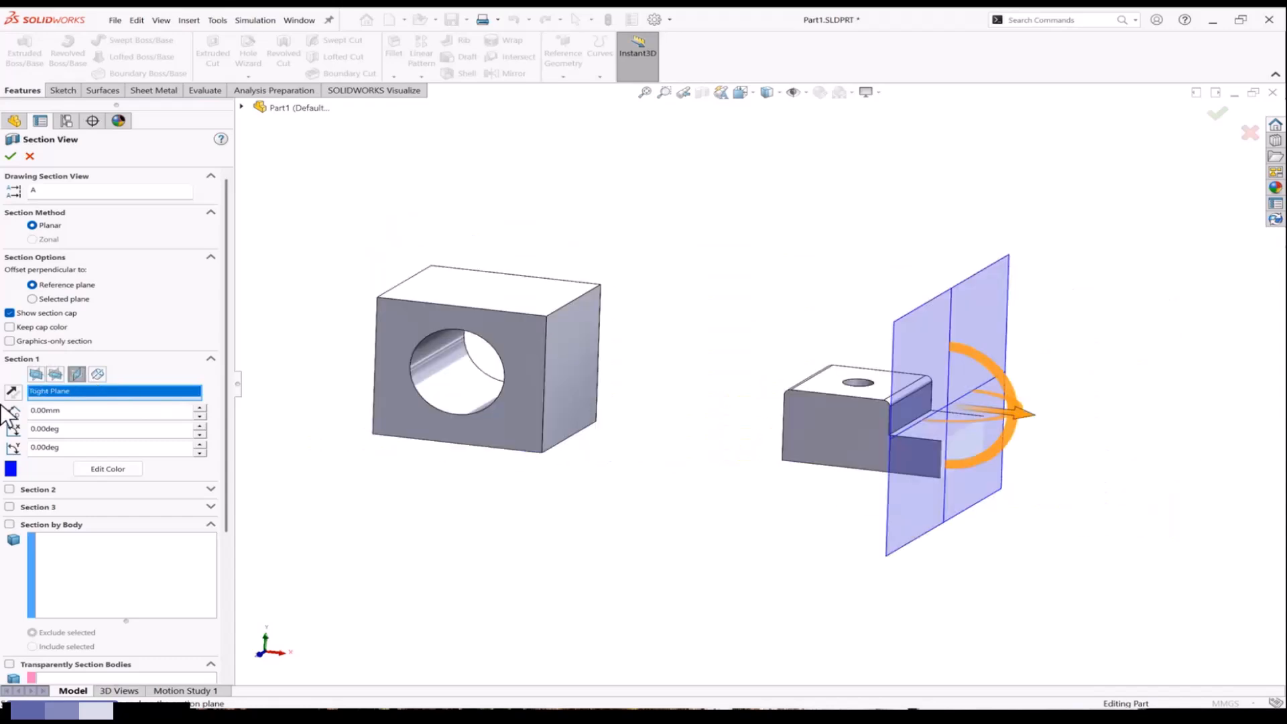
pyautogui.click(38, 374)
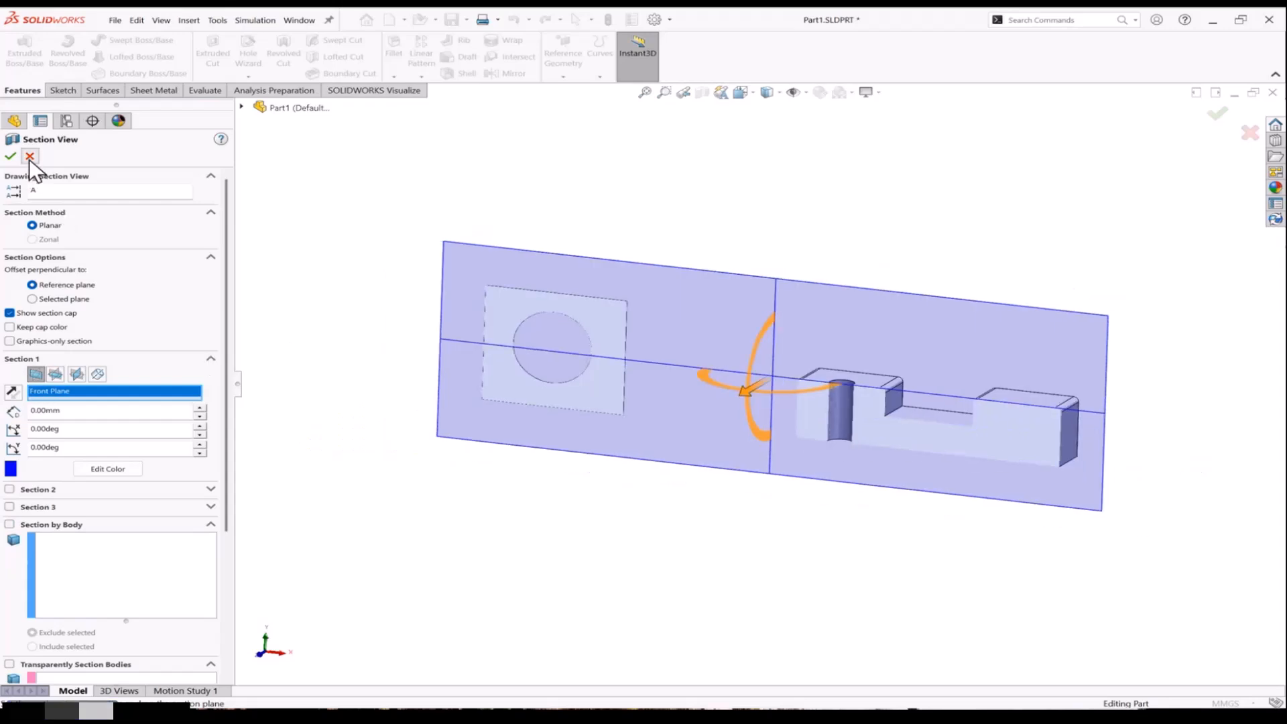
pyautogui.click(29, 156)
# Orient the model to the Top view
pyautogui.moveTo(677, 228); pyautogui.dragTo(753, 103, button='middle')
pyautogui.click(753, 91)
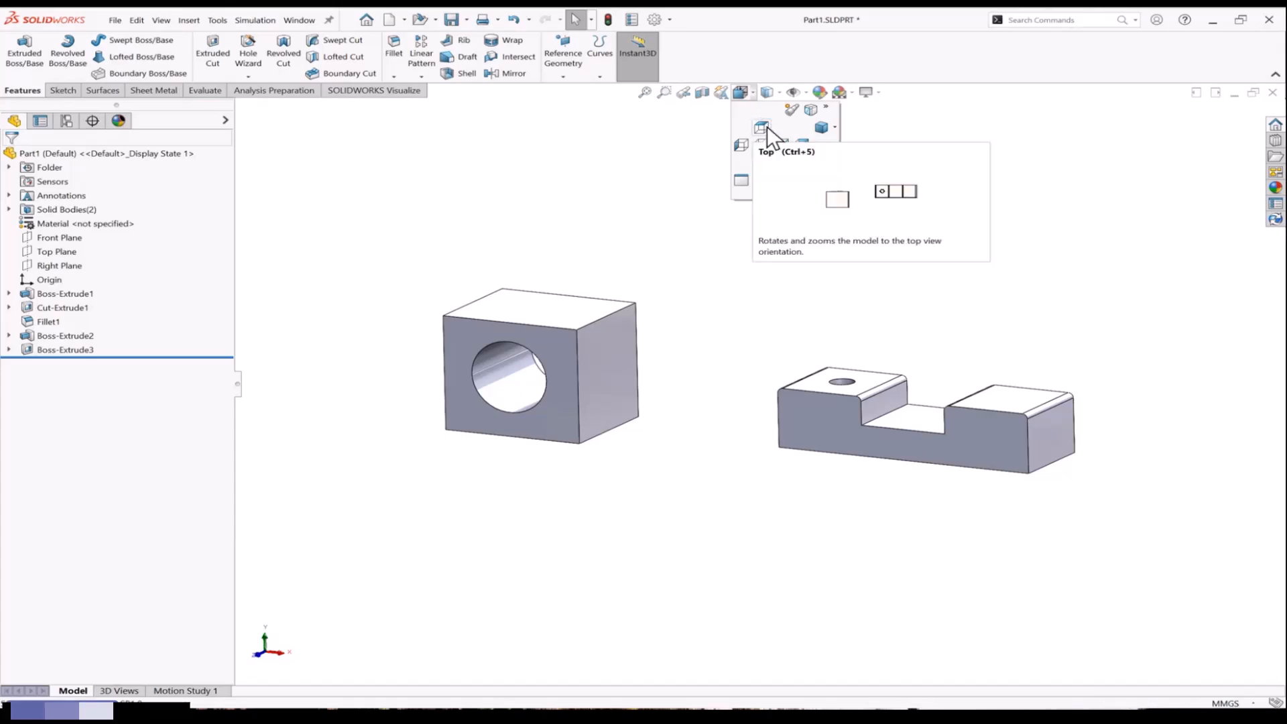
pyautogui.click(767, 126)
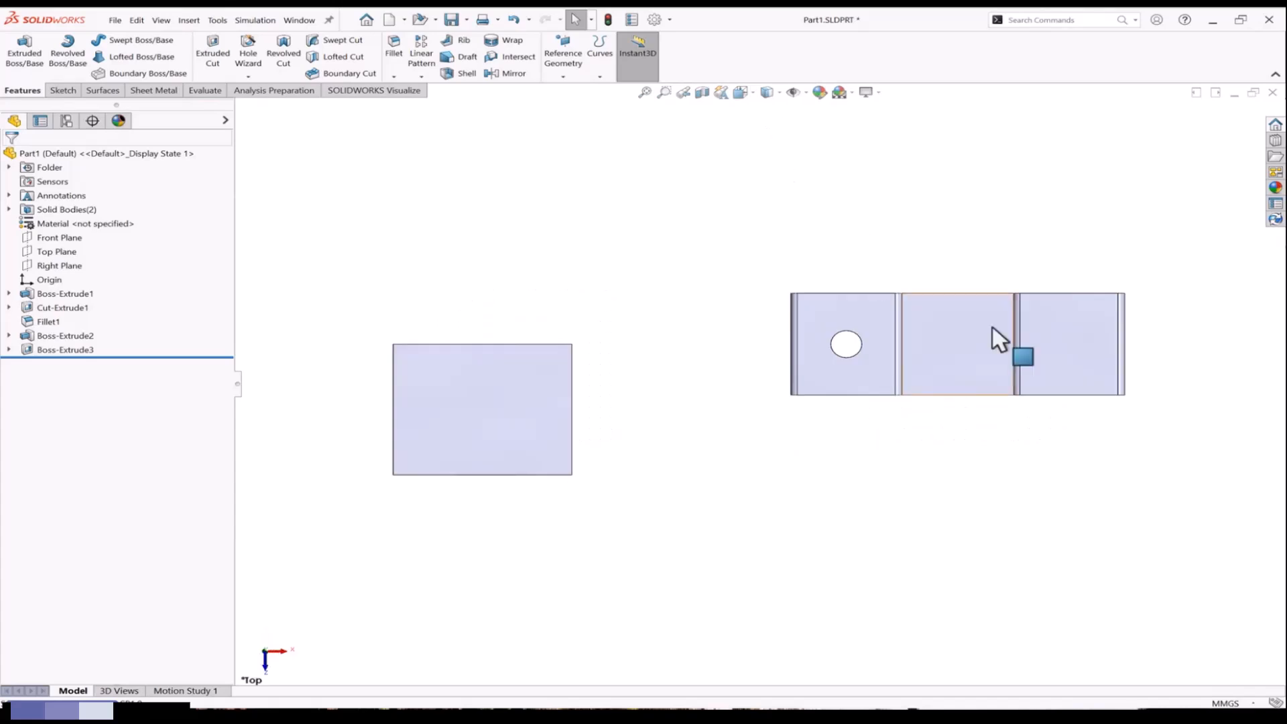
# Orient the model to the Left view, followed by the Front view
pyautogui.click(751, 93)
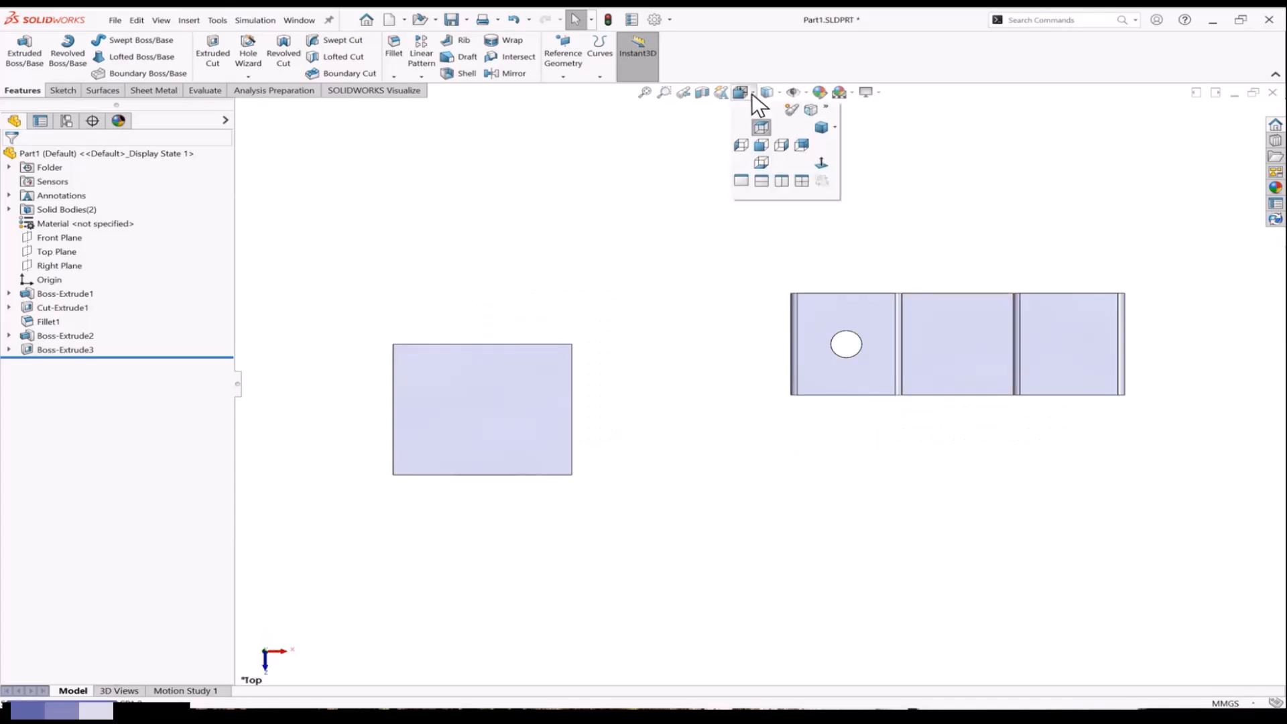
pyautogui.click(745, 142)
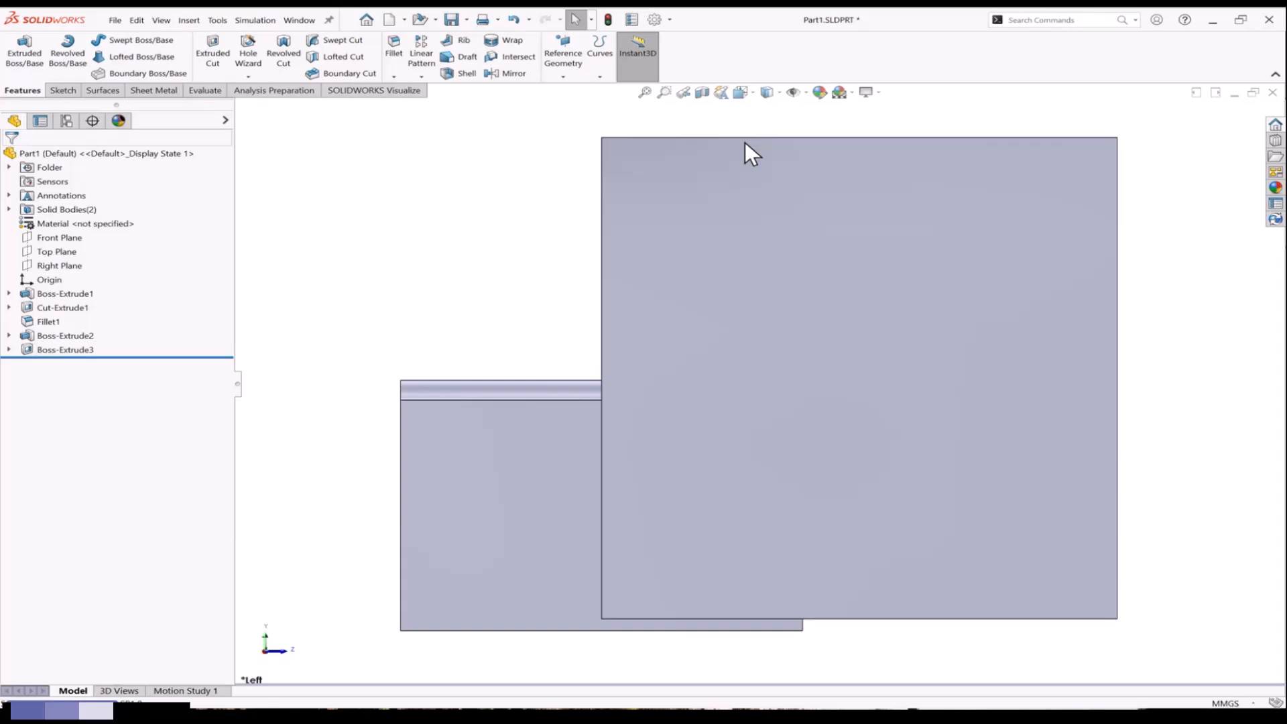
pyautogui.click(750, 94)
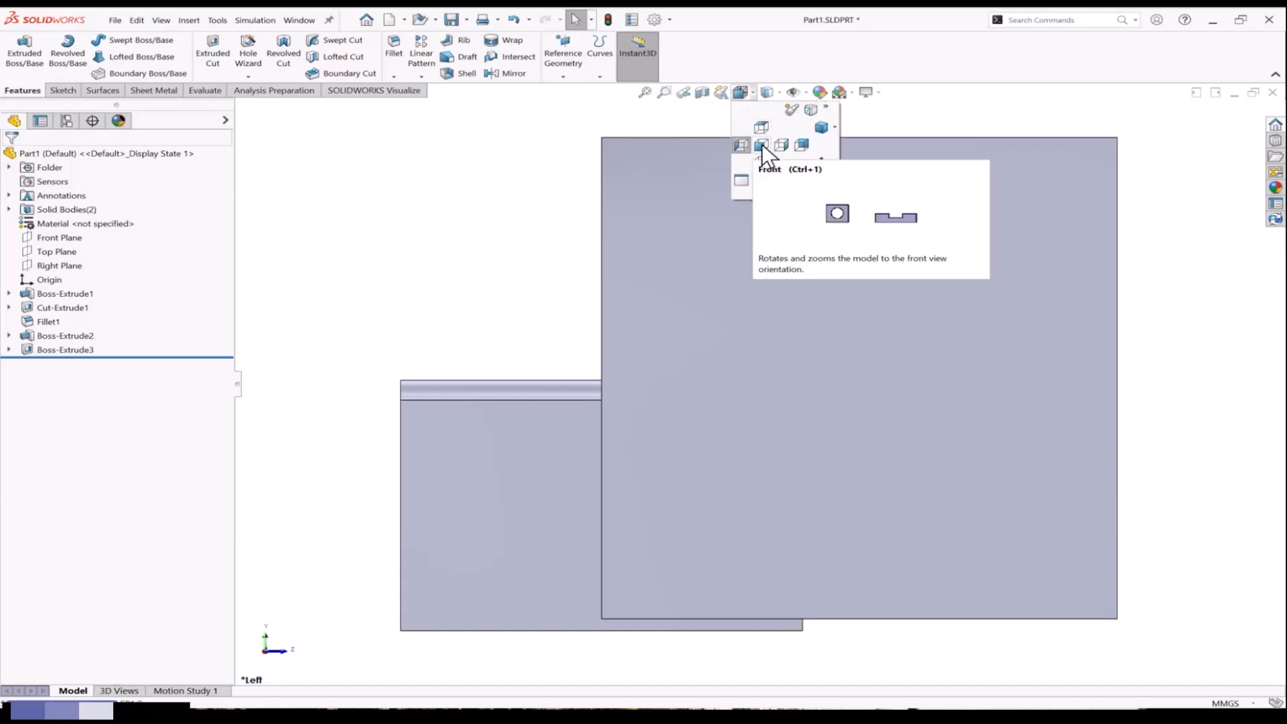
pyautogui.click(761, 143)
# Orient the model to the Right view, followed by the Back view
pyautogui.click(753, 94)
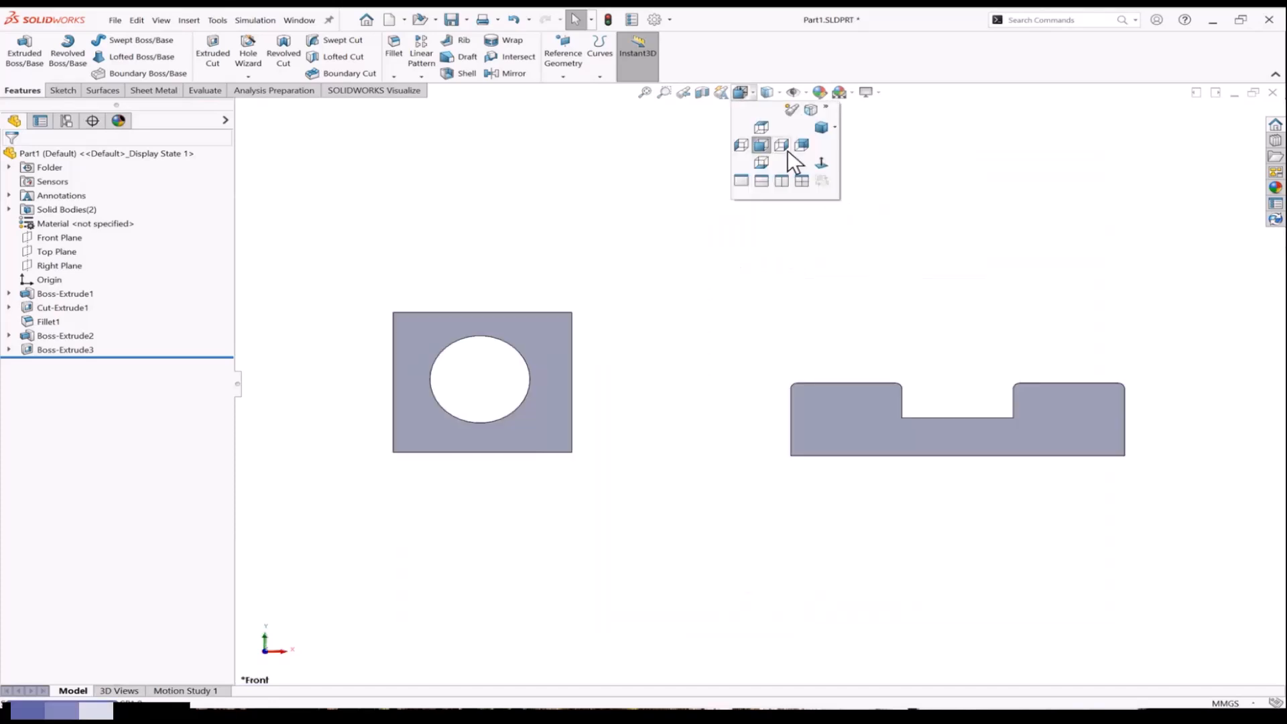
pyautogui.click(783, 144)
pyautogui.click(753, 93)
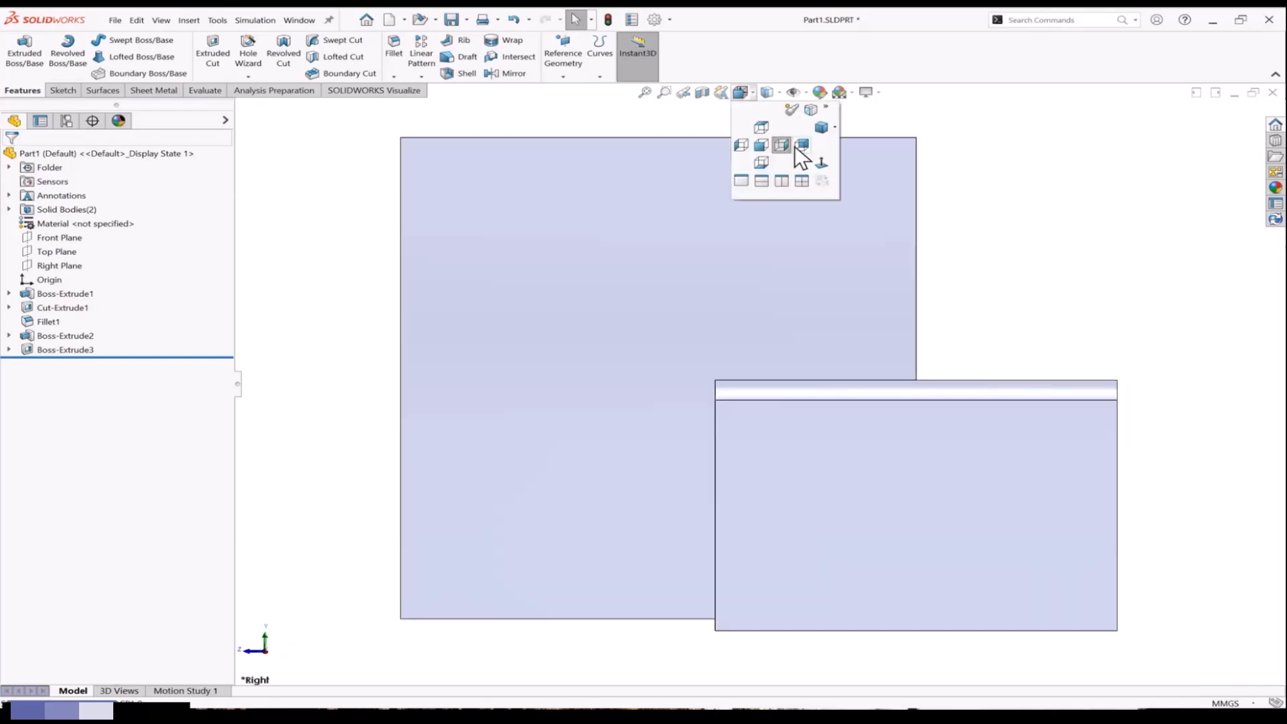
pyautogui.click(798, 147)
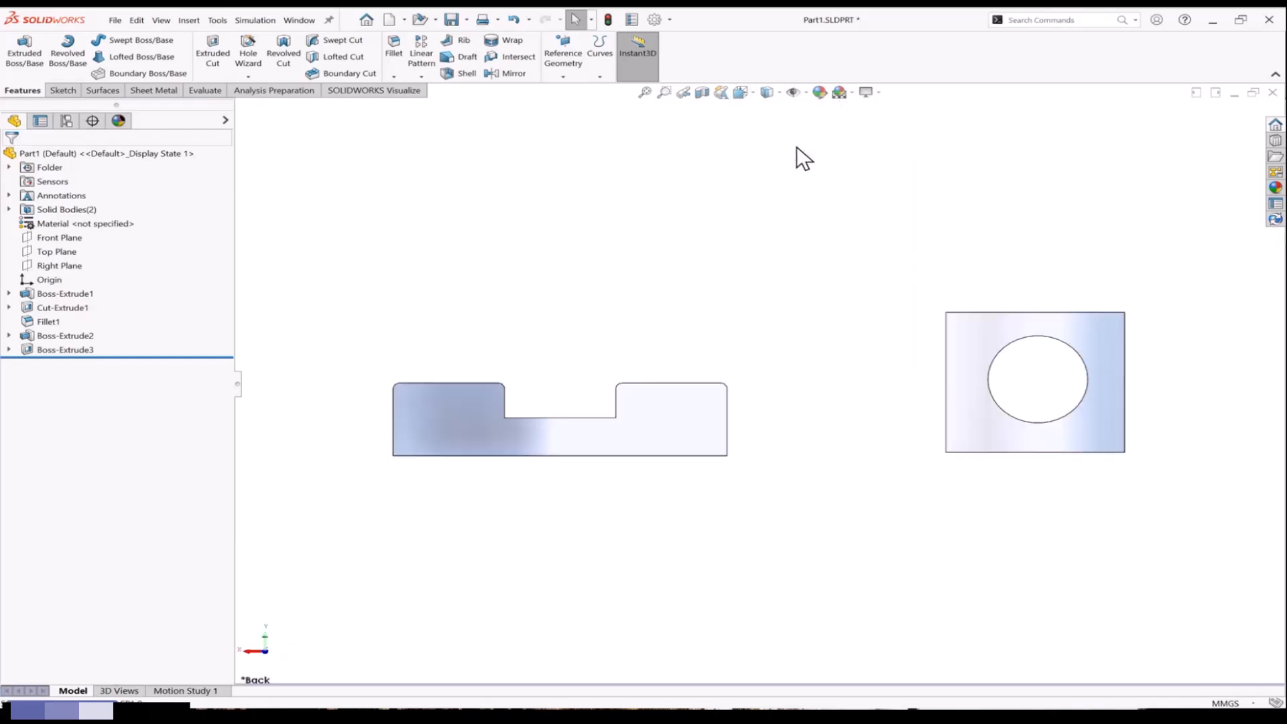
# Split the graphics area into two stacked viewports, and switch to two side-by-side viewports
pyautogui.click(753, 94)
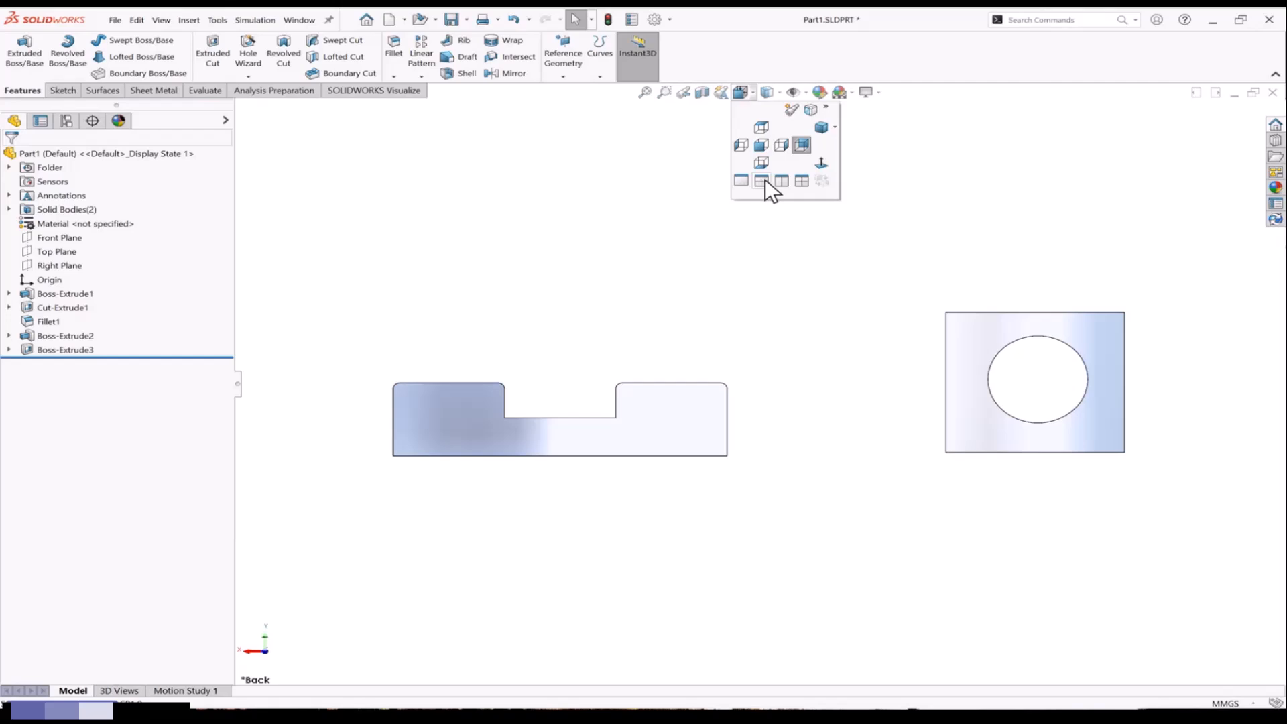
pyautogui.click(762, 179)
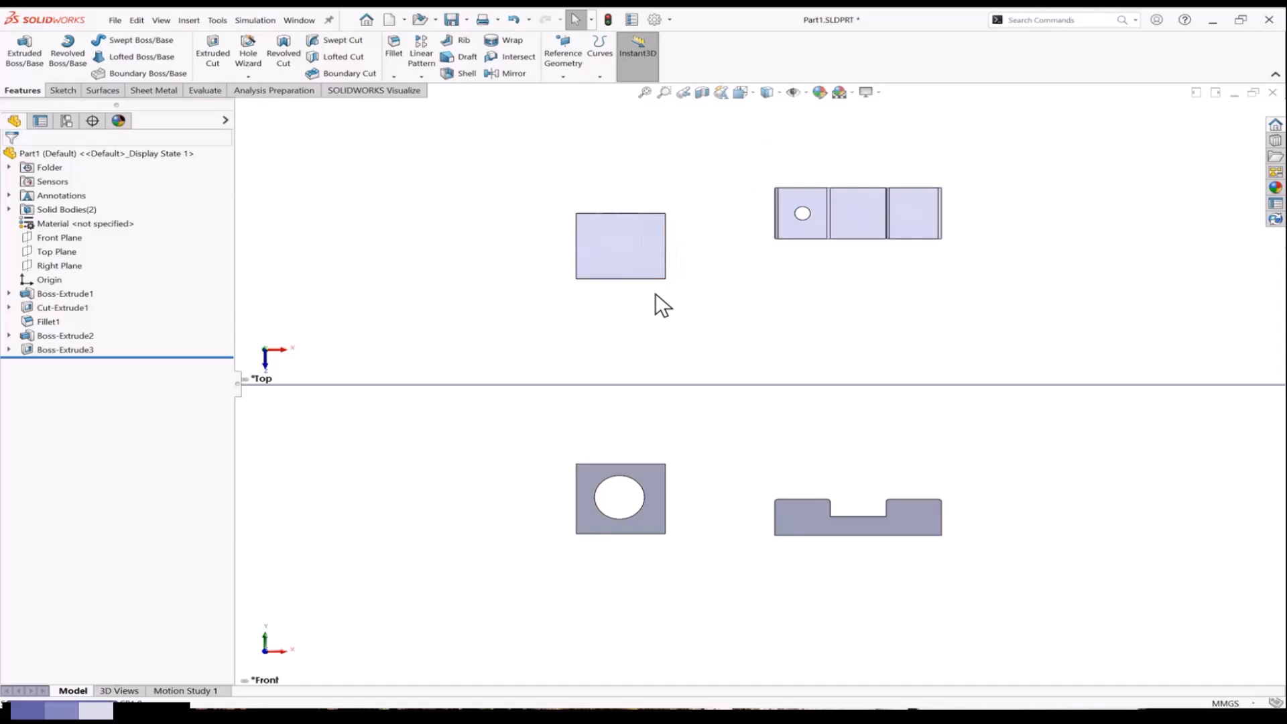
pyautogui.click(753, 94)
pyautogui.click(788, 184)
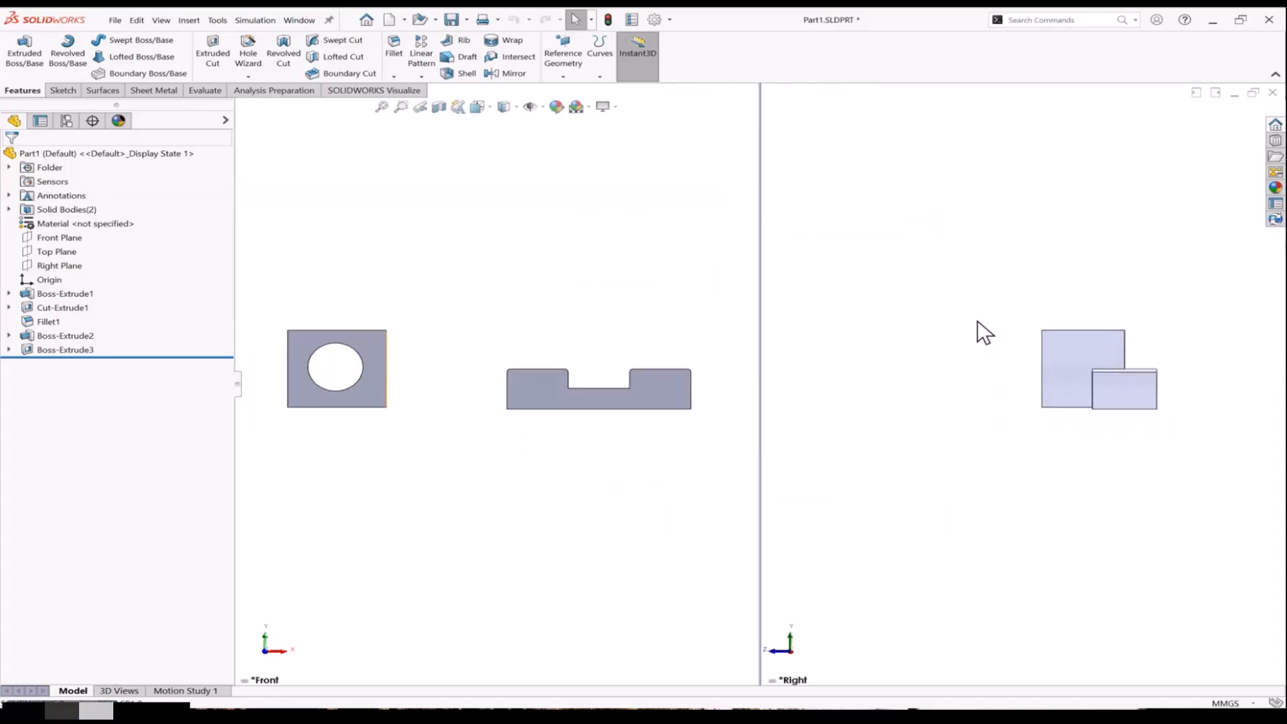
# Split the graphics area into four viewports to see the model from several directions at once
pyautogui.click(499, 108)
pyautogui.click(488, 107)
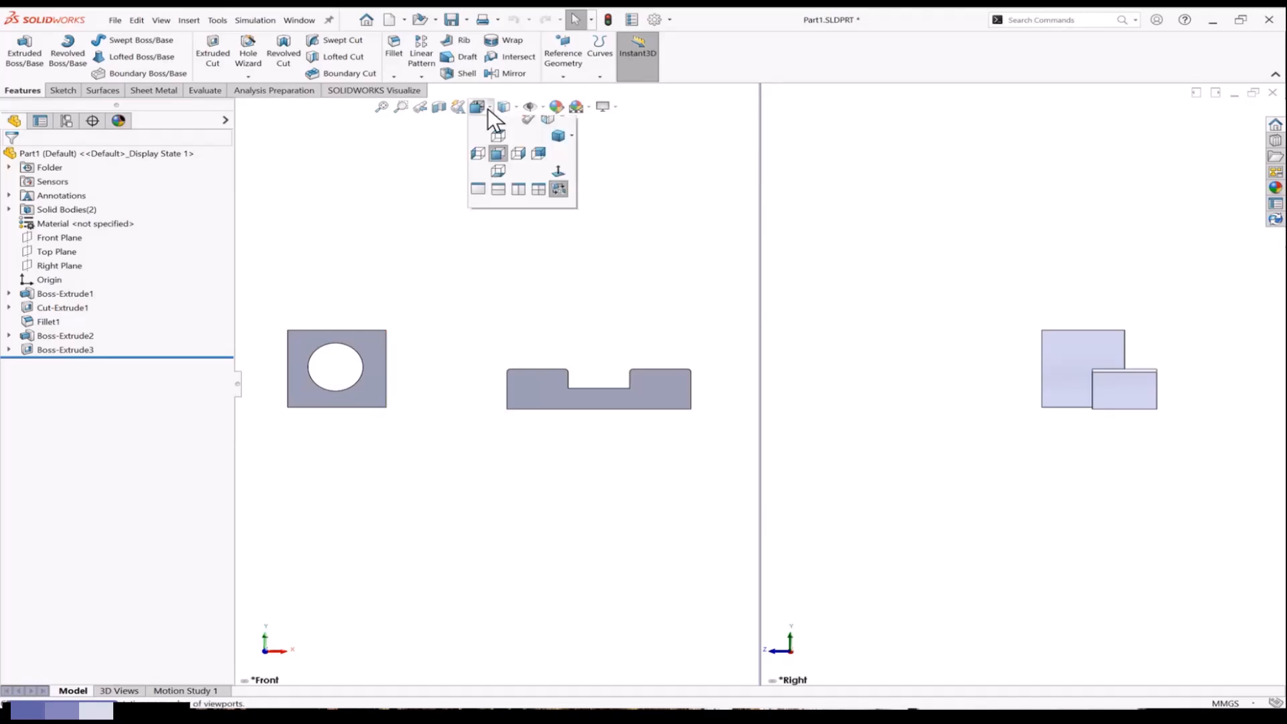
pyautogui.click(545, 200)
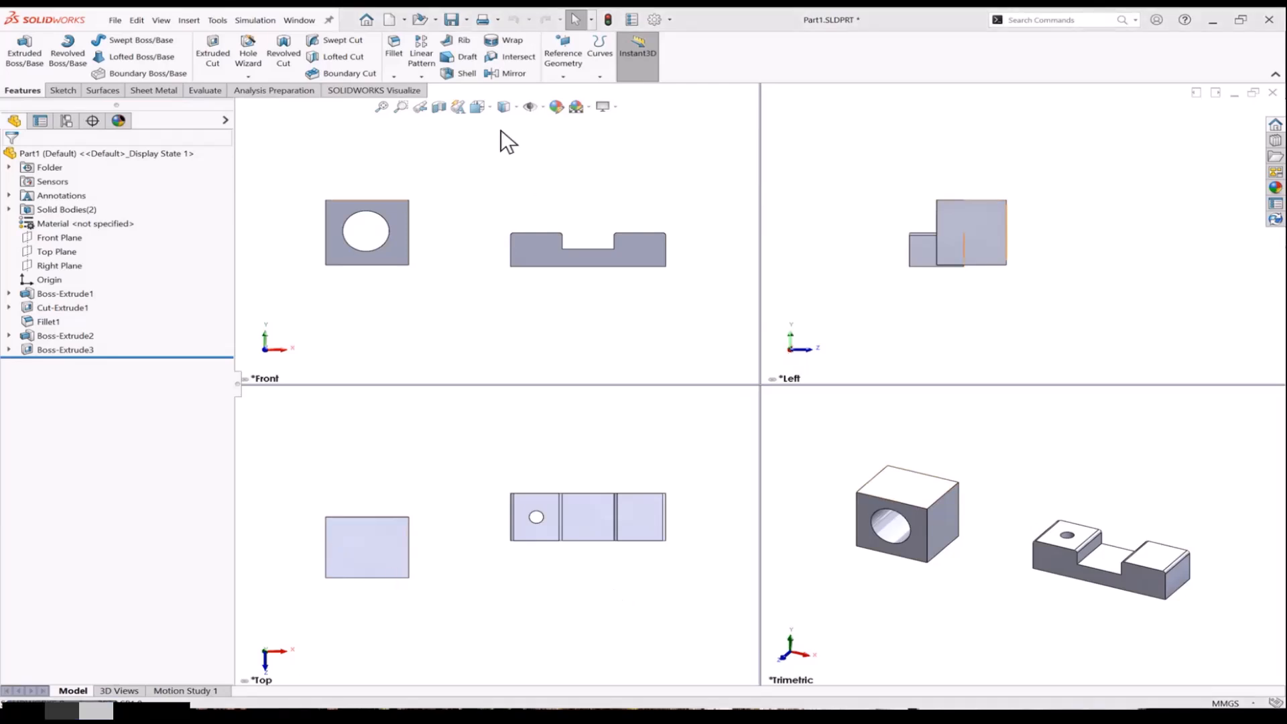
# Return the graphics area to a single viewport
pyautogui.click(516, 106)
pyautogui.click(489, 109)
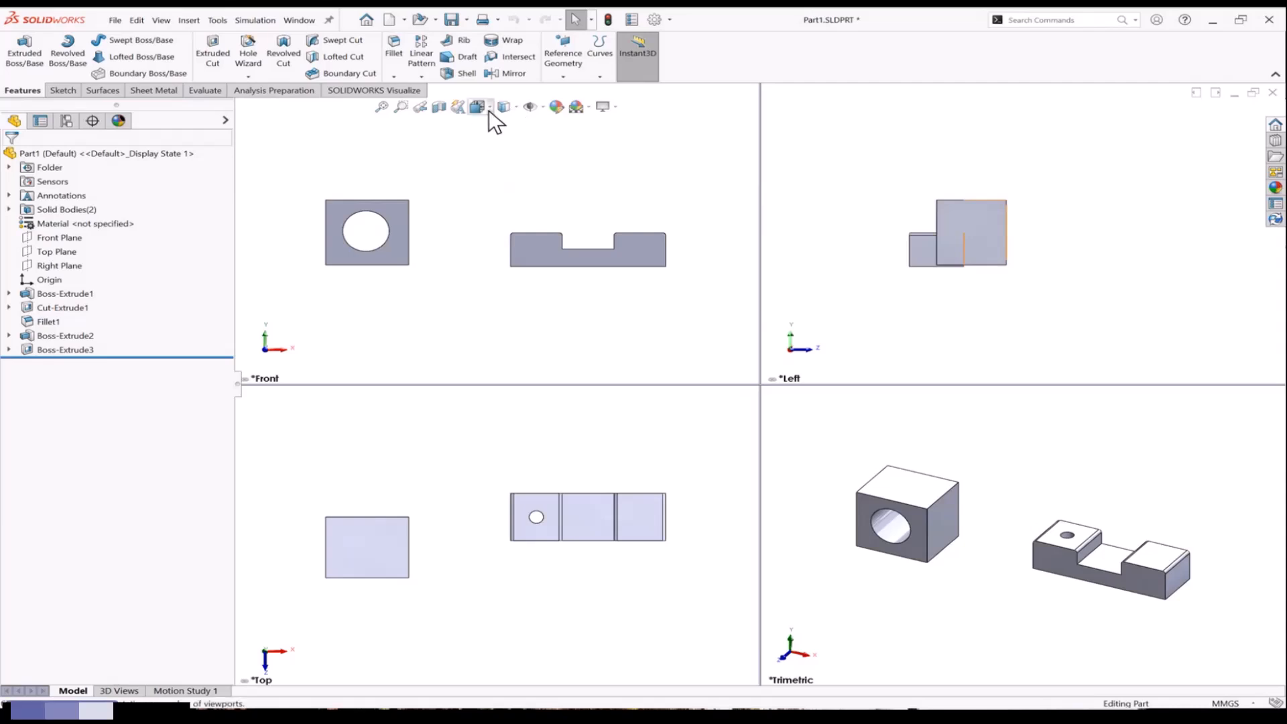
pyautogui.click(489, 110)
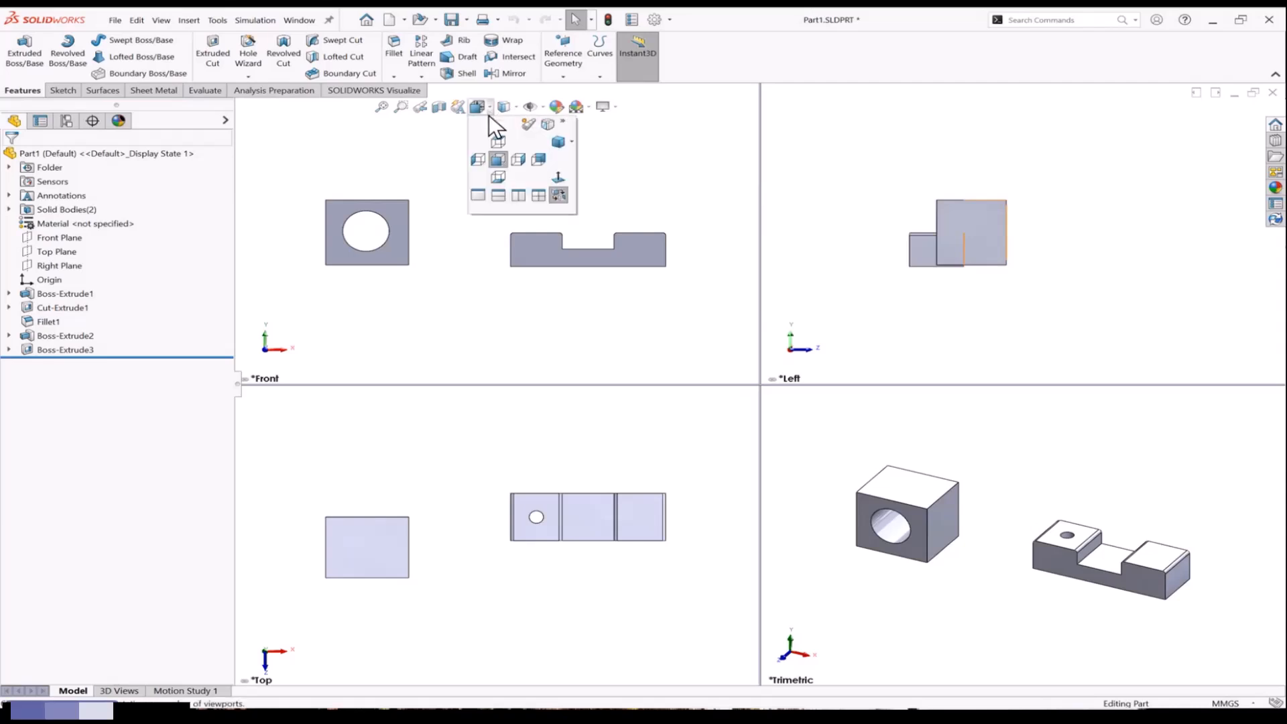
pyautogui.click(480, 196)
# Display both bodies in the Shaded style without edges and inspect them from an oblique angle
pyautogui.scroll(3, 810, 354)
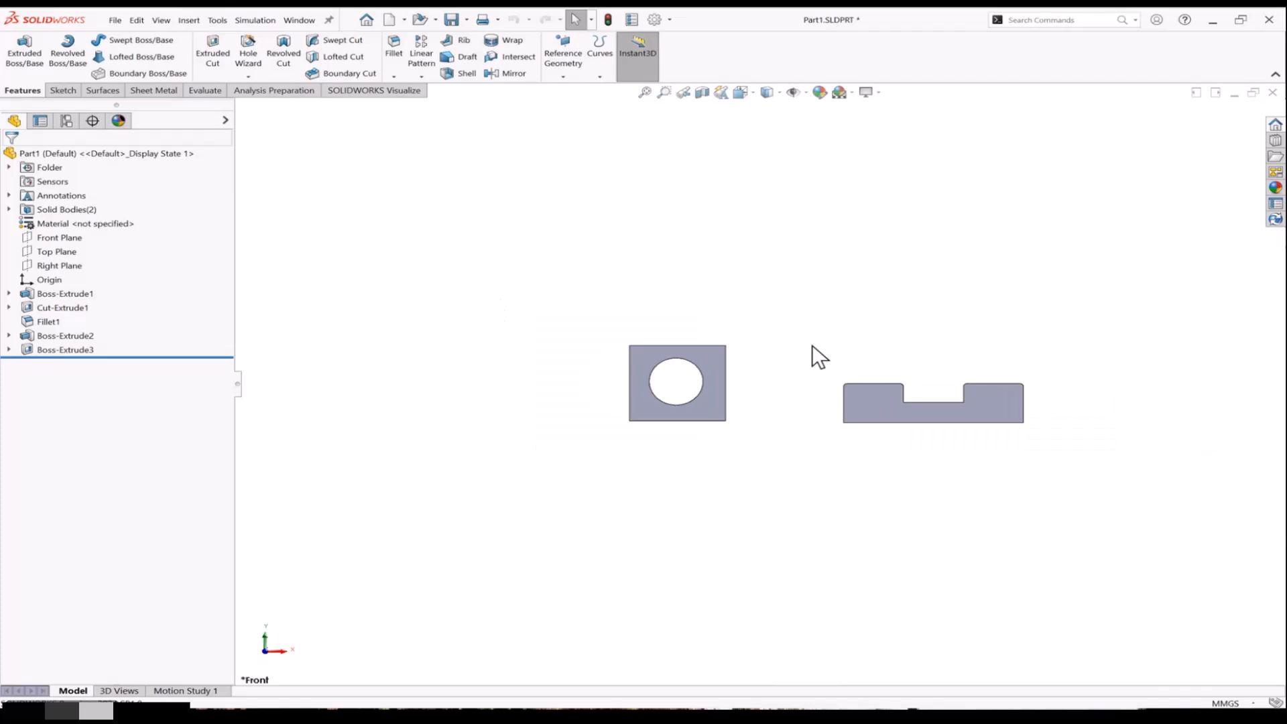
pyautogui.moveTo(810, 354); pyautogui.dragTo(907, 383, button='middle')
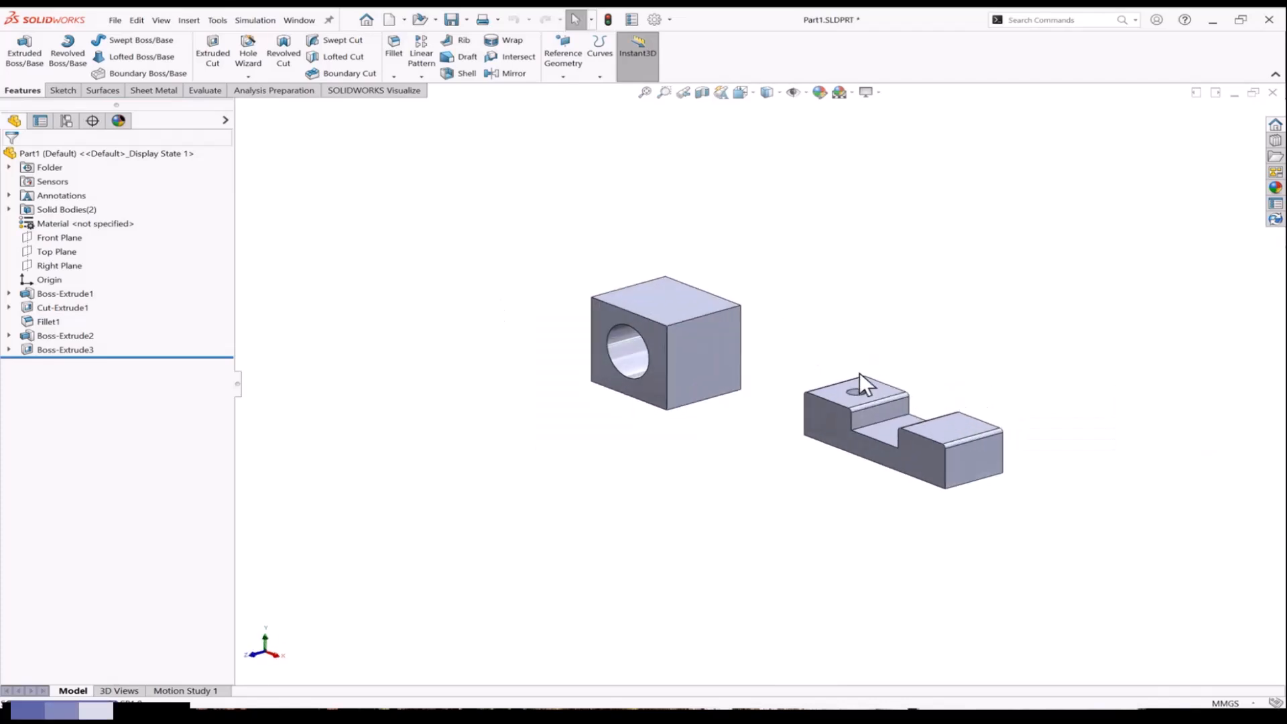
pyautogui.scroll(1, 859, 372)
pyautogui.scroll(-2, 1045, 387)
pyautogui.scroll(2, 831, 309)
pyautogui.scroll(-1, 537, 258)
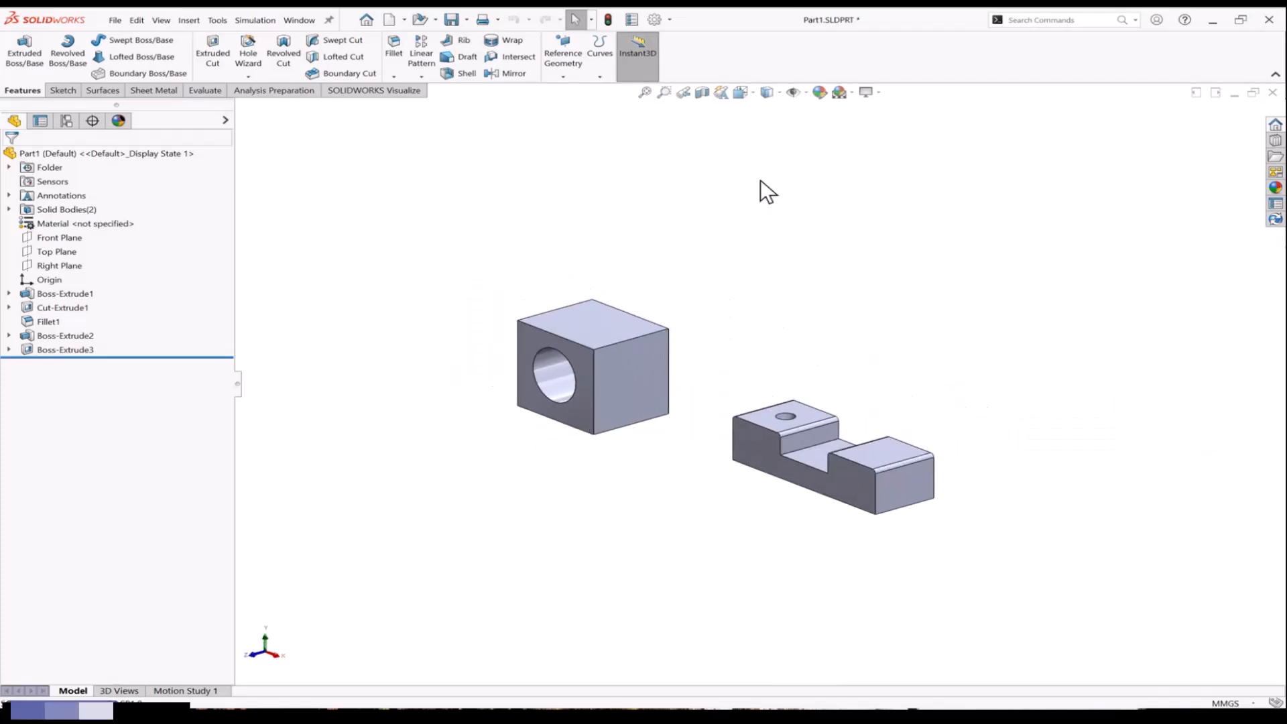
pyautogui.click(779, 93)
pyautogui.click(780, 93)
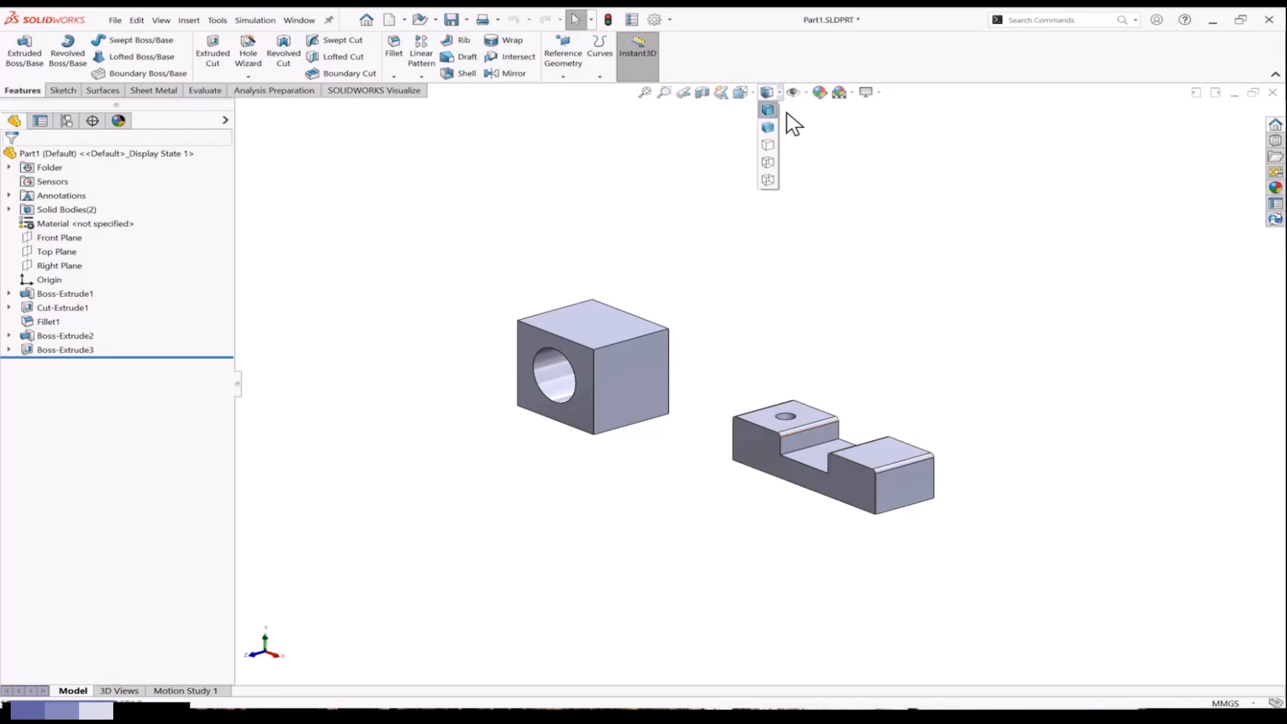
pyautogui.click(769, 128)
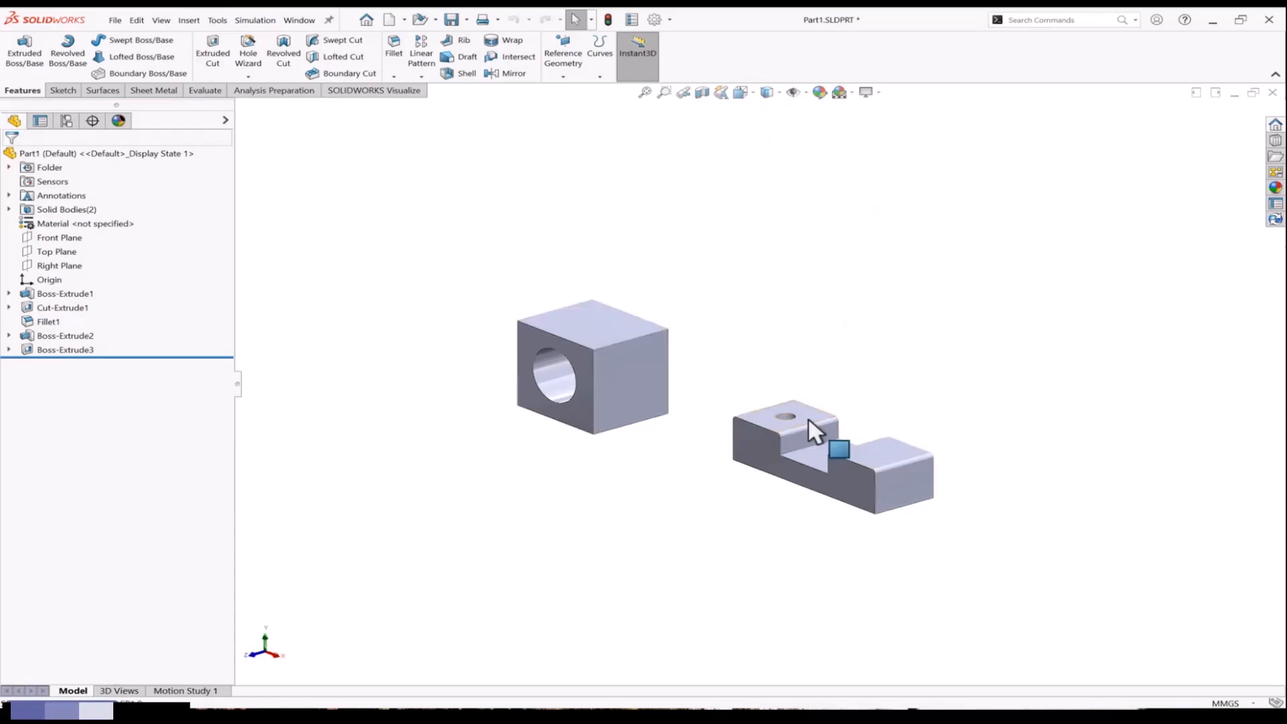
pyautogui.scroll(-5, 804, 425)
pyautogui.moveTo(1003, 347); pyautogui.dragTo(812, 214, button='middle')
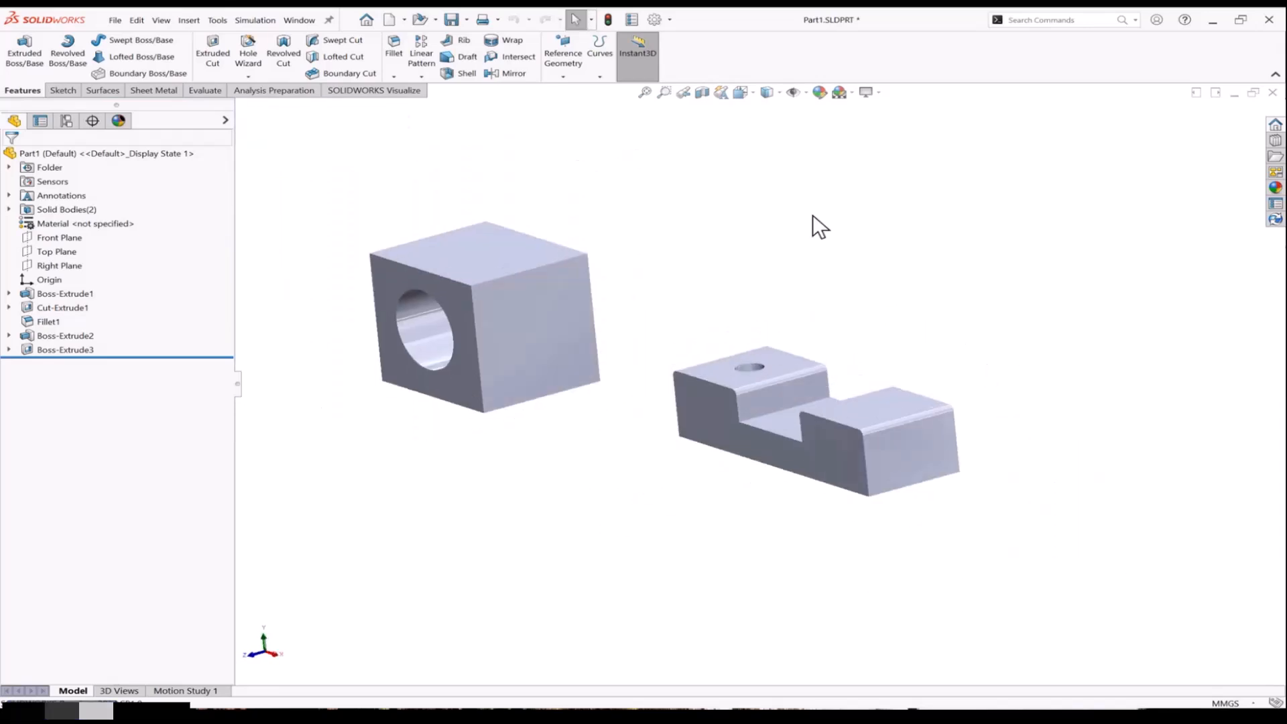
# Display both bodies in the Hidden Lines Removed style
pyautogui.click(779, 94)
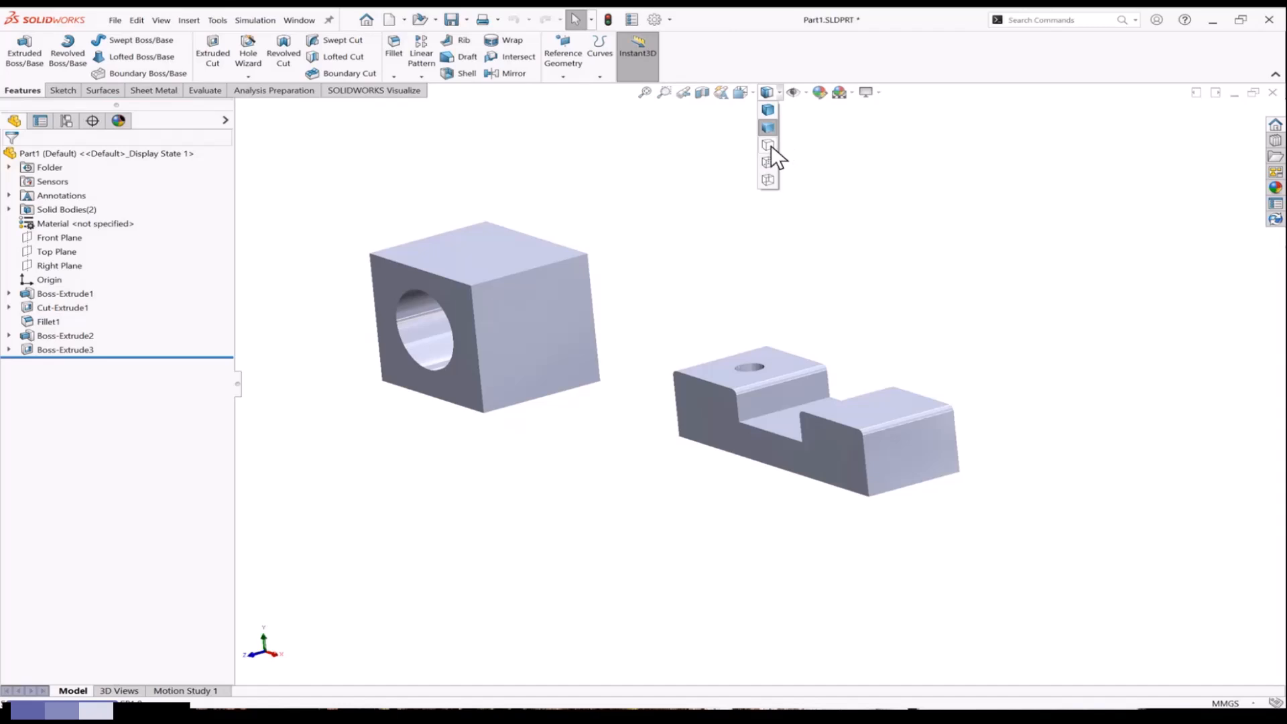
pyautogui.click(768, 145)
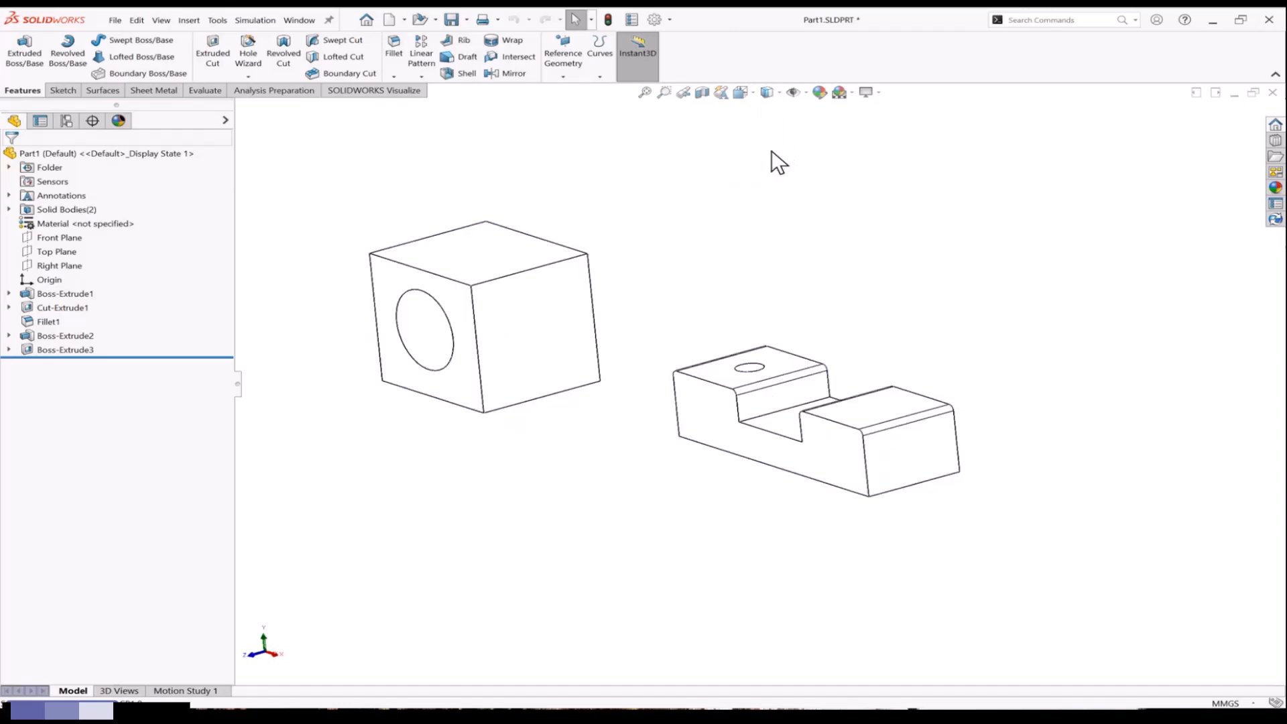
pyautogui.moveTo(770, 160); pyautogui.dragTo(828, 219, button='middle')
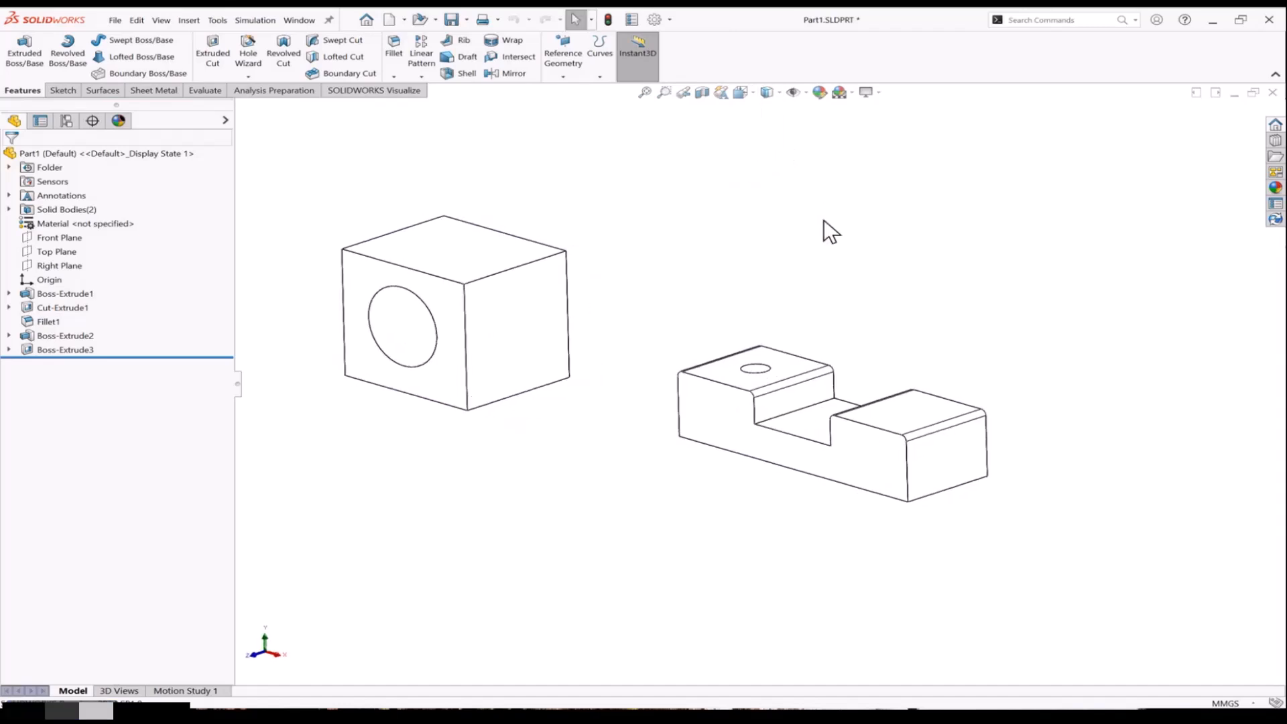
# Display both bodies in the Hidden Lines Visible style and examine the hidden edges of their holes
pyautogui.click(778, 94)
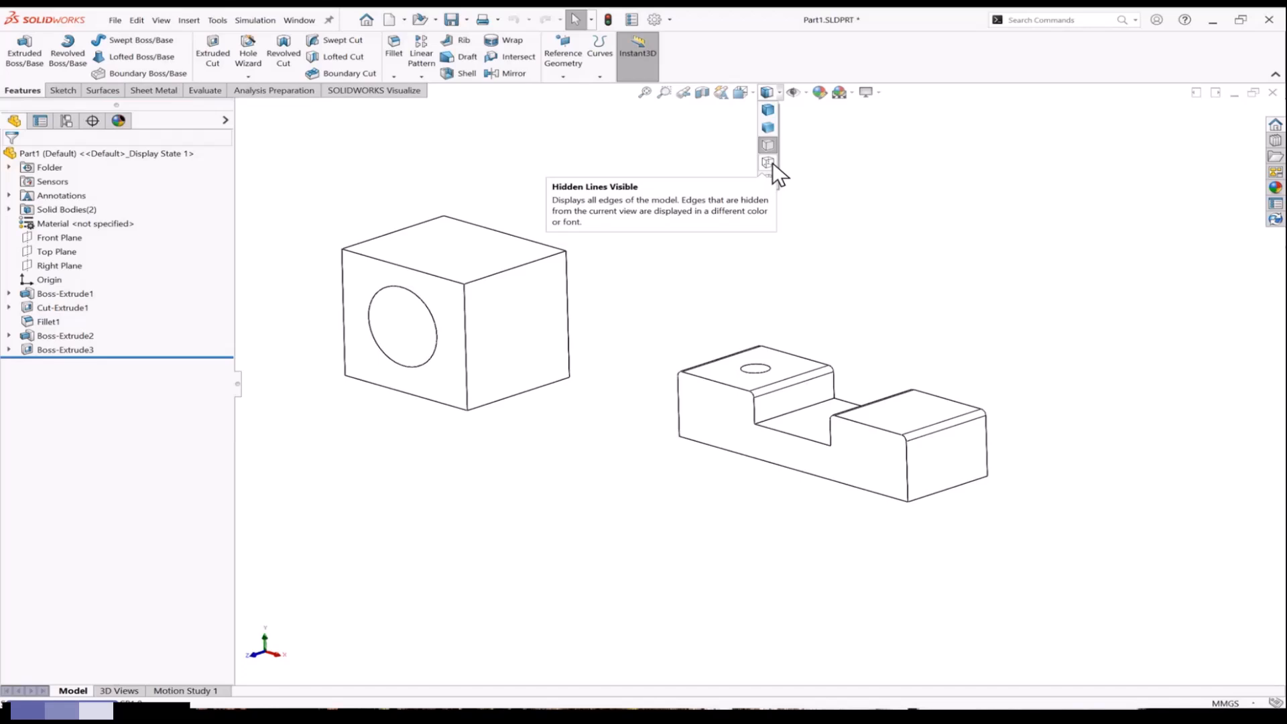
pyautogui.click(771, 164)
pyautogui.moveTo(899, 295); pyautogui.dragTo(865, 272, button='middle')
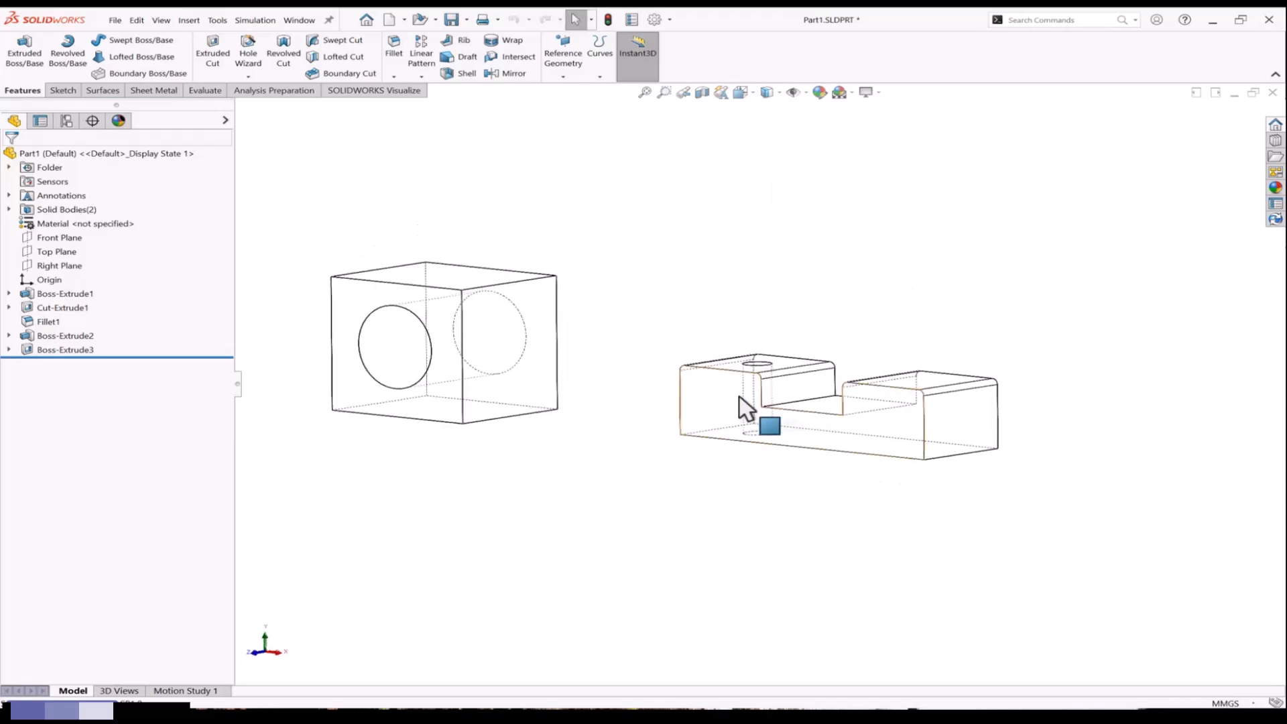
pyautogui.moveTo(751, 417); pyautogui.dragTo(589, 350, button='middle')
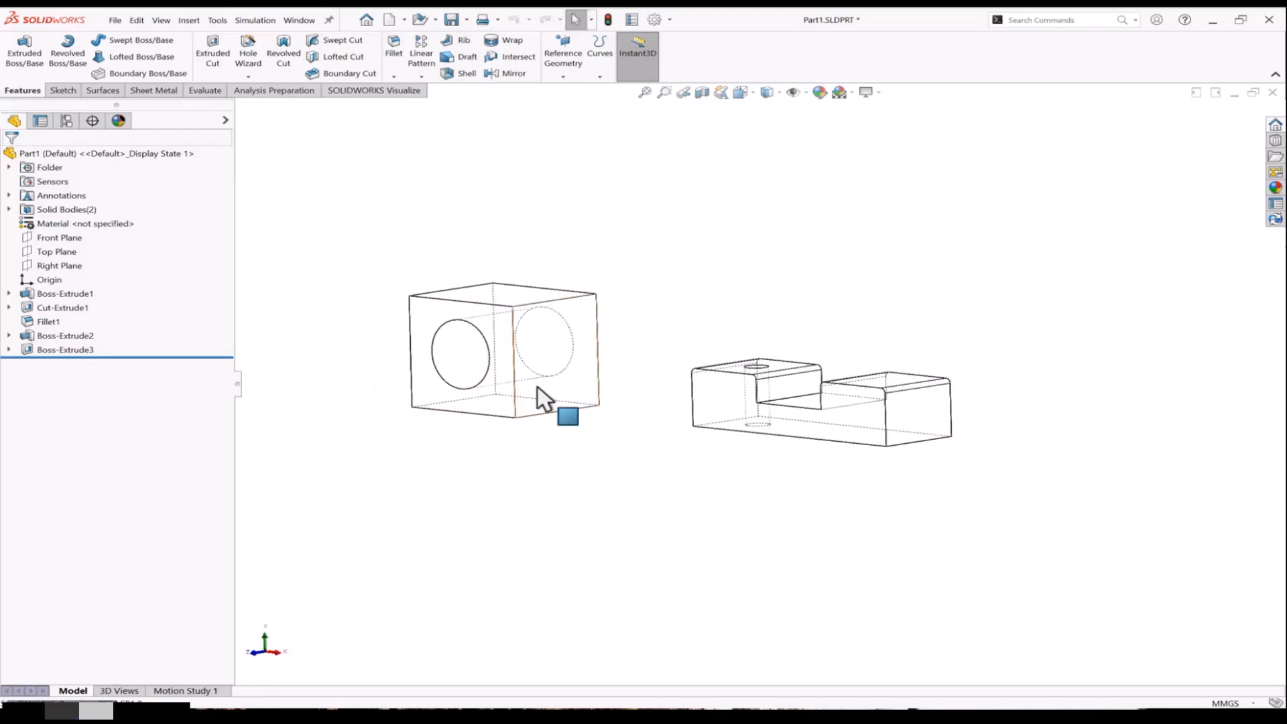
pyautogui.moveTo(719, 311); pyautogui.dragTo(785, 260, button='middle')
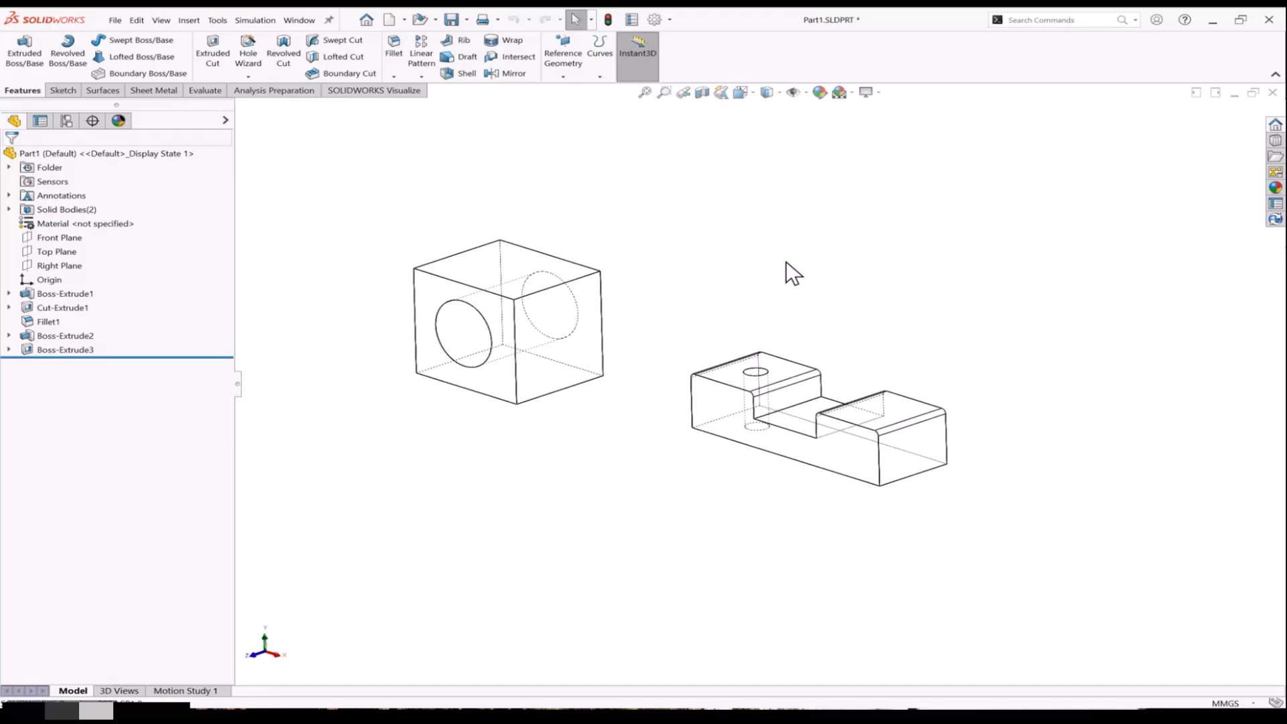
# Inspect both bodies in the Wireframe style, and return them to Shaded With Edges
pyautogui.click(778, 92)
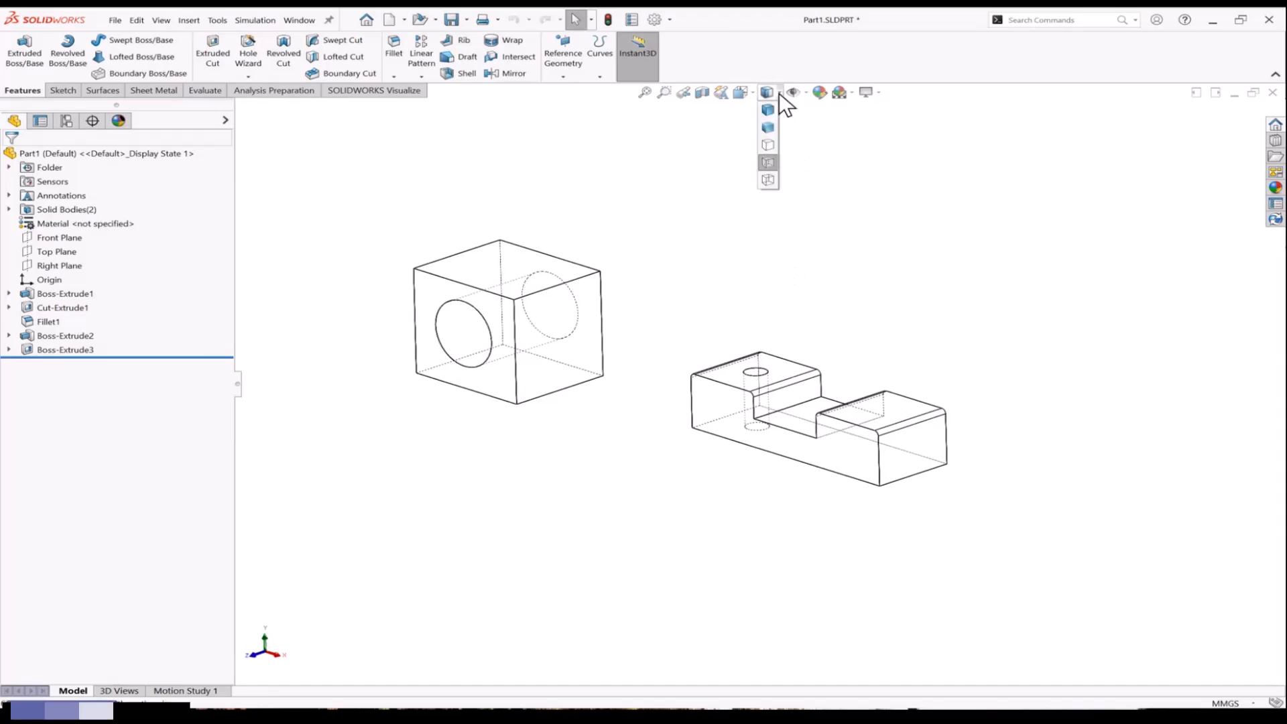
pyautogui.click(768, 180)
pyautogui.moveTo(894, 295)
pyautogui.mouseDown(button='middle')
pyautogui.moveTo(907, 439)
pyautogui.moveTo(907, 373)
pyautogui.moveTo(787, 253)
pyautogui.moveTo(782, 275)
pyautogui.moveTo(905, 295)
pyautogui.moveTo(882, 313)
pyautogui.mouseUp(button='middle')
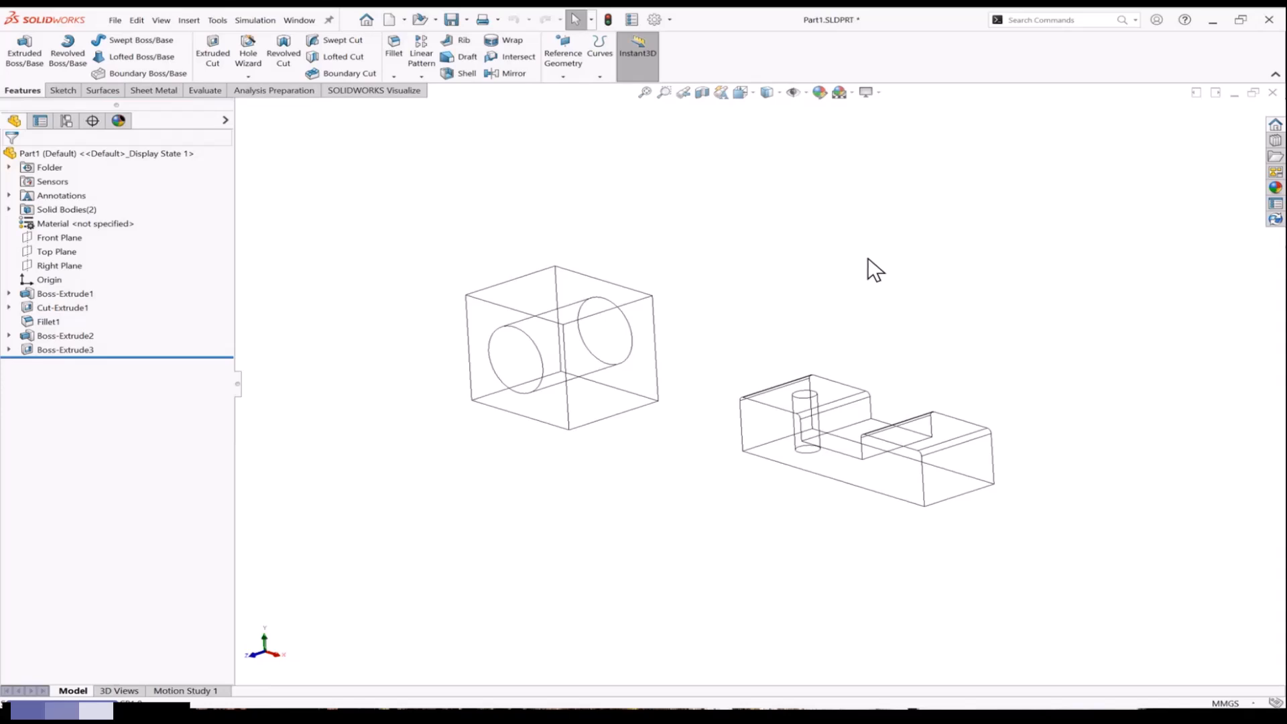
pyautogui.moveTo(867, 257); pyautogui.dragTo(869, 266, button='middle')
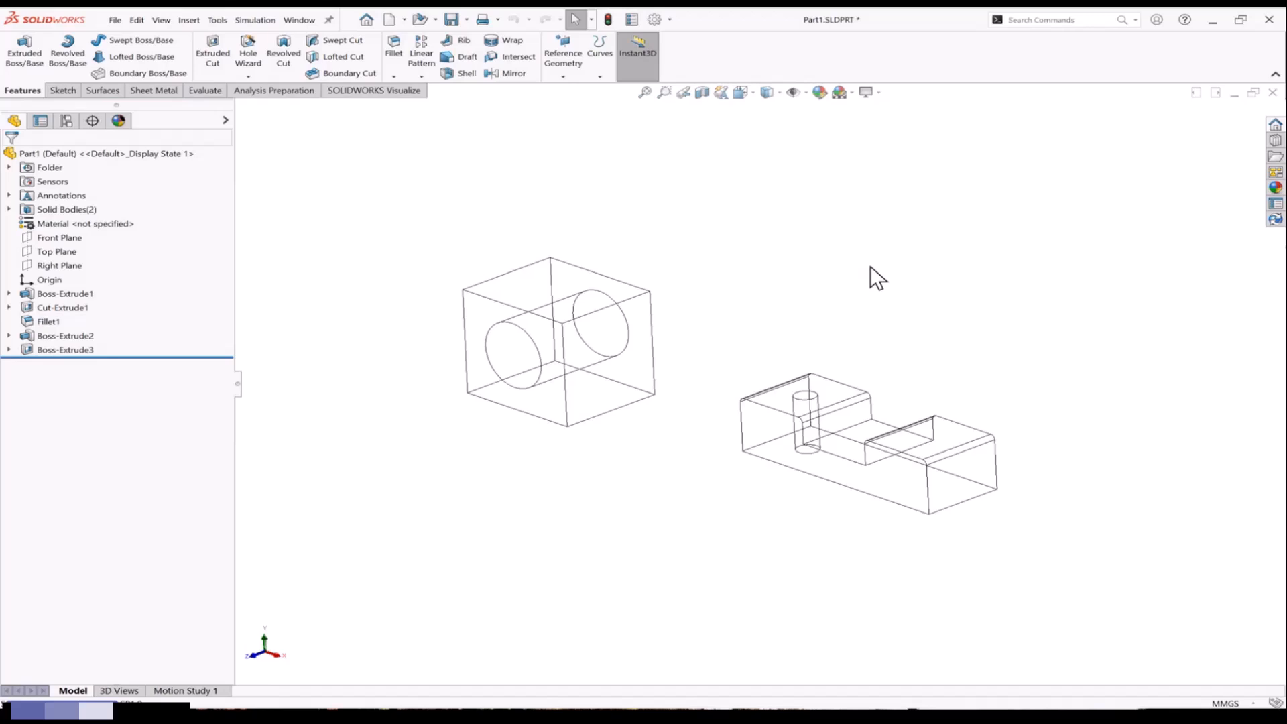
pyautogui.click(778, 92)
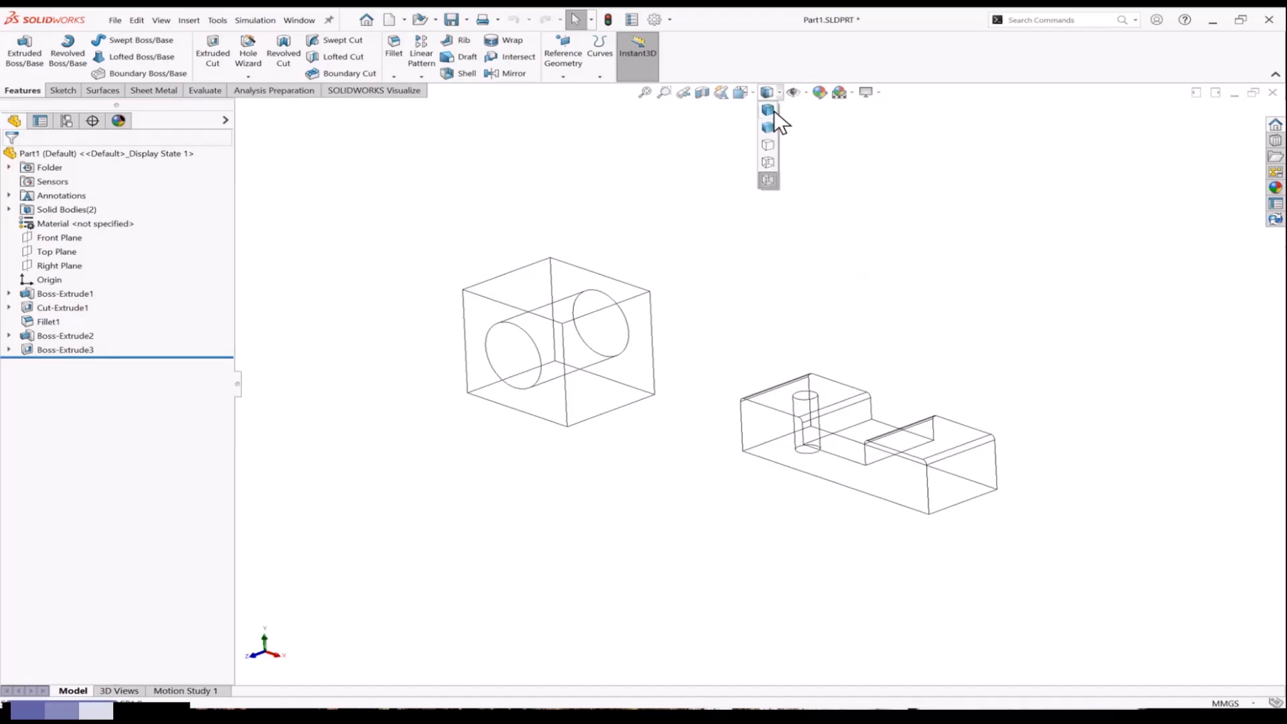
pyautogui.click(772, 110)
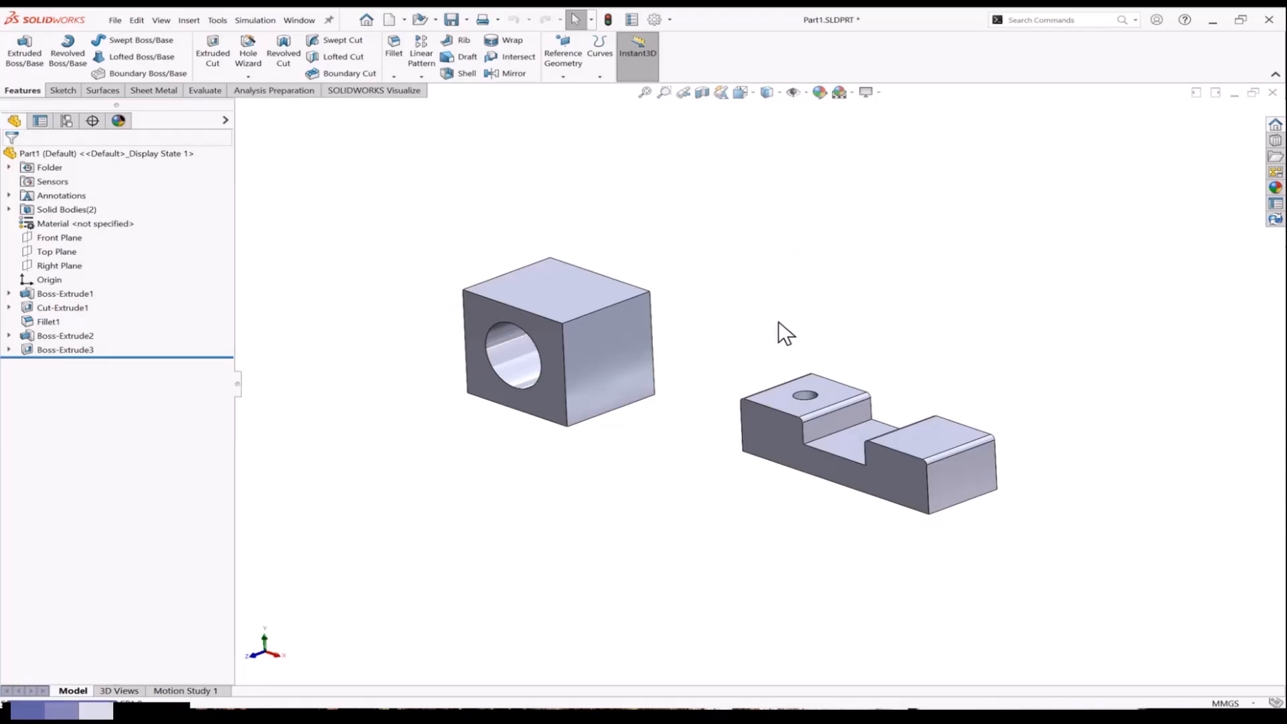
# Zoom out gradually until both bodies are tiny in the graphics area
pyautogui.scroll(2, 771, 349)
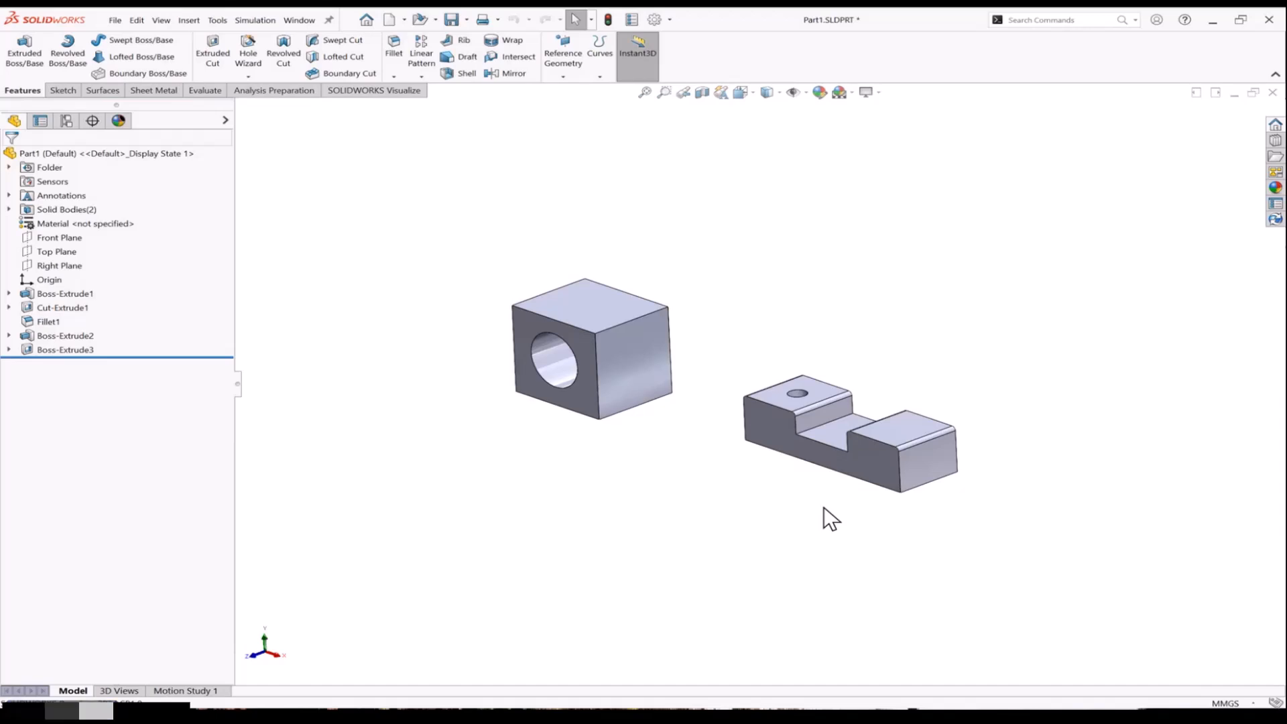
pyautogui.scroll(3, 823, 507)
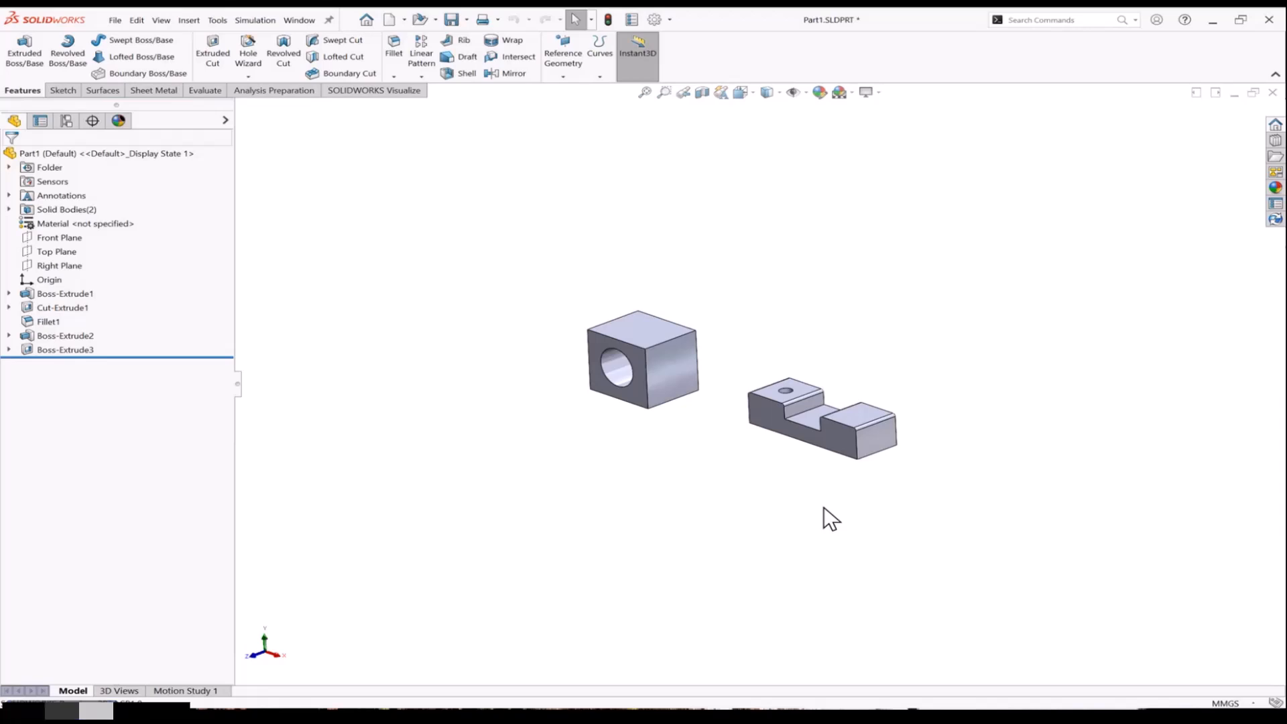
pyautogui.scroll(5, 822, 507)
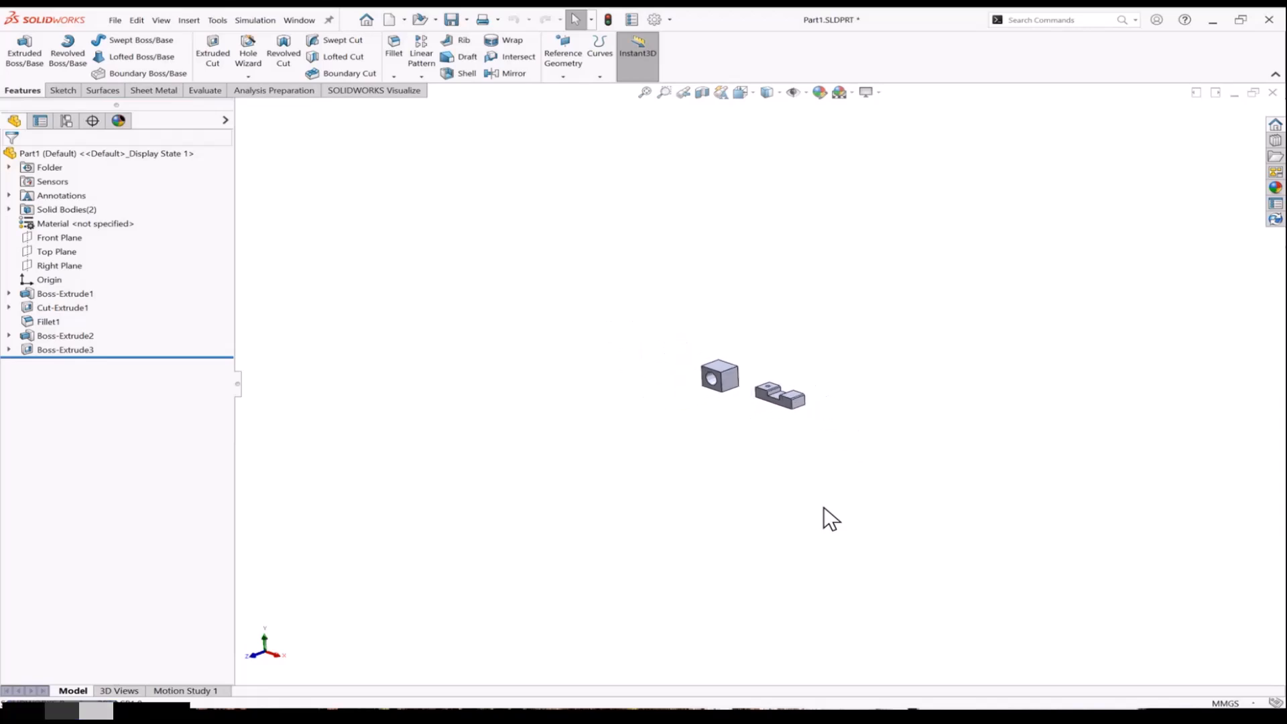
pyautogui.scroll(5, 822, 508)
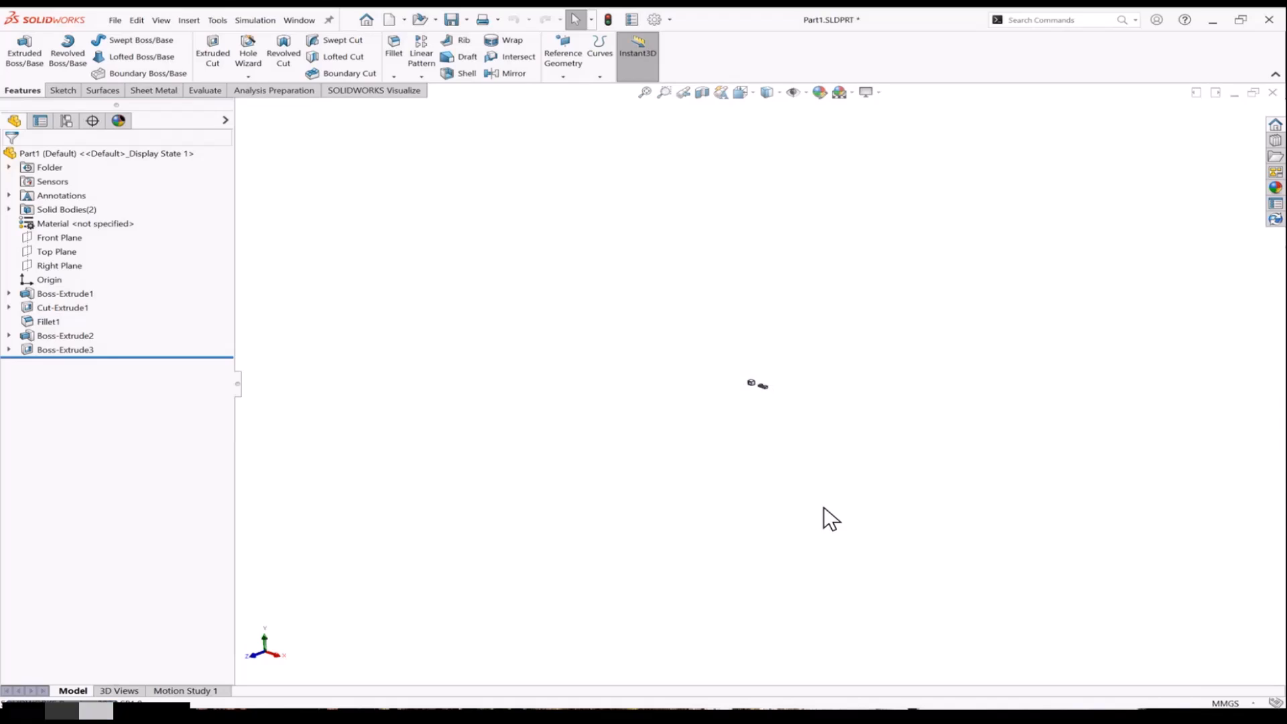
pyautogui.scroll(3, 822, 507)
pyautogui.scroll(3, 823, 507)
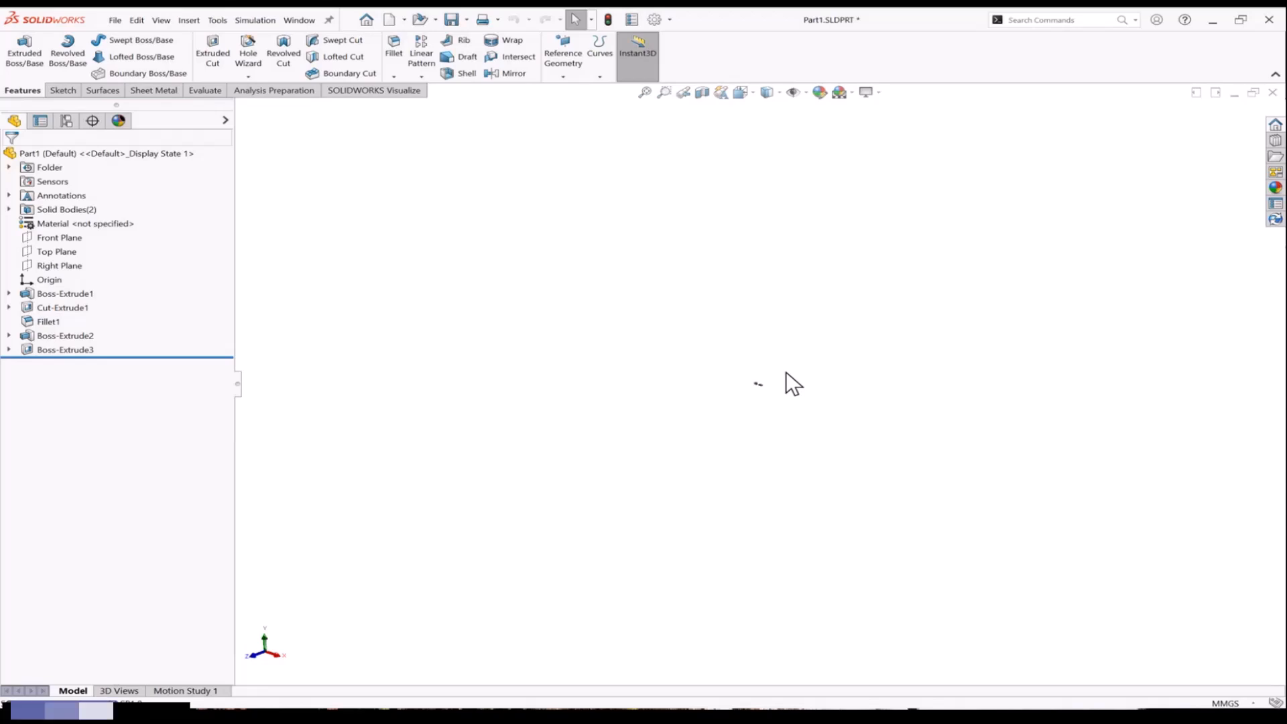
# Zoom in incrementally on the two bodies until the slotted block is shown at large scale
pyautogui.hotkey('shift', 'z')
pyautogui.hotkey('shift', 'z')
pyautogui.hotkey('shift', 'z')
pyautogui.hotkey('shift', 'z')
pyautogui.hotkey('shift', 'z')
pyautogui.hotkey('shift', 'z')
pyautogui.hotkey('shift', 'z')
pyautogui.hotkey('shift', 'z')
pyautogui.hotkey('shift', 'z')
pyautogui.hotkey('shift', 'z')
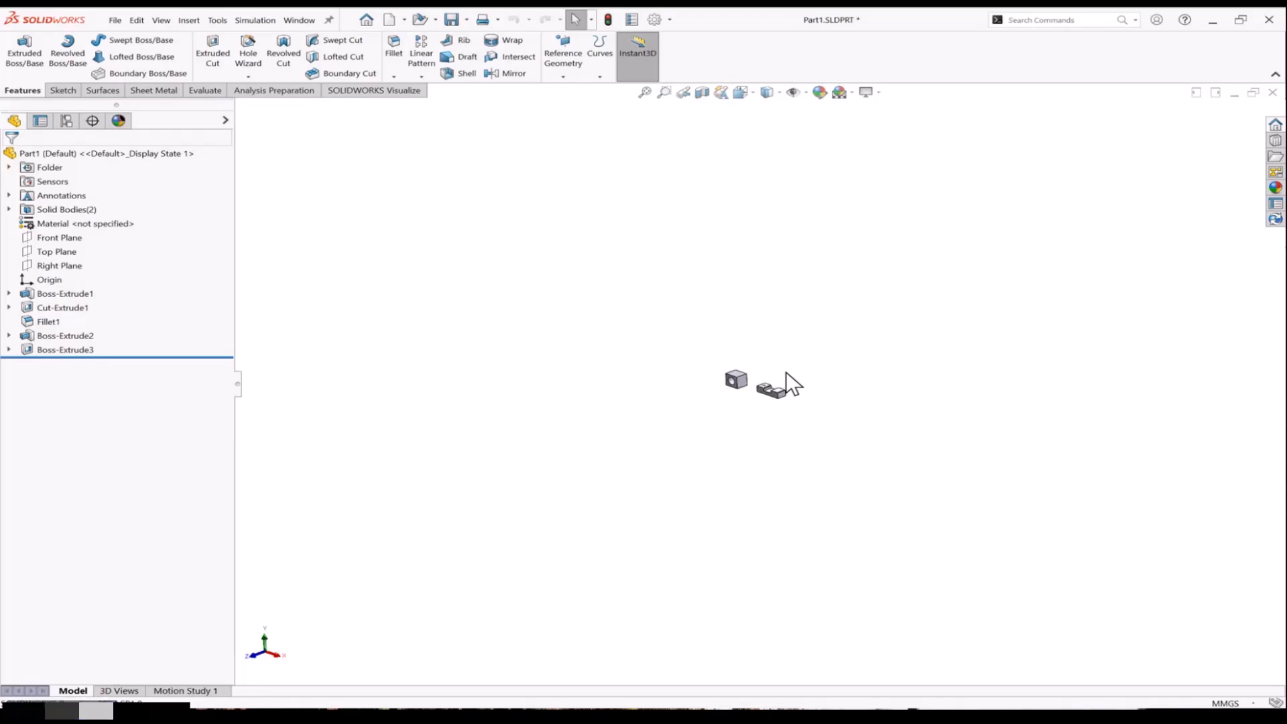
pyautogui.hotkey('shift', 'z')
pyautogui.hotkey('shift', 'z')
pyautogui.hotkey('shift', 'z')
pyautogui.hotkey('shift', 'z')
pyautogui.hotkey('shift', 'z')
pyautogui.hotkey('shift', 'z')
pyautogui.hotkey('shift', 'z')
pyautogui.hotkey('shift', 'z')
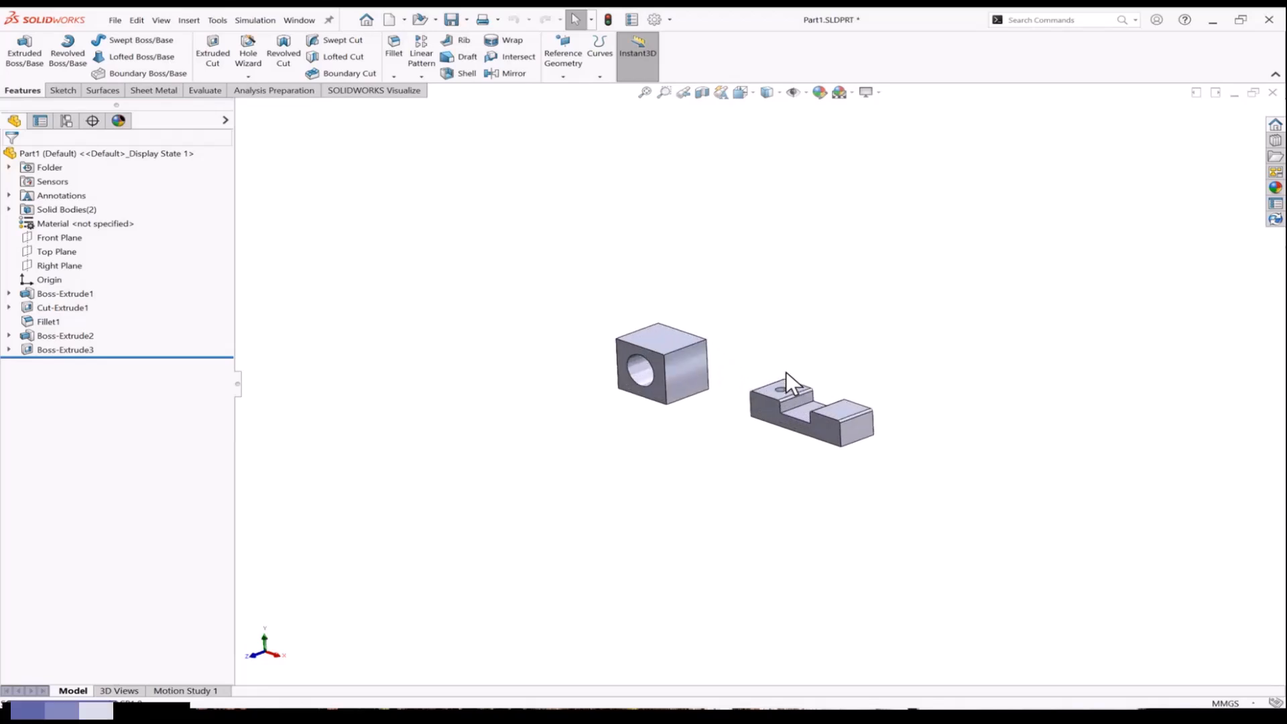
pyautogui.hotkey('shift', 'z')
pyautogui.hotkey('shift', 'z')
pyautogui.hotkey('shift', 'z')
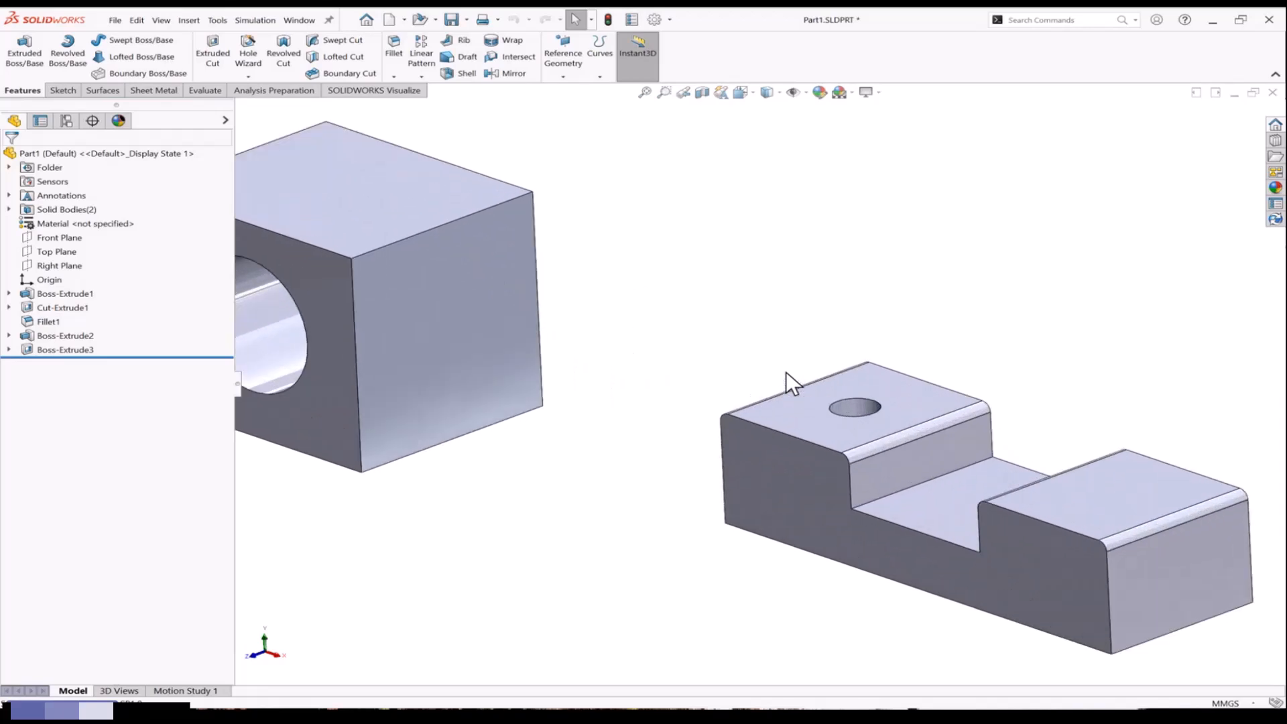
# Zoom out and in by increments around the two bodies, and fit the whole part in the view
pyautogui.press('z')
pyautogui.press('z')
pyautogui.press('z')
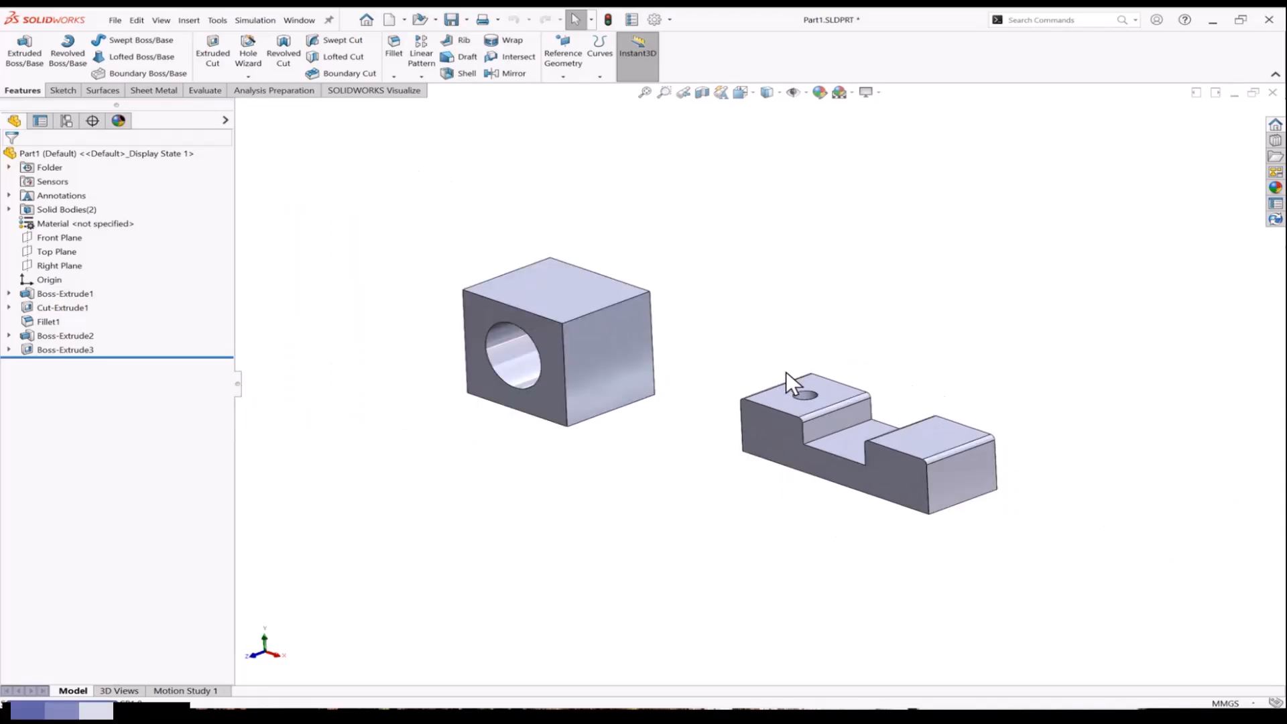
pyautogui.hotkey('shift', 'z')
pyautogui.hotkey('shift', 'z')
pyautogui.hotkey('shift', 'z')
pyautogui.hotkey('shift', 'z')
pyautogui.hotkey('shift', 'z')
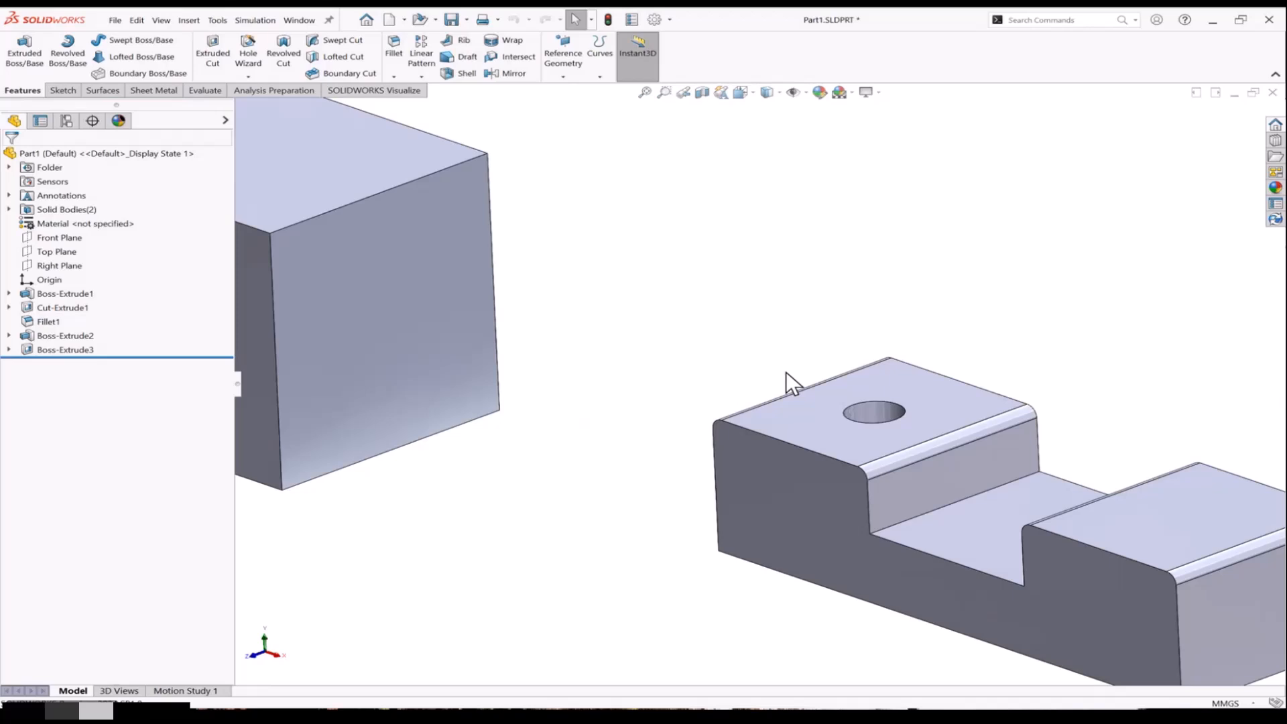
pyautogui.hotkey('shift', 'z')
pyautogui.press('z')
pyautogui.press('z')
pyautogui.press('z')
pyautogui.press('z')
pyautogui.press('z')
pyautogui.press('z')
pyautogui.press('z')
pyautogui.press('z')
pyautogui.press('z')
pyautogui.press('z')
pyautogui.press('z')
pyautogui.press('z')
pyautogui.press('z')
pyautogui.press('z')
pyautogui.press('z')
pyautogui.press('z')
pyautogui.press('z')
pyautogui.press('z')
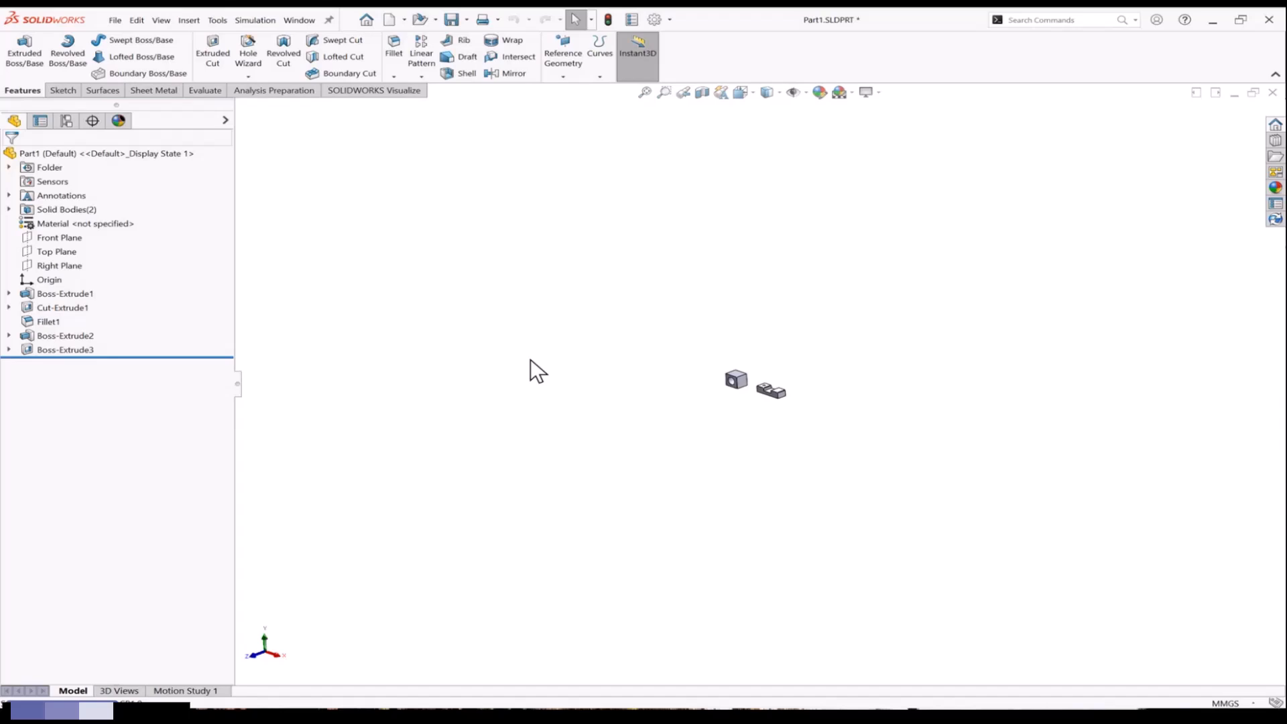
pyautogui.press('f')
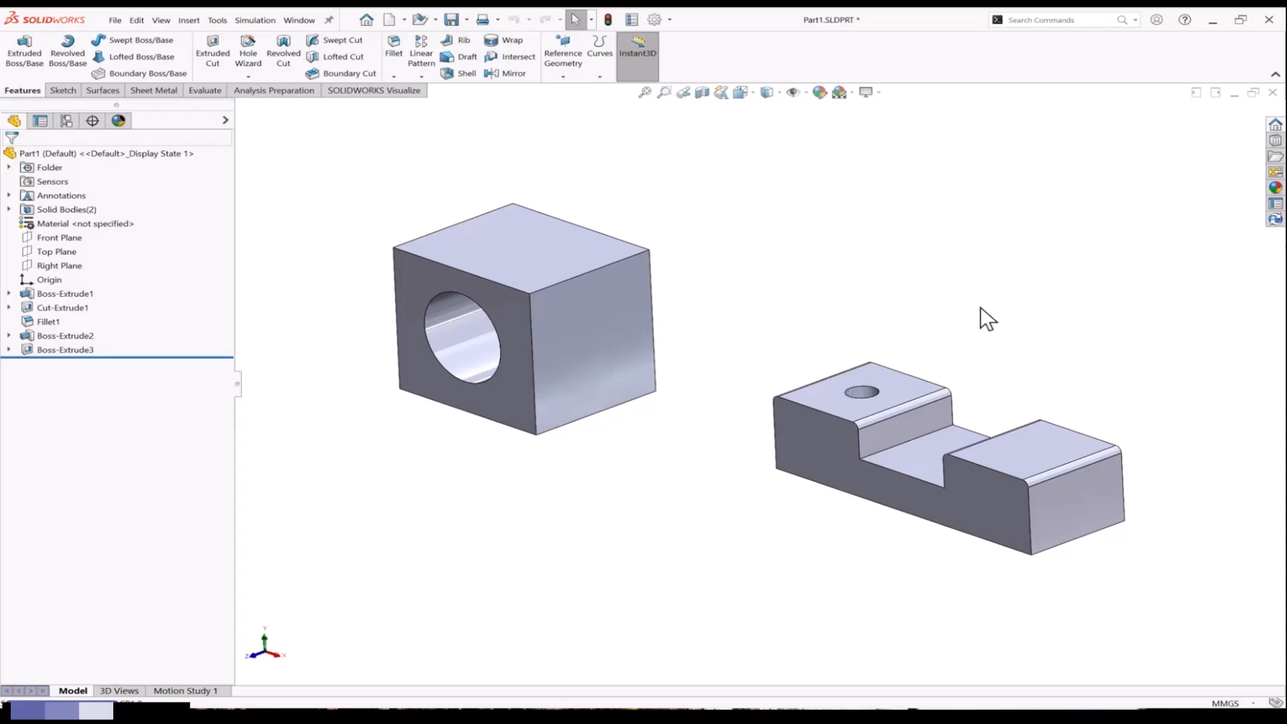
# View both bodies in the Front orientation, followed by the Back orientation
pyautogui.scroll(2, 744, 282)
pyautogui.click(749, 94)
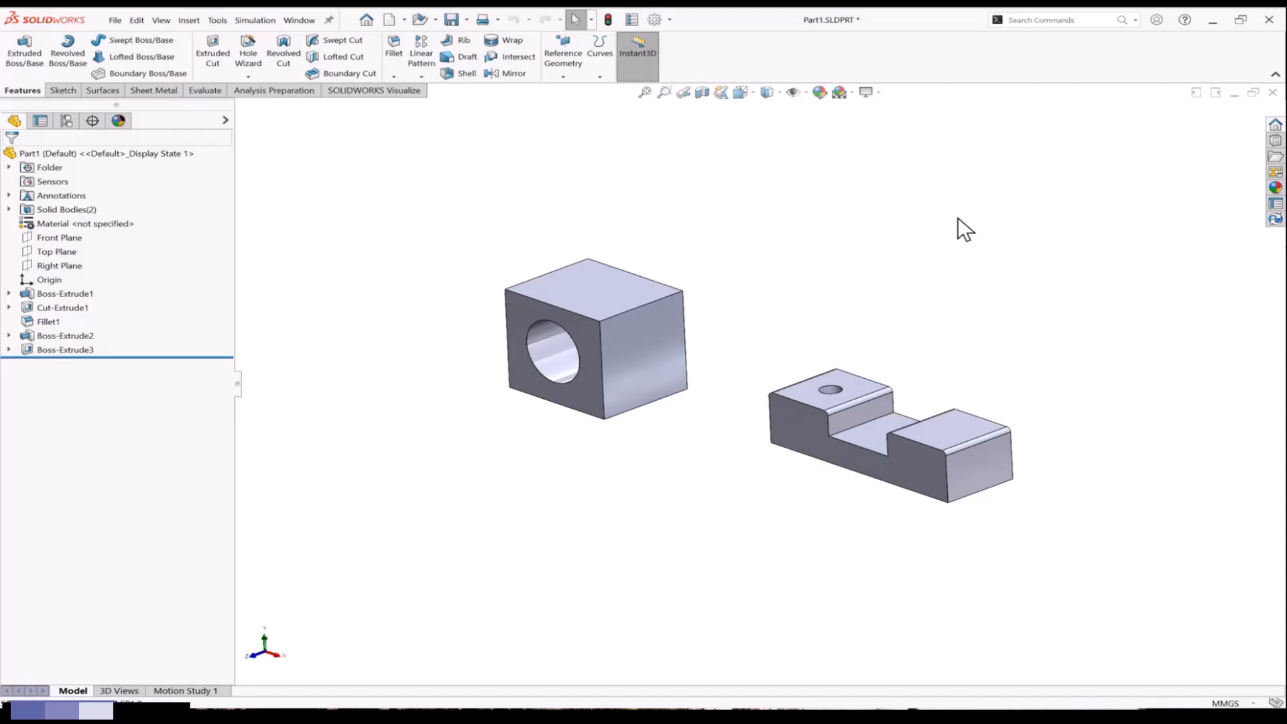
pyautogui.press('space')
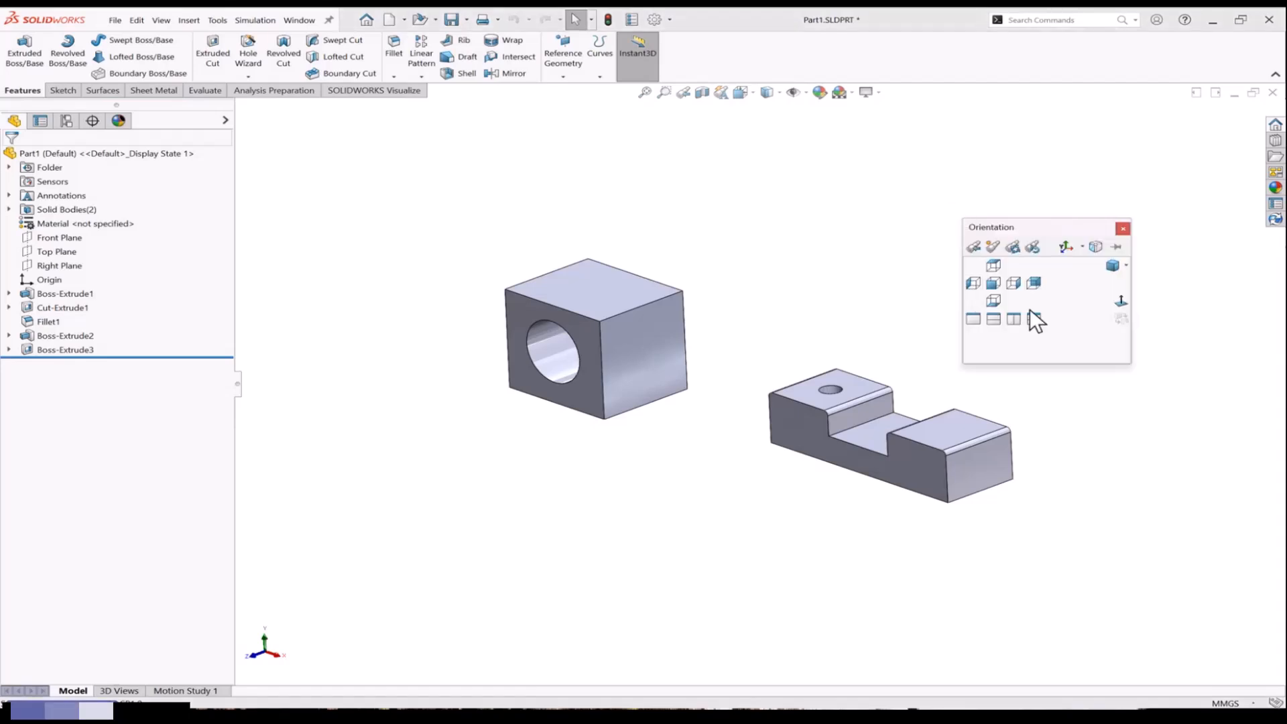
pyautogui.click(993, 282)
pyautogui.press('space')
pyautogui.click(978, 291)
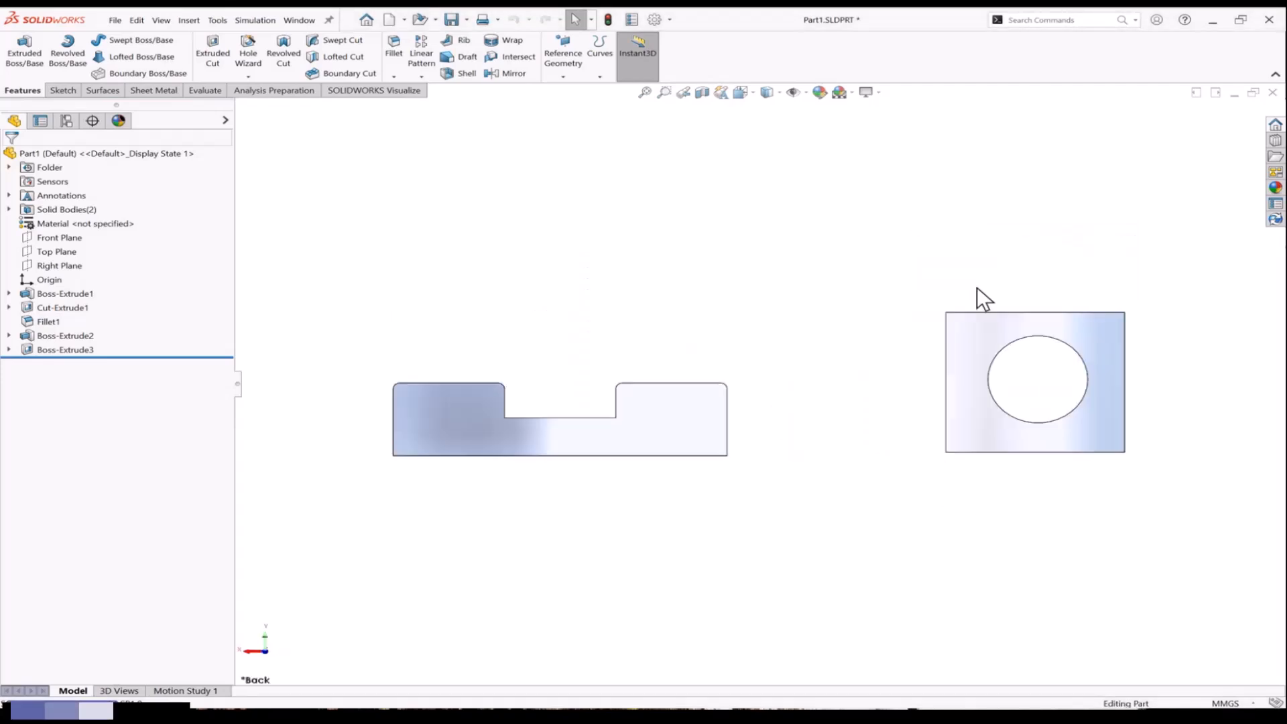
# Display the part in four viewports, and return to a single viewport showing both bodies from an oblique angle
pyautogui.press('space')
pyautogui.click(902, 324)
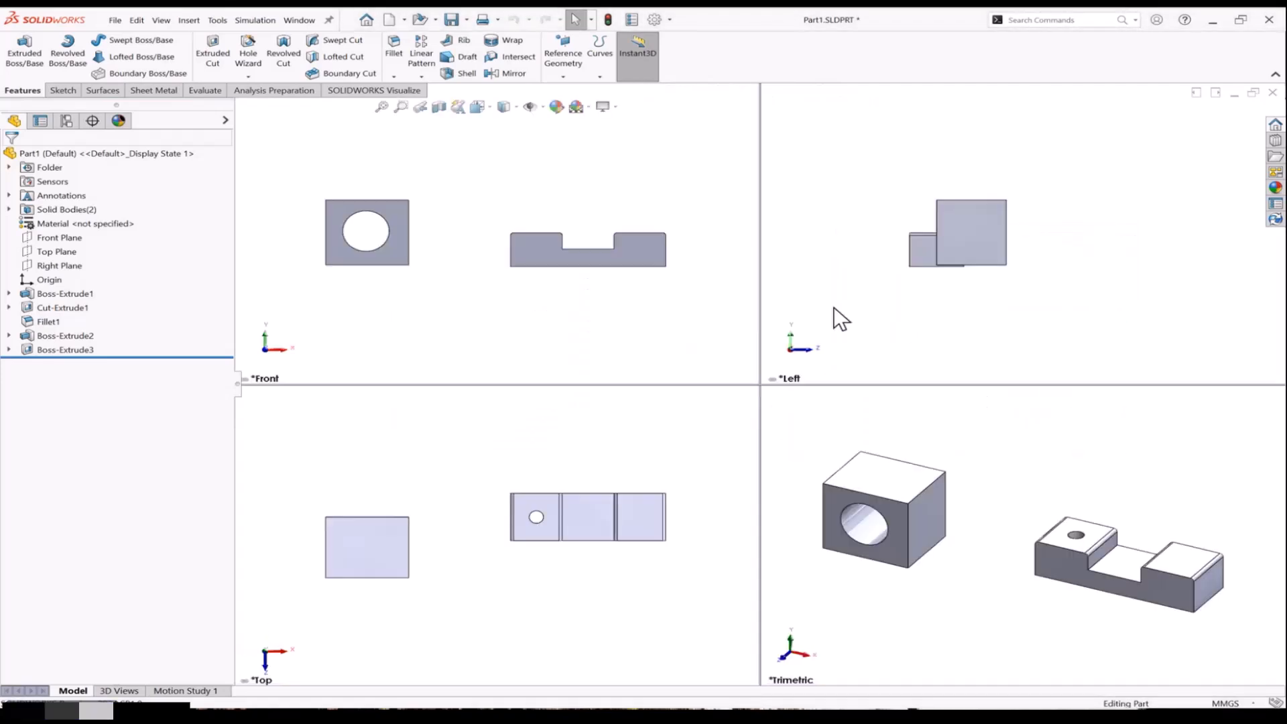
pyautogui.press('space')
pyautogui.click(827, 324)
pyautogui.moveTo(826, 317); pyautogui.dragTo(1003, 441, button='middle')
pyautogui.scroll(-3, 1003, 441)
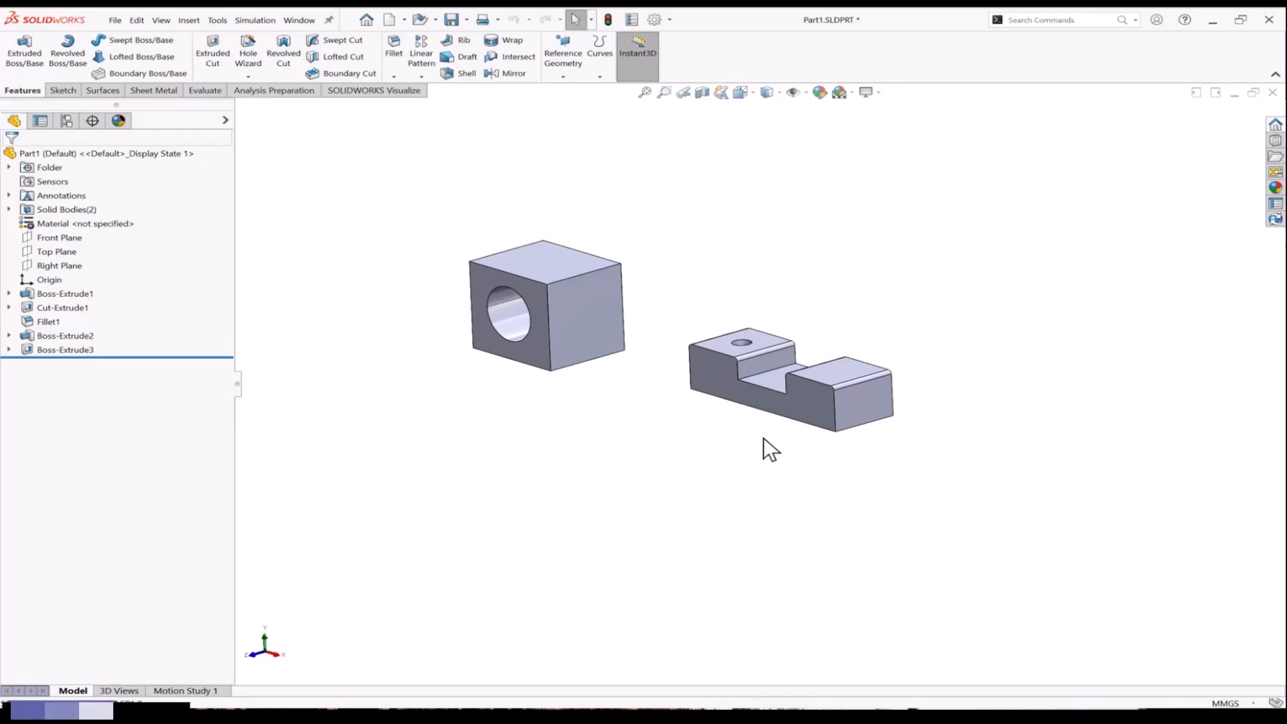
# Start a sketch on the slotted block's front face, and return the orbited model to the Normal To view
pyautogui.click(747, 379)
pyautogui.click(753, 350)
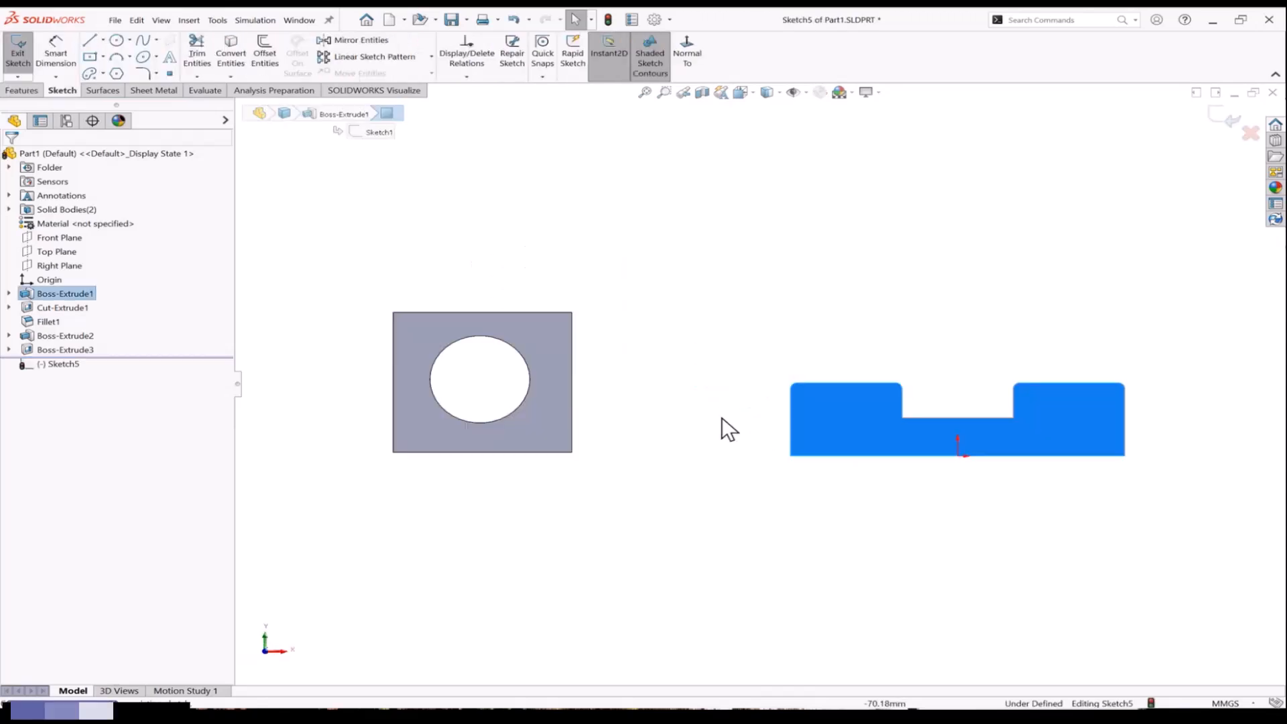
pyautogui.scroll(-2, 961, 453)
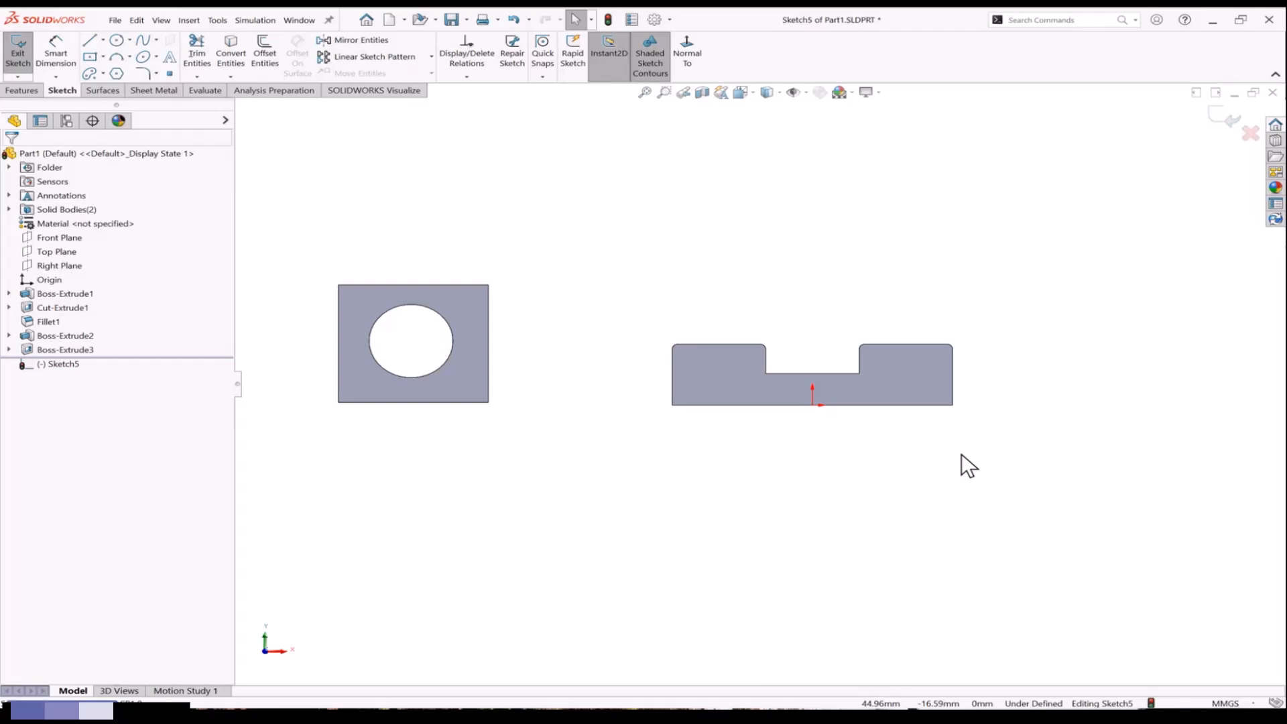
pyautogui.moveTo(931, 432); pyautogui.dragTo(869, 484, button='middle')
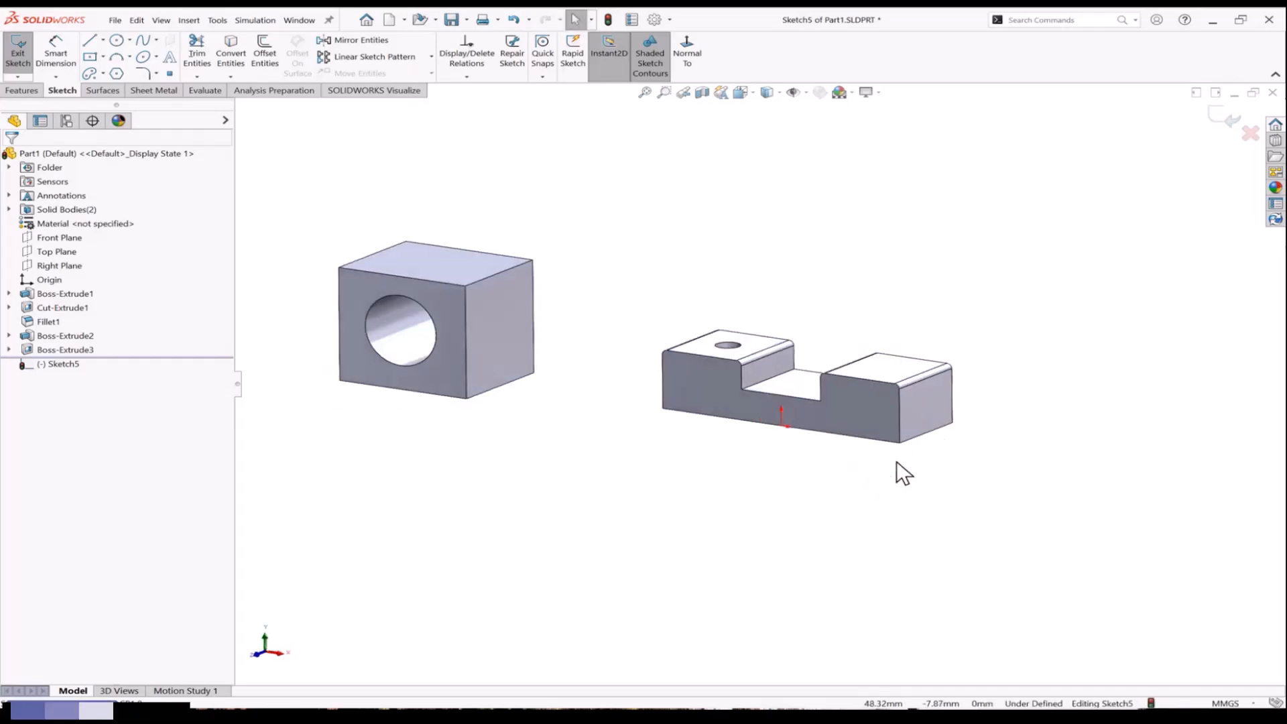
pyautogui.moveTo(896, 461); pyautogui.dragTo(884, 475, button='middle')
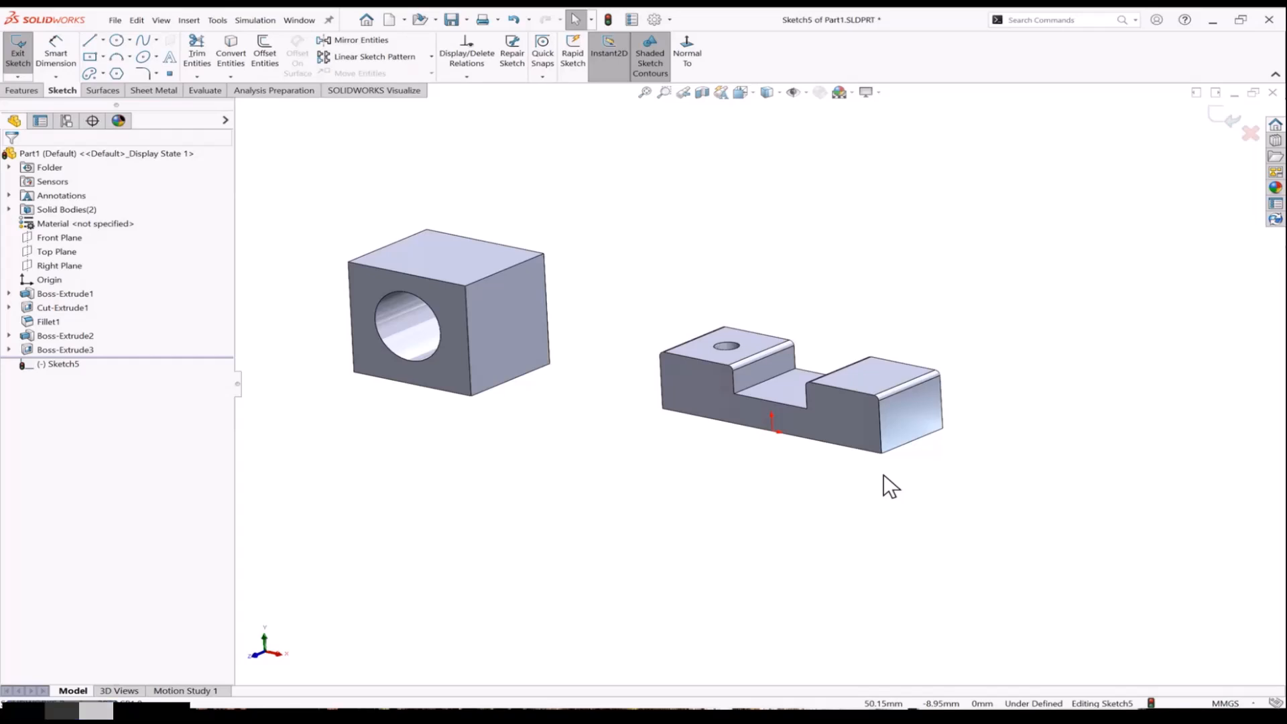
pyautogui.hotkey('ctrl', '8')
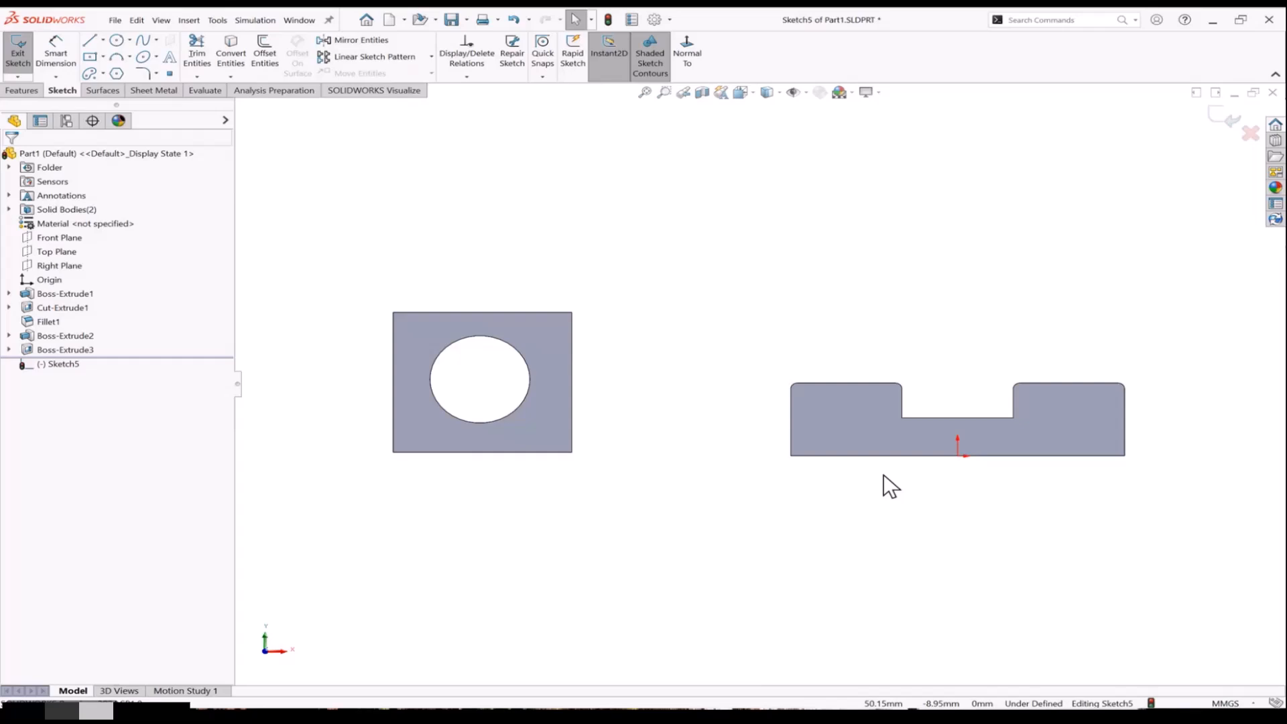
# Orbit the model away from the sketch plane, search the commands for "Normal", and clear the search
pyautogui.scroll(-2, 883, 473)
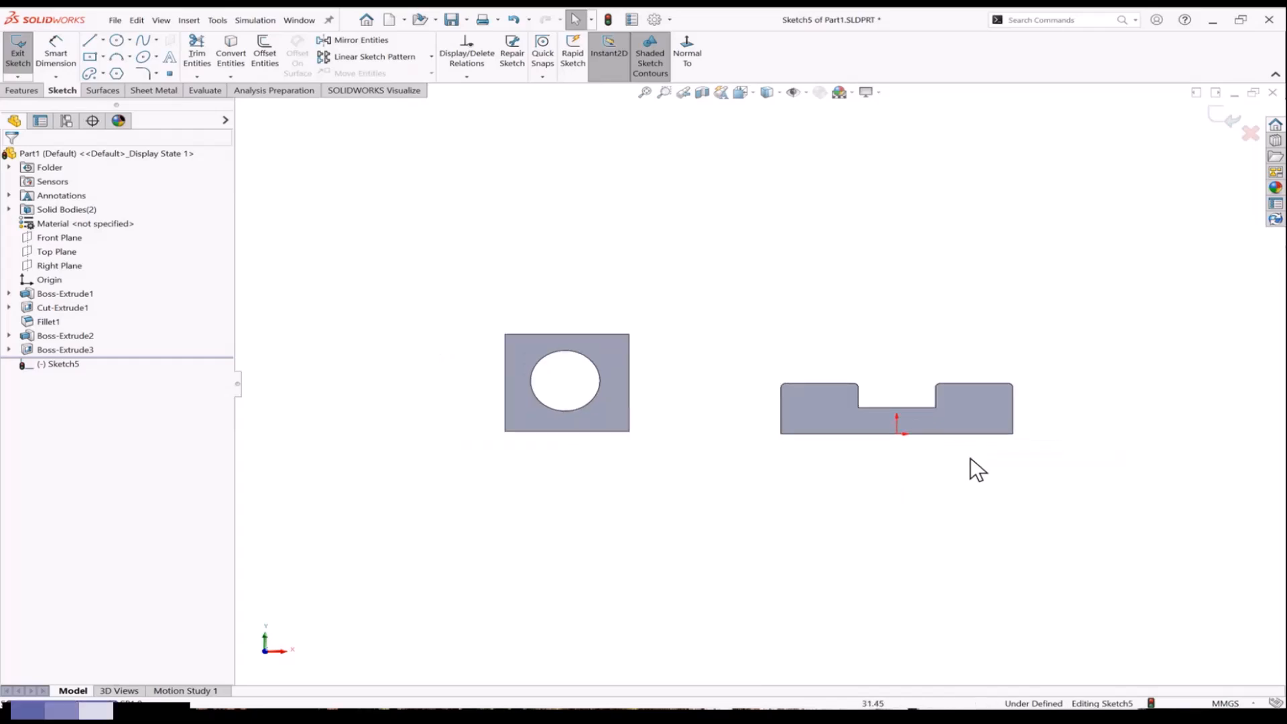
pyautogui.scroll(1, 970, 457)
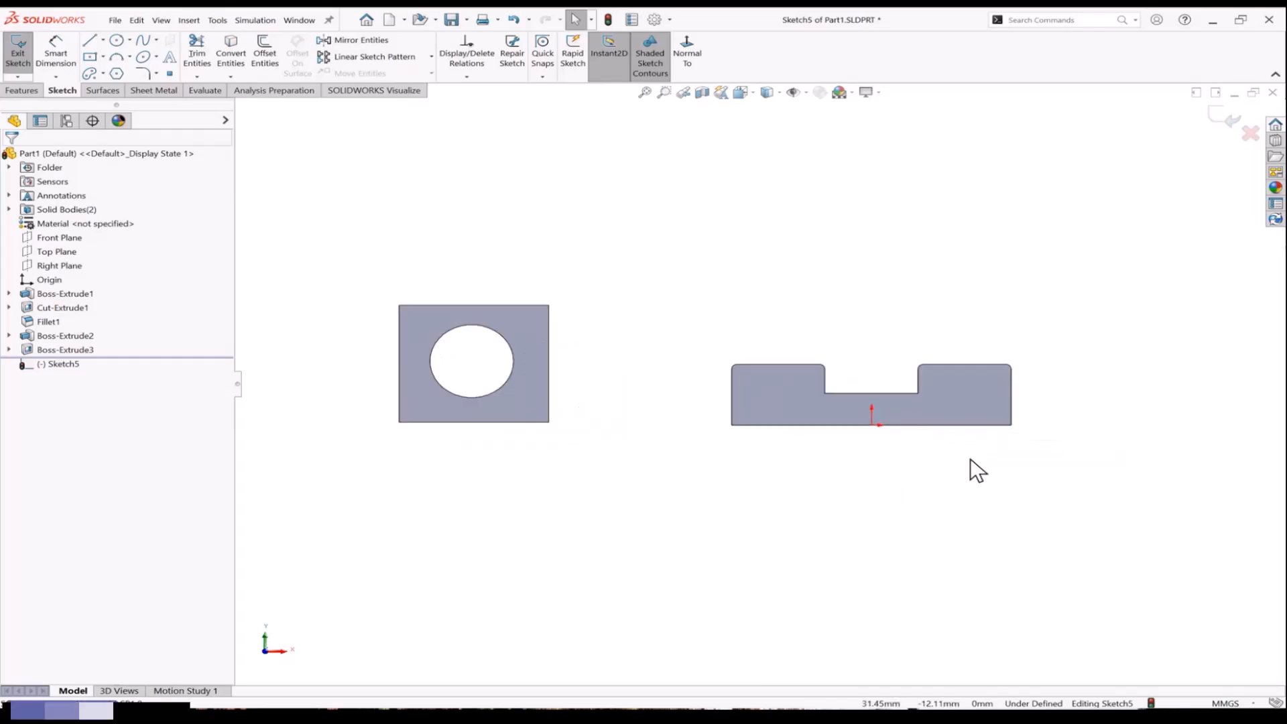
pyautogui.moveTo(988, 444); pyautogui.dragTo(951, 481, button='middle')
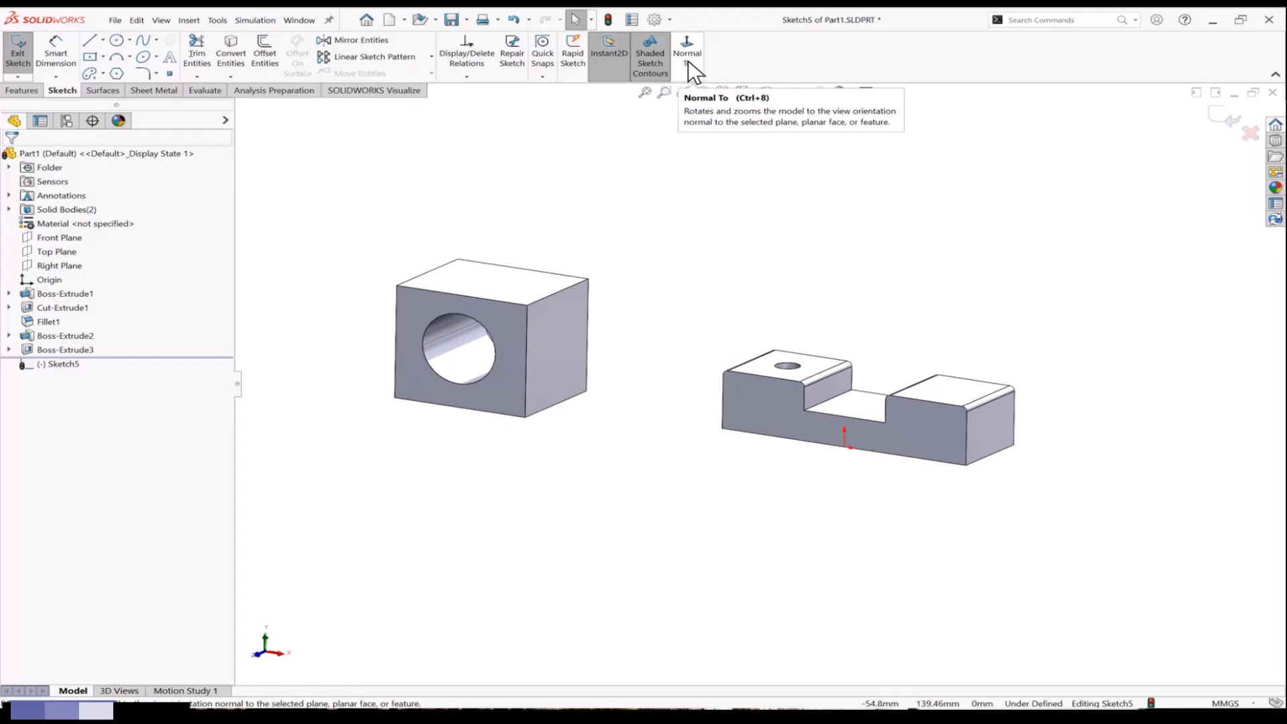
pyautogui.click(1035, 20)
pyautogui.write('Normal')
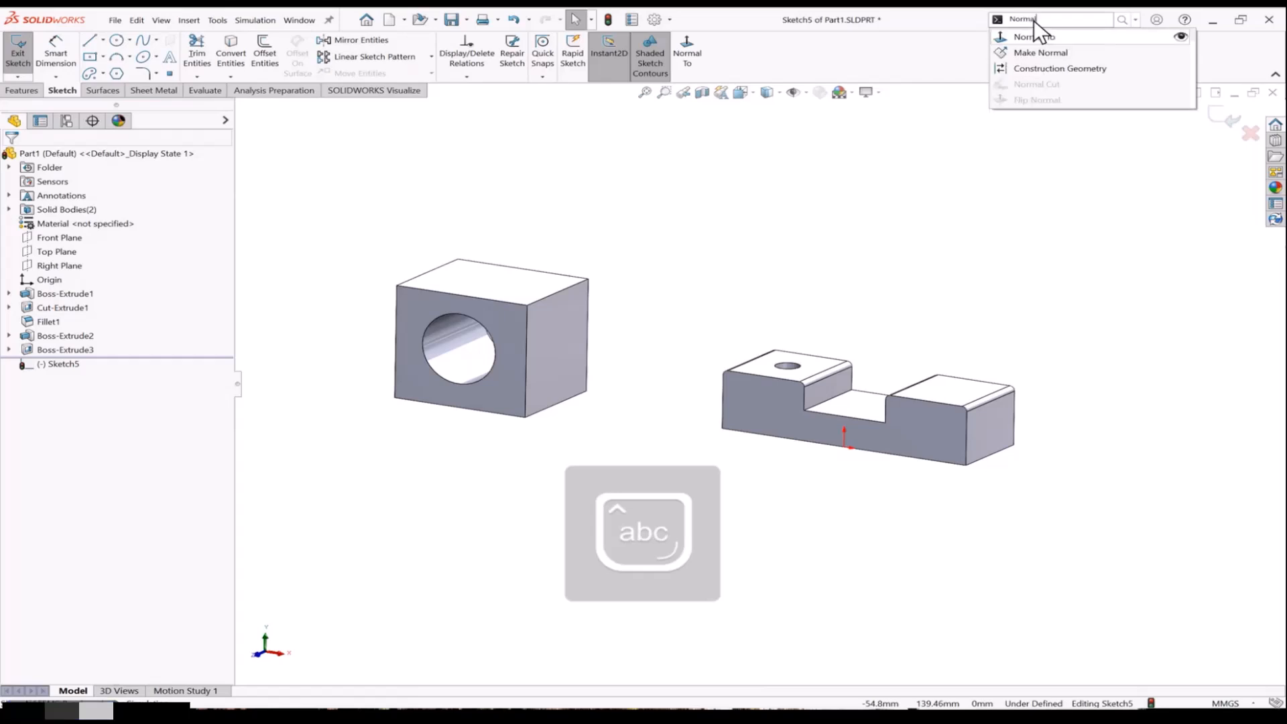
pyautogui.moveTo(1044, 40); pyautogui.dragTo(972, 51)
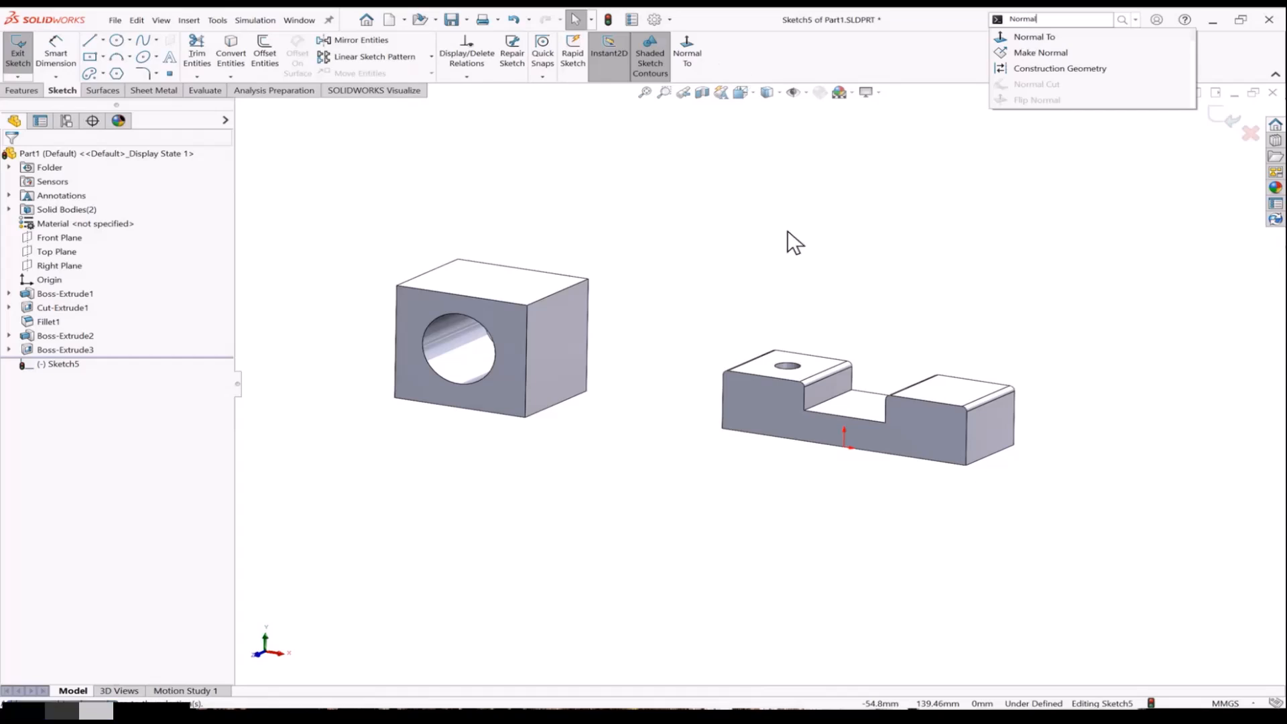
pyautogui.moveTo(1047, 20); pyautogui.dragTo(967, 22)
pyautogui.press('BackSpace')
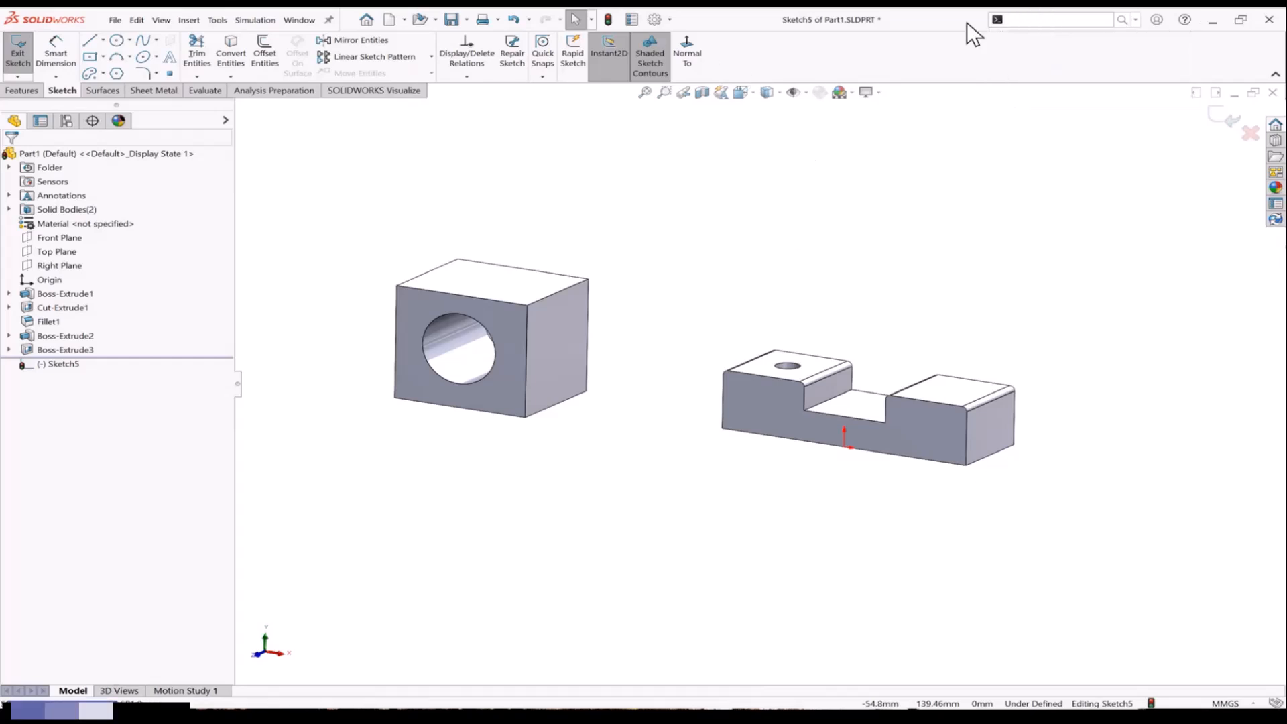
# Sketch a circle with a radius of about 6 mm on the raised end of the slotted block nearest the other body, viewed normal to the sketch
pyautogui.moveTo(997, 185); pyautogui.dragTo(942, 207, button='middle')
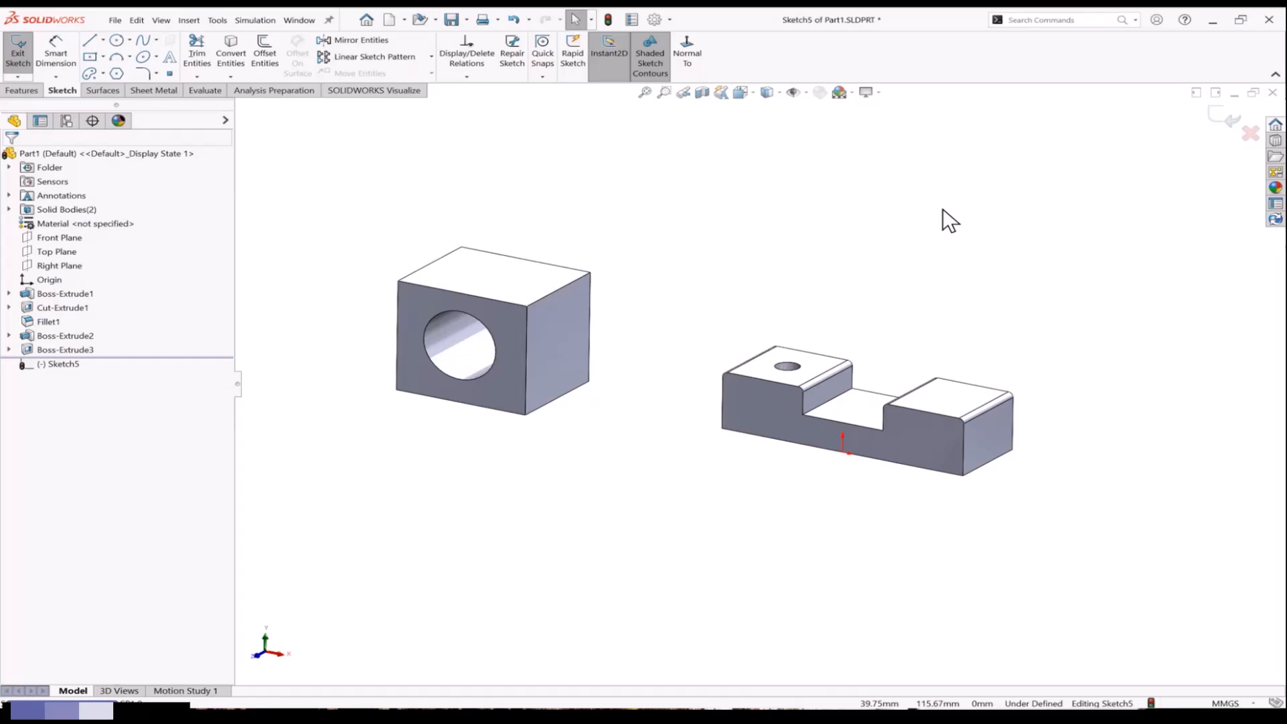
pyautogui.moveTo(927, 223); pyautogui.dragTo(870, 263, button='middle')
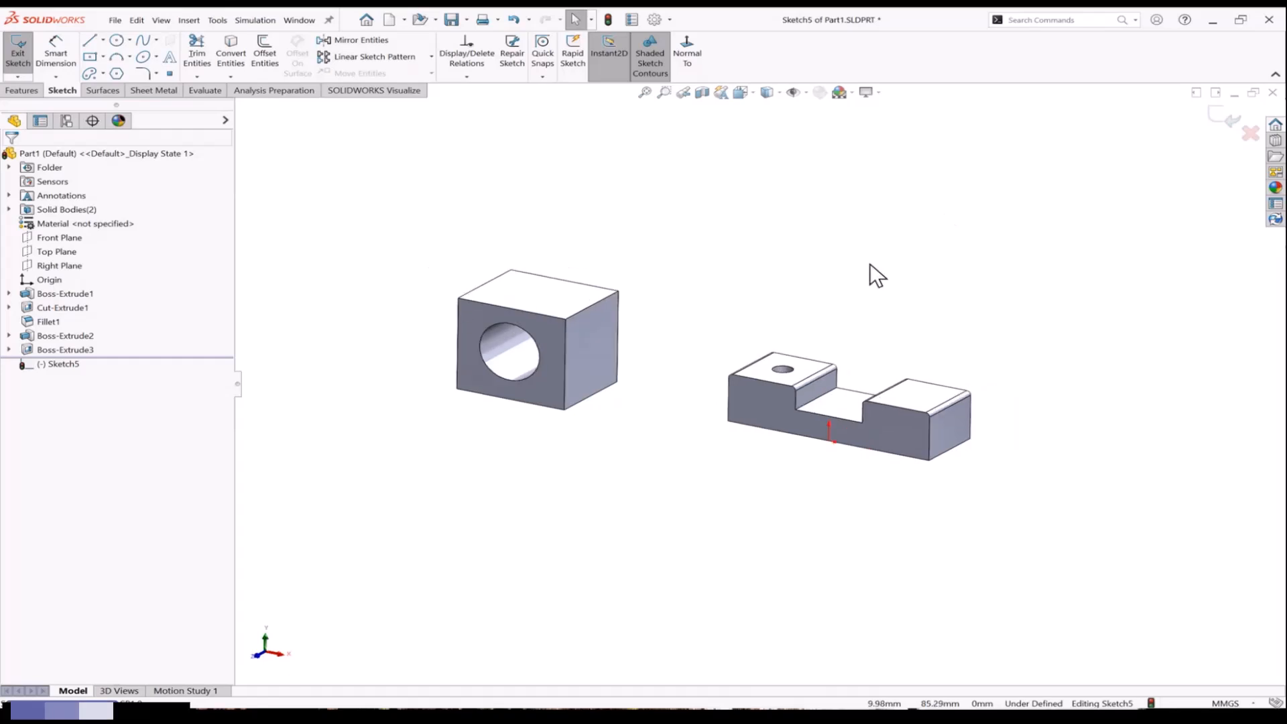
pyautogui.press('s')
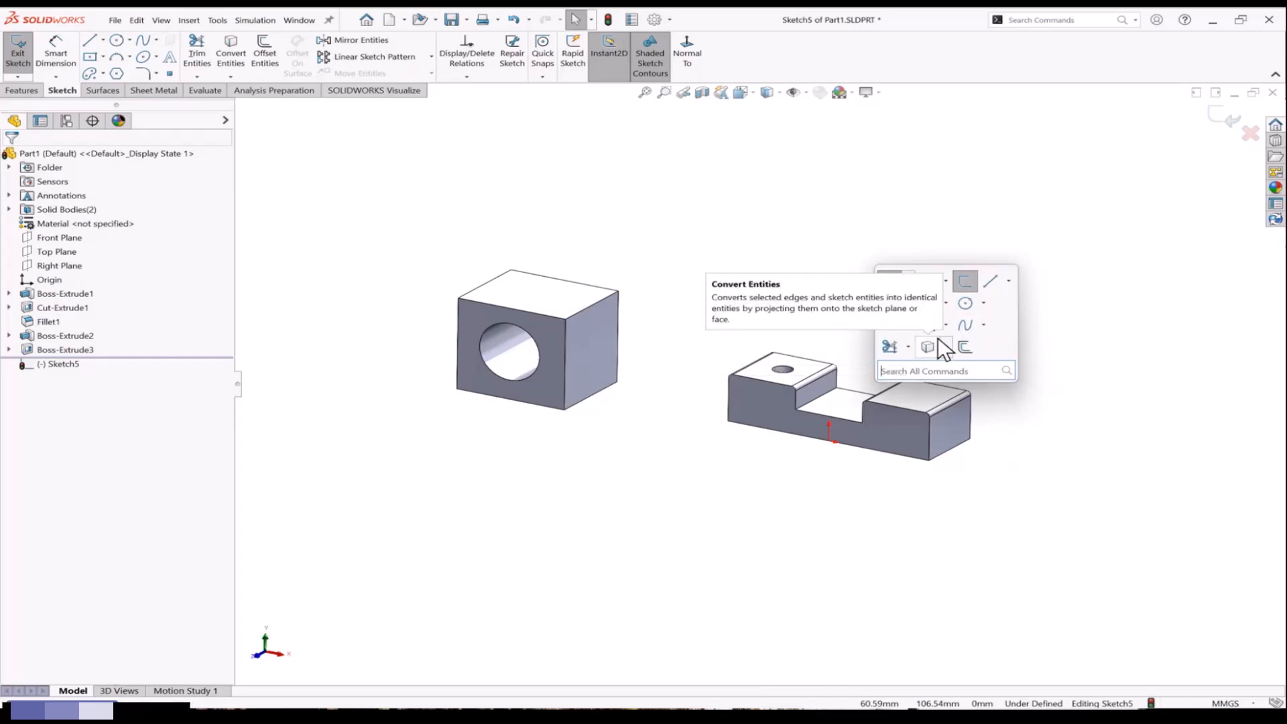
pyautogui.click(967, 307)
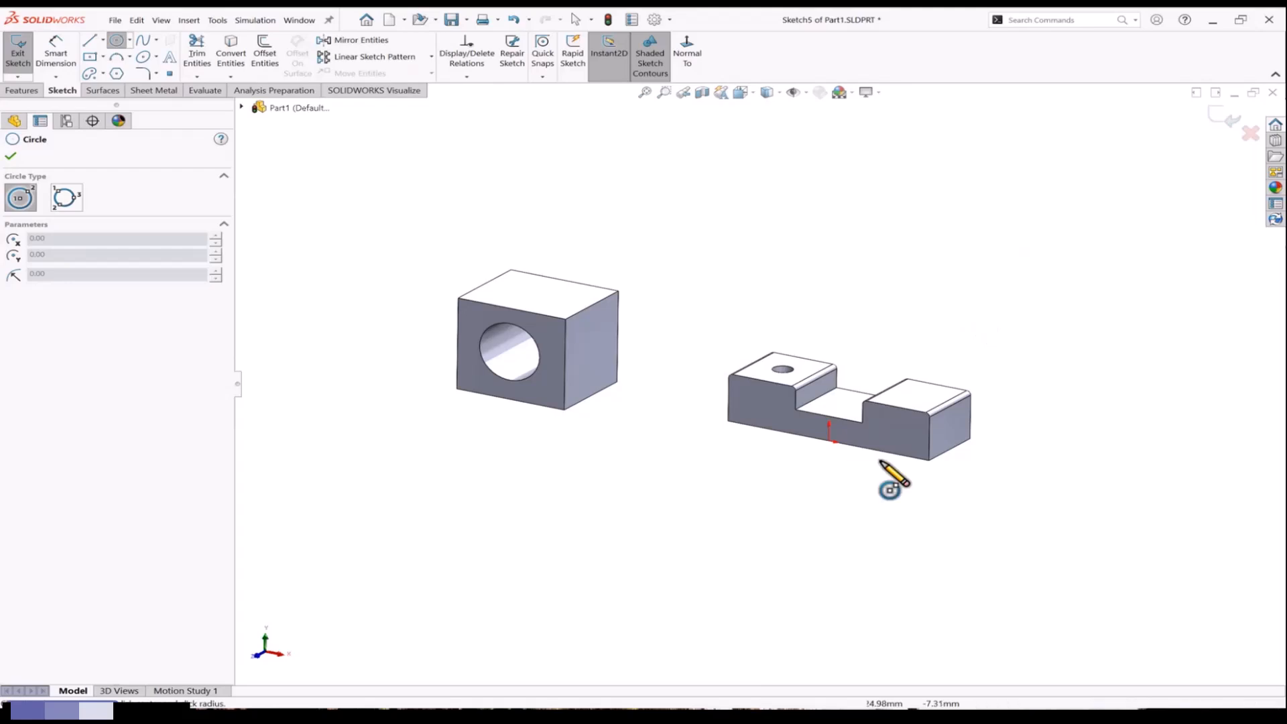
pyautogui.scroll(-2, 881, 462)
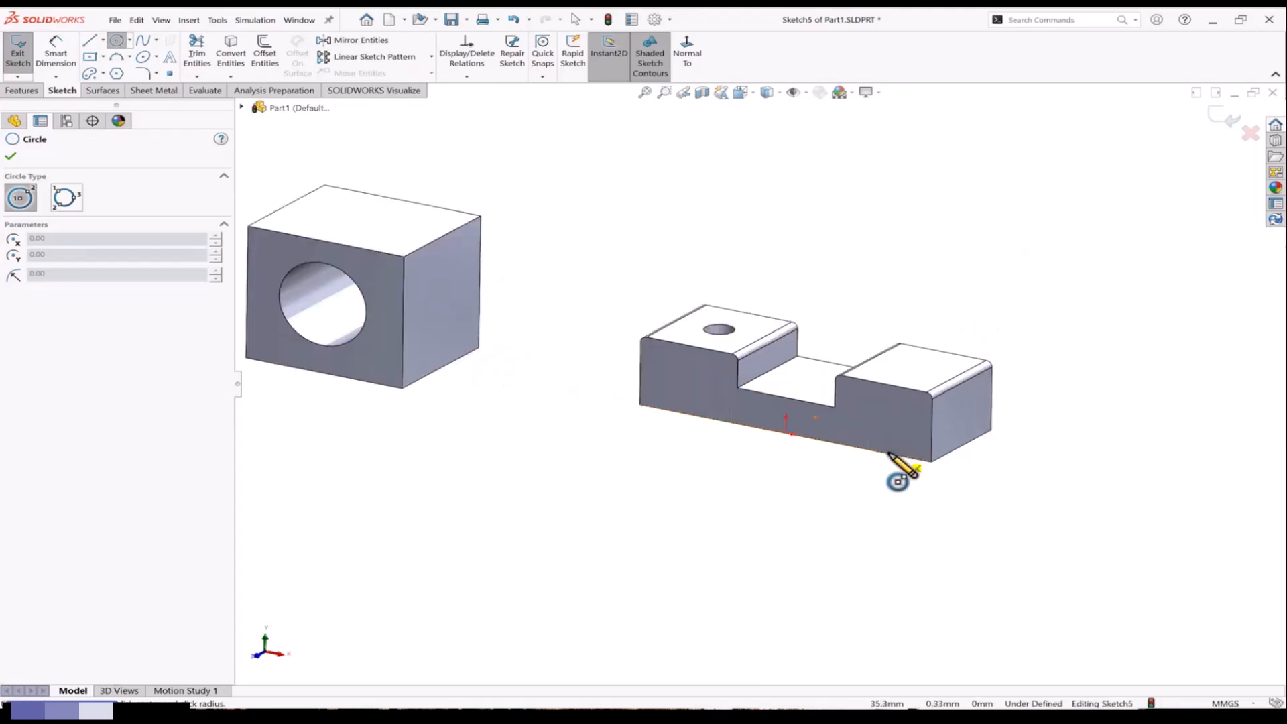
pyautogui.hotkey('ctrl', '8')
pyautogui.click(834, 414)
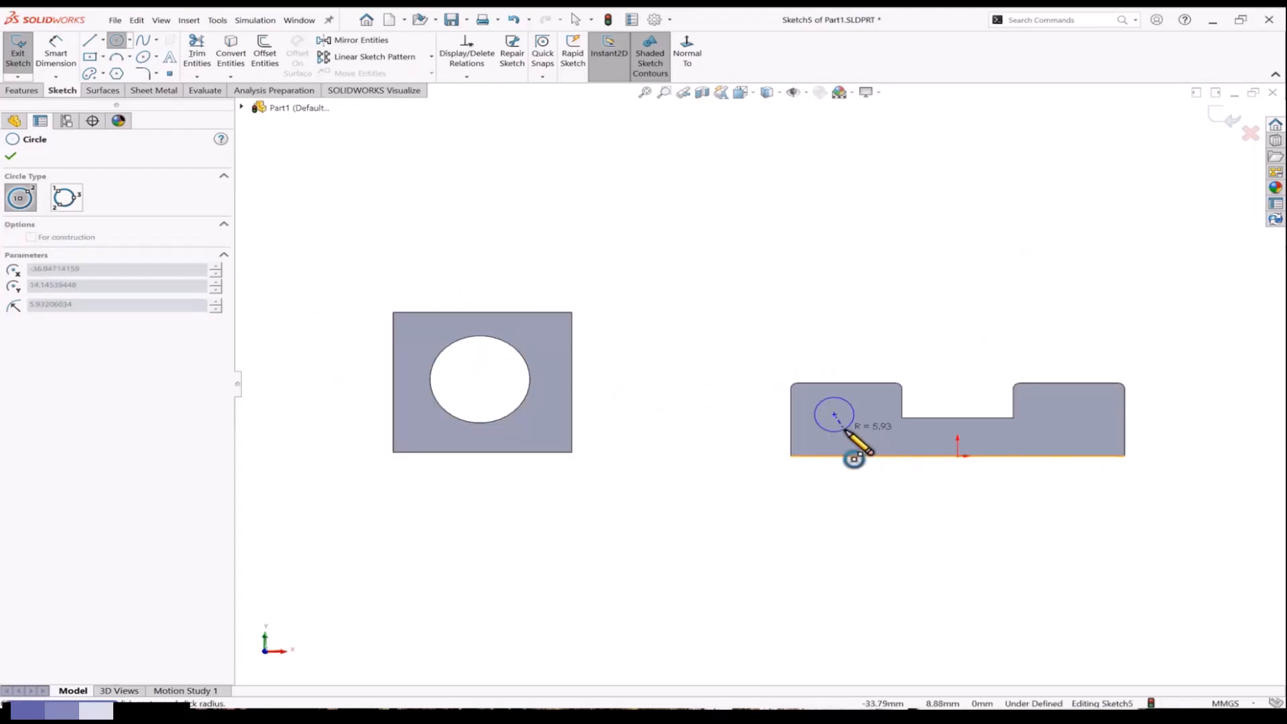
pyautogui.click(848, 433)
pyautogui.press('Escape')
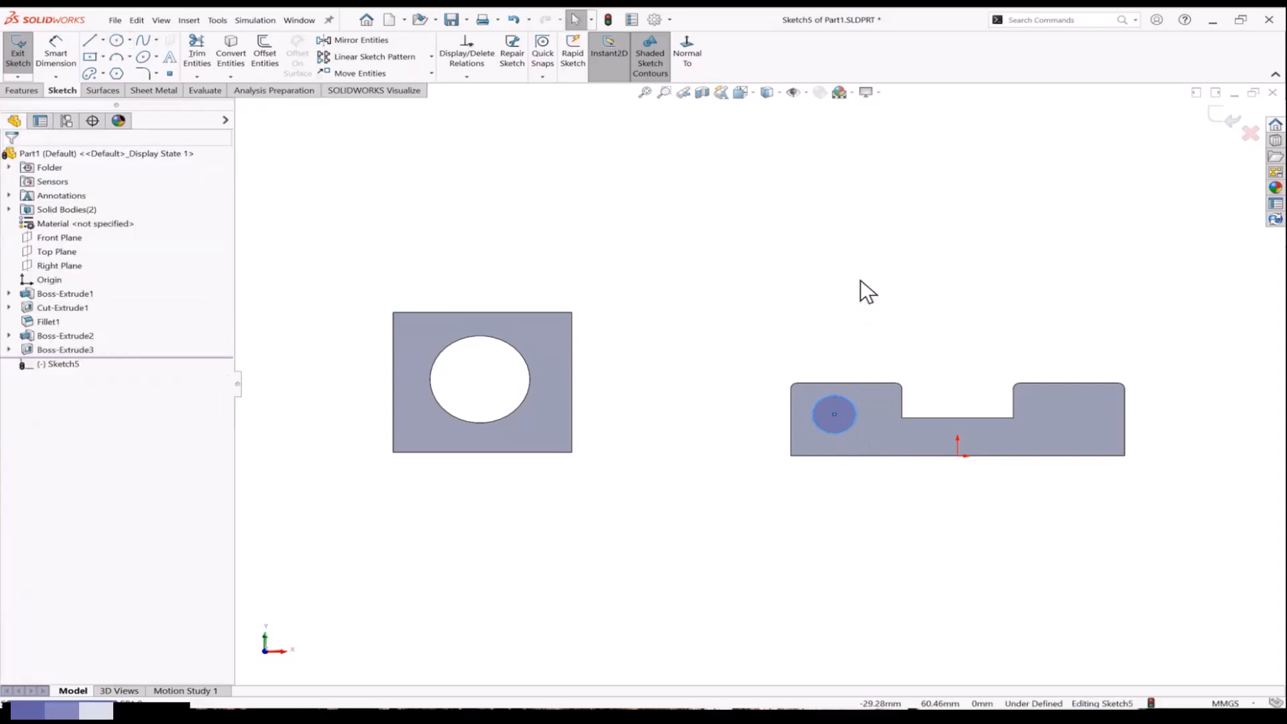
# Sketch a center rectangle about 11 mm wide on the raised end of the slotted block opposite the circle
pyautogui.press('s')
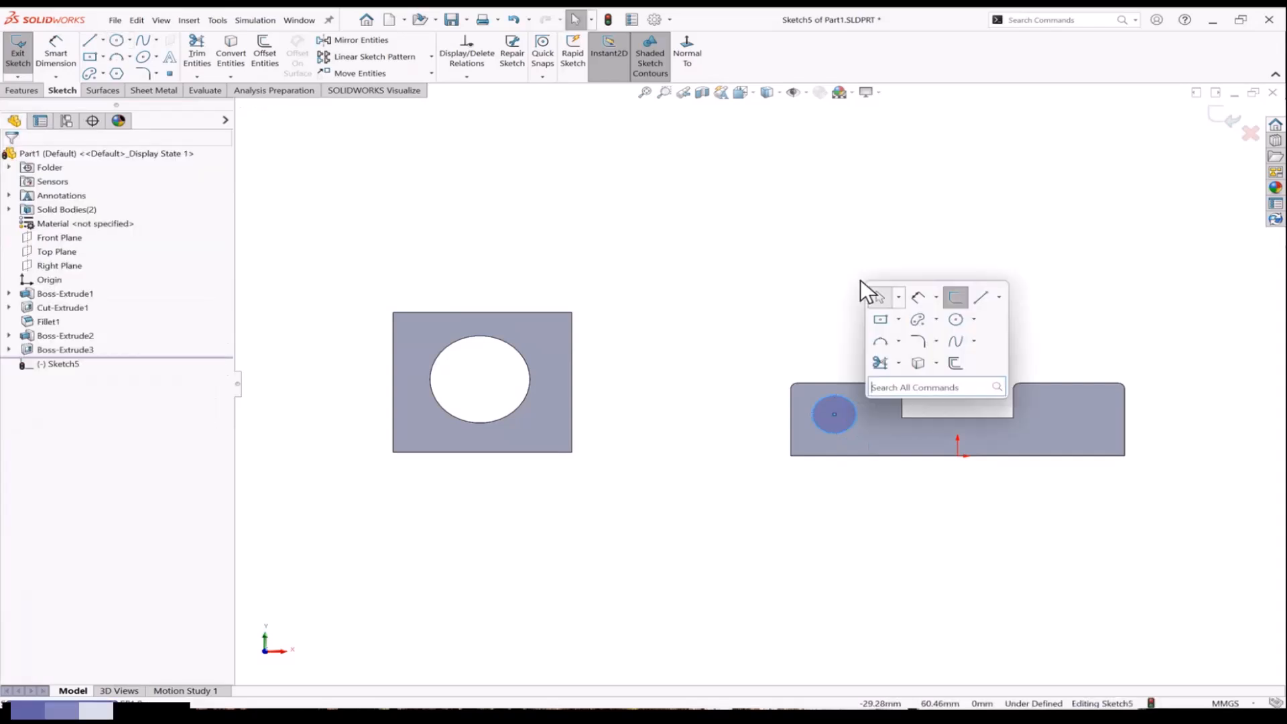
pyautogui.click(882, 319)
pyautogui.click(1057, 415)
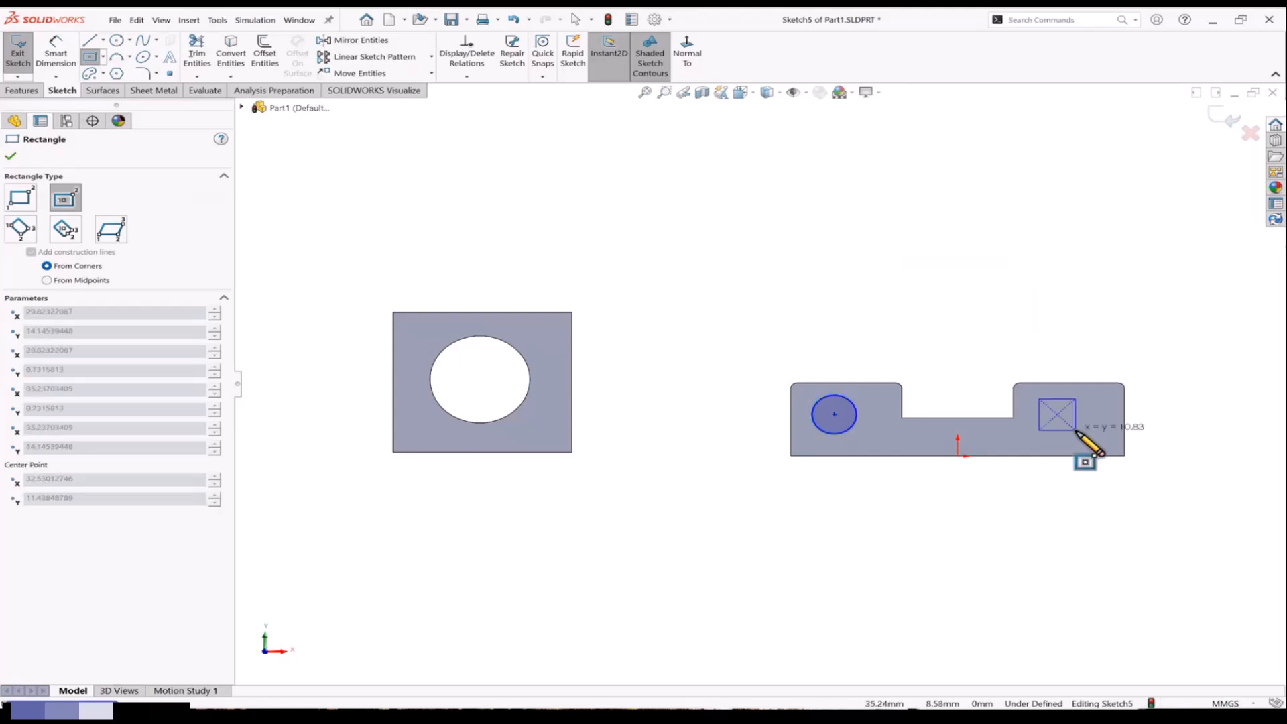
pyautogui.click(1075, 431)
# Trim away all the lines of the rectangle with Power trim
pyautogui.press('s')
pyautogui.click(1054, 370)
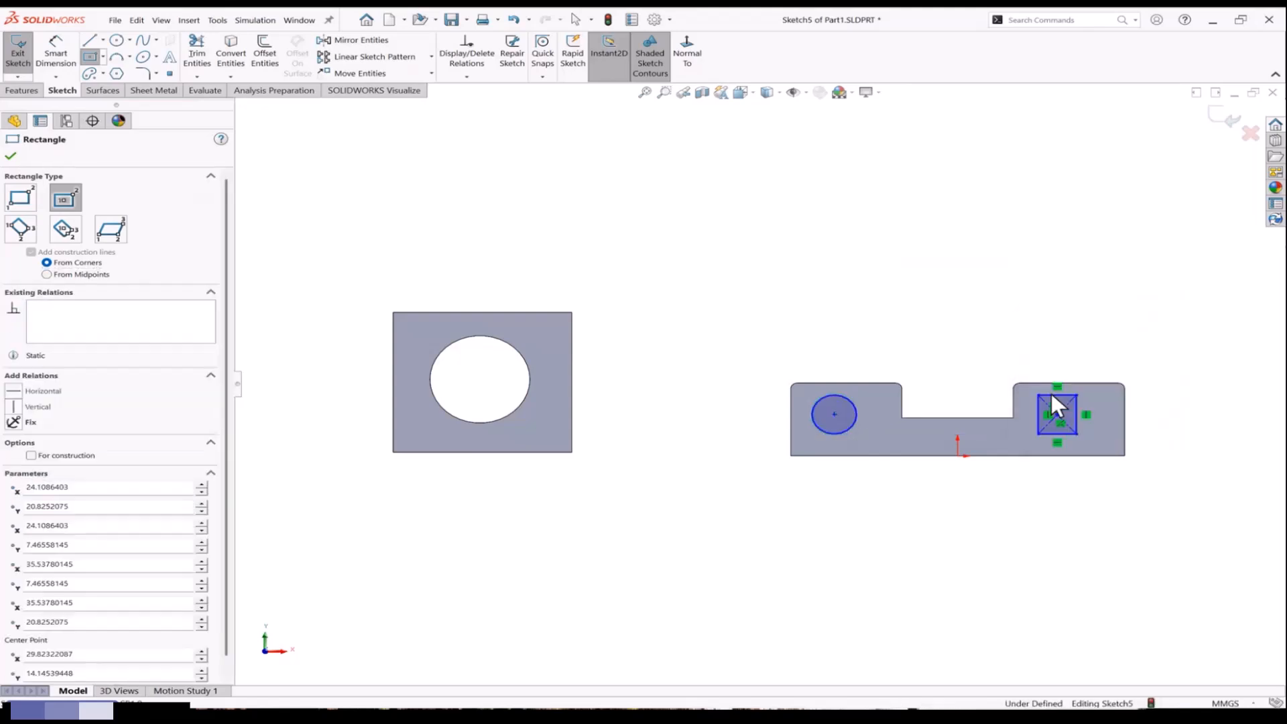
pyautogui.moveTo(1023, 427); pyautogui.dragTo(1047, 443)
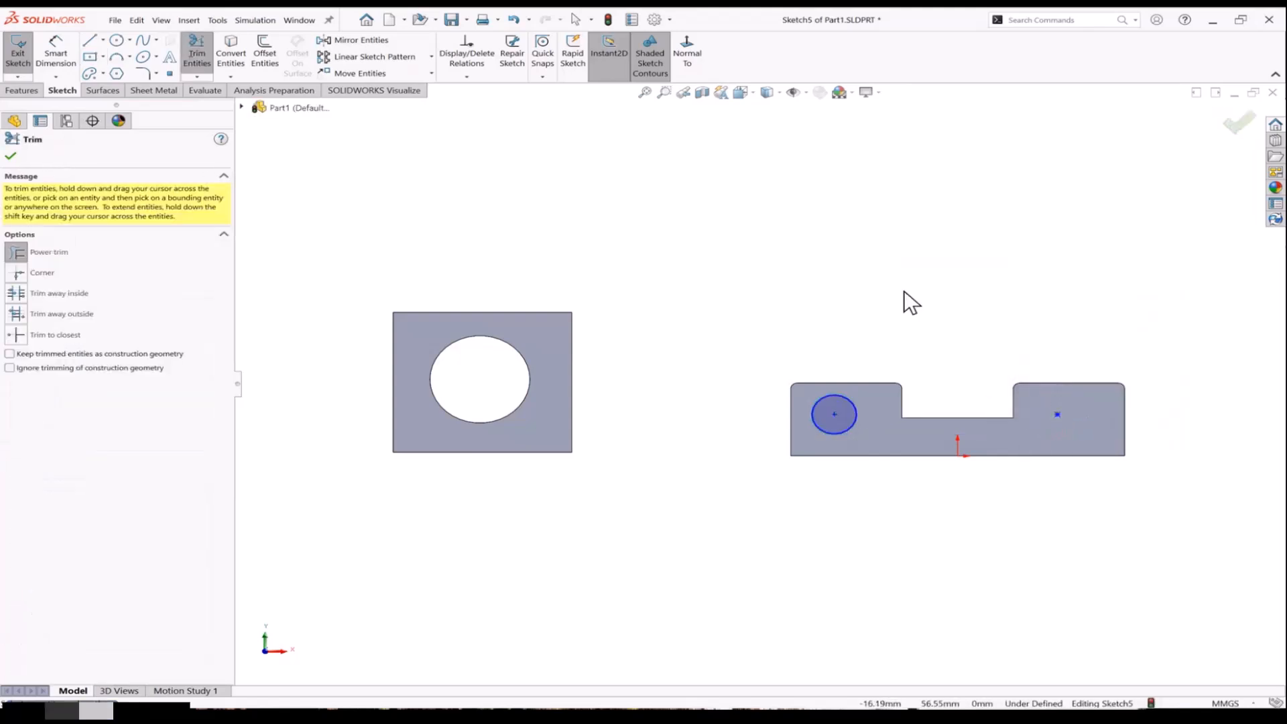
# Sketch a horizontal straight slot about 17 mm between centers and 6.3 mm wide on the block's raised end opposite the circle
pyautogui.press('s')
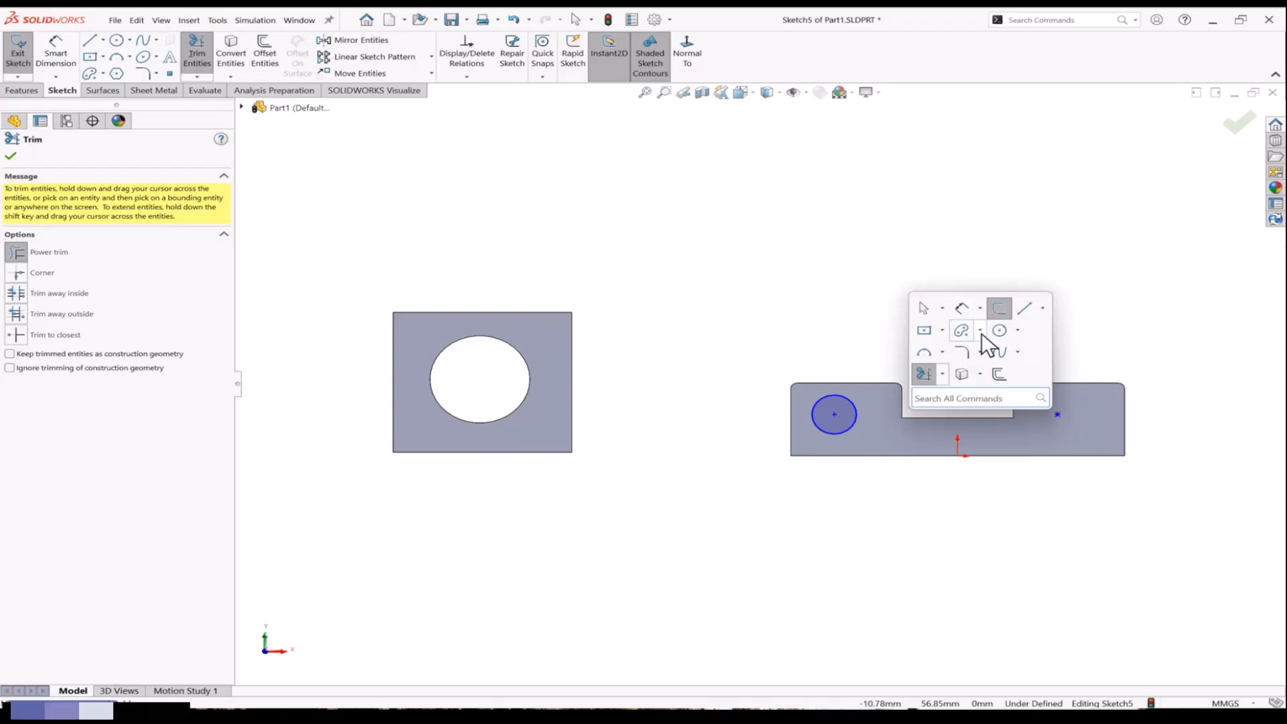
pyautogui.click(979, 331)
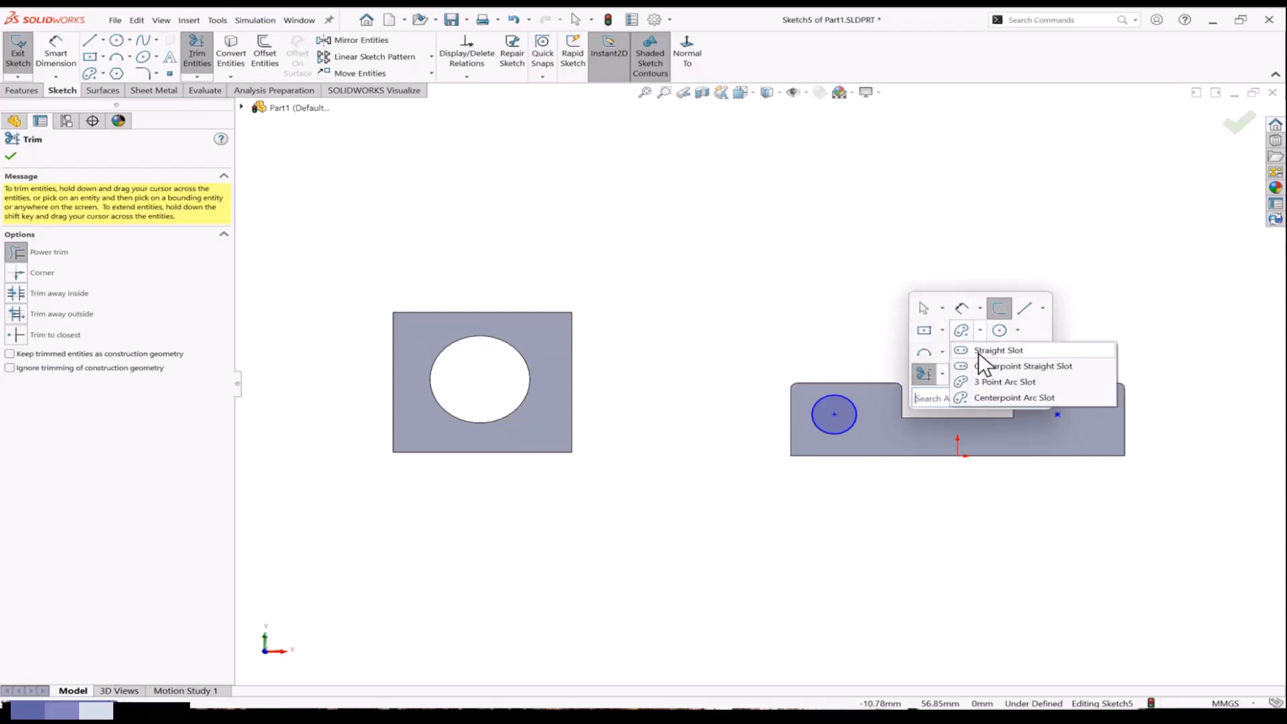
pyautogui.click(978, 352)
pyautogui.click(1033, 422)
pyautogui.click(1090, 422)
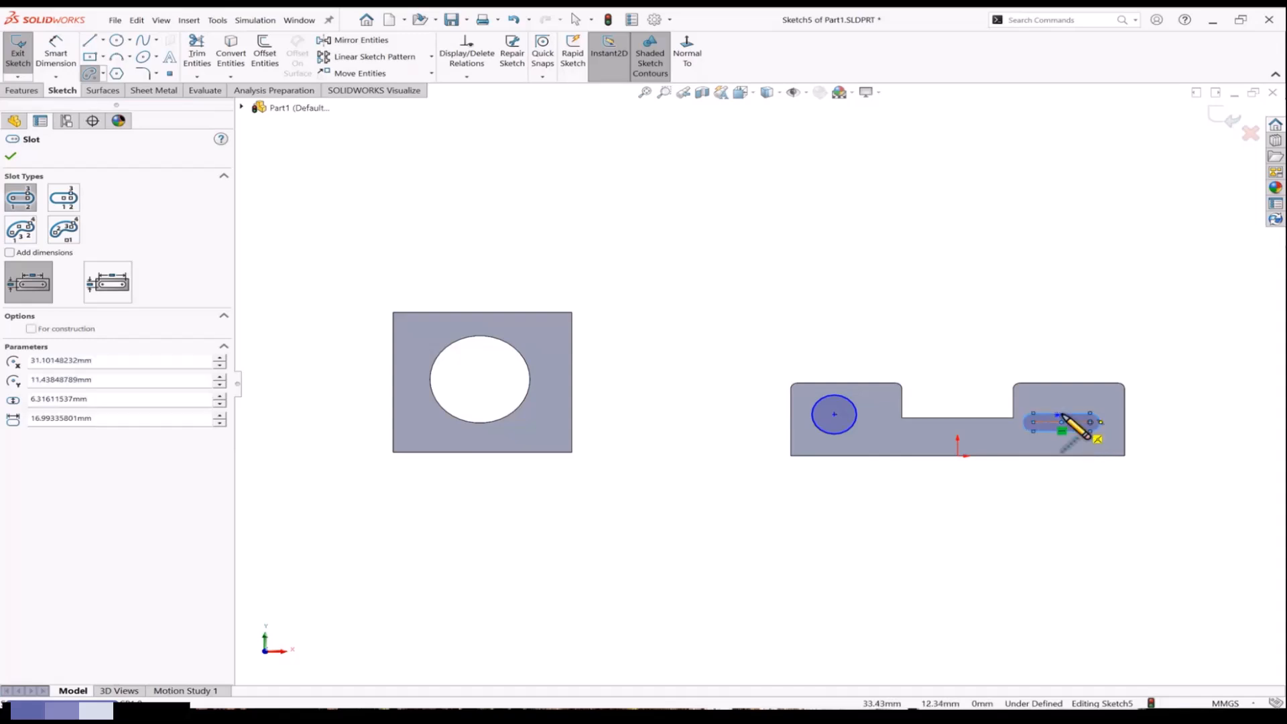
pyautogui.click(1087, 433)
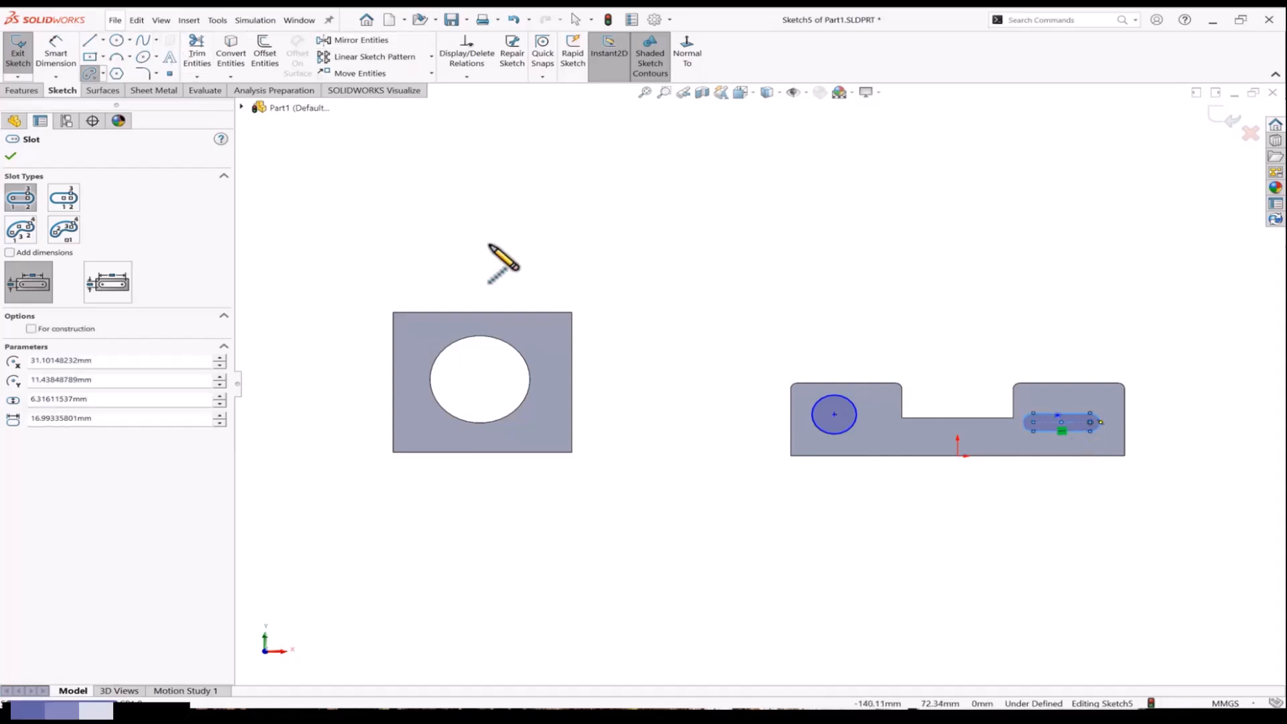
pyautogui.press('Escape')
# Orbit the model away from the sketch plane to view both bodies from an oblique angle
pyautogui.scroll(2, 522, 268)
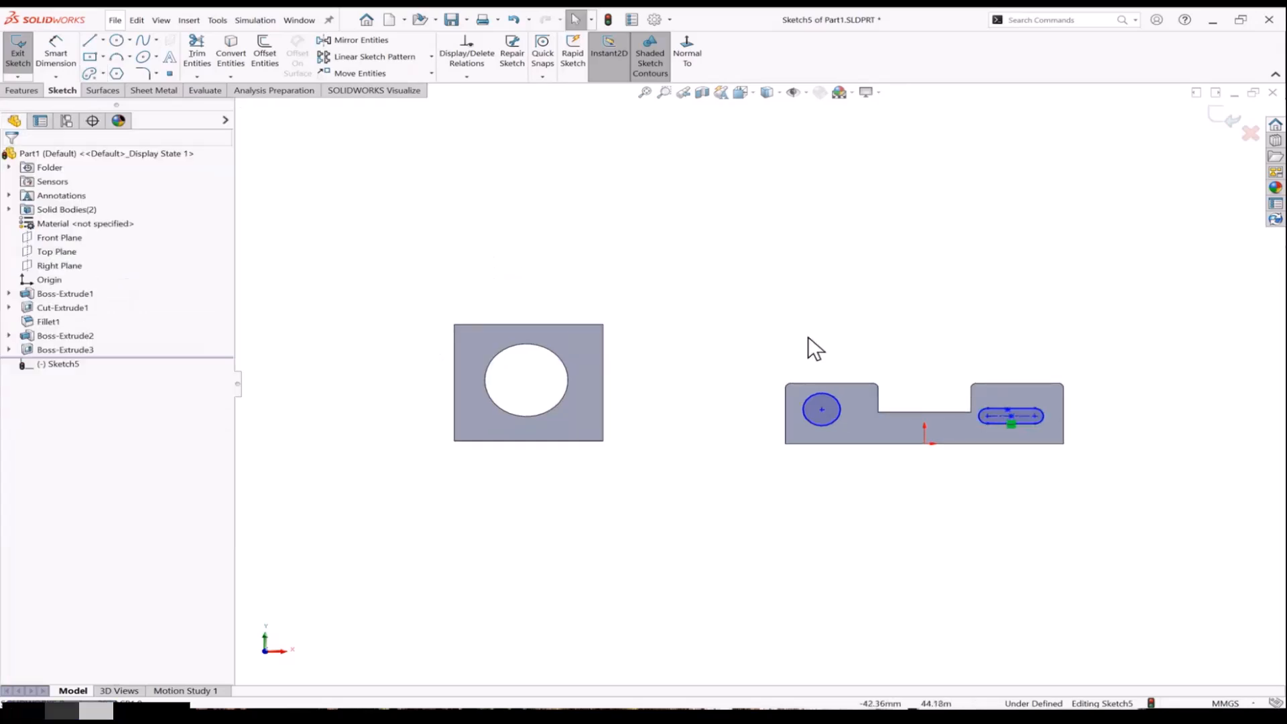
pyautogui.moveTo(807, 336); pyautogui.dragTo(717, 372, button='middle')
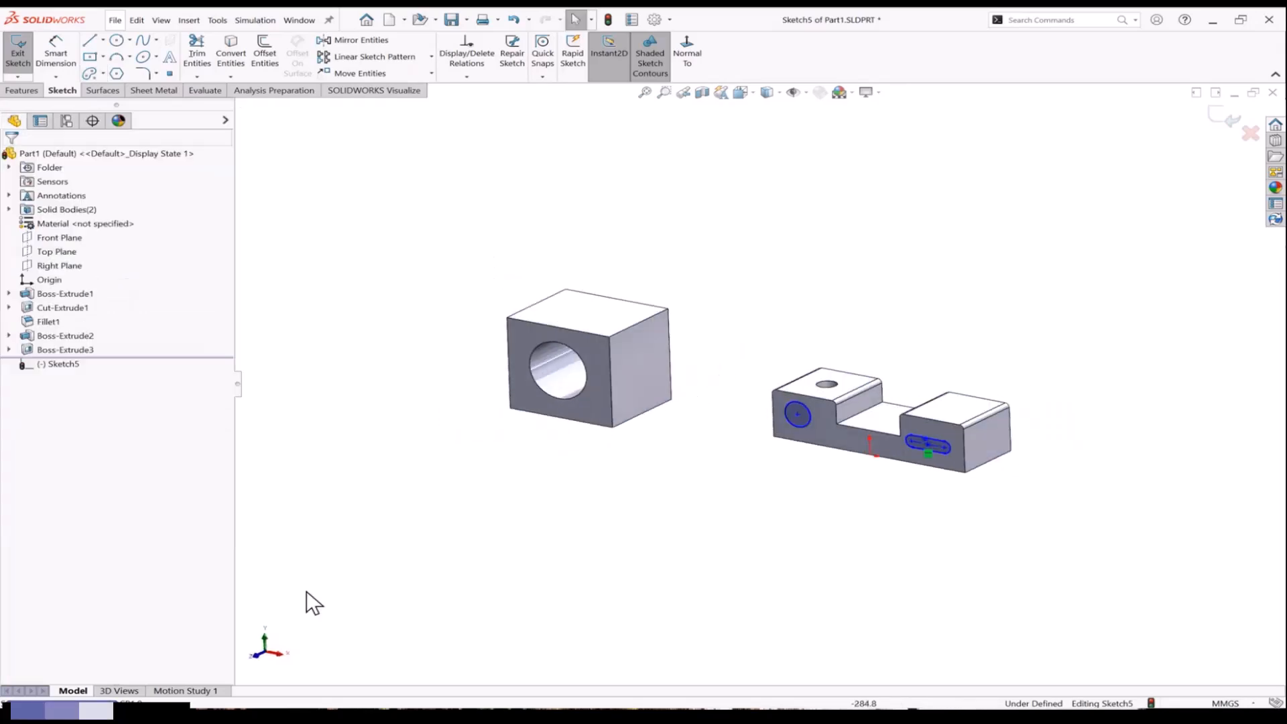
pyautogui.scroll(-2, 717, 534)
pyautogui.scroll(1, 707, 528)
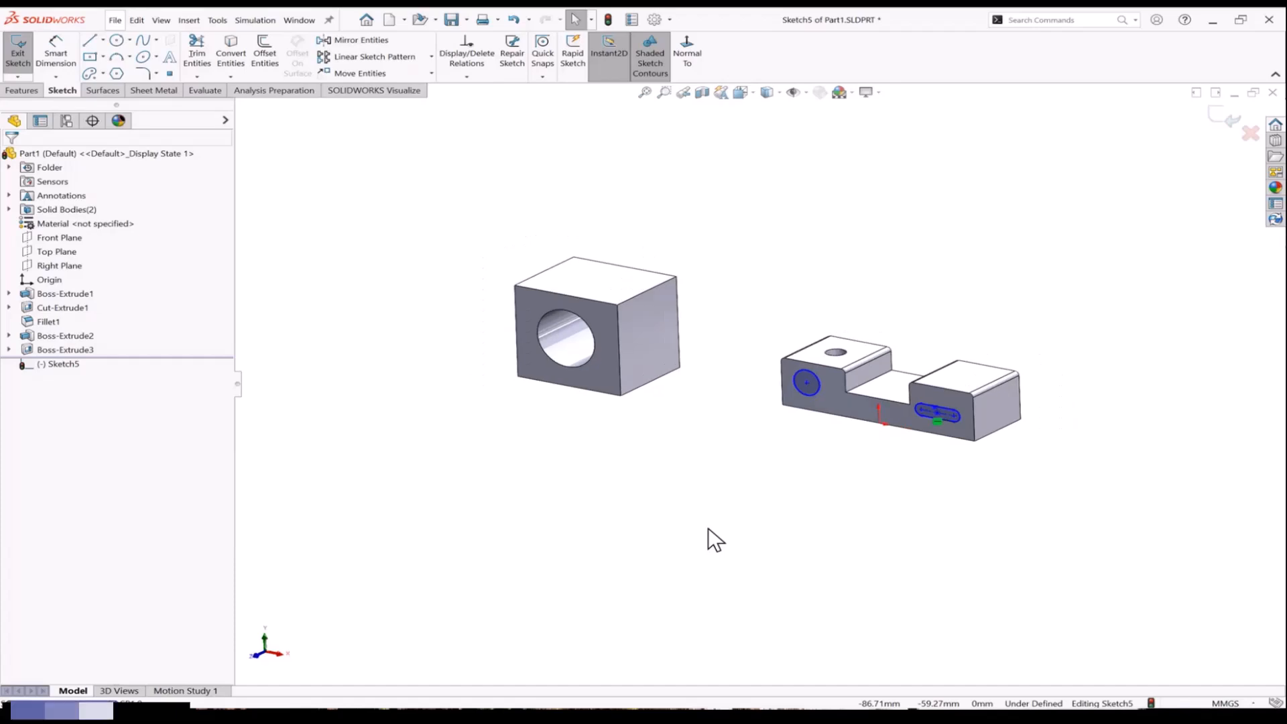
# Launch Annotator from the Windows search, place its toolbar over the feature tree's lower part, and activate the pen
pyautogui.click(572, 694)
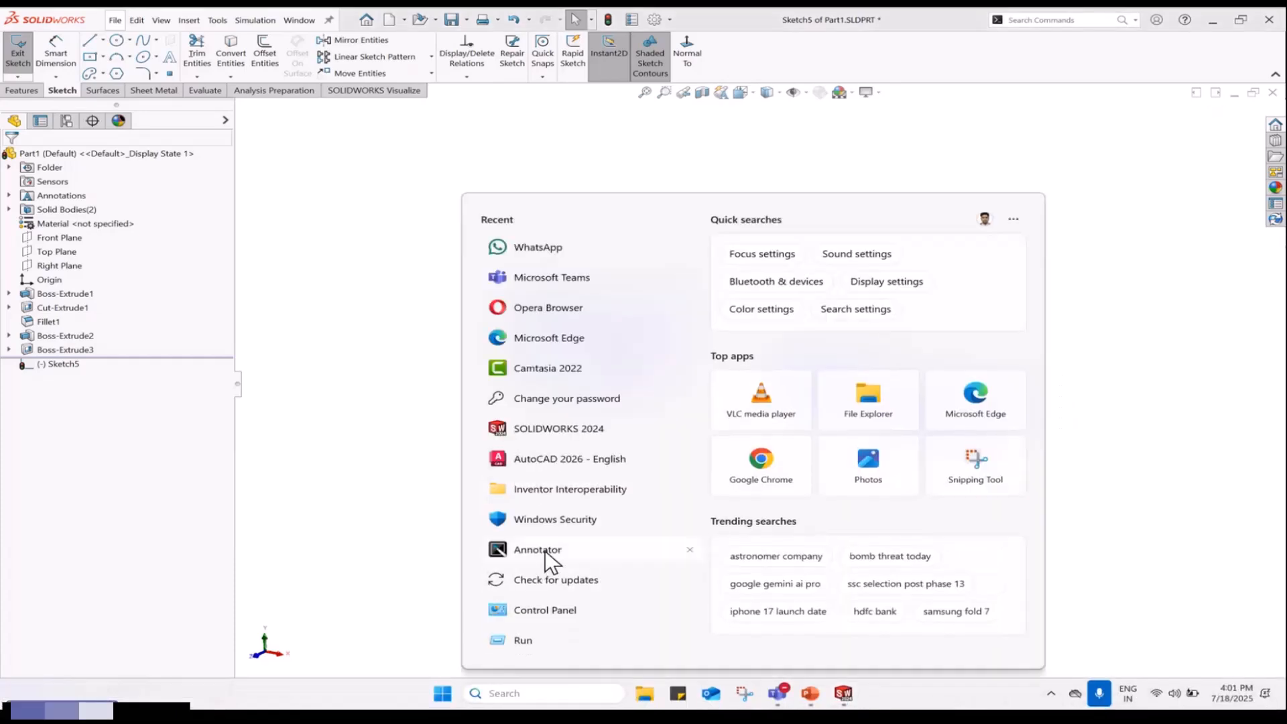
pyautogui.click(545, 549)
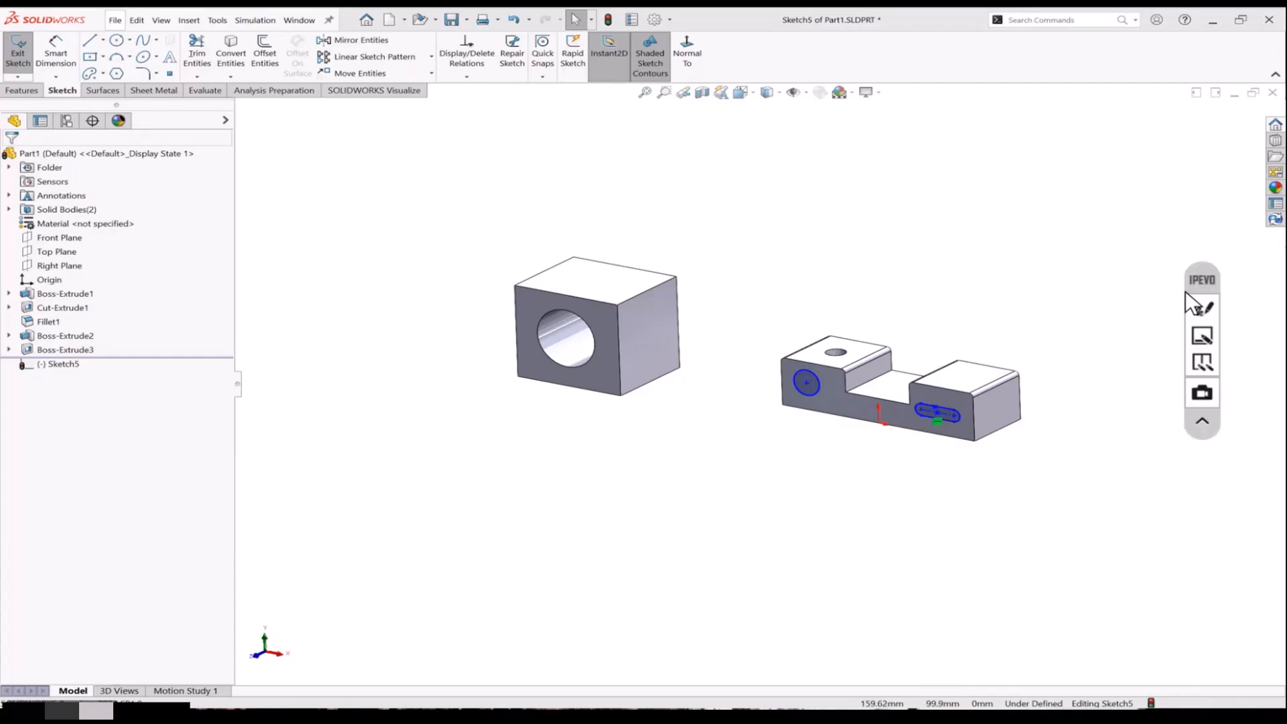
pyautogui.moveTo(1185, 288)
pyautogui.mouseDown()
pyautogui.moveTo(342, 288)
pyautogui.moveTo(166, 380)
pyautogui.mouseUp()
pyautogui.click(185, 404)
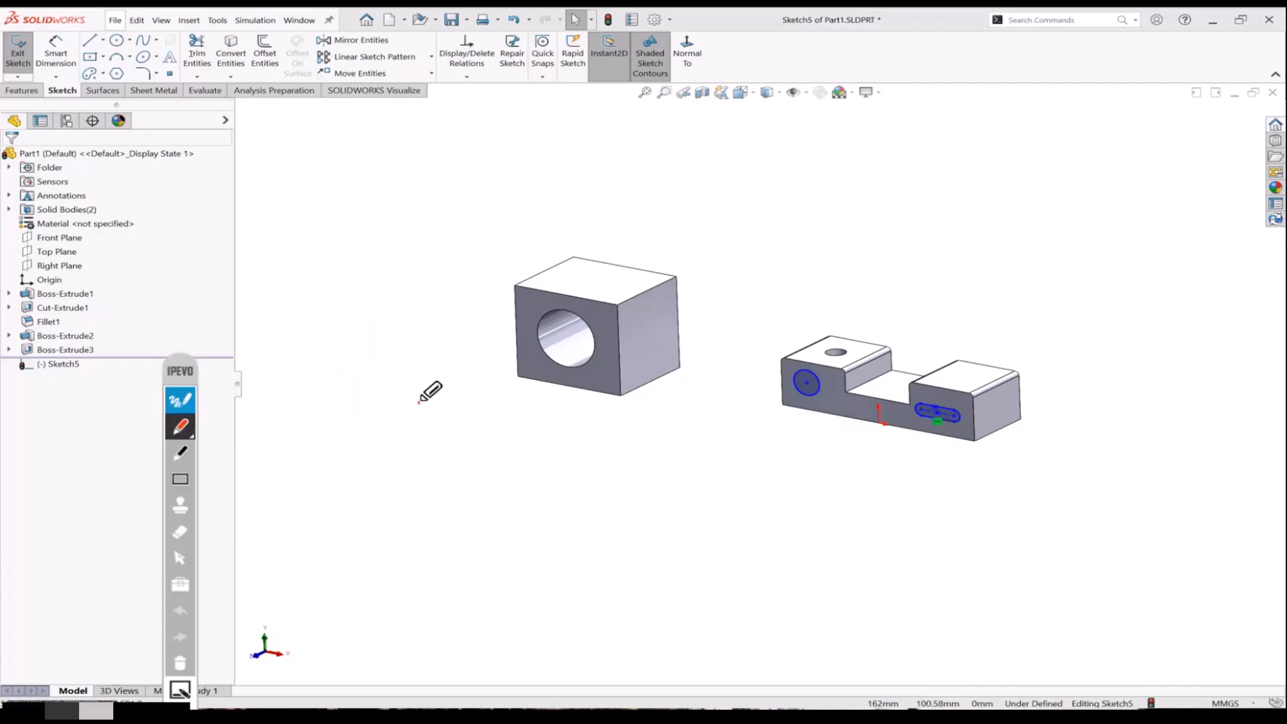
# Handwrite the red note "S → Shortcut" below the block with the round hole, and exit annotation mode
pyautogui.moveTo(420, 400)
pyautogui.mouseDown()
pyautogui.moveTo(400, 444)
pyautogui.moveTo(362, 449)
pyautogui.mouseUp()
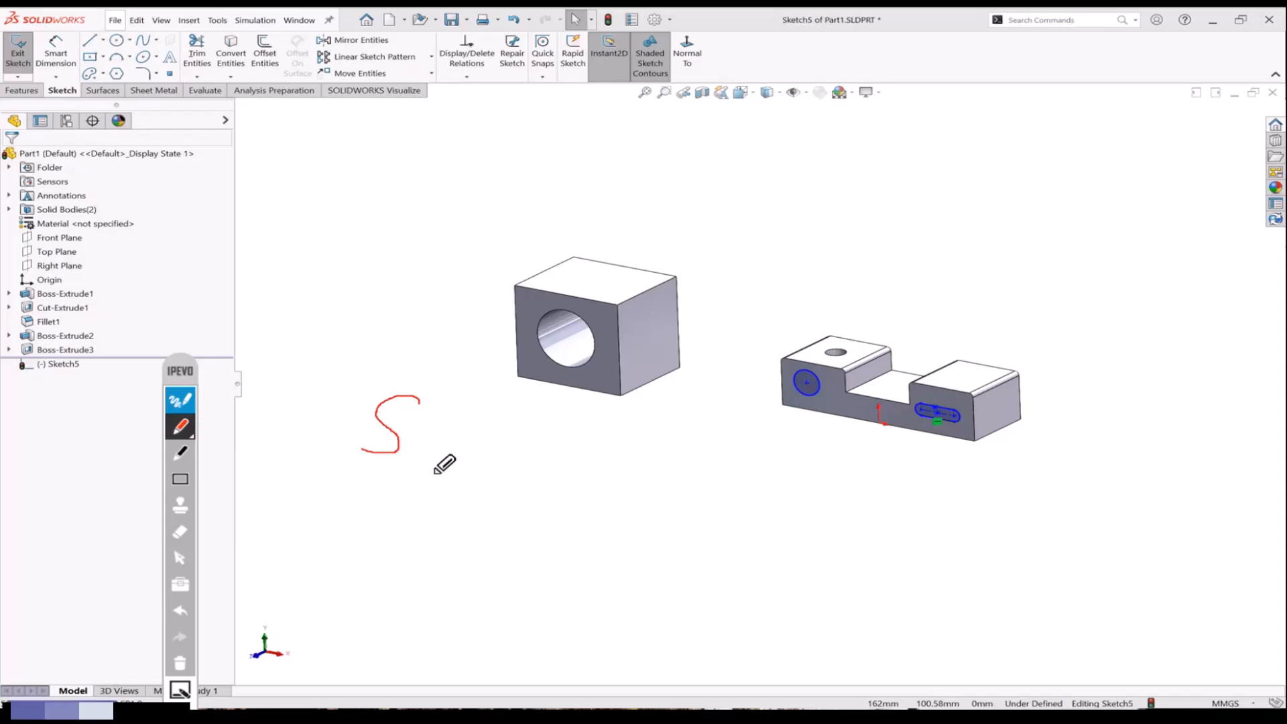
pyautogui.moveTo(442, 441)
pyautogui.mouseDown()
pyautogui.moveTo(504, 440)
pyautogui.moveTo(493, 461)
pyautogui.mouseUp()
pyautogui.moveTo(557, 424)
pyautogui.mouseDown()
pyautogui.moveTo(531, 457)
pyautogui.moveTo(558, 466)
pyautogui.moveTo(666, 439)
pyautogui.moveTo(706, 445)
pyautogui.moveTo(628, 457)
pyautogui.mouseUp()
pyautogui.press('Escape')
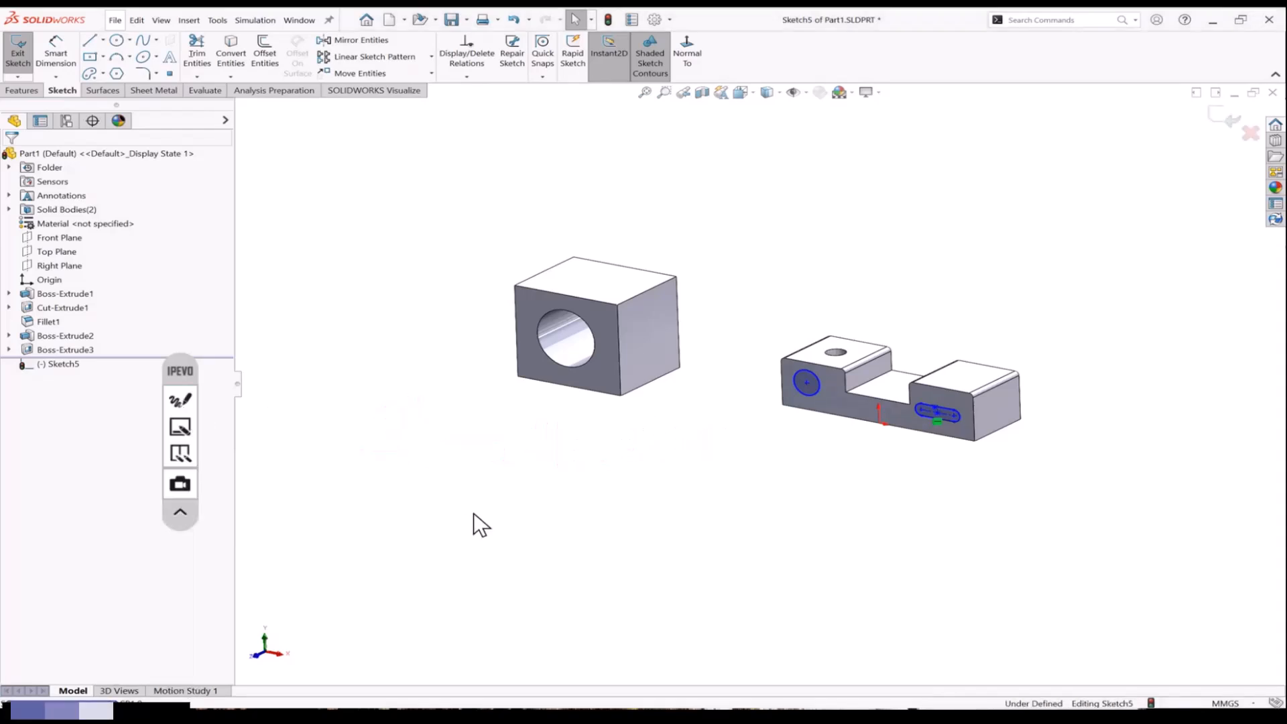
# Search for "point" in the sketch shortcut bar and add the Point command to the bar
pyautogui.press('s')
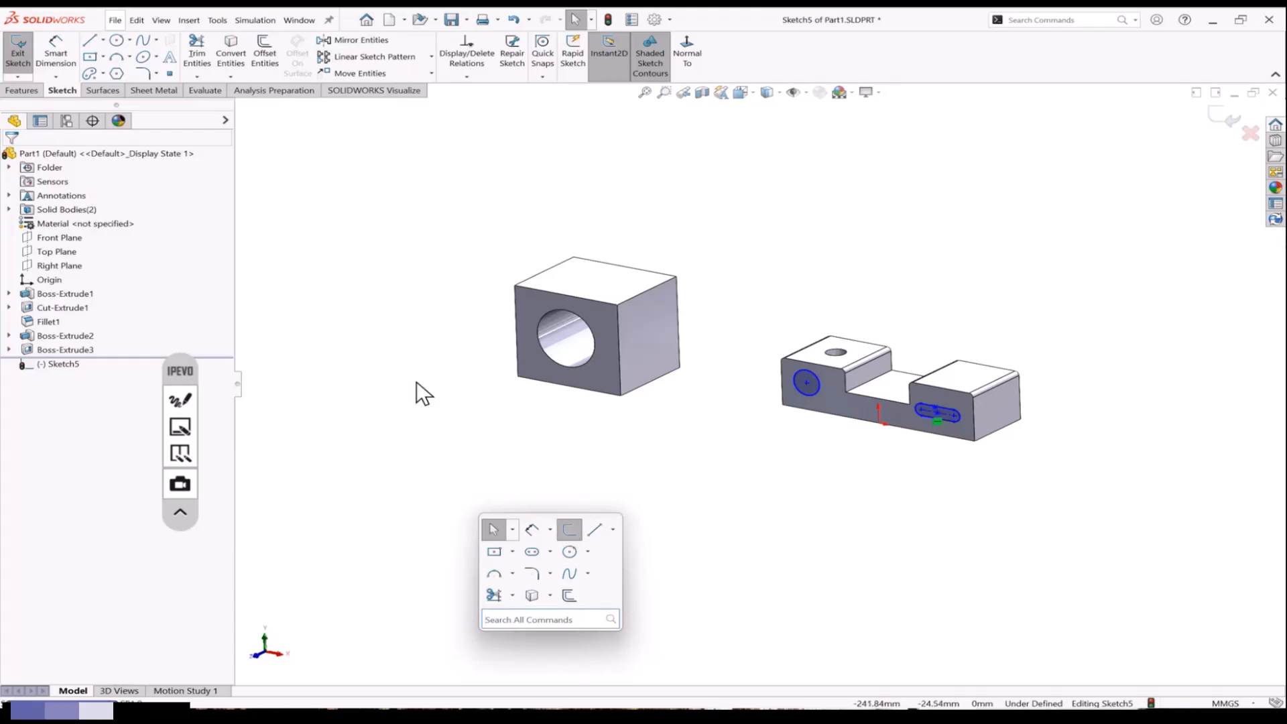
pyautogui.click(557, 619)
pyautogui.press('capslock')
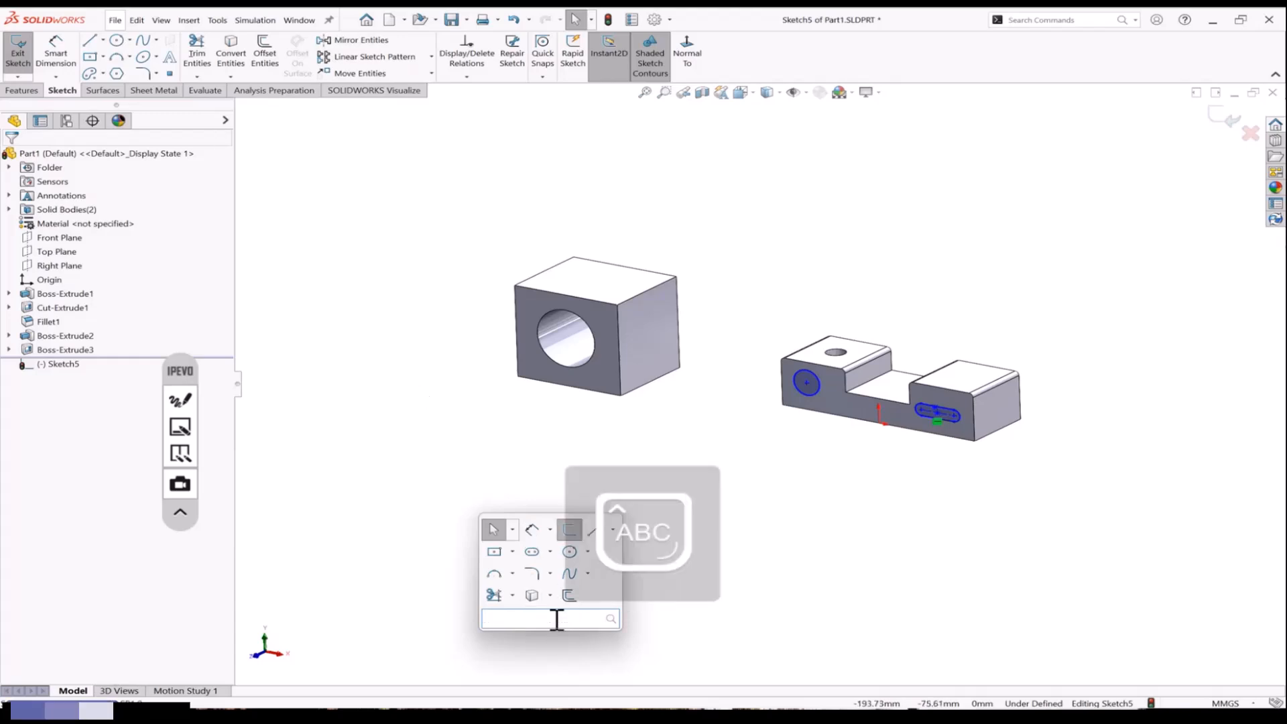
pyautogui.press('capslock')
pyautogui.write('point')
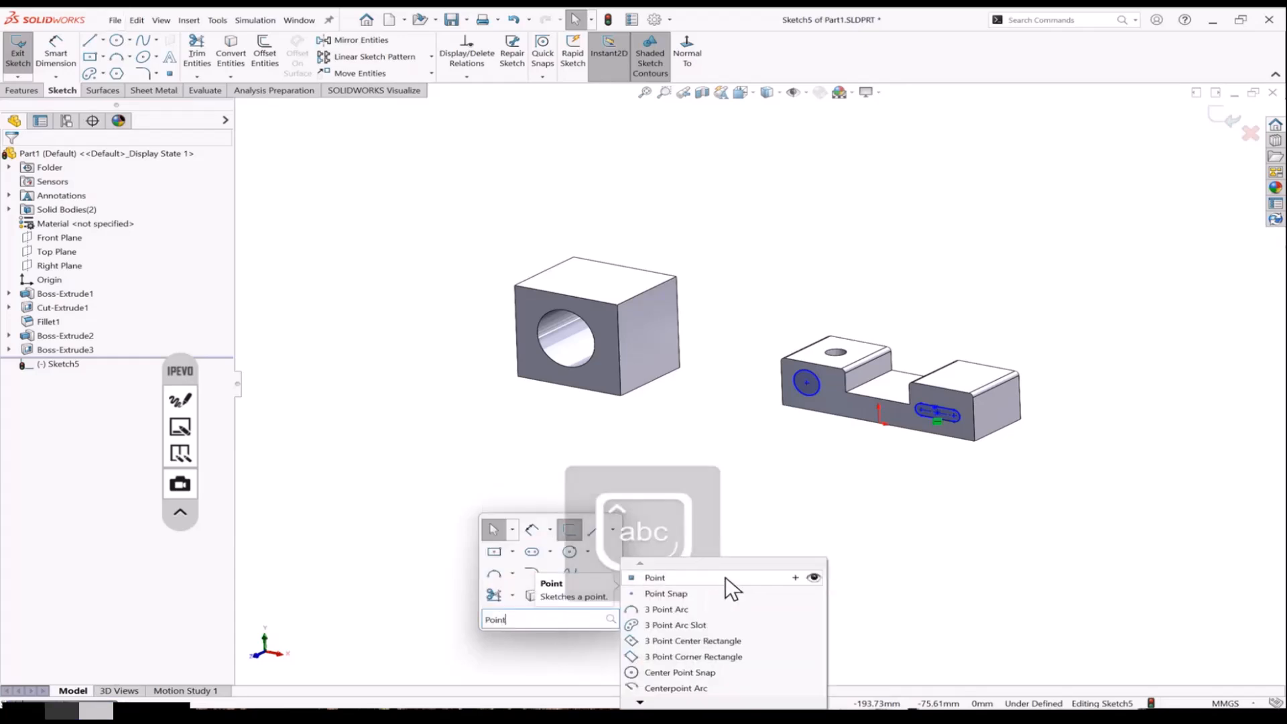
pyautogui.click(794, 578)
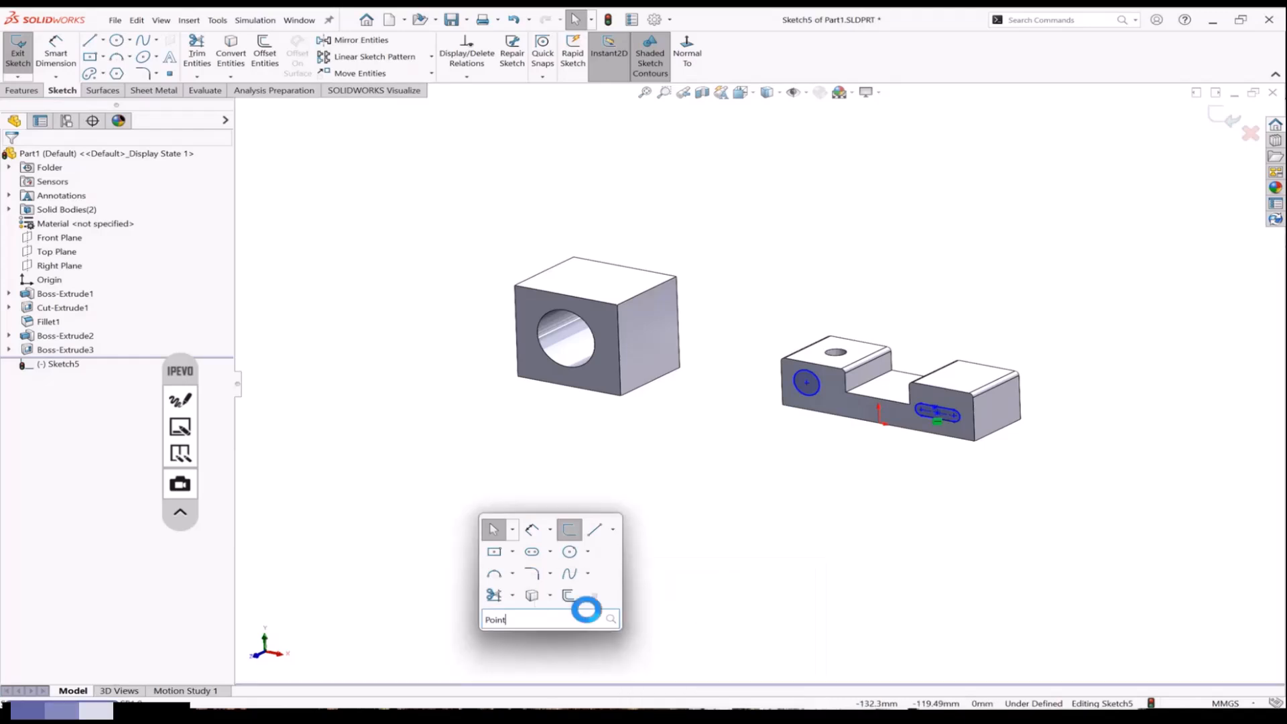
pyautogui.doubleClick(545, 620)
# Open the customization of the sketch shortcut bar and search its available commands for "point"
pyautogui.rightClick(594, 595)
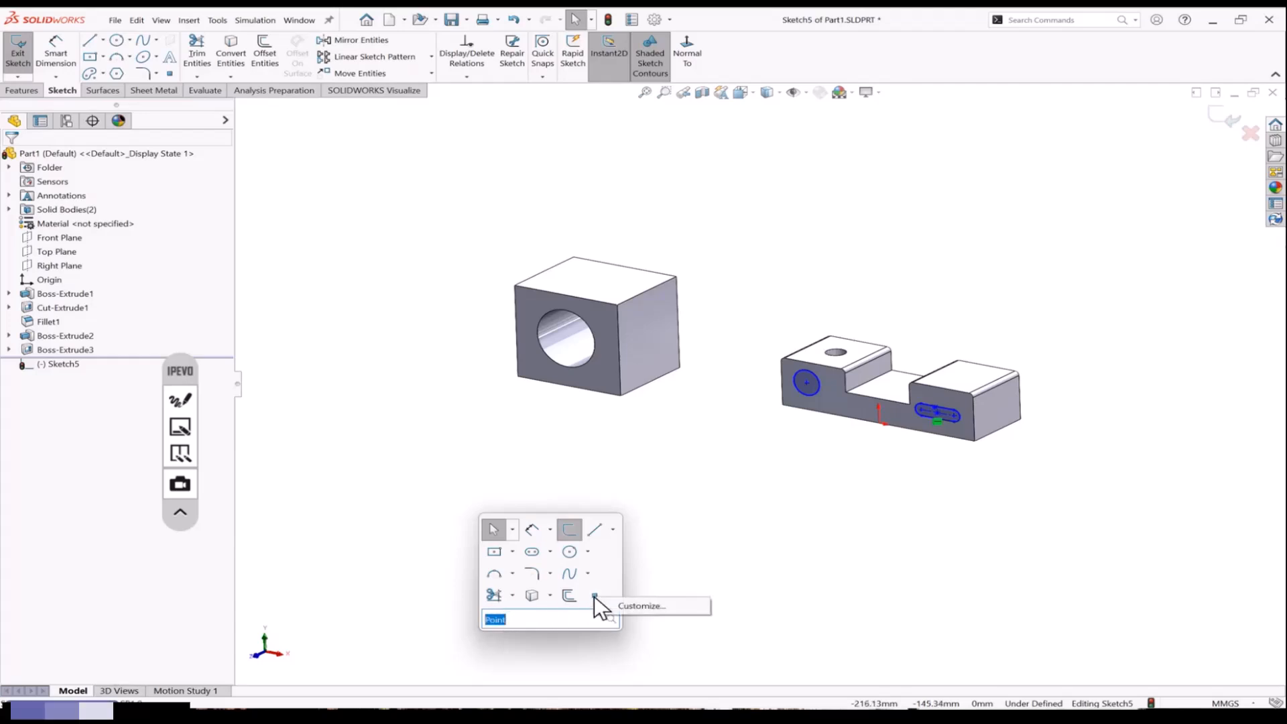
pyautogui.click(627, 602)
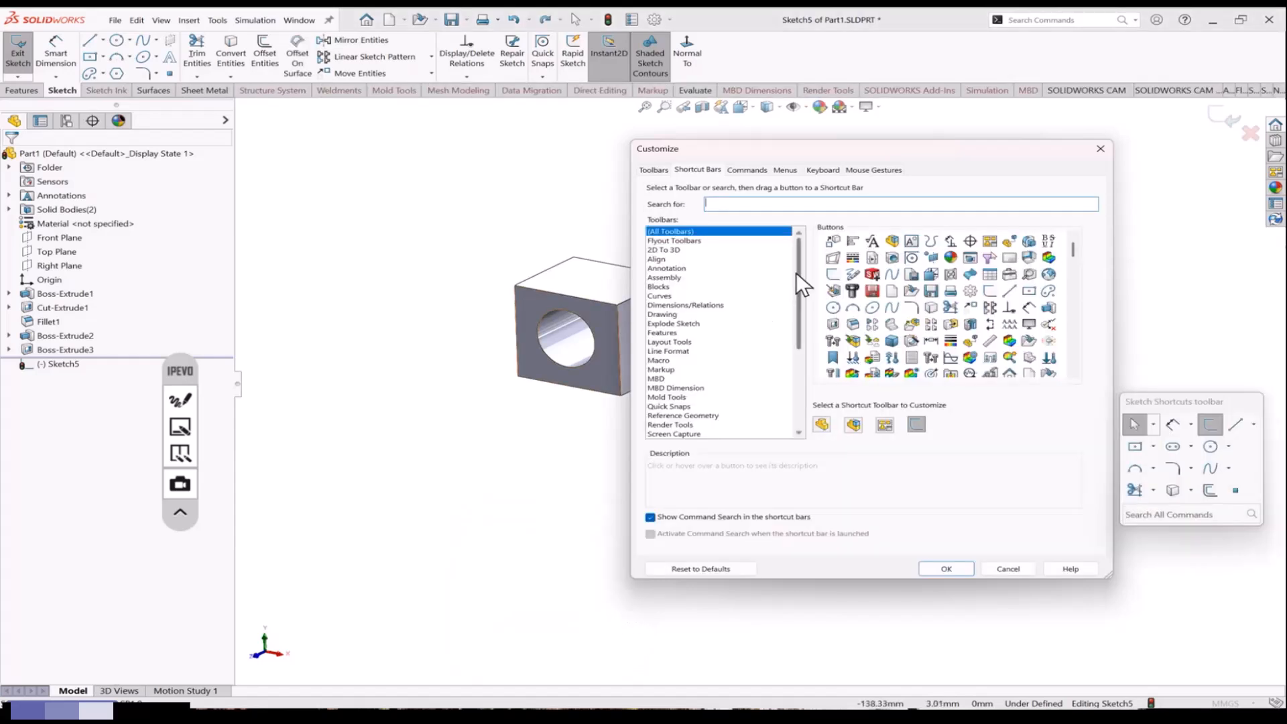
pyautogui.moveTo(796, 272)
pyautogui.mouseDown()
pyautogui.moveTo(786, 370)
pyautogui.moveTo(802, 331)
pyautogui.moveTo(797, 256)
pyautogui.mouseUp()
pyautogui.write('point')
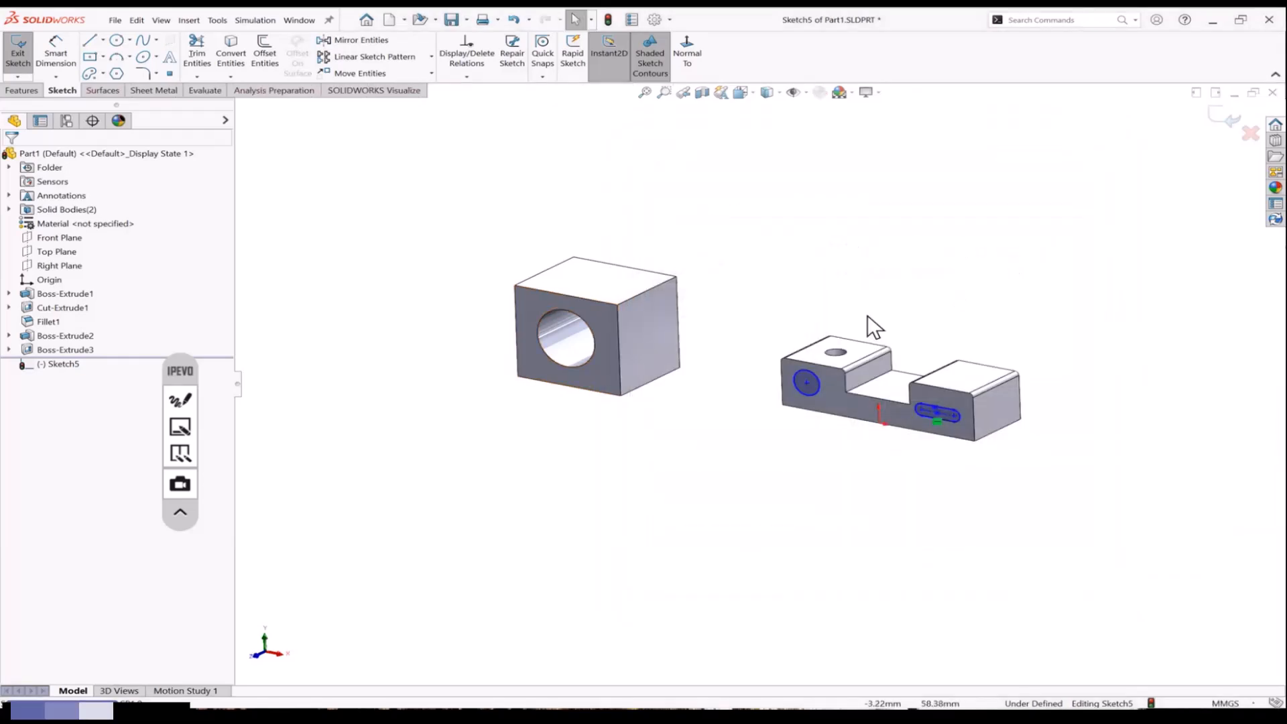
# Bring up the sketch shortcut bar again in empty space near the two bodies
pyautogui.scroll(2, 762, 379)
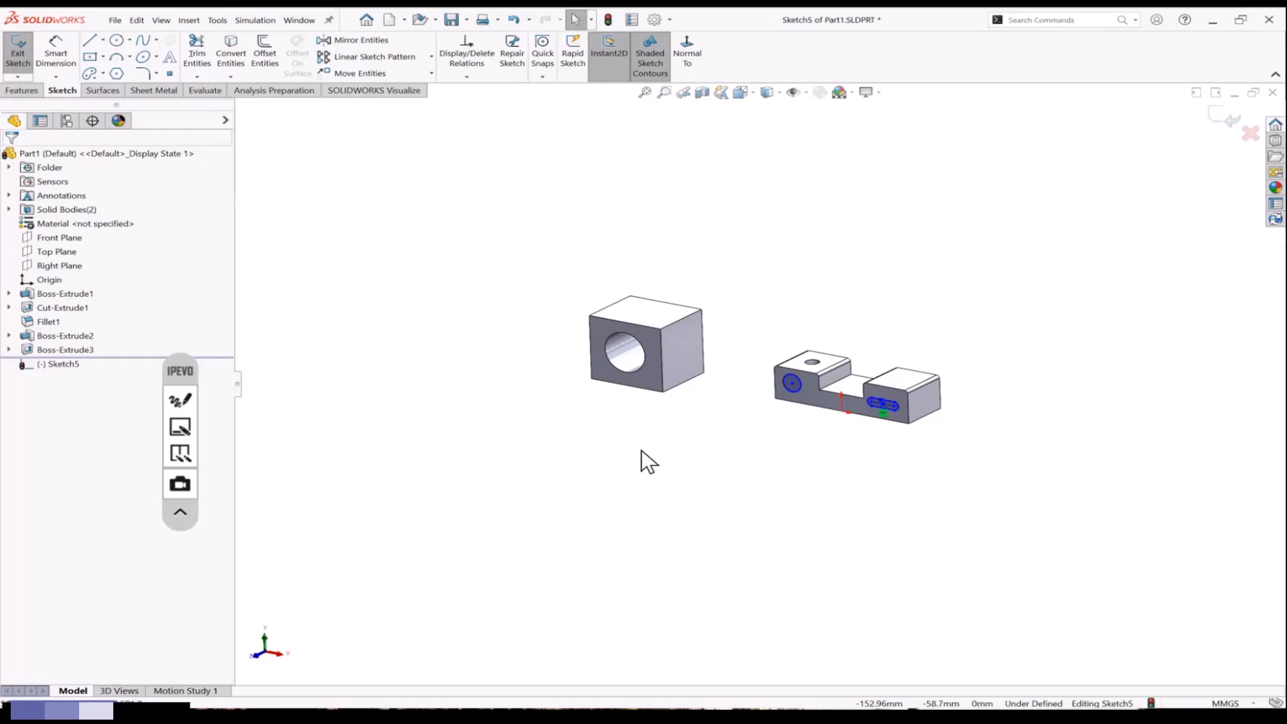
pyautogui.press('s')
pyautogui.scroll(-1, 880, 307)
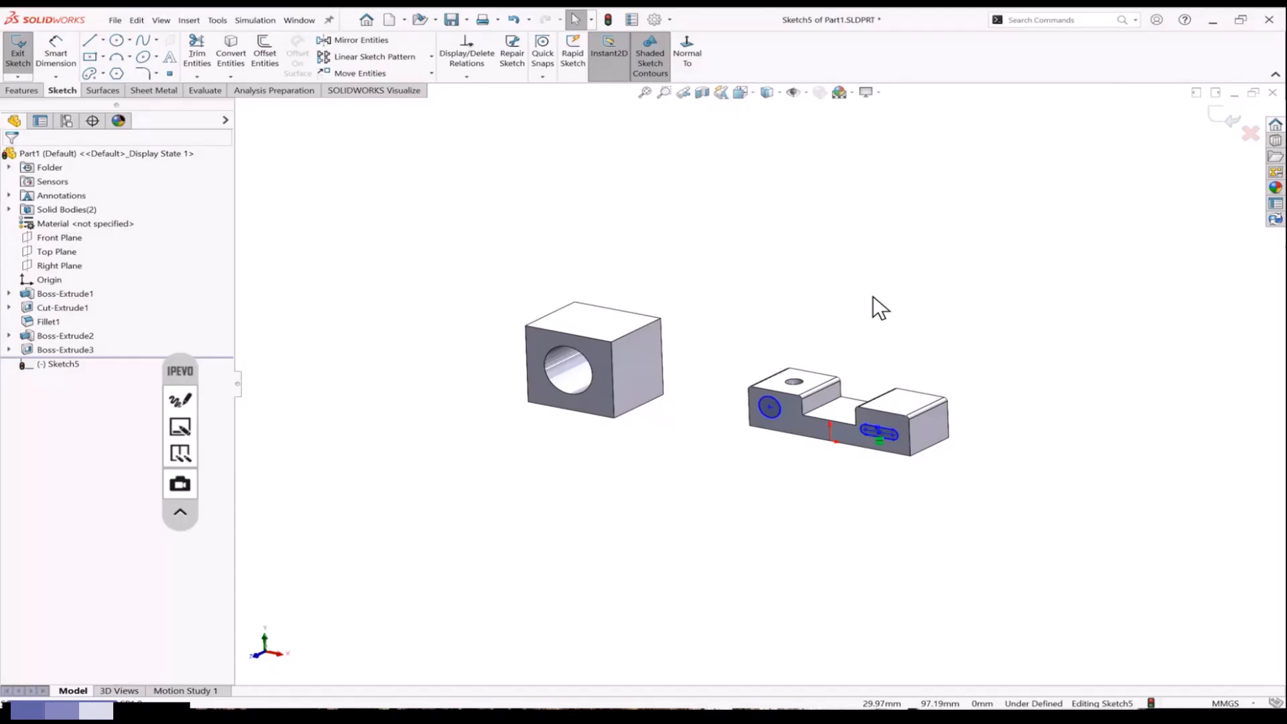
# Browse the recent documents and open Water Conatiner.SLDPRT
pyautogui.hotkey('ctrl', 'F2')
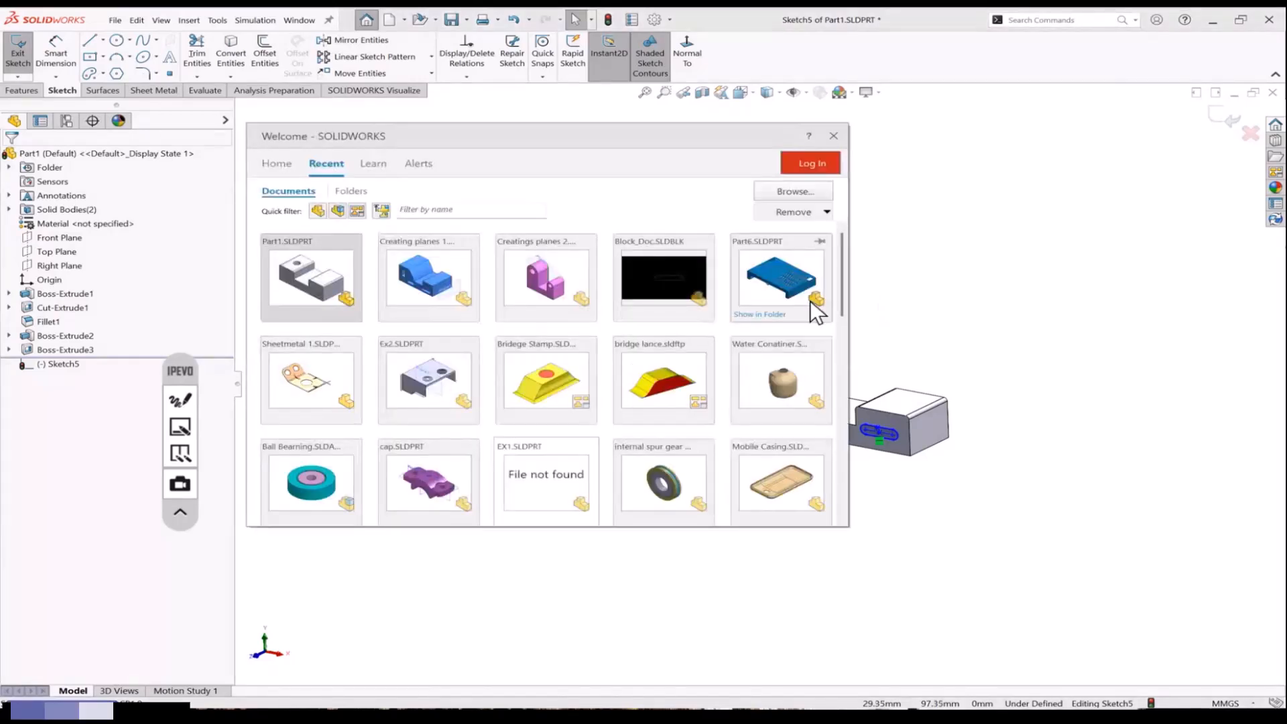
pyautogui.moveTo(843, 267)
pyautogui.mouseDown()
pyautogui.moveTo(823, 462)
pyautogui.moveTo(840, 270)
pyautogui.mouseUp()
pyautogui.click(778, 360)
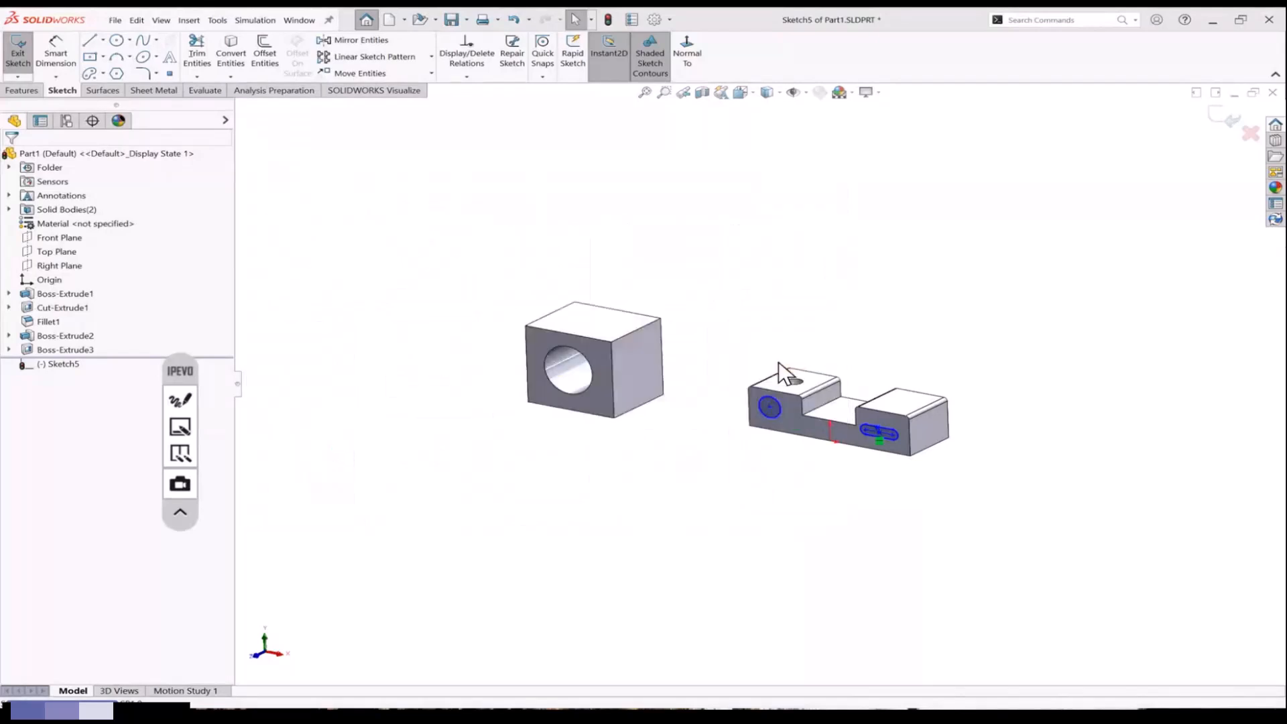
pyautogui.moveTo(778, 373); pyautogui.dragTo(725, 429, button='middle')
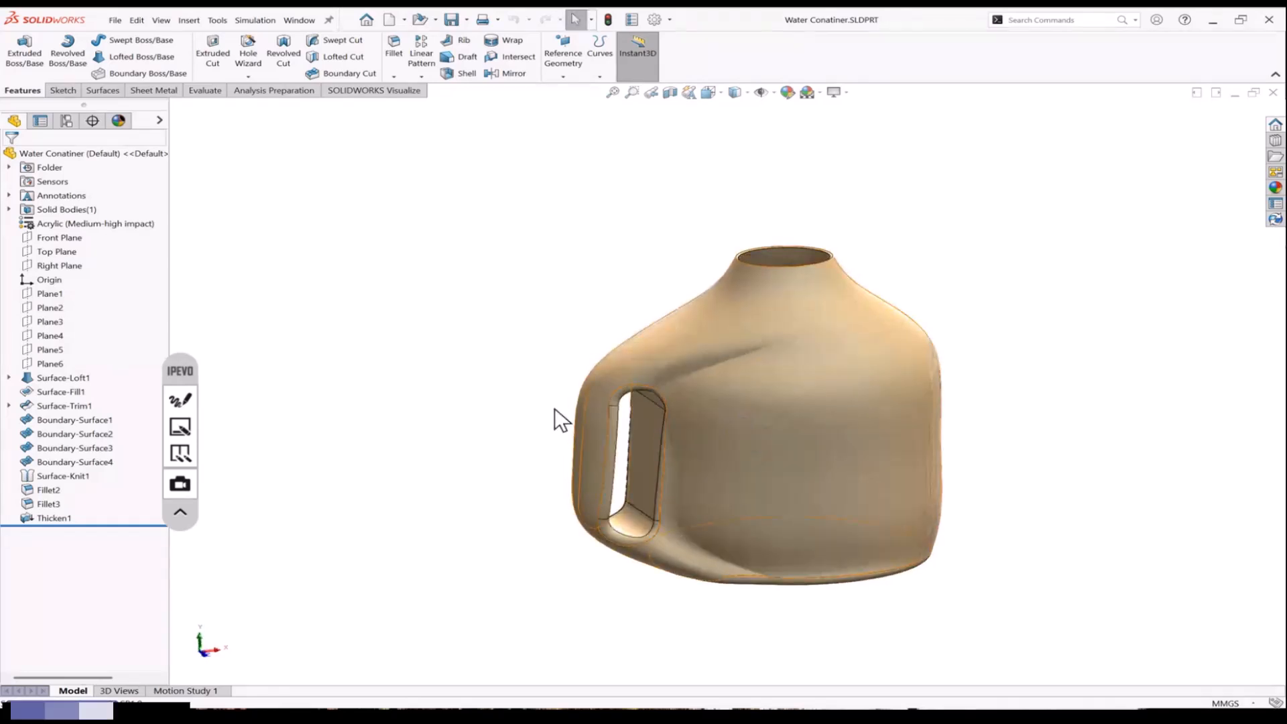
# Return to Part1.SLDPRT through the recent documents and view both bodies obliquely
pyautogui.press('r')
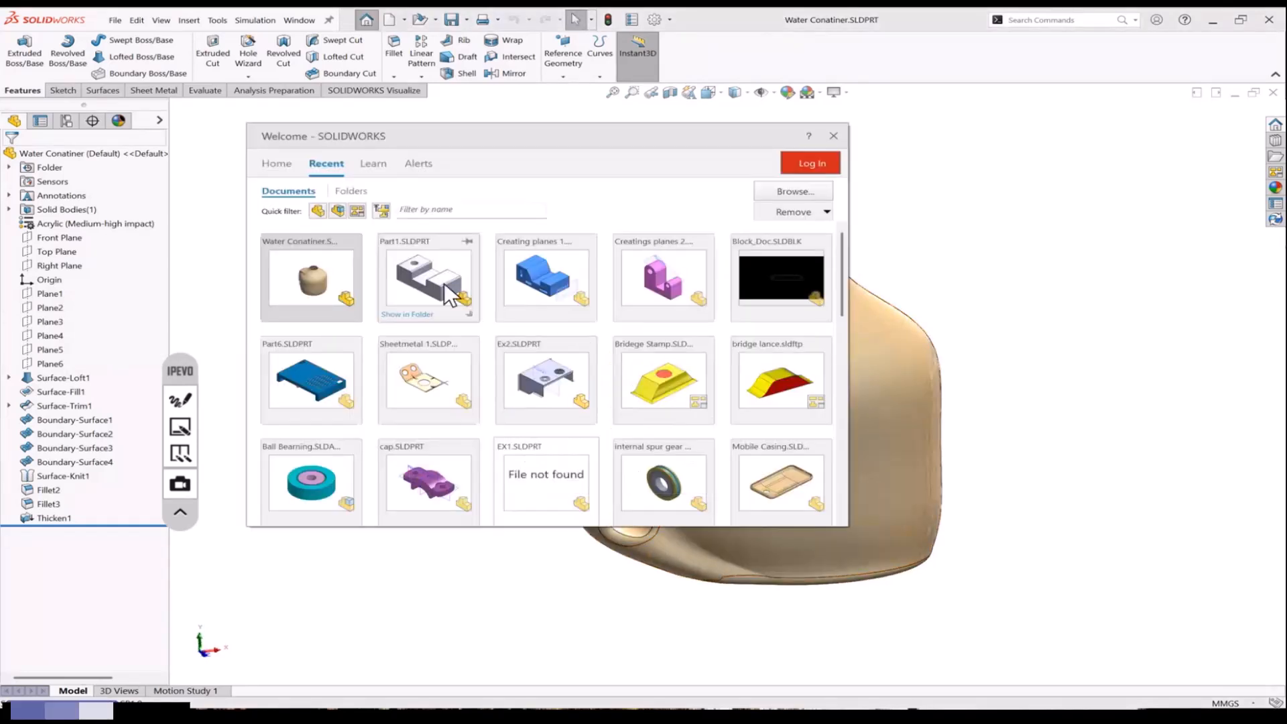
pyautogui.click(444, 283)
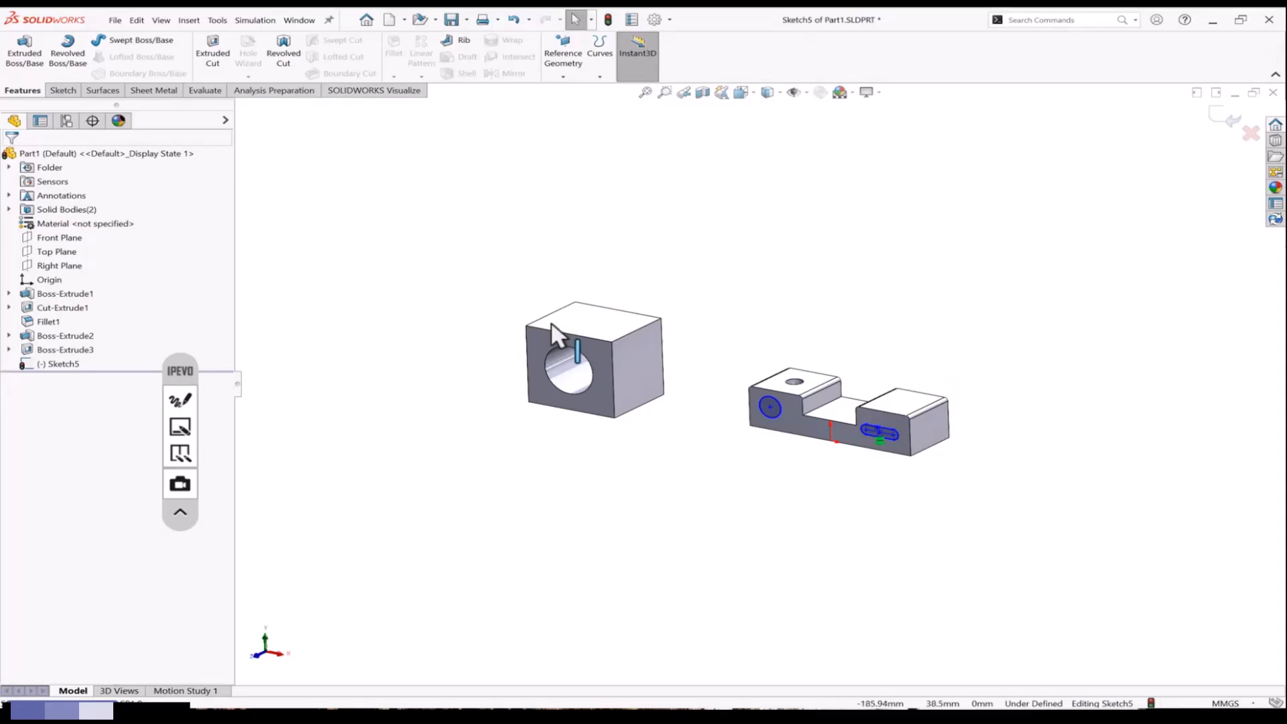
pyautogui.moveTo(553, 325); pyautogui.dragTo(731, 337, button='middle')
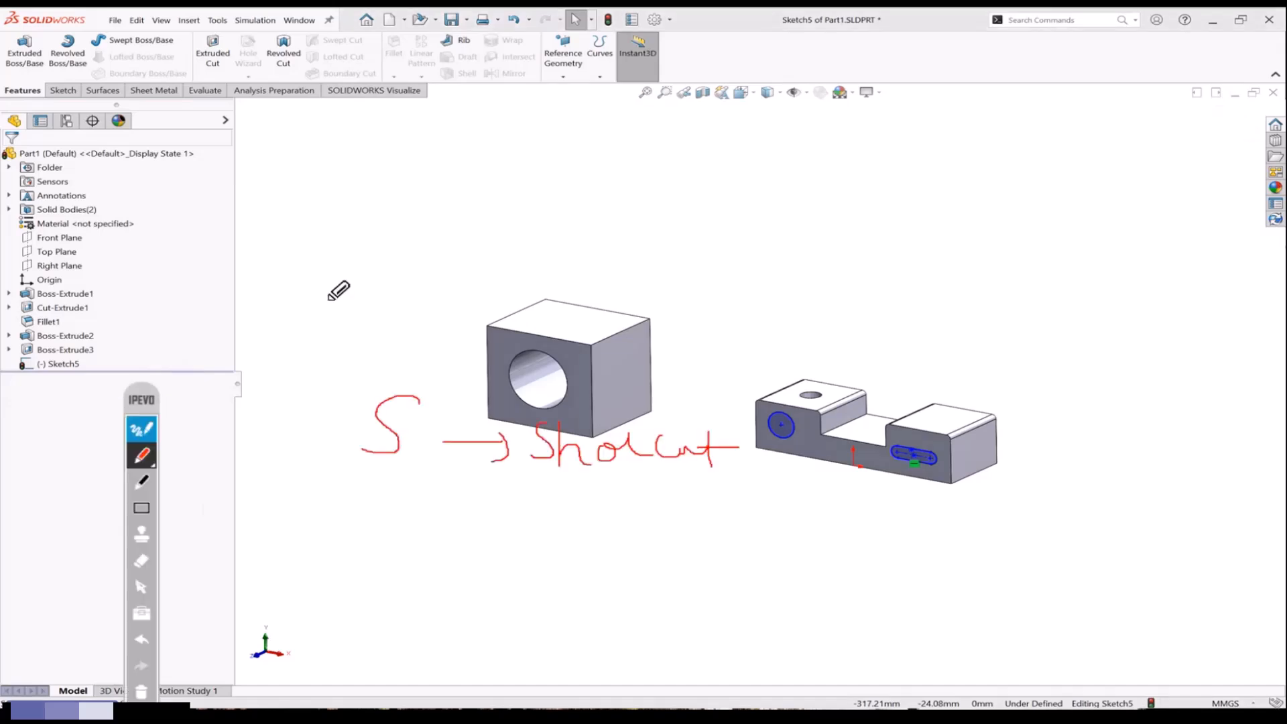
# Handwrite "Ctrl + Tab" in red above the block with the round hole and draw a box around it
pyautogui.moveTo(340, 203)
pyautogui.mouseDown()
pyautogui.moveTo(338, 247)
pyautogui.moveTo(360, 245)
pyautogui.moveTo(374, 221)
pyautogui.moveTo(420, 245)
pyautogui.mouseUp()
pyautogui.moveTo(452, 213)
pyautogui.mouseDown()
pyautogui.moveTo(452, 247)
pyautogui.moveTo(581, 208)
pyautogui.moveTo(548, 248)
pyautogui.moveTo(584, 247)
pyautogui.mouseUp()
pyautogui.moveTo(605, 204); pyautogui.dragTo(609, 234)
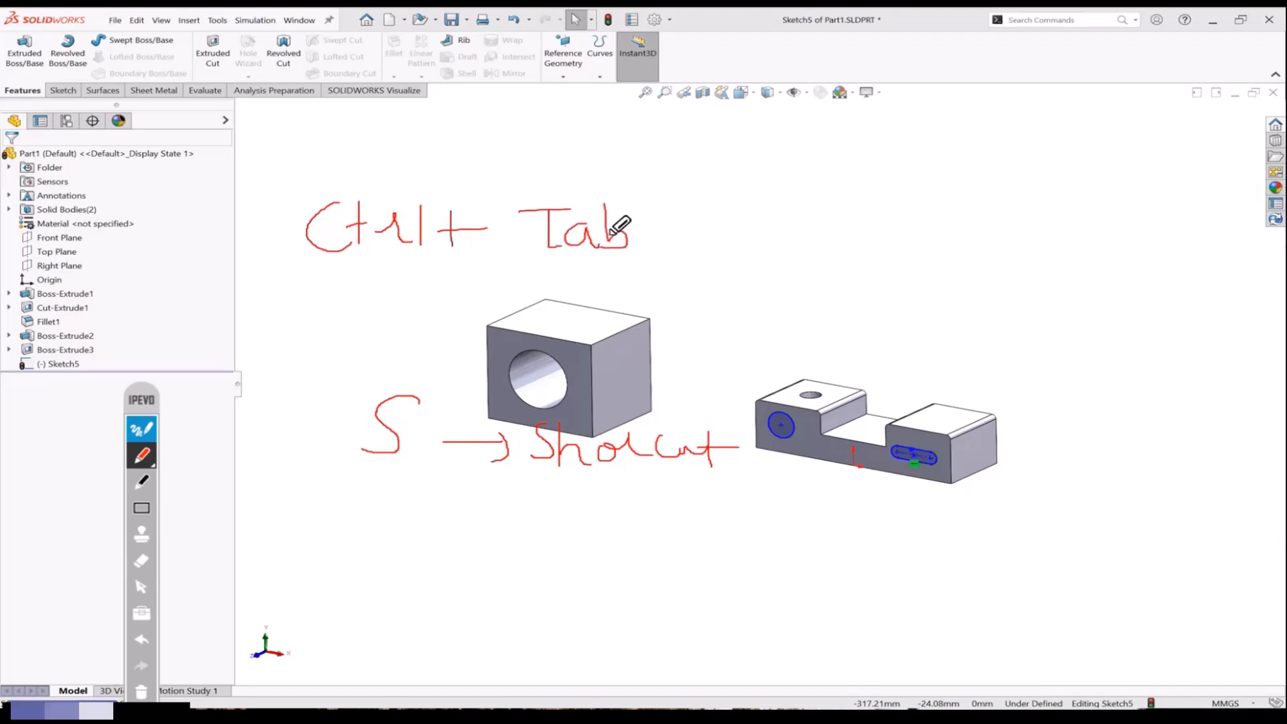
pyautogui.moveTo(643, 191)
pyautogui.mouseDown()
pyautogui.moveTo(295, 186)
pyautogui.moveTo(325, 278)
pyautogui.moveTo(642, 194)
pyautogui.mouseUp()
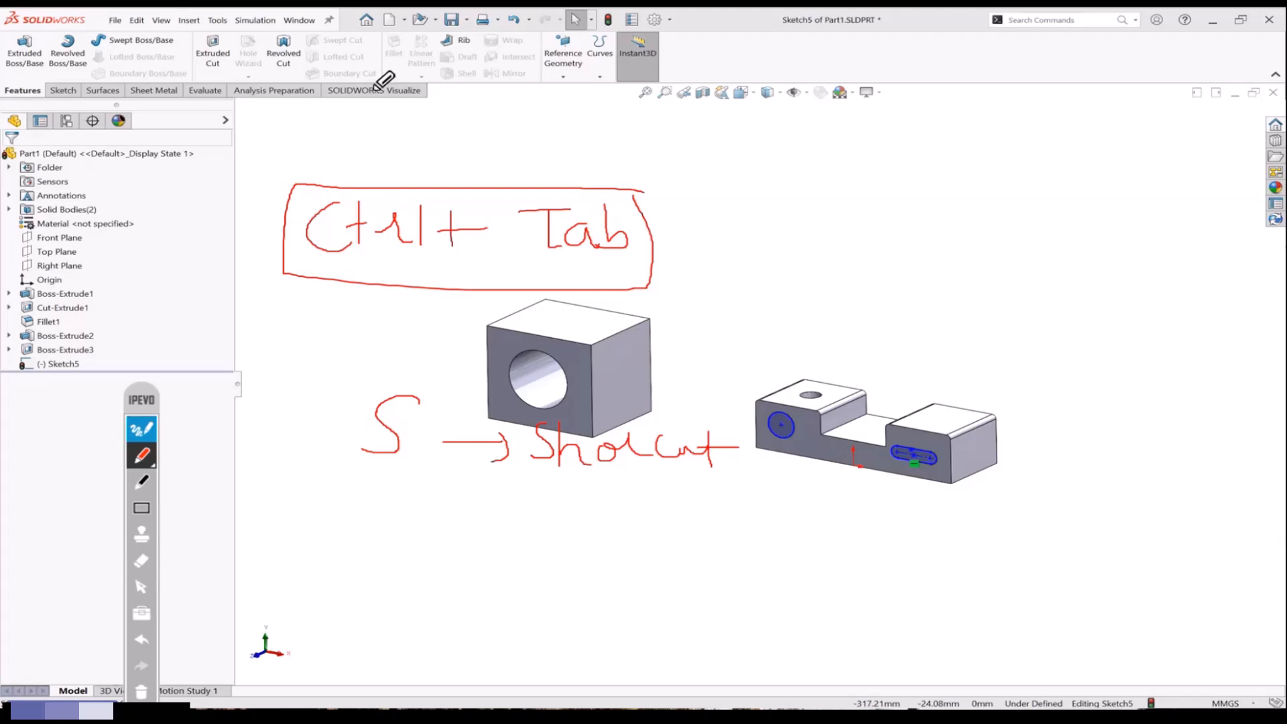
# Circle the Window menu in red, draw an arrow from it to the boxed "Ctrl + Tab" note, and exit annotation mode
pyautogui.moveTo(329, 11)
pyautogui.mouseDown()
pyautogui.moveTo(343, 143)
pyautogui.moveTo(373, 186)
pyautogui.mouseUp()
pyautogui.moveTo(375, 158); pyautogui.dragTo(376, 186)
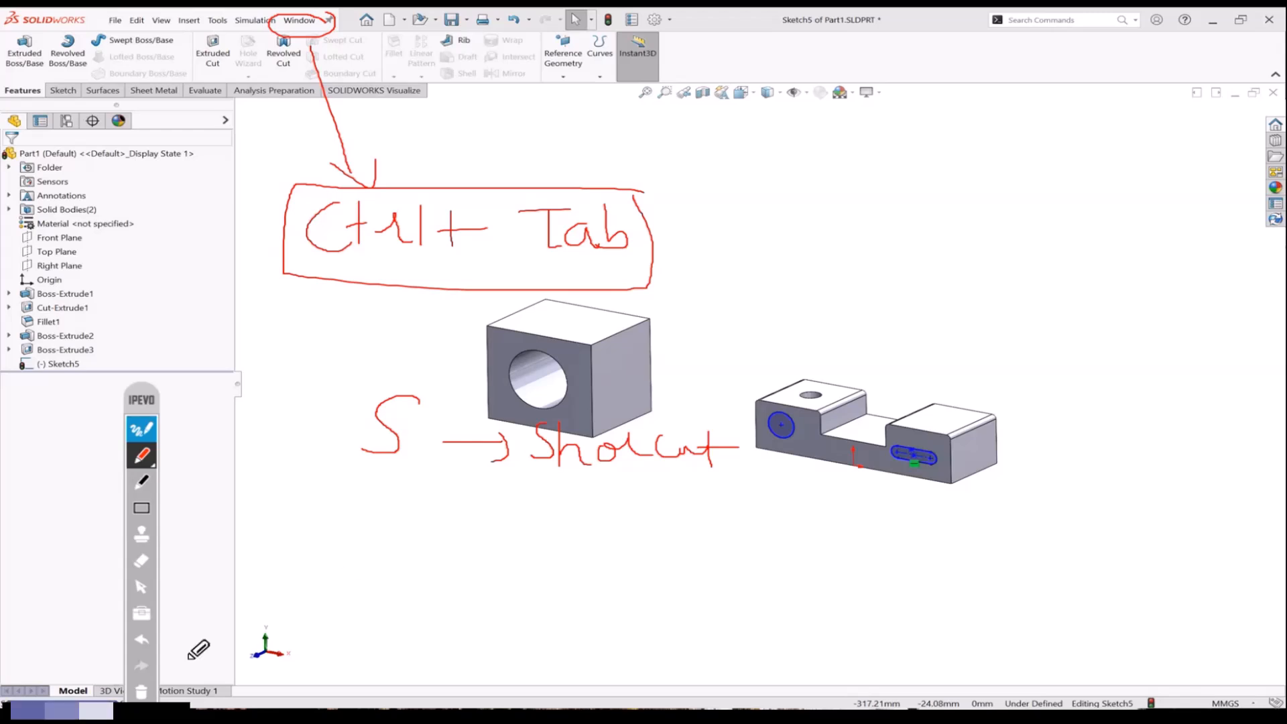
pyautogui.click(142, 429)
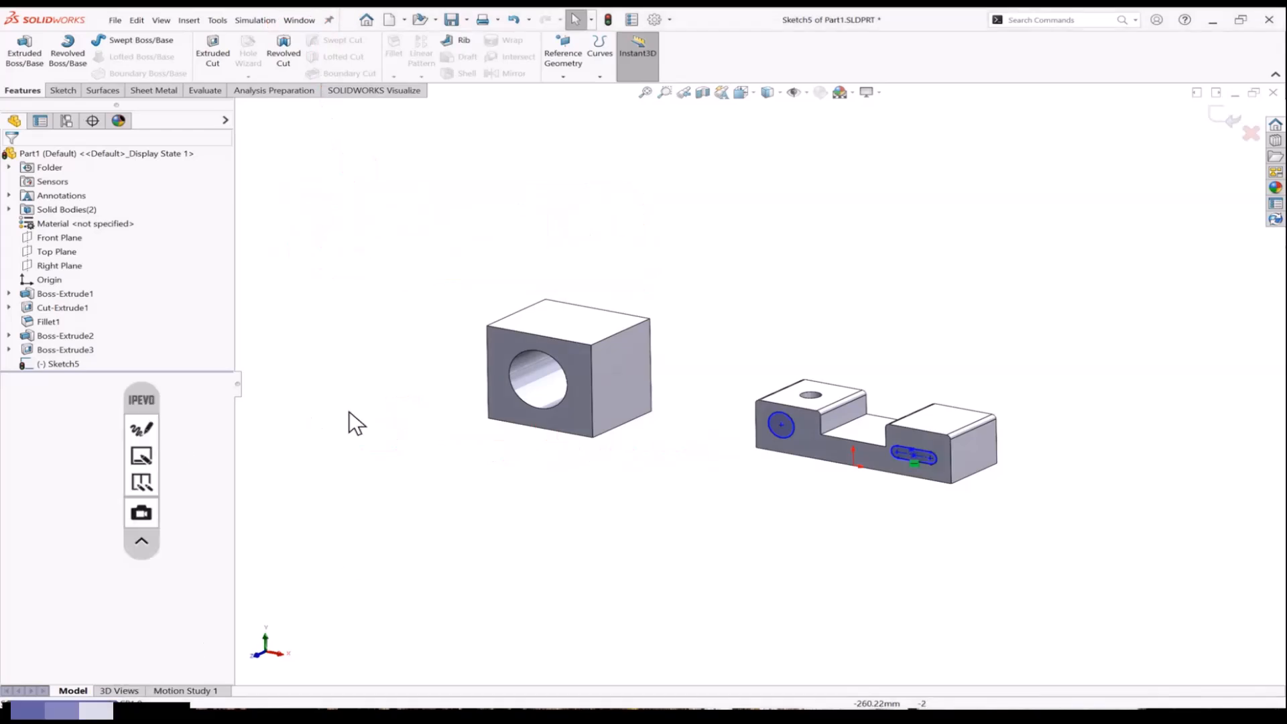
# Browse the open documents to switch to Water Conatiner.SLDPRT and on to the Part1 - Sheet1 drawing
pyautogui.hotkey('ctrl', 'Tab')
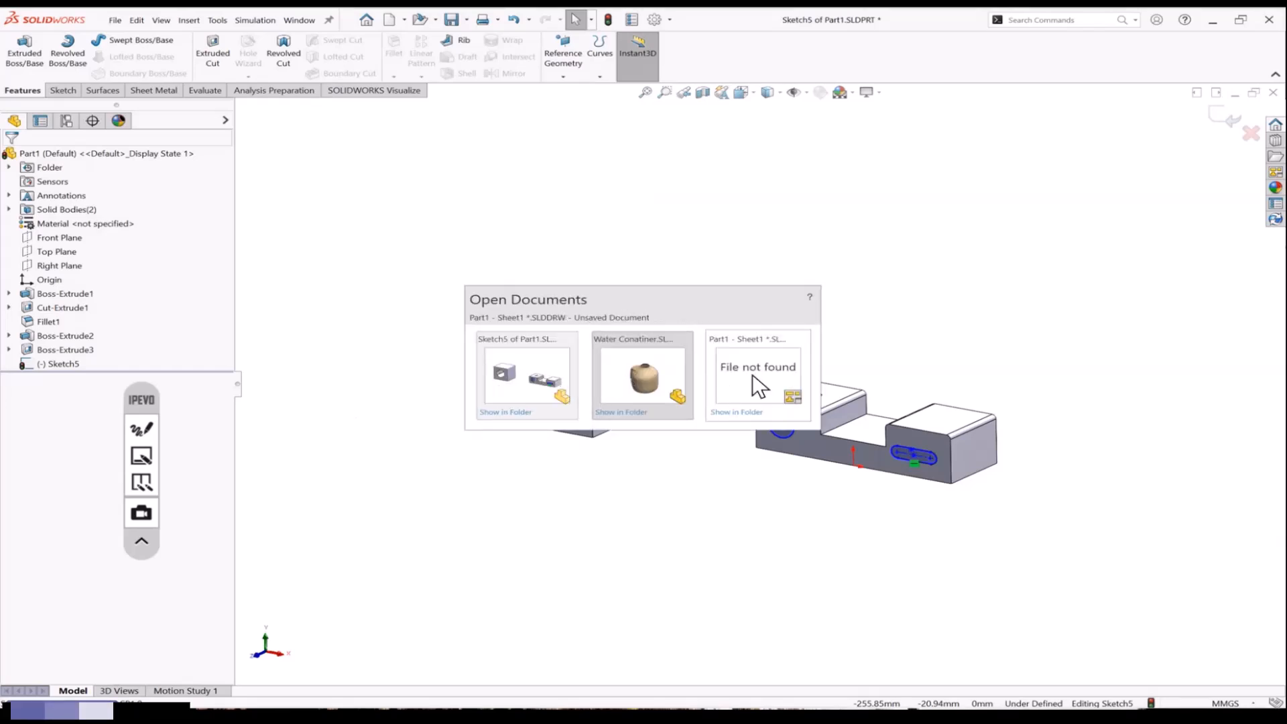
pyautogui.click(529, 378)
pyautogui.hotkey('ctrl', 'Tab')
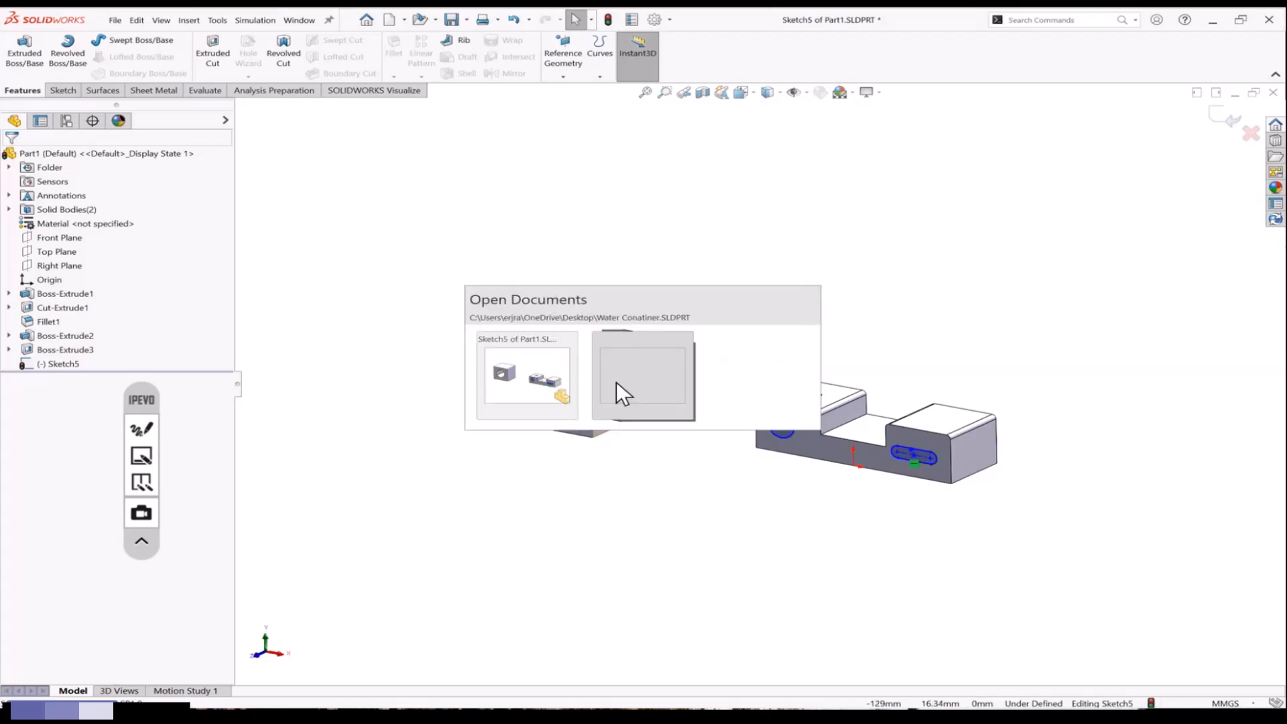
pyautogui.click(642, 378)
pyautogui.hotkey('ctrl', 'Tab')
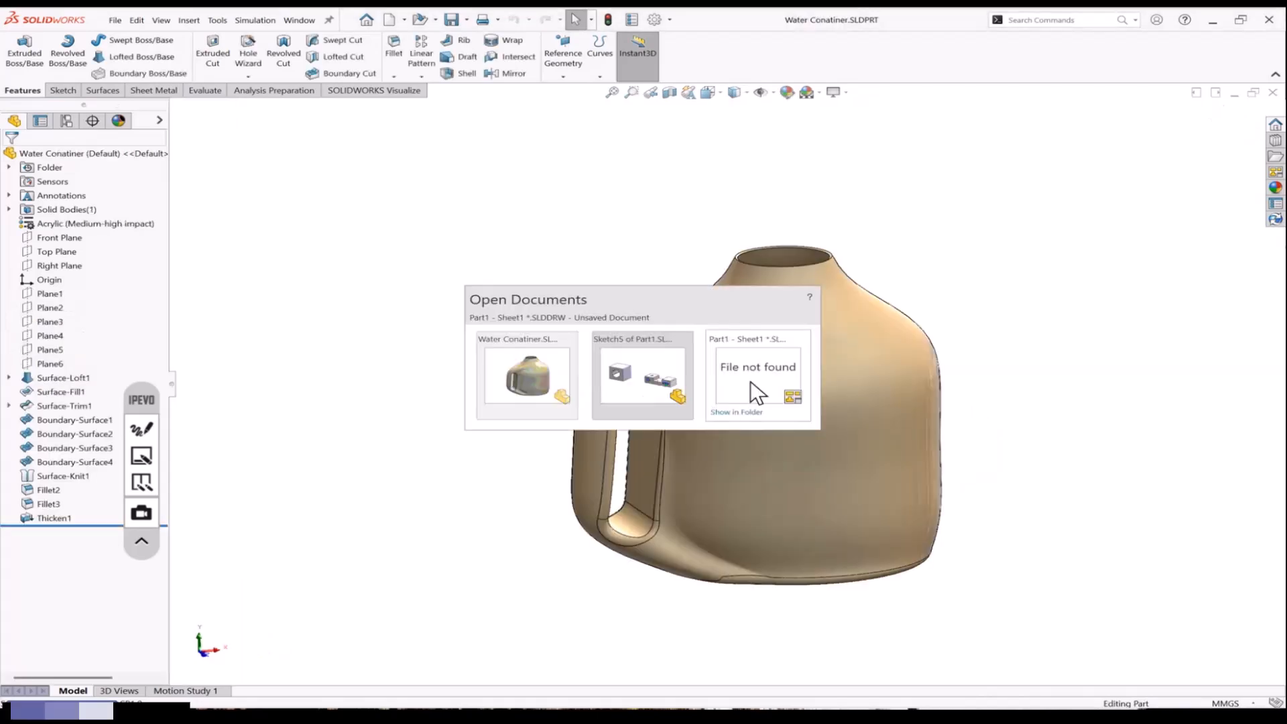
pyautogui.click(750, 380)
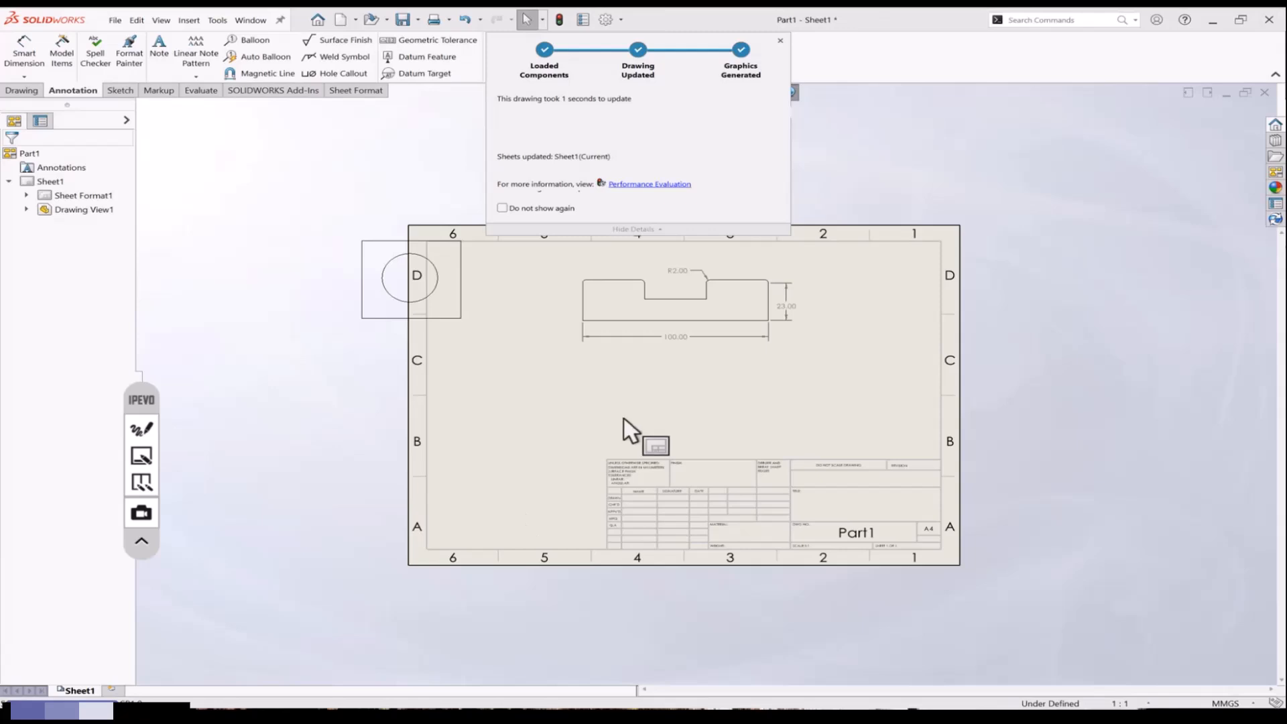
# Cycle through the open documents from the drawing to Water Conatiner.SLDPRT and back to Part1.SLDPRT
pyautogui.hotkey('ctrl', 'Tab')
pyautogui.hotkey('ctrl', 'Tab')
pyautogui.hotkey('ctrl', 'Tab')
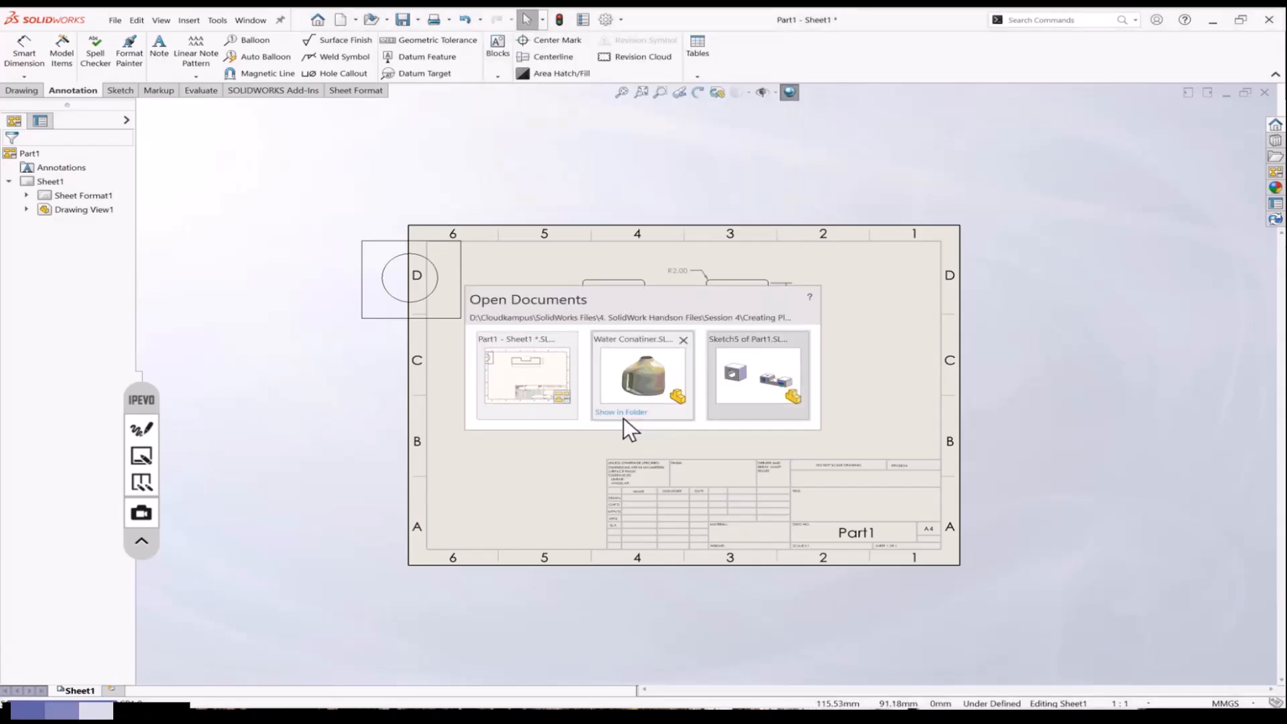
pyautogui.click(624, 417)
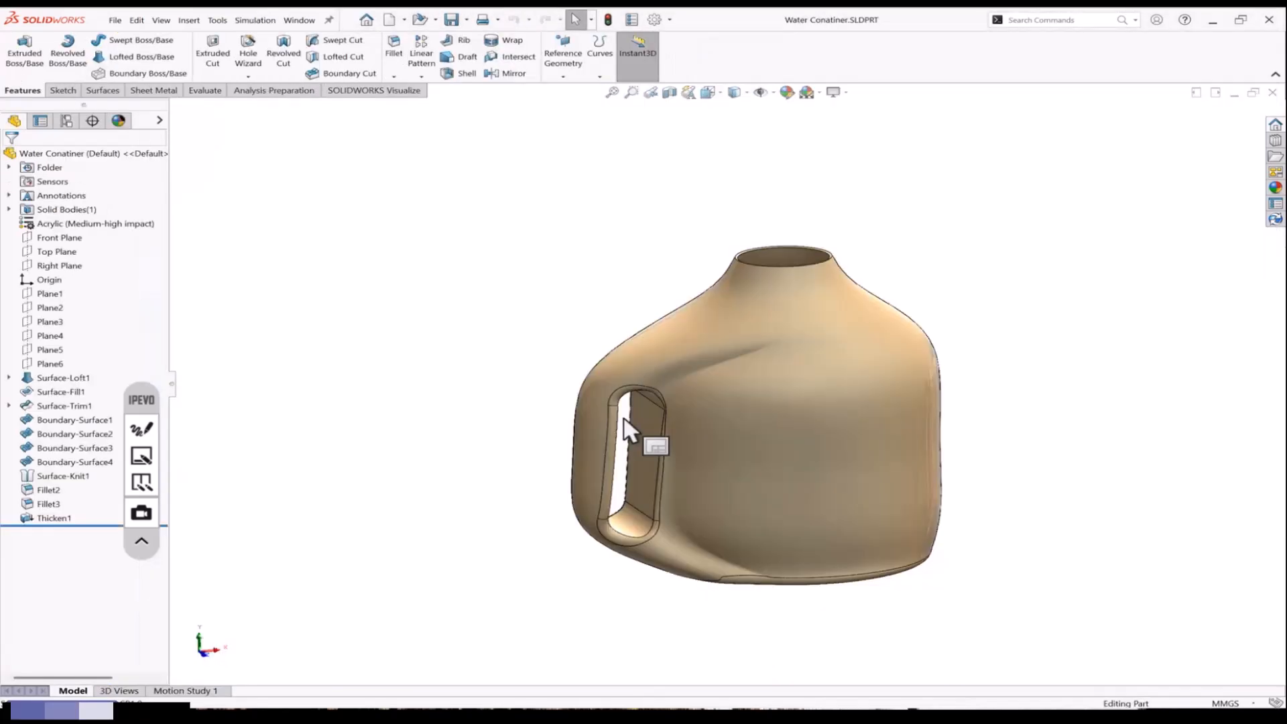
pyautogui.hotkey('ctrl', 'Tab')
pyautogui.hotkey('ctrl', 'Tab')
pyautogui.hotkey('ctrl', 'Tab')
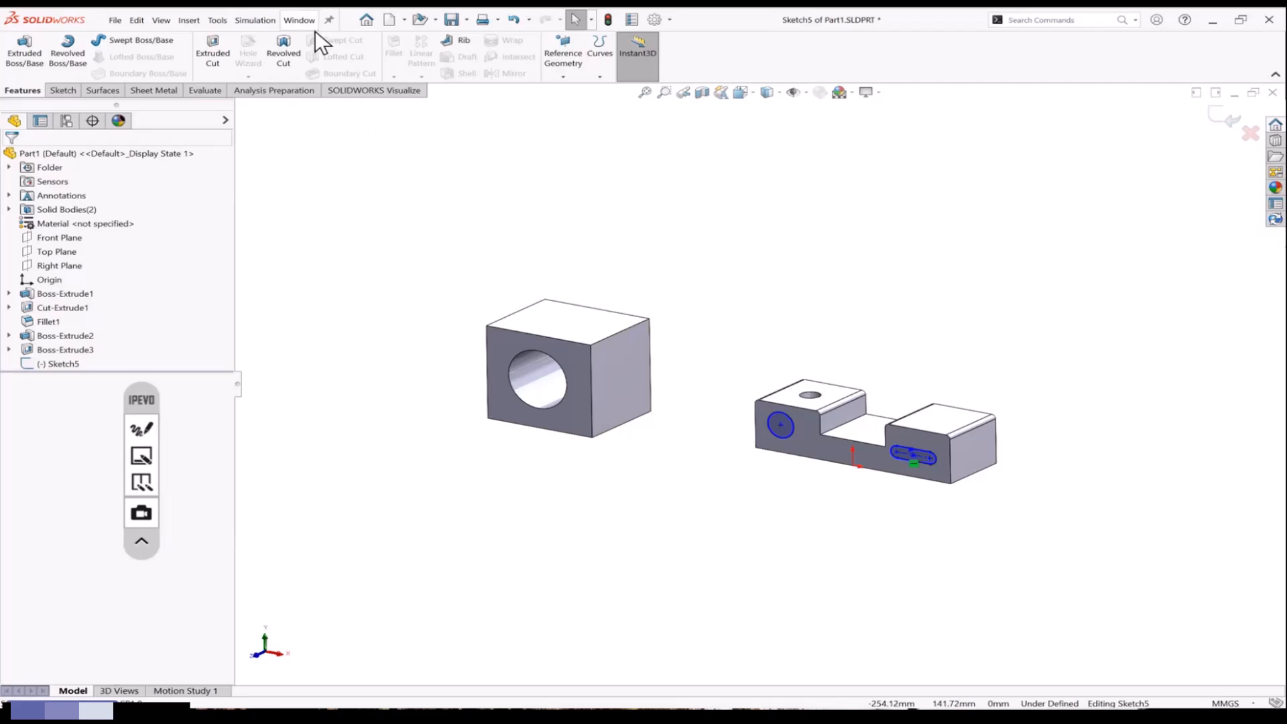
# Use the window list to visit Water Conatiner.SLDPRT and the Part1 - Sheet1 drawing, and return to Part1.SLDPRT
pyautogui.click(299, 20)
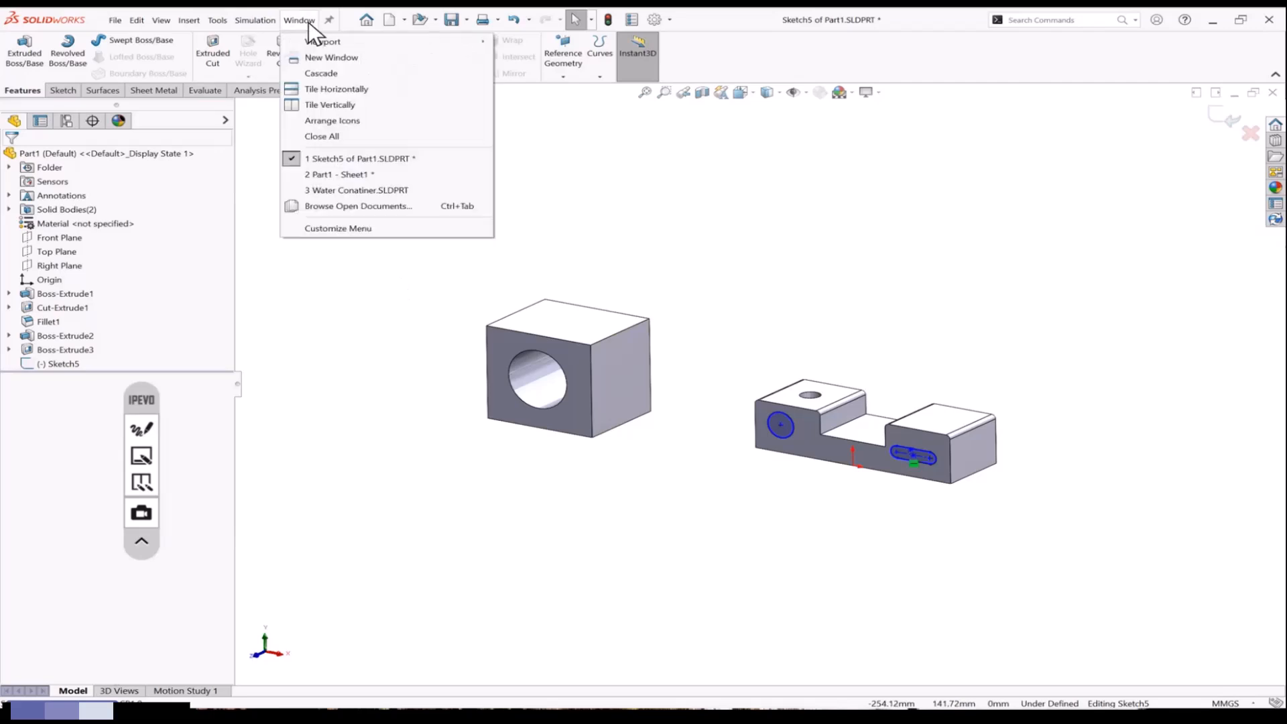
pyautogui.click(330, 190)
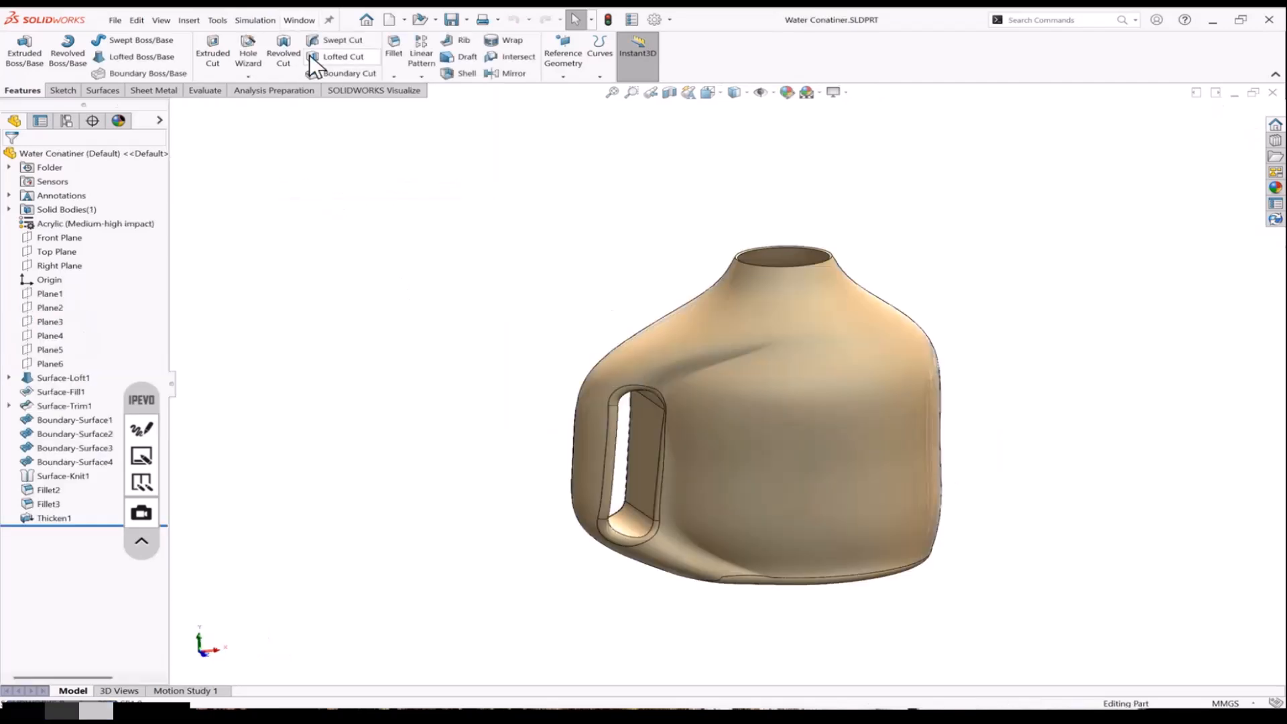
pyautogui.click(310, 22)
pyautogui.click(342, 173)
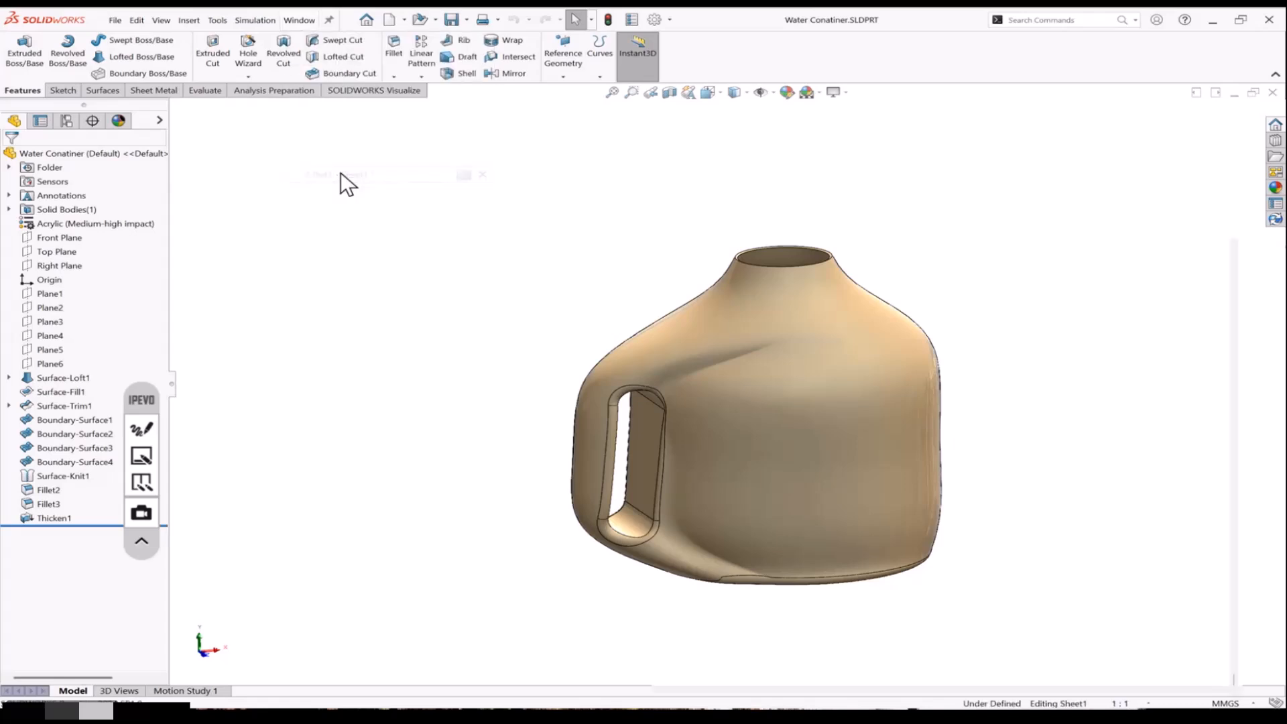
pyautogui.click(253, 21)
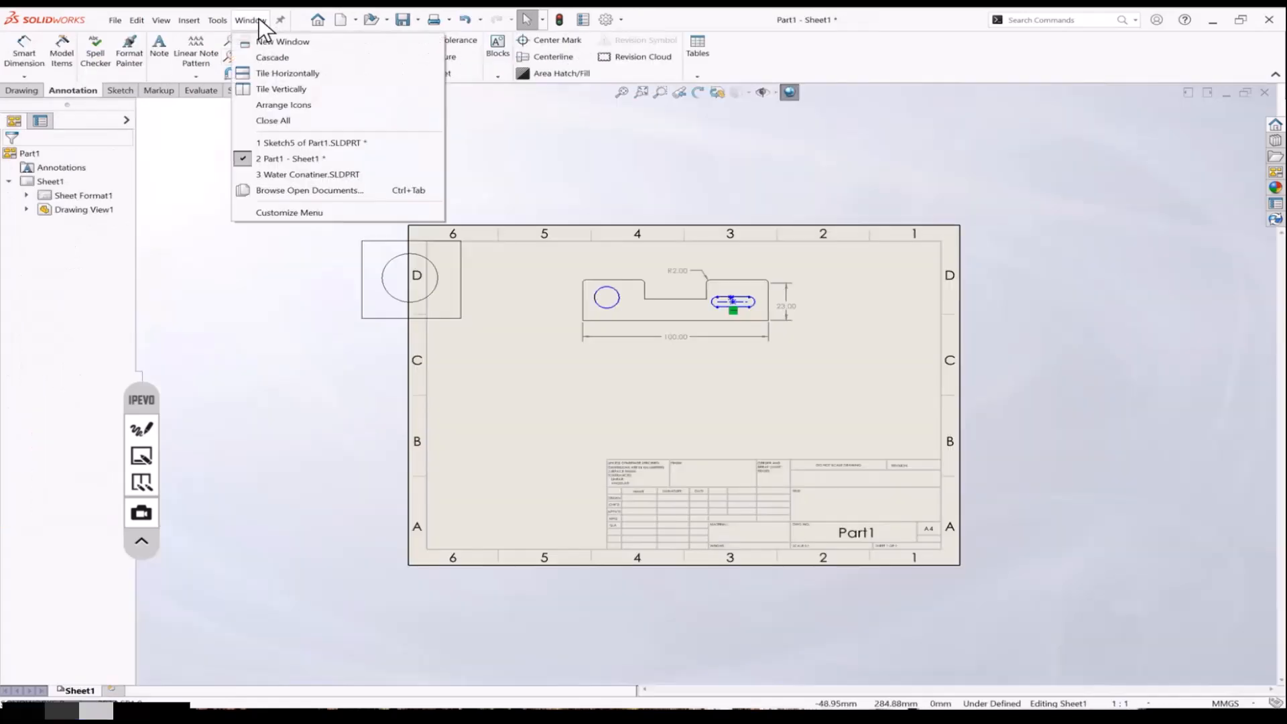
pyautogui.click(296, 141)
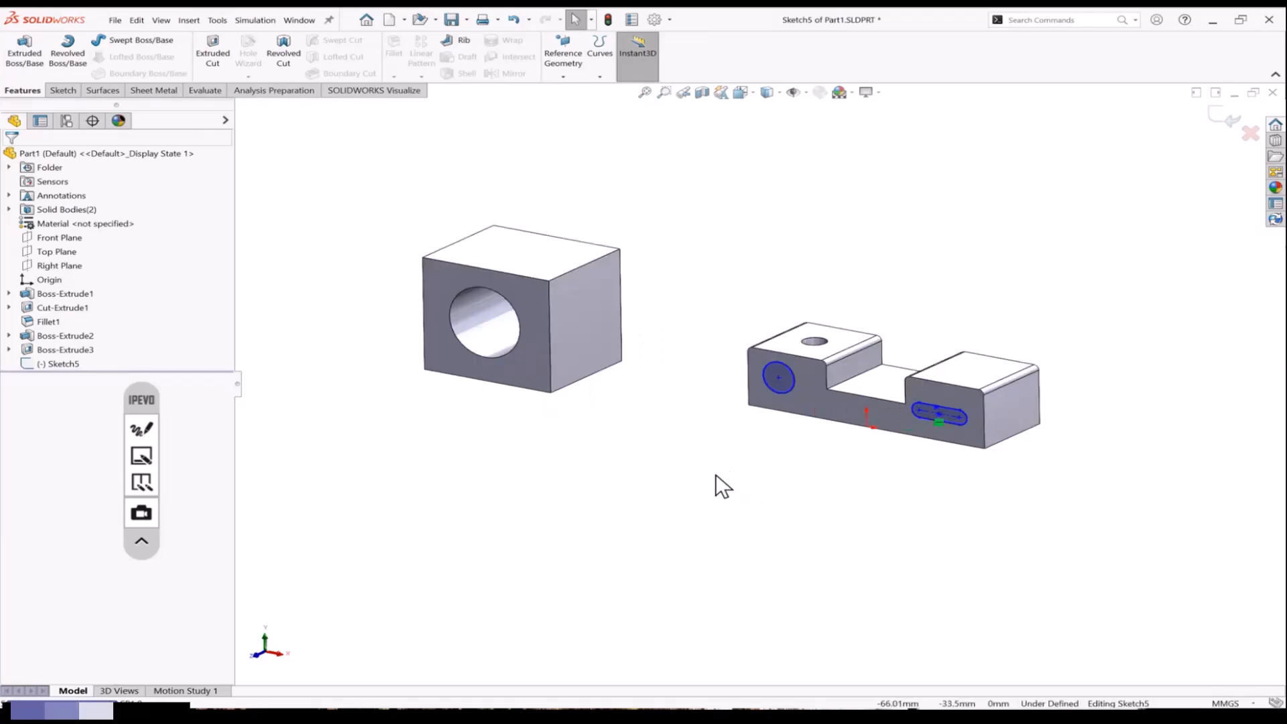
# Sketch a center rectangle about 44 by 36 mm below the block with the large round hole
pyautogui.click(63, 91)
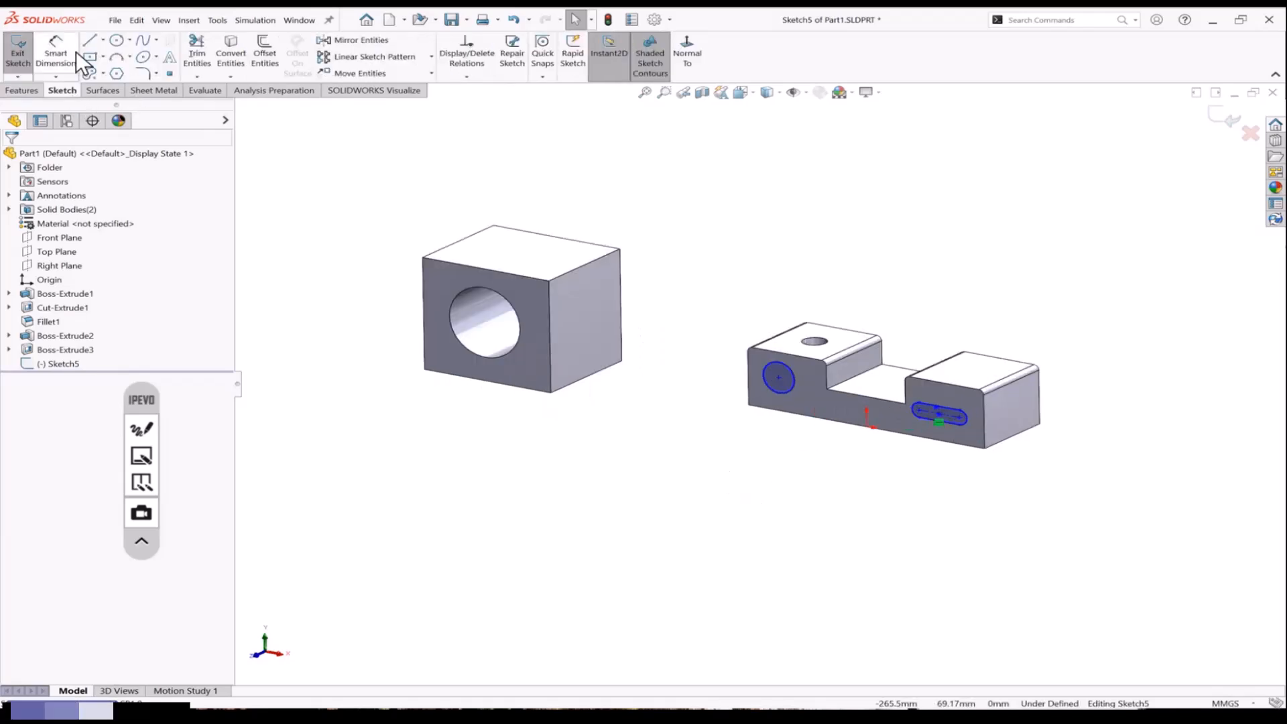
pyautogui.click(95, 63)
pyautogui.click(506, 442)
pyautogui.click(559, 494)
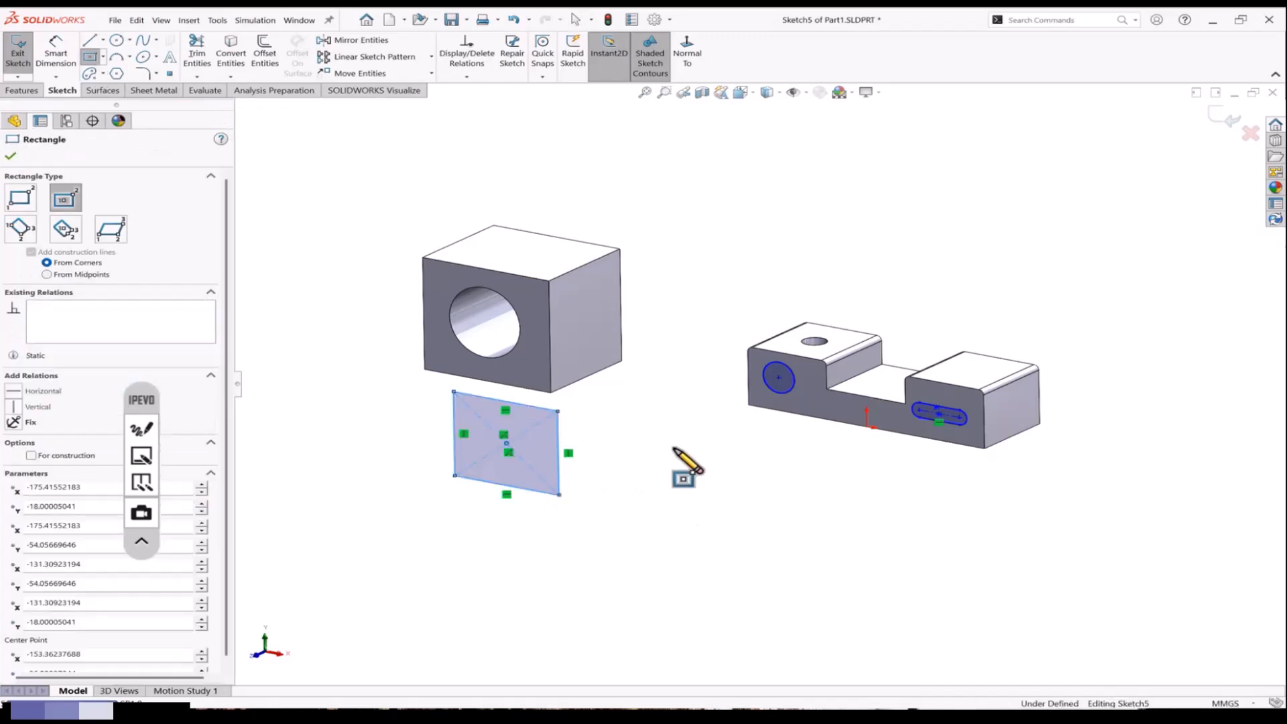
pyautogui.press('Escape')
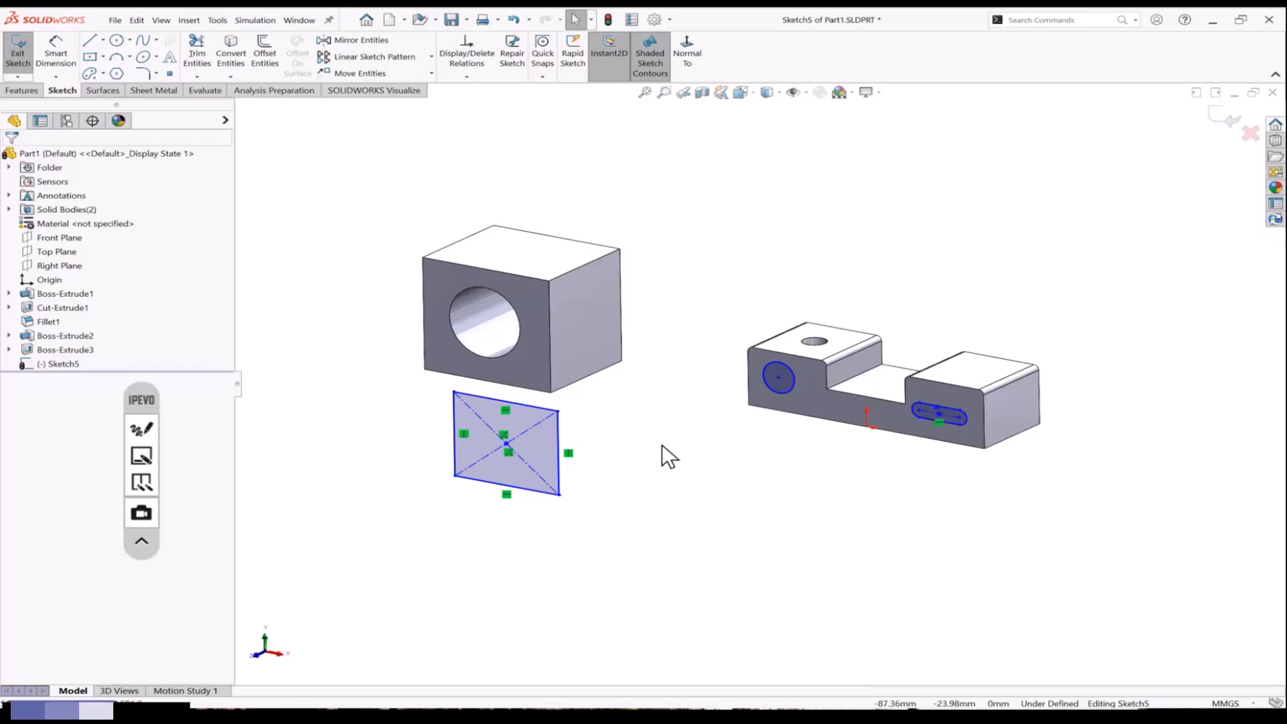
# Repeat the rectangle command and sketch a center rectangle about 38 mm wide and 66 mm high between the two bodies
pyautogui.press('Return')
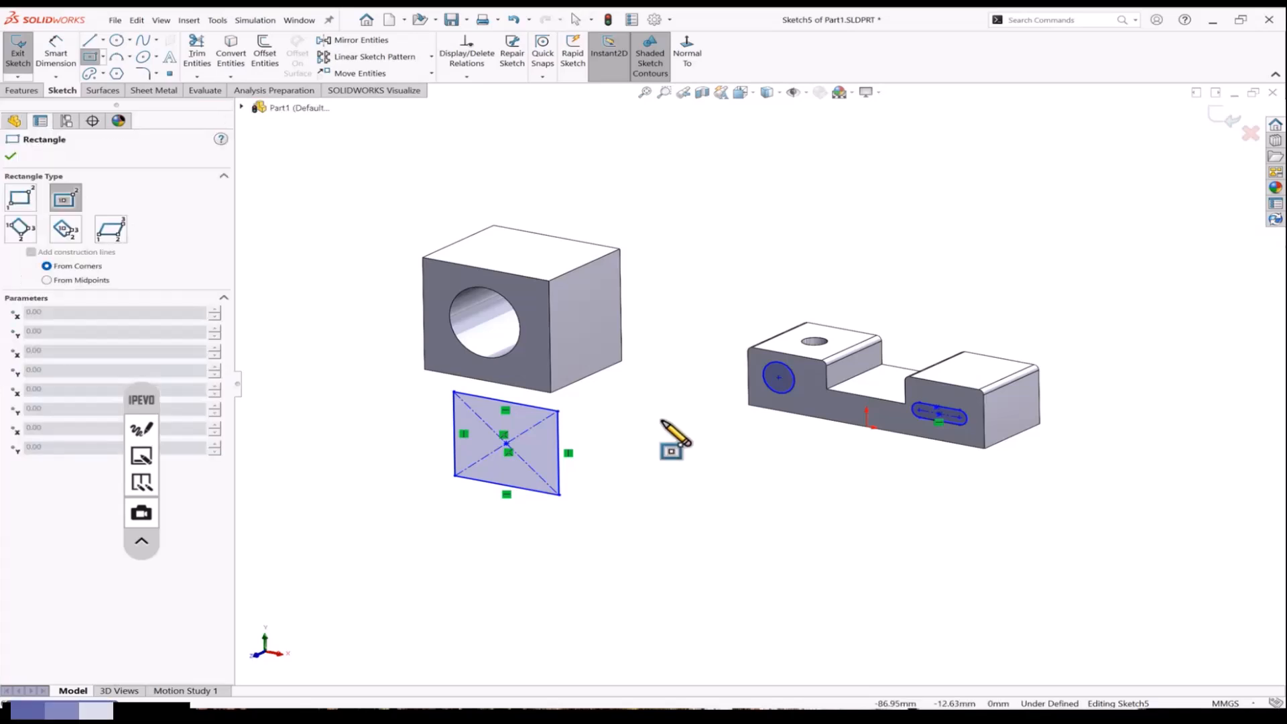
pyautogui.click(661, 420)
pyautogui.click(708, 502)
pyautogui.scroll(1, 651, 552)
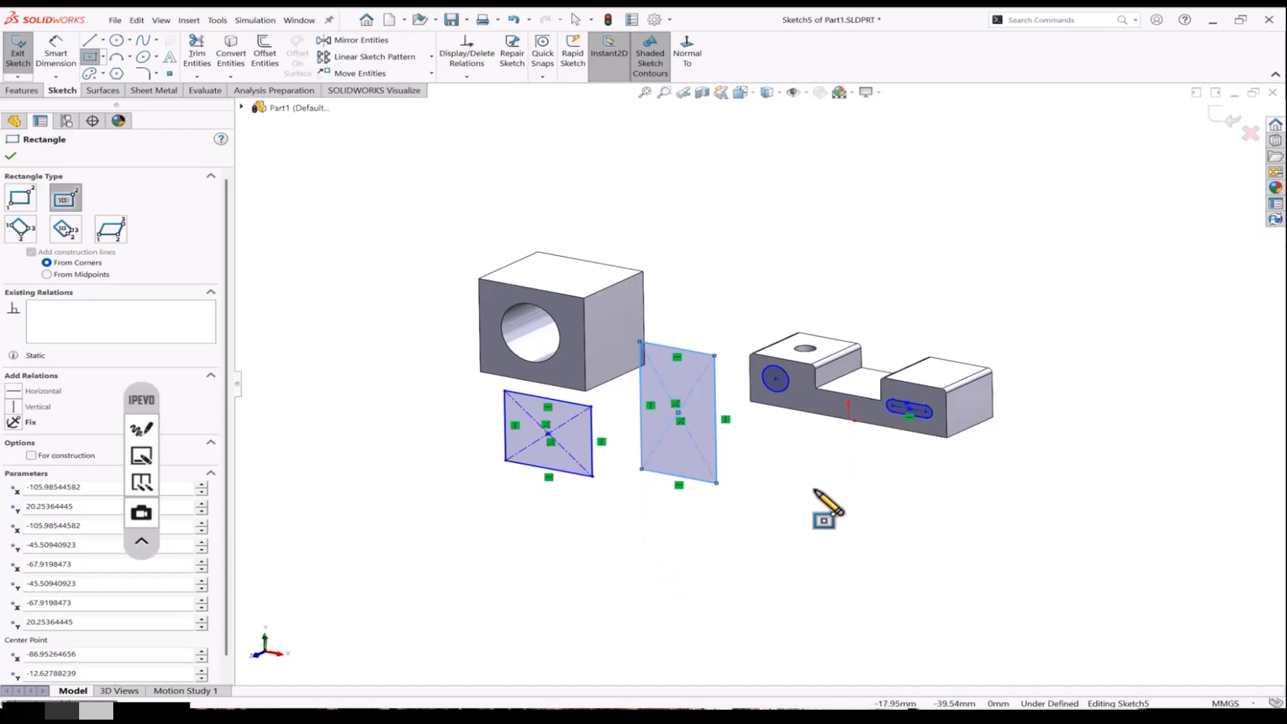
pyautogui.scroll(2, 814, 490)
pyautogui.scroll(-2, 882, 445)
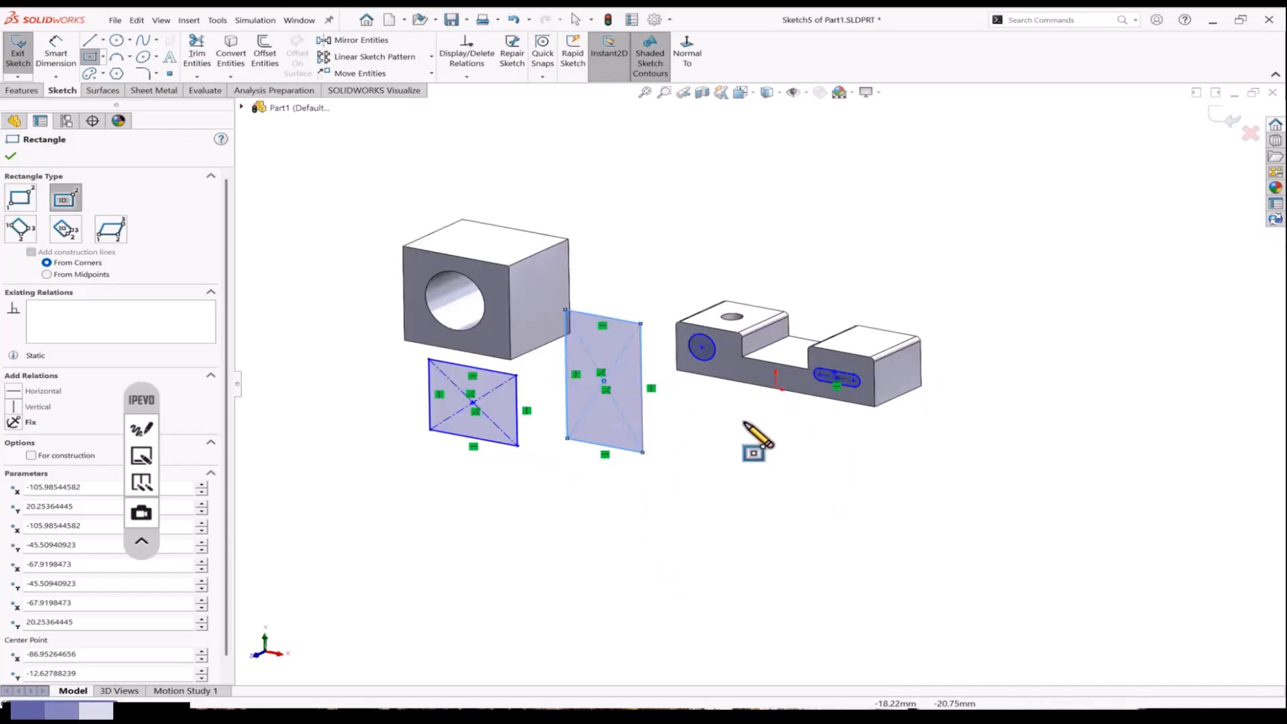
pyautogui.press('Escape')
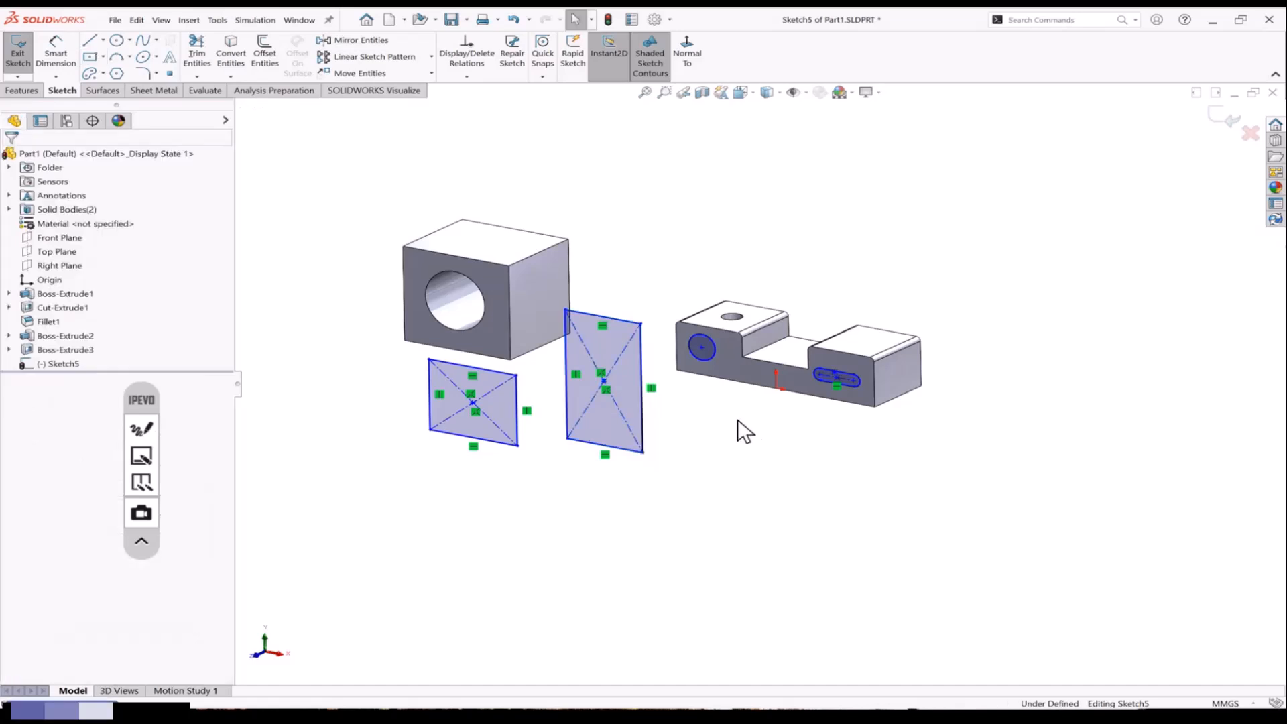
# Repeat the rectangle command to sketch a third center rectangle below the raised end of the stepped body with the small hole
pyautogui.press('Return')
pyautogui.click(728, 415)
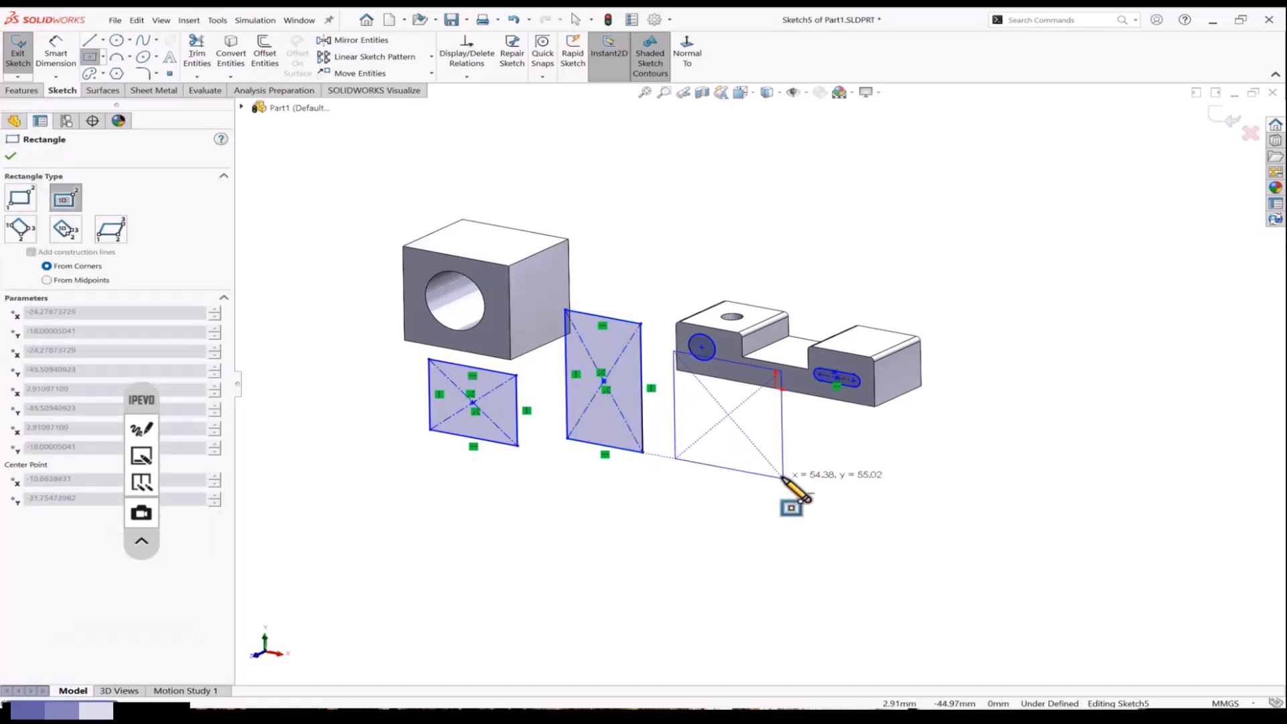
pyautogui.click(794, 475)
pyautogui.scroll(2, 827, 476)
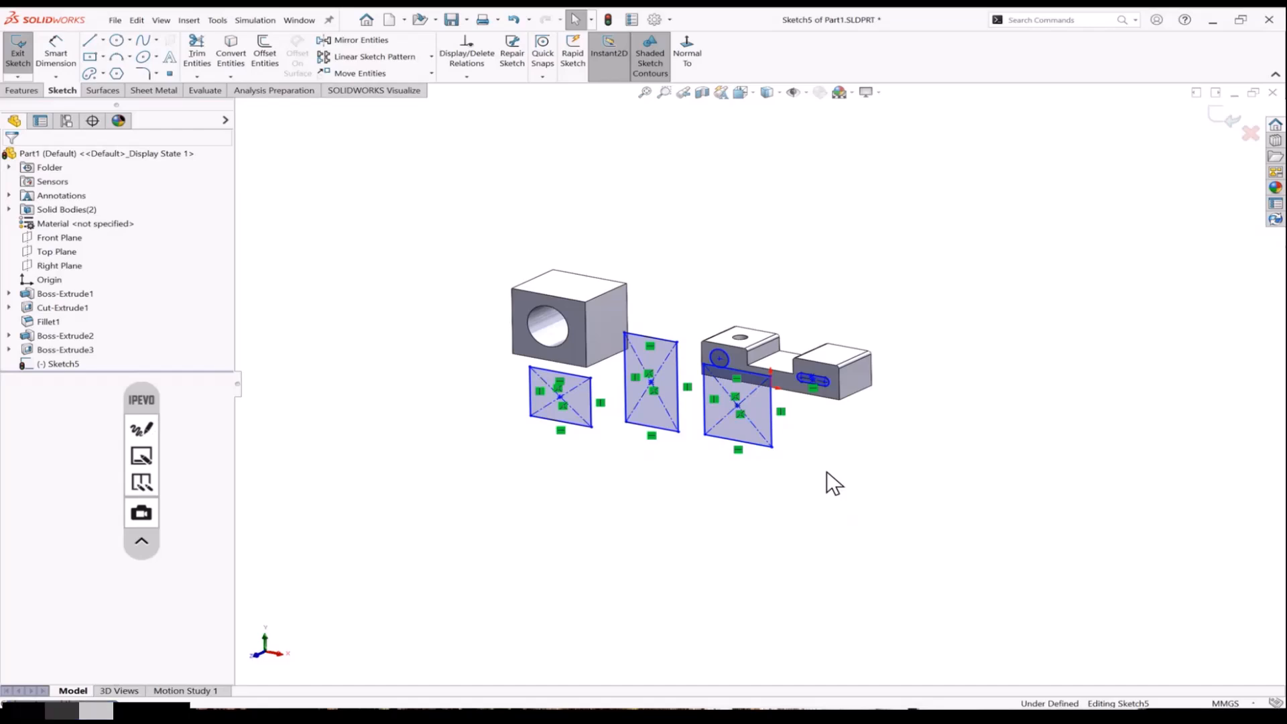
# Select the three rectangles, the circle and the slot in the sketch together and delete them
pyautogui.moveTo(827, 470); pyautogui.dragTo(791, 462, button='middle')
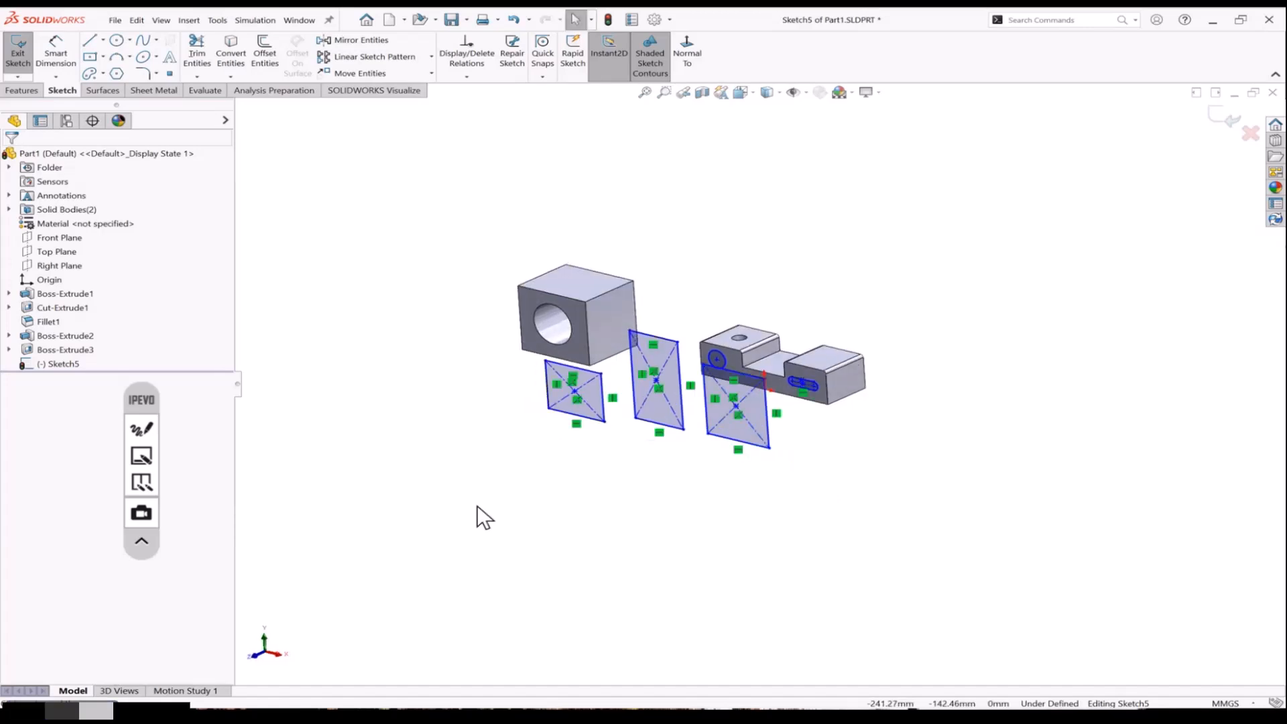
pyautogui.moveTo(475, 506); pyautogui.dragTo(884, 331)
pyautogui.press('Delete')
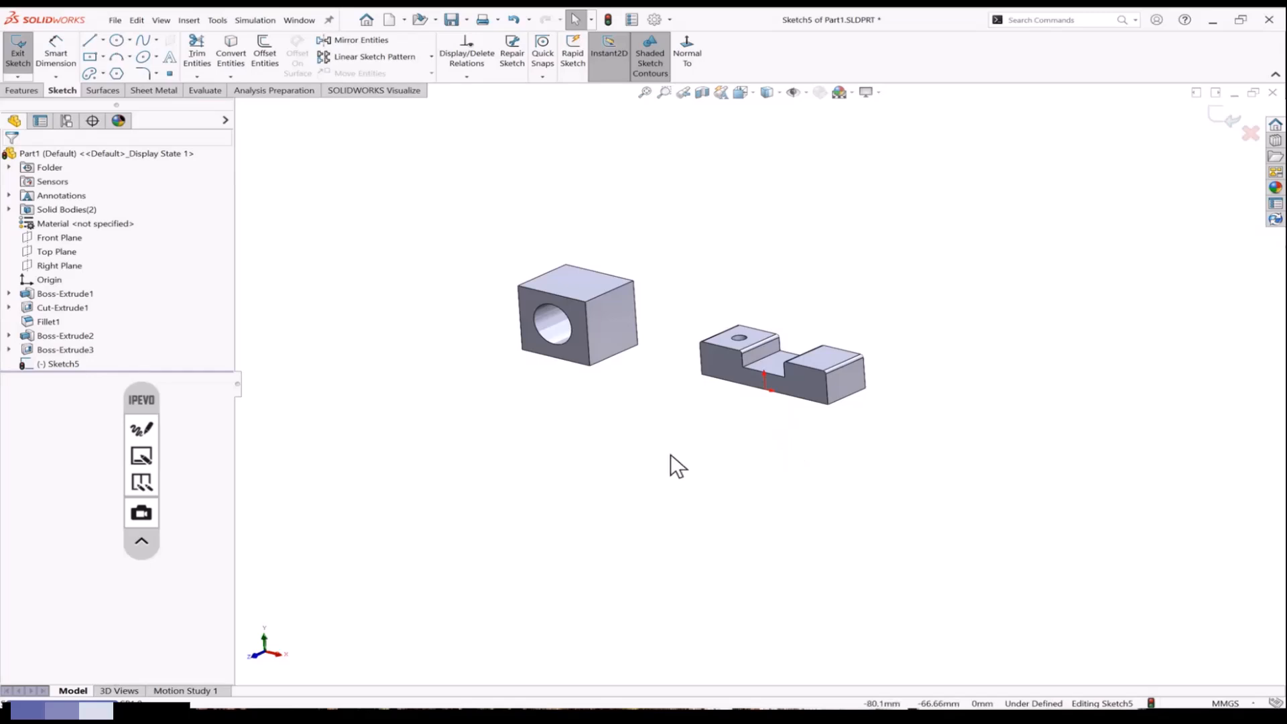
pyautogui.moveTo(672, 465); pyautogui.dragTo(689, 448, button='middle')
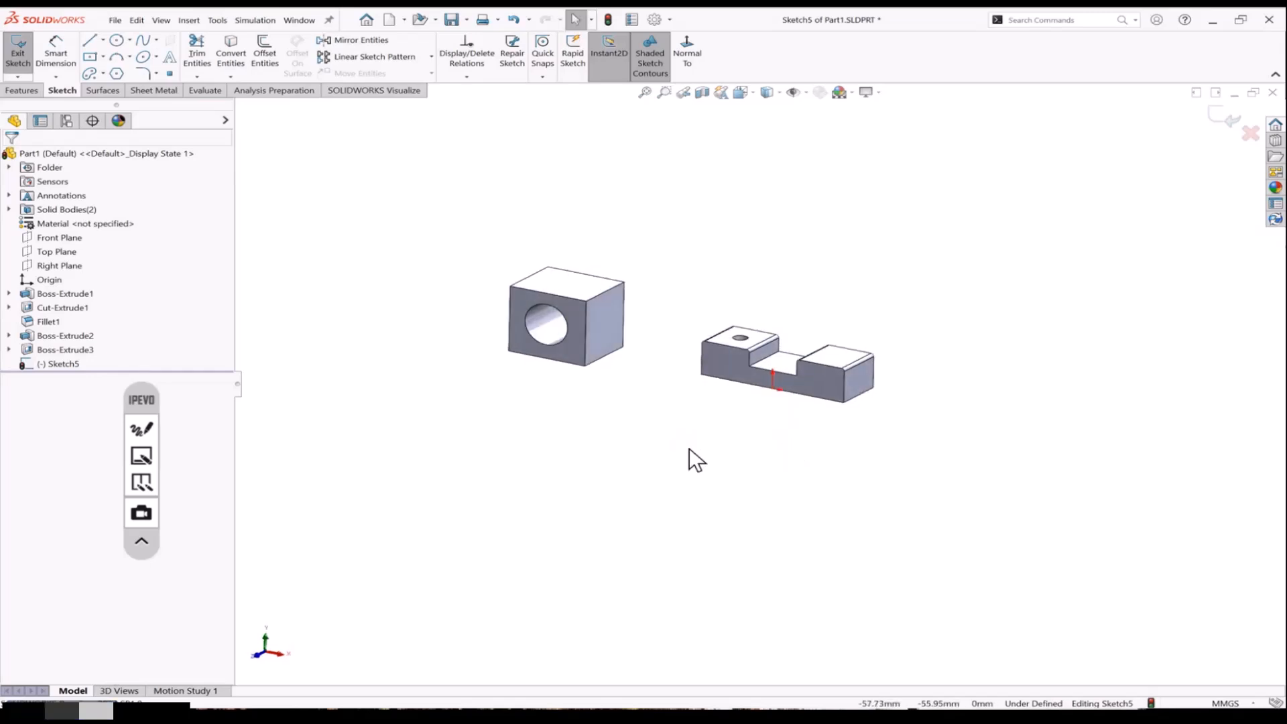
# Switch to PowerPoint, highlight the "Redraw the screen" row on the Keyboard Shortcuts slide, and return to SOLIDWORKS
pyautogui.moveTo(859, 708)
pyautogui.click(810, 702)
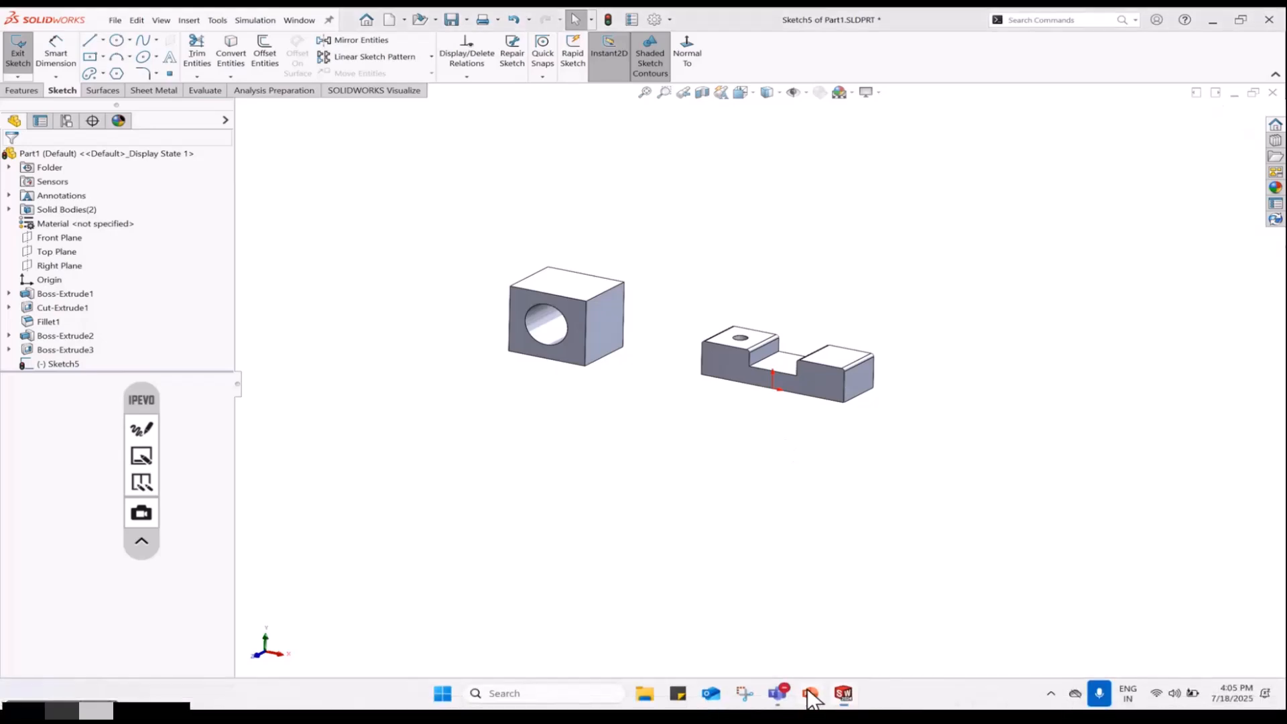
pyautogui.click(1195, 25)
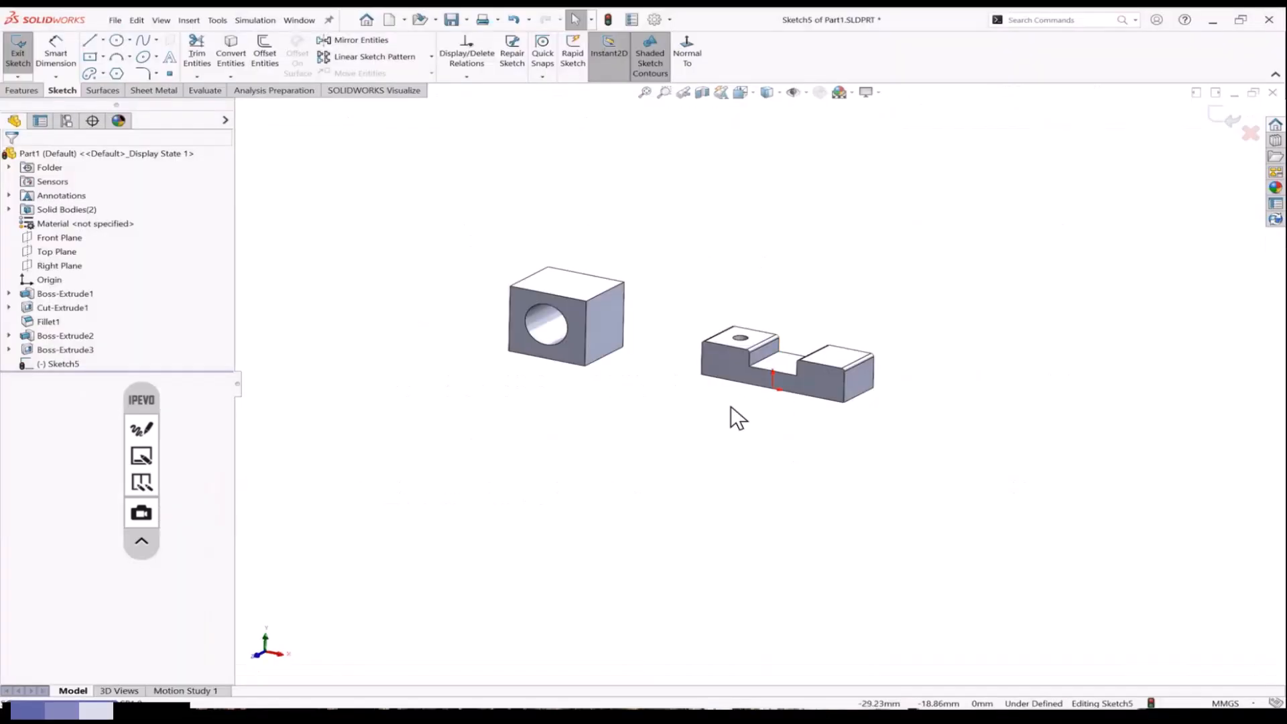
pyautogui.moveTo(860, 708)
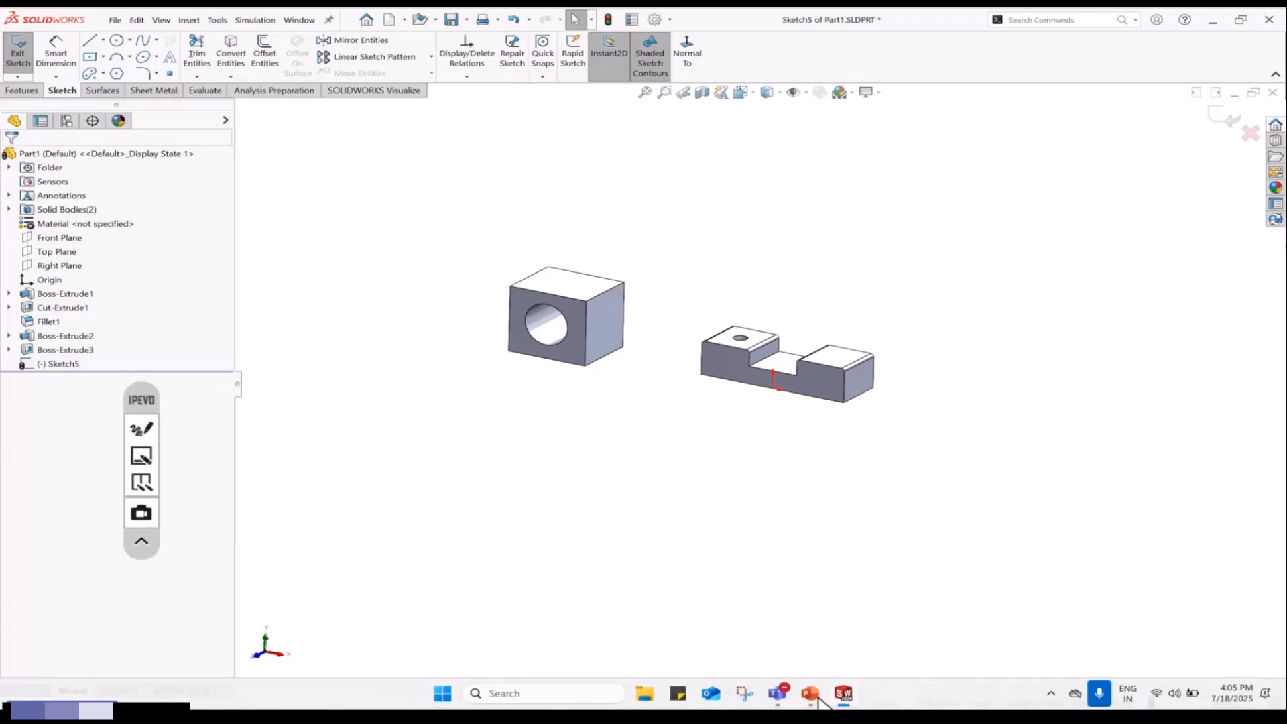
pyautogui.click(807, 702)
pyautogui.click(175, 652)
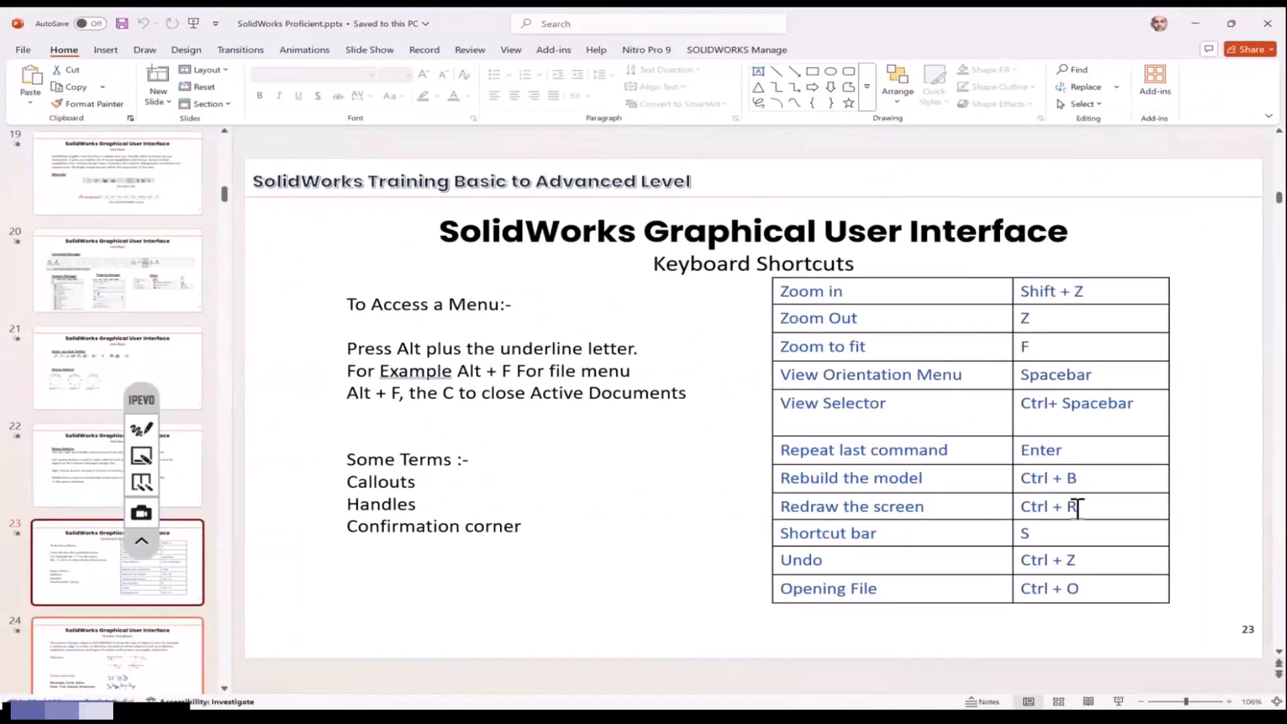
pyautogui.moveTo(1068, 506); pyautogui.dragTo(1003, 511)
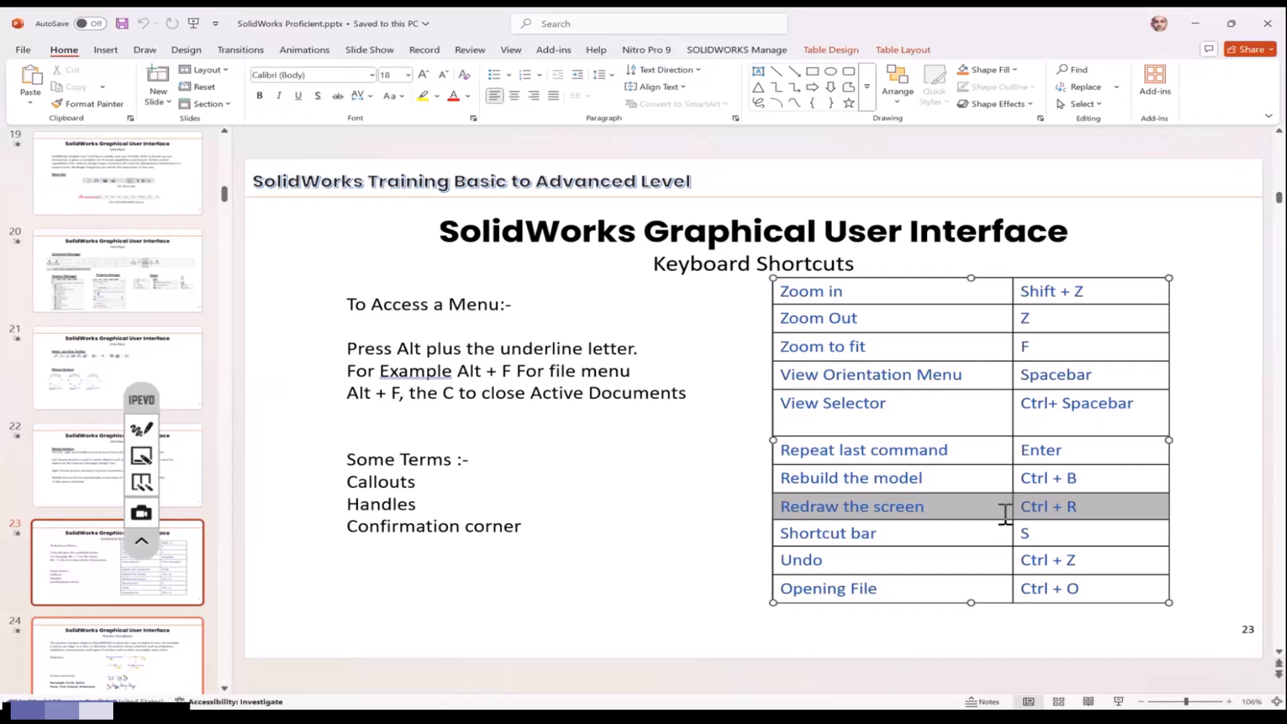
pyautogui.click(1058, 536)
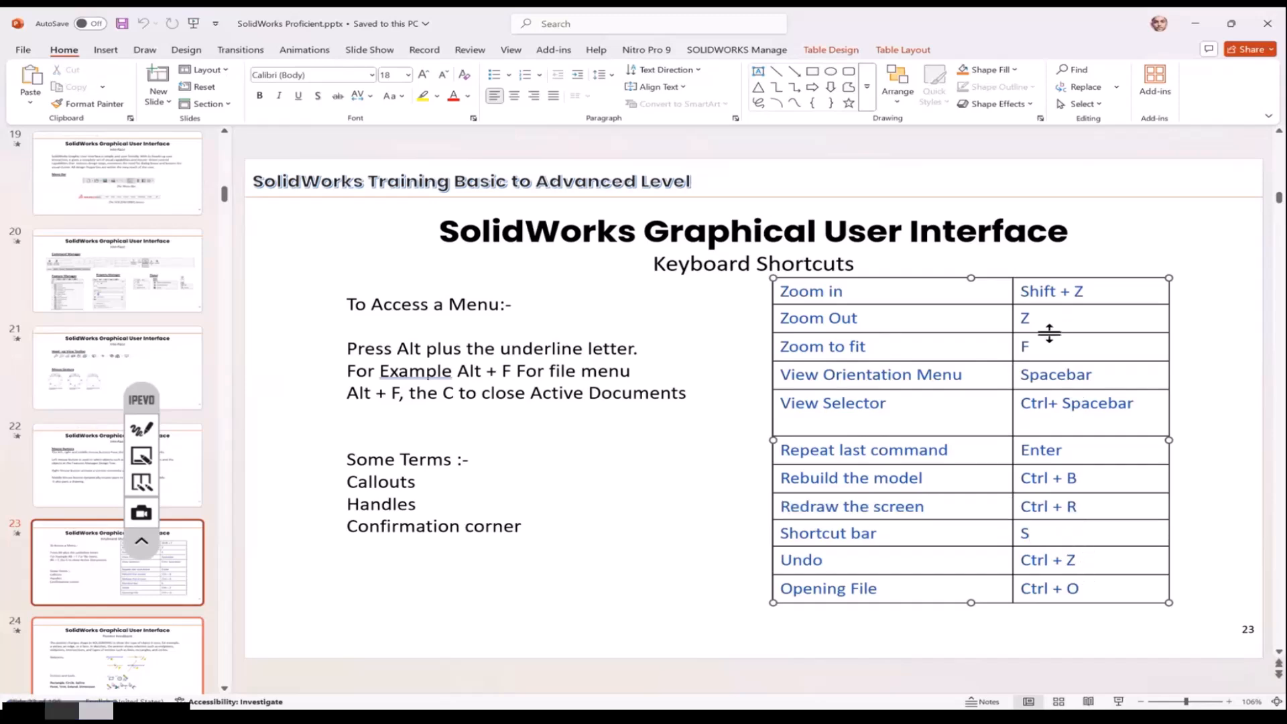
pyautogui.click(1231, 23)
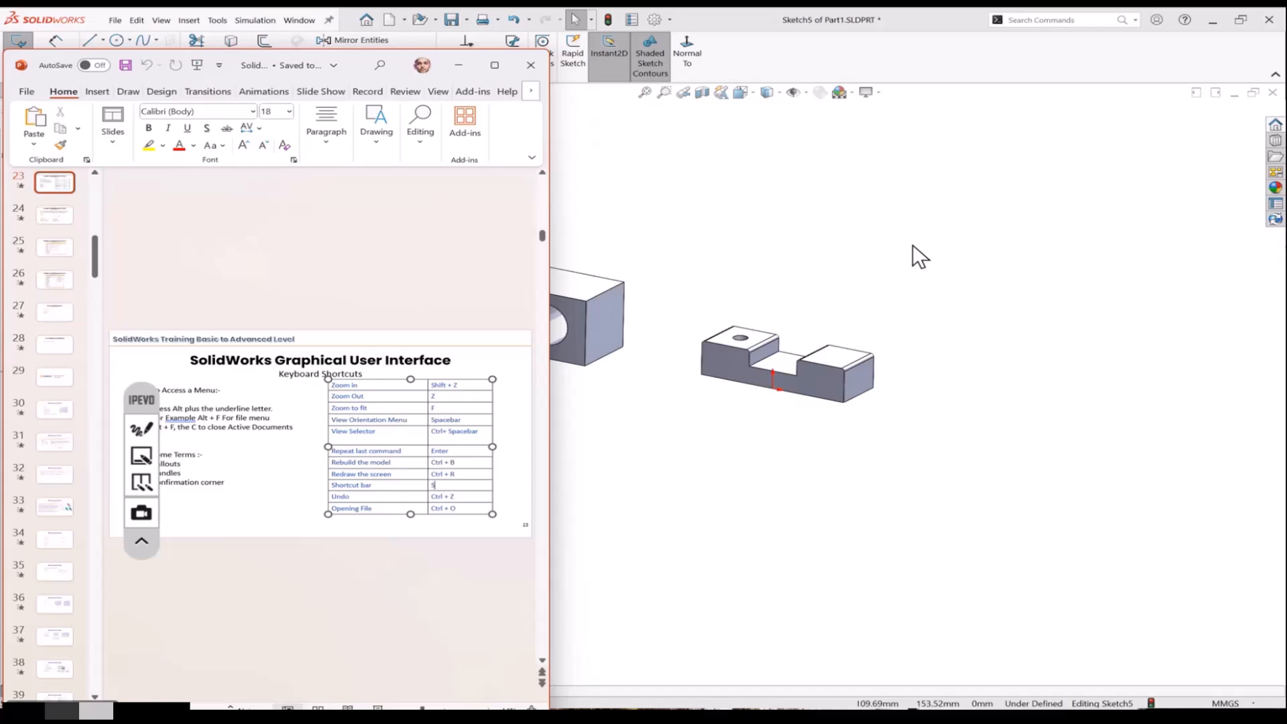
pyautogui.click(791, 408)
# Undo the deletion of the rectangles, circle and slot in the sketch
pyautogui.scroll(1, 515, 324)
pyautogui.moveTo(539, 303); pyautogui.dragTo(543, 293, button='middle')
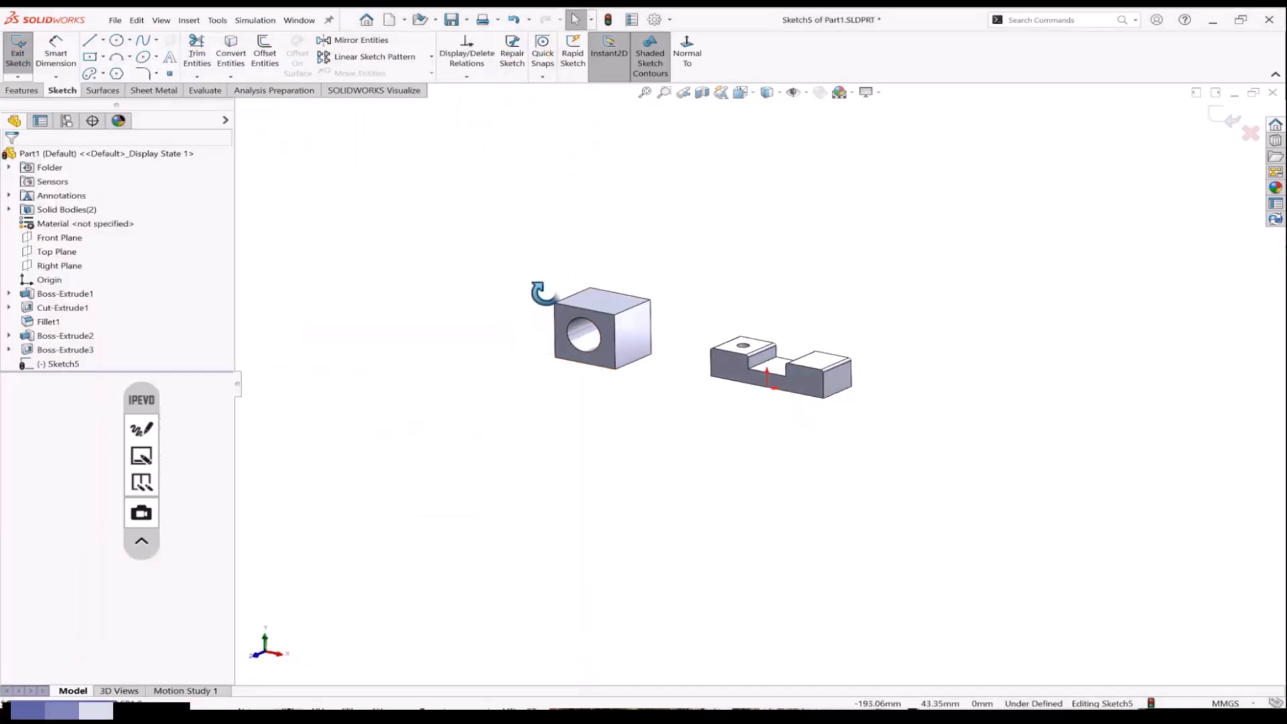
pyautogui.scroll(-1, 540, 257)
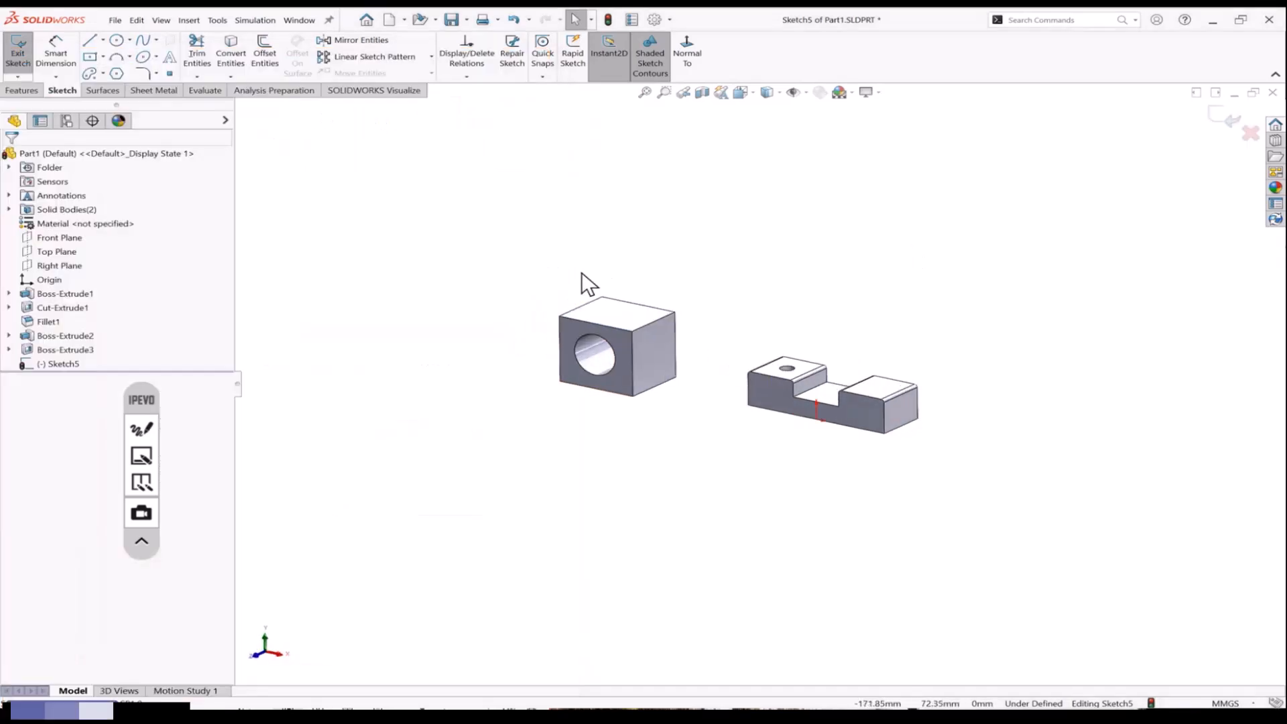
pyautogui.scroll(-3, 684, 308)
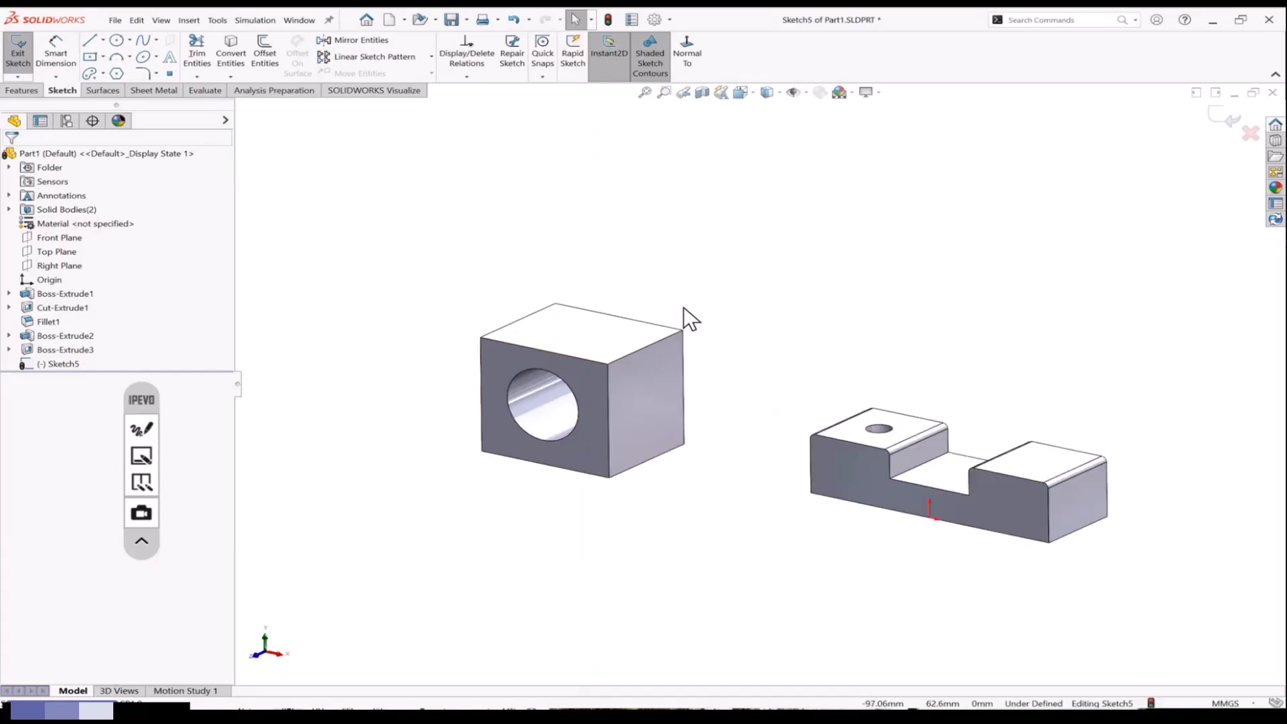
pyautogui.hotkey('ctrl', 'a')
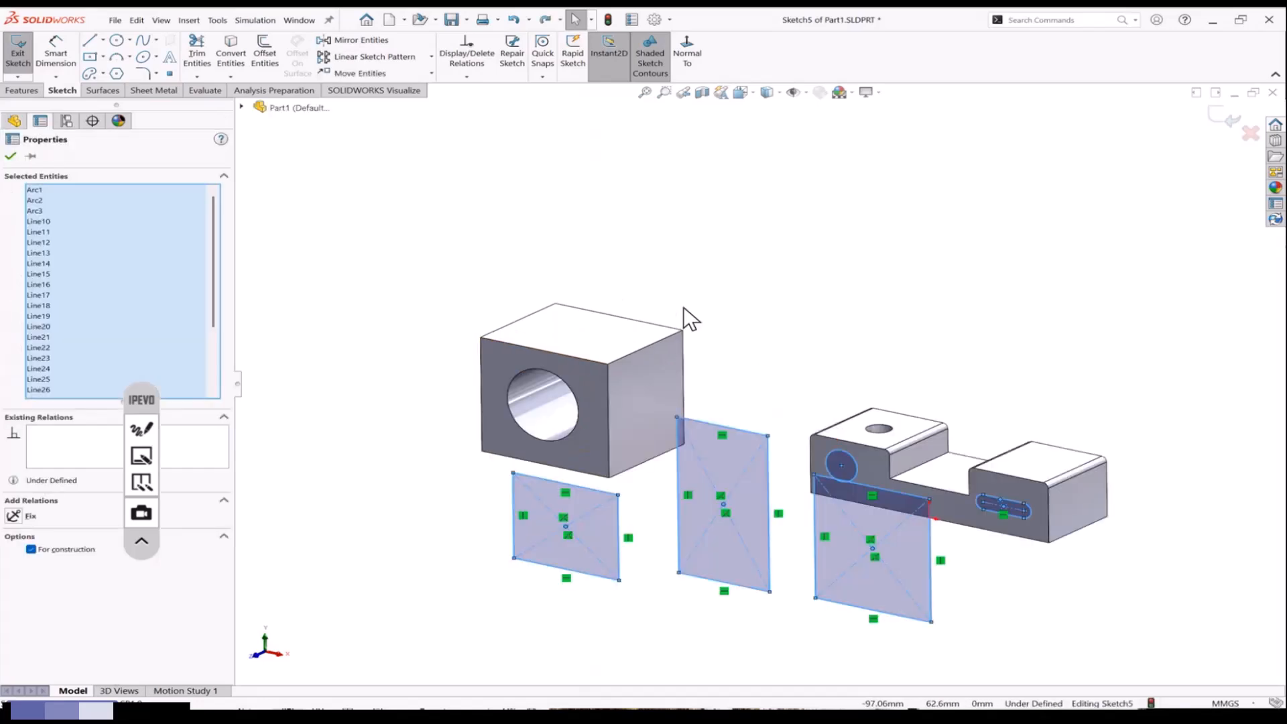
# Clear the selection and undo the three center rectangles so that only the circle and slot remain in the sketch
pyautogui.scroll(1, 683, 310)
pyautogui.press('Escape')
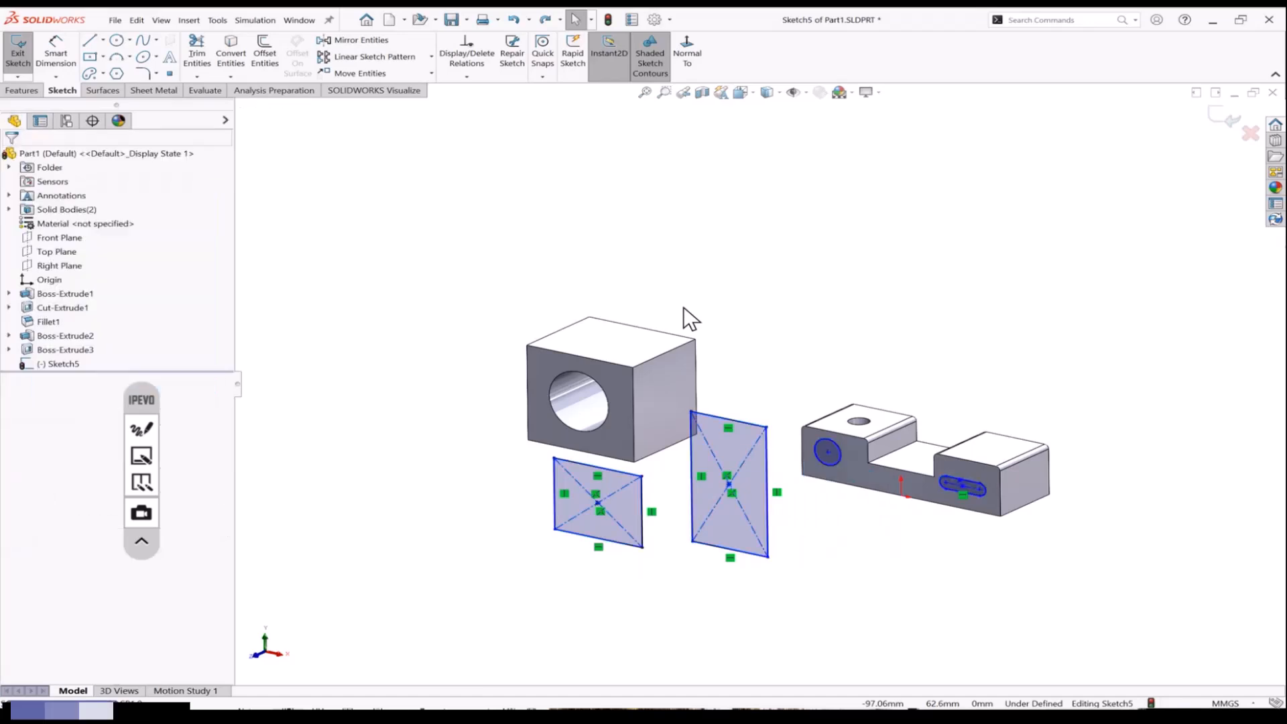
pyautogui.hotkey('ctrl', 'z')
pyautogui.hotkey('ctrl', 'z')
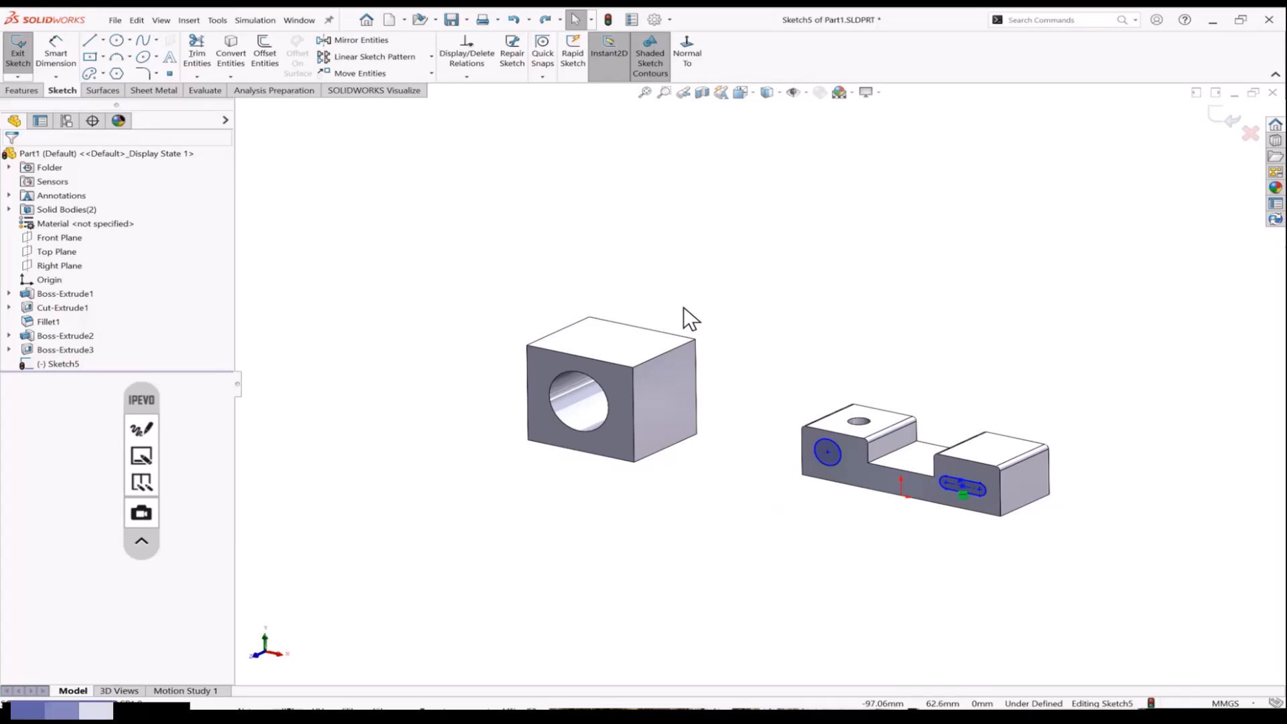
# Redo the three center rectangles and the deletion of all sketch entities
pyautogui.hotkey('ctrl', 'y')
pyautogui.hotkey('ctrl', 'y')
pyautogui.hotkey('ctrl', 'y')
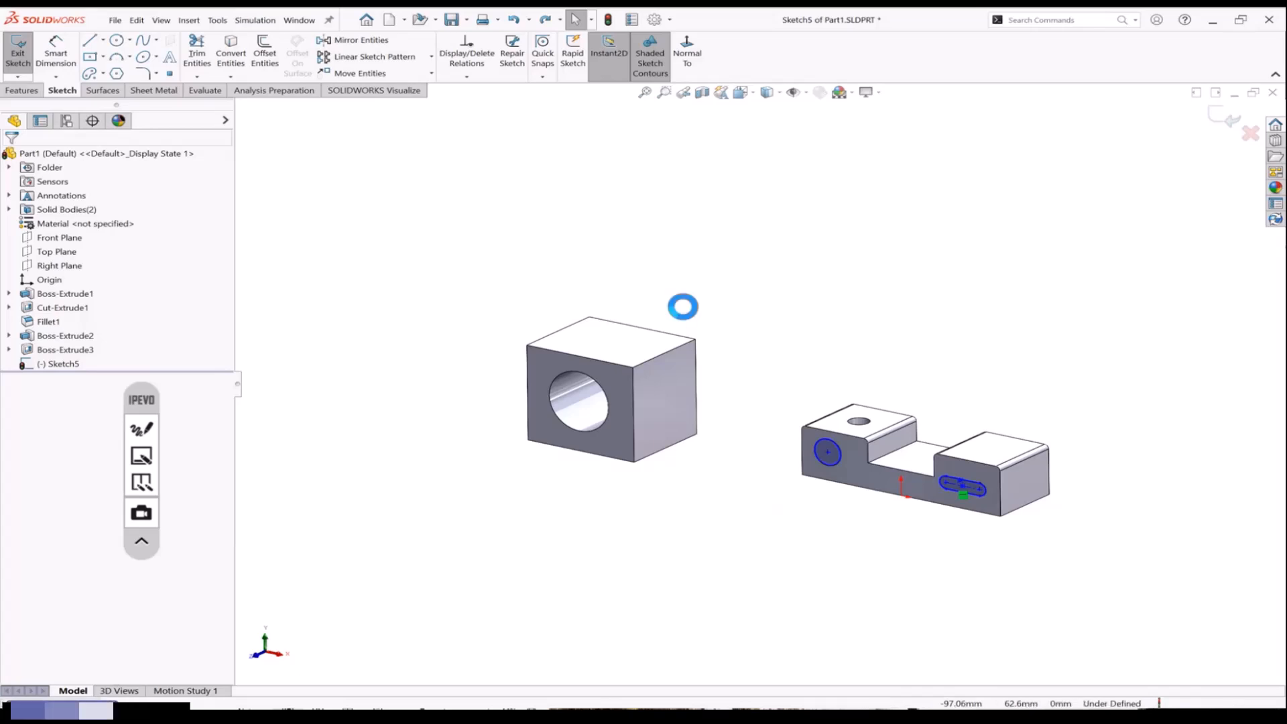
pyautogui.hotkey('ctrl', 'y')
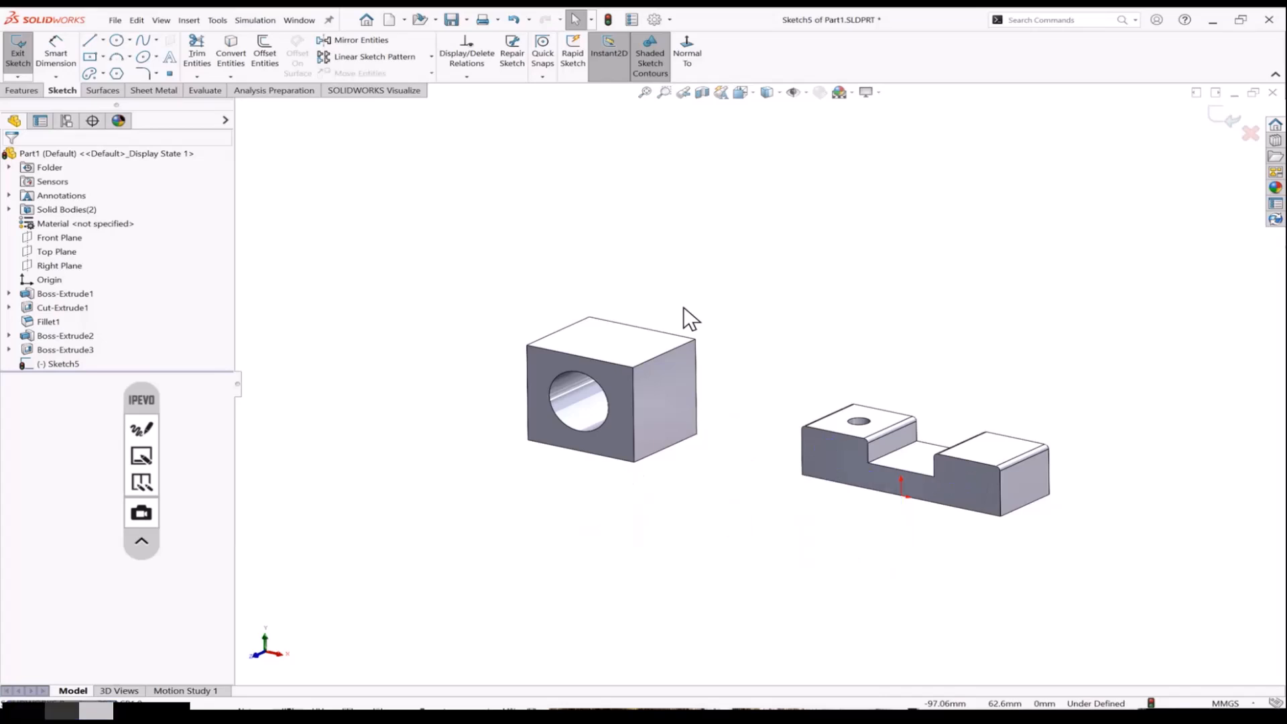
# Toggle the deletion with undo and redo, and step back through the rectangles until only the circle and slot remain
pyautogui.hotkey('ctrl', 'z')
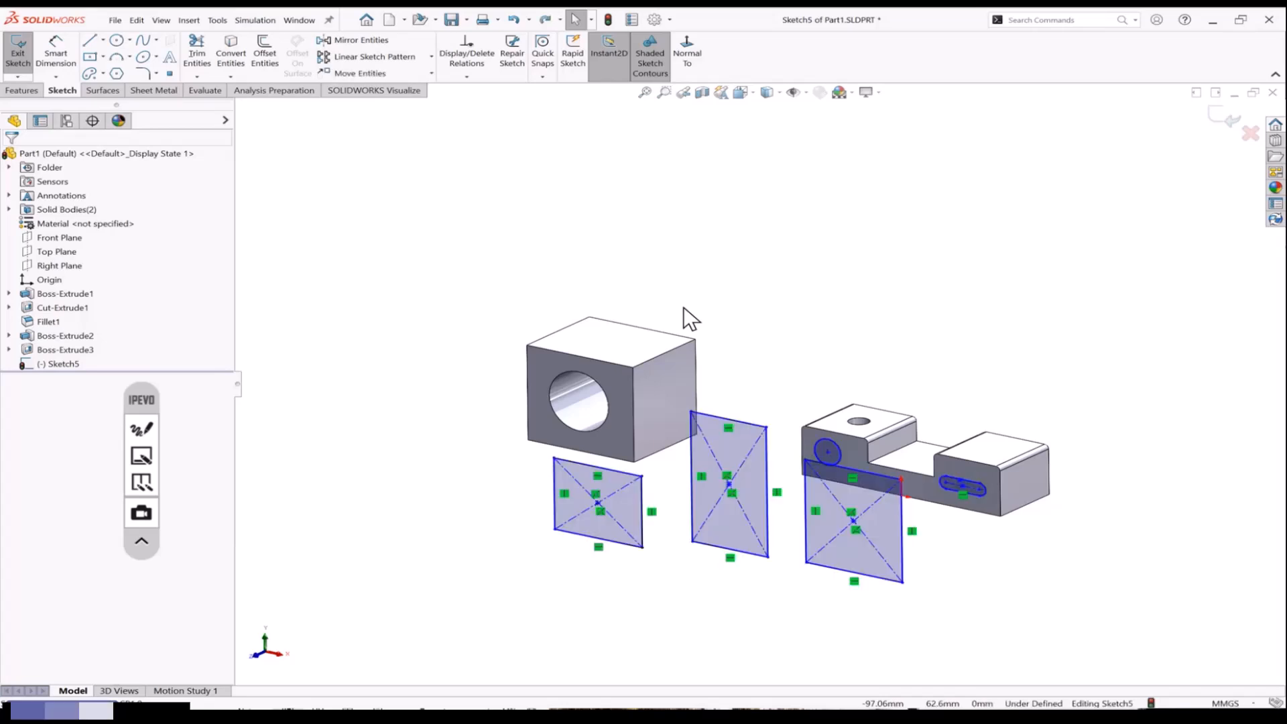
pyautogui.hotkey('ctrl', 'y')
pyautogui.hotkey('ctrl', 'z')
pyautogui.hotkey('ctrl', 'z')
pyautogui.hotkey('ctrl', 'z')
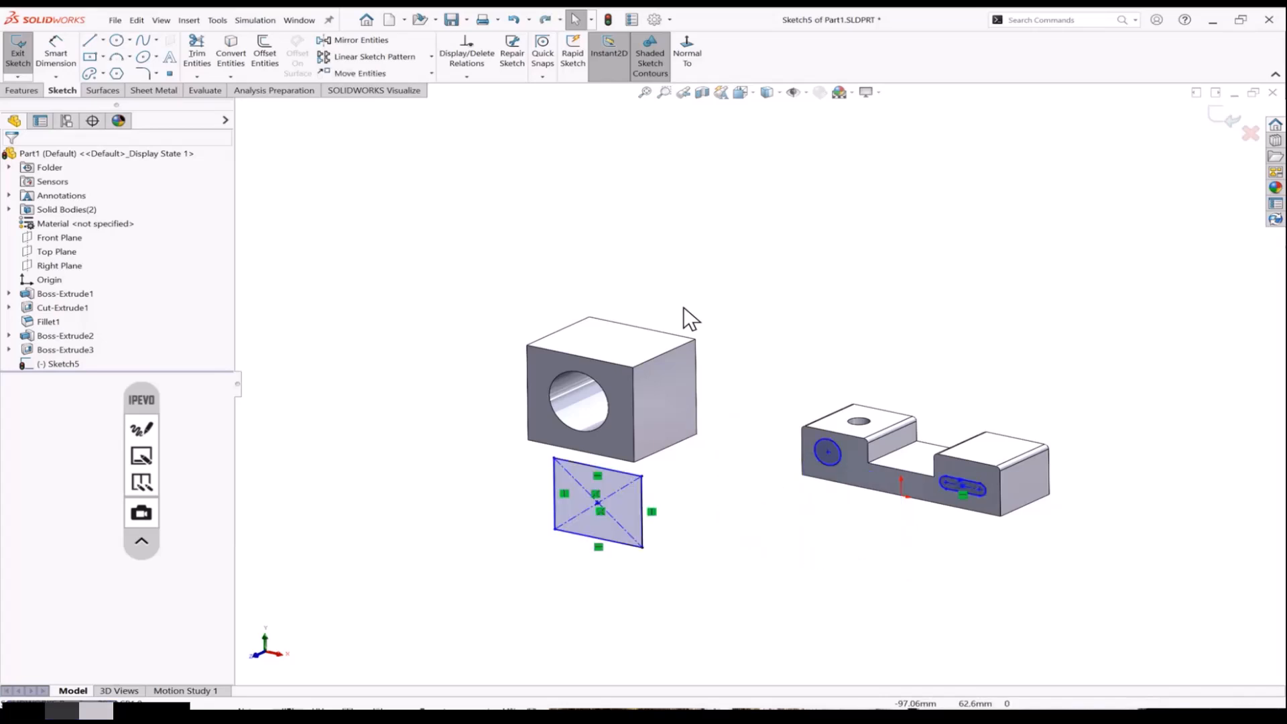
pyautogui.hotkey('ctrl', 'z')
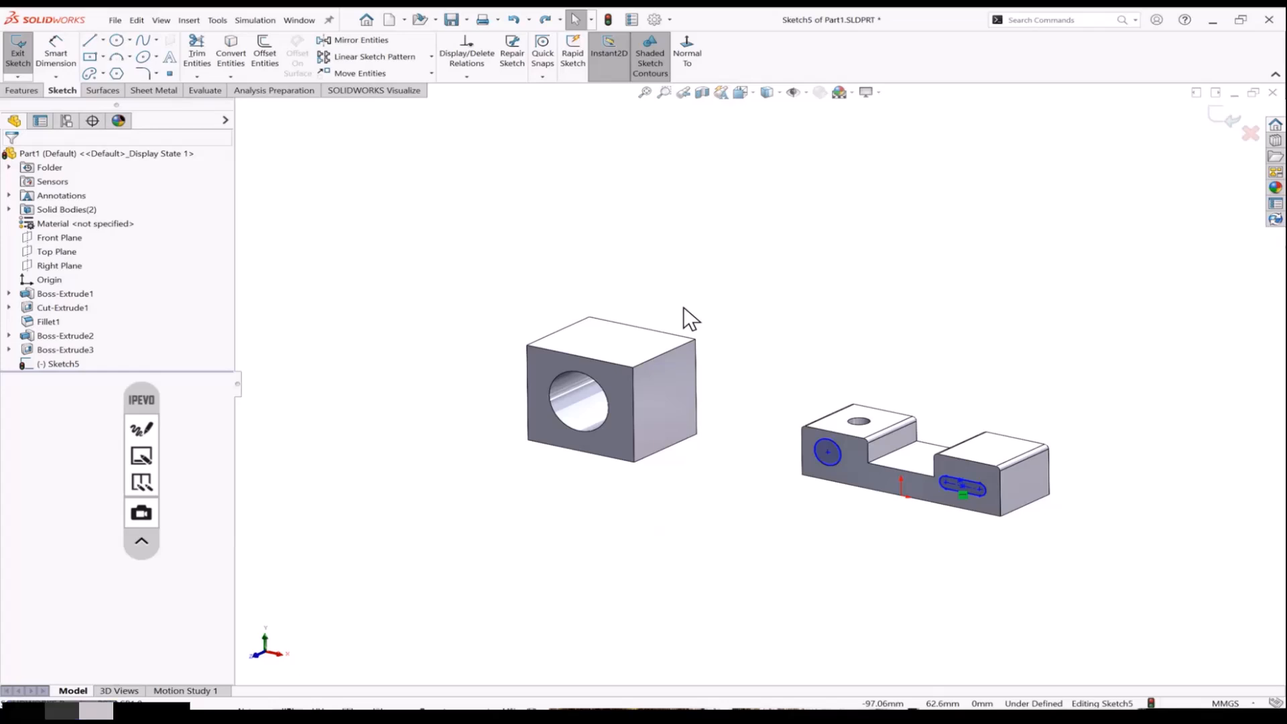
# Undo one step so the slot reverts to the small rectangle, and redo every sketch change up to the deletion
pyautogui.scroll(1, 682, 307)
pyautogui.scroll(-1, 797, 356)
pyautogui.scroll(1, 797, 355)
pyautogui.scroll(-1, 960, 407)
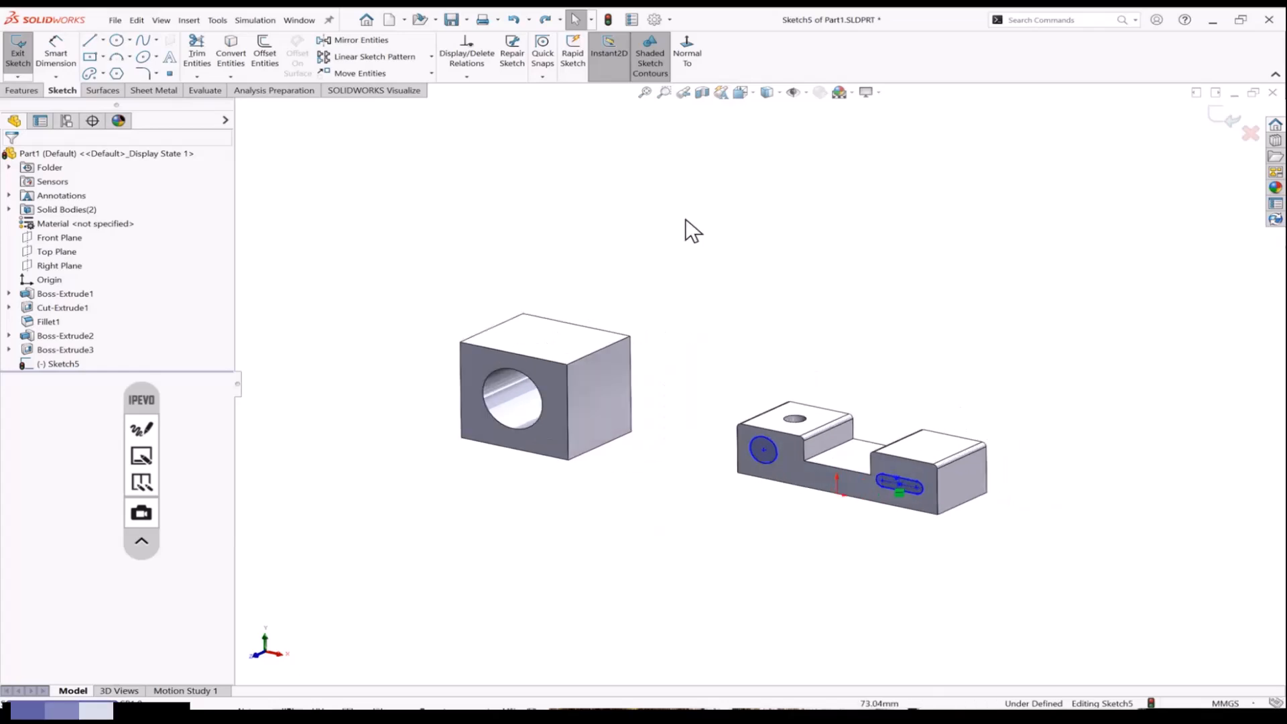
pyautogui.click(513, 20)
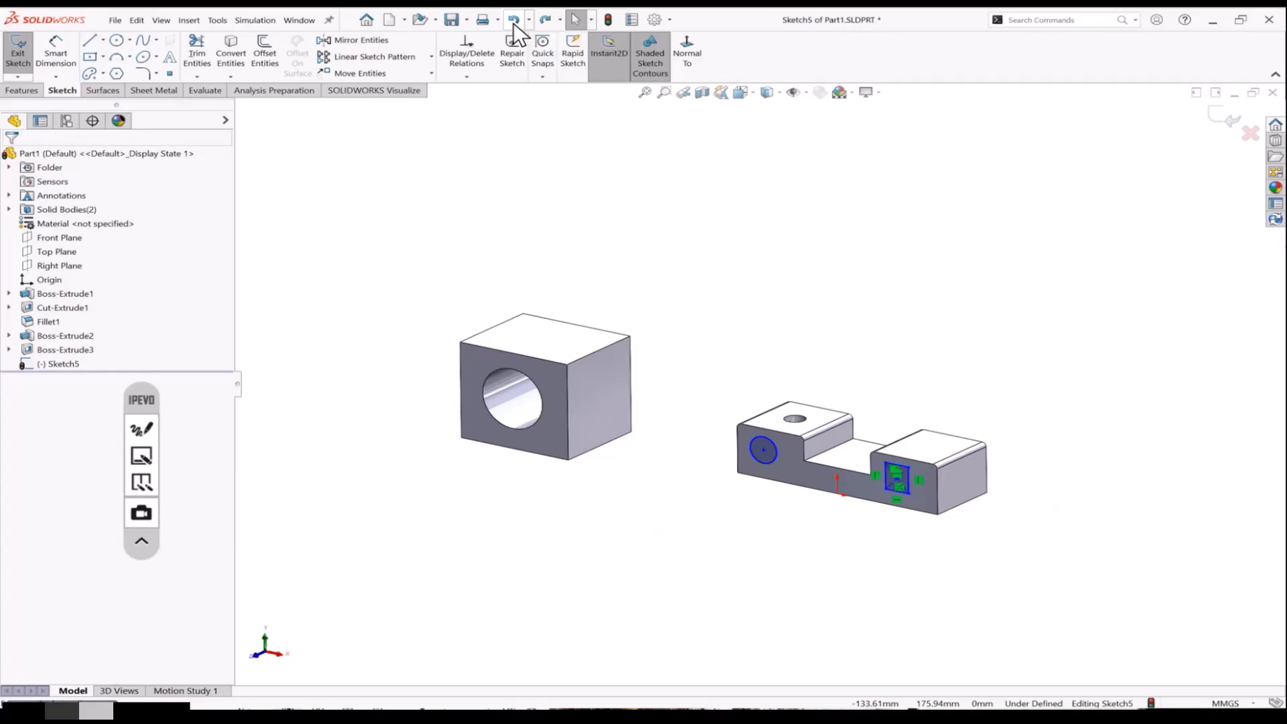
pyautogui.click(544, 19)
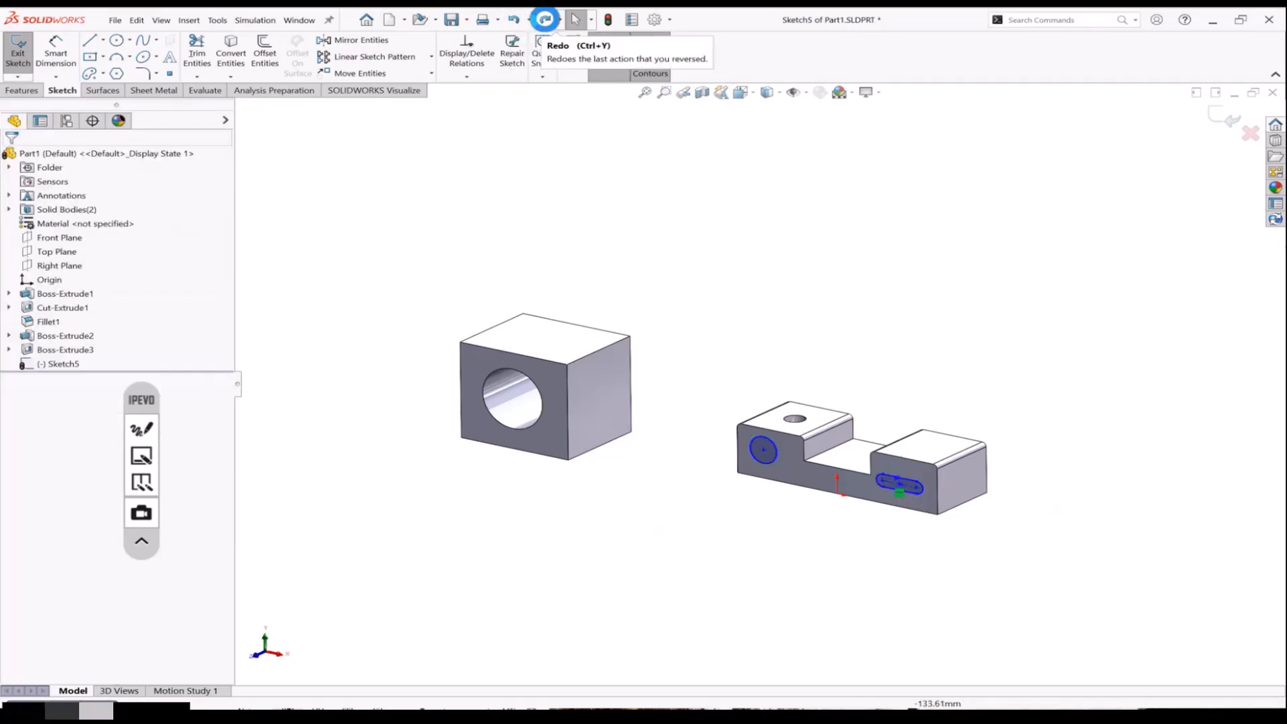
pyautogui.click(544, 20)
pyautogui.click(544, 19)
pyautogui.click(544, 20)
pyautogui.click(544, 20)
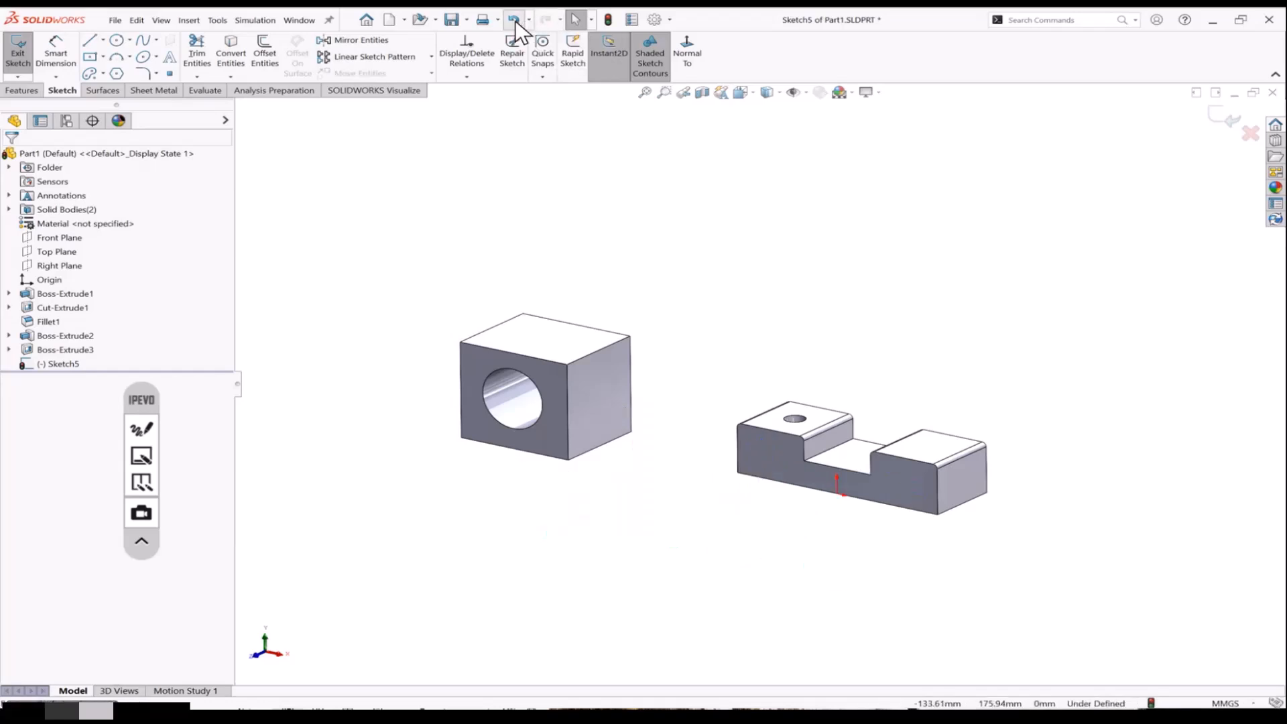
# Undo the repeated deletion and the rectangles to bring back just the circle and slot on the stepped body
pyautogui.click(513, 20)
pyautogui.click(513, 20)
pyautogui.click(512, 20)
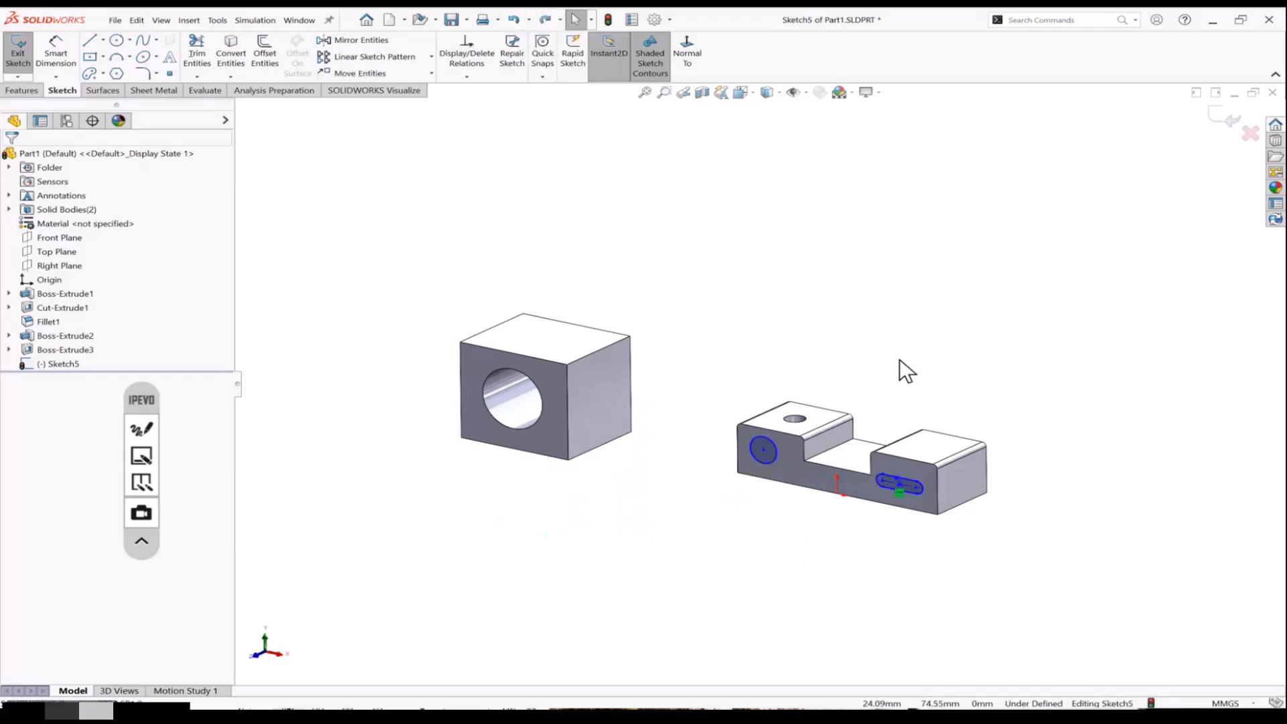
pyautogui.scroll(-1, 943, 417)
pyautogui.scroll(1, 789, 533)
pyautogui.scroll(1, 789, 533)
pyautogui.moveTo(731, 531); pyautogui.dragTo(730, 536, button='middle')
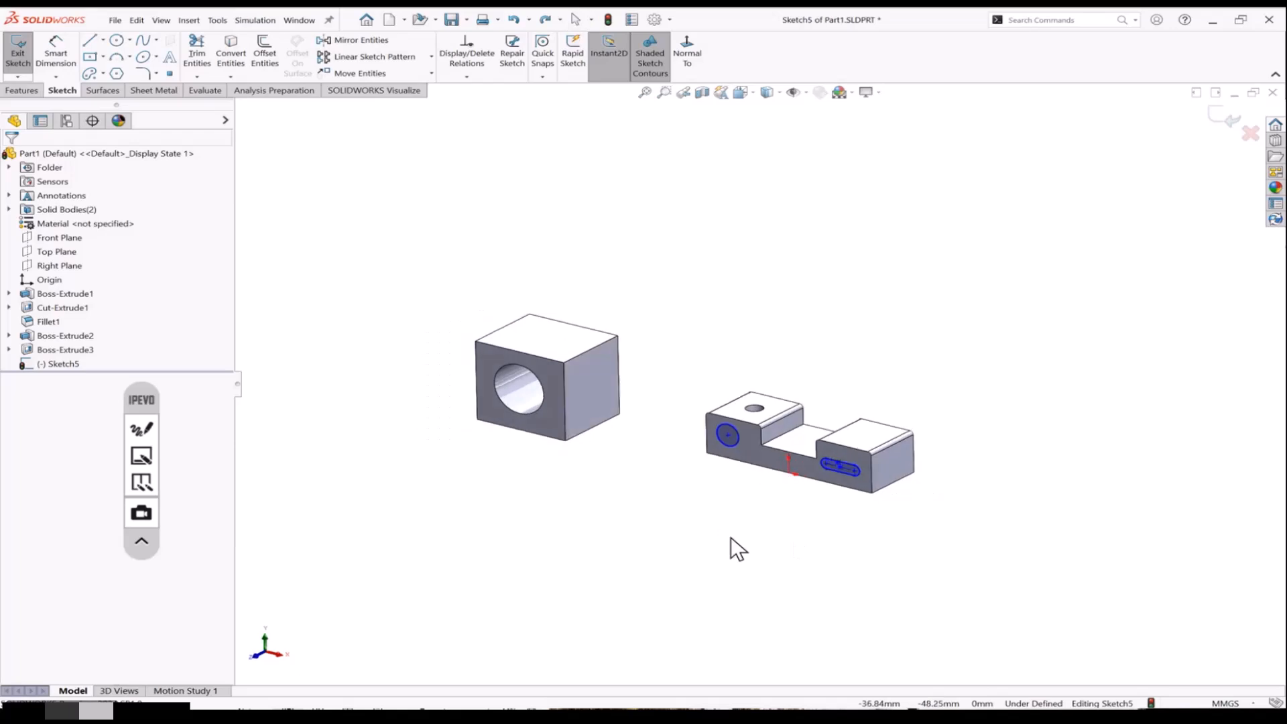
pyautogui.scroll(-1, 730, 536)
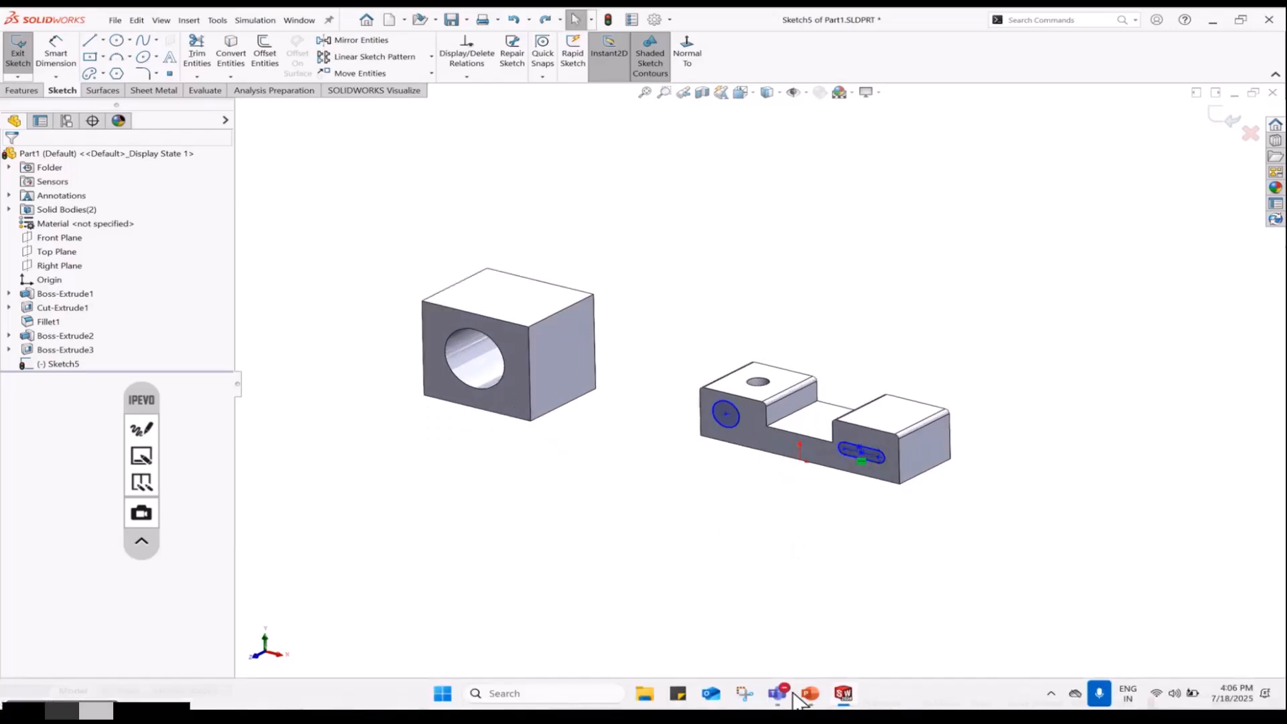
# Switch to PowerPoint, highlight the "Rebuild the model" shortcut on the Keyboard Shortcuts slide, and return to SOLIDWORKS
pyautogui.click(809, 701)
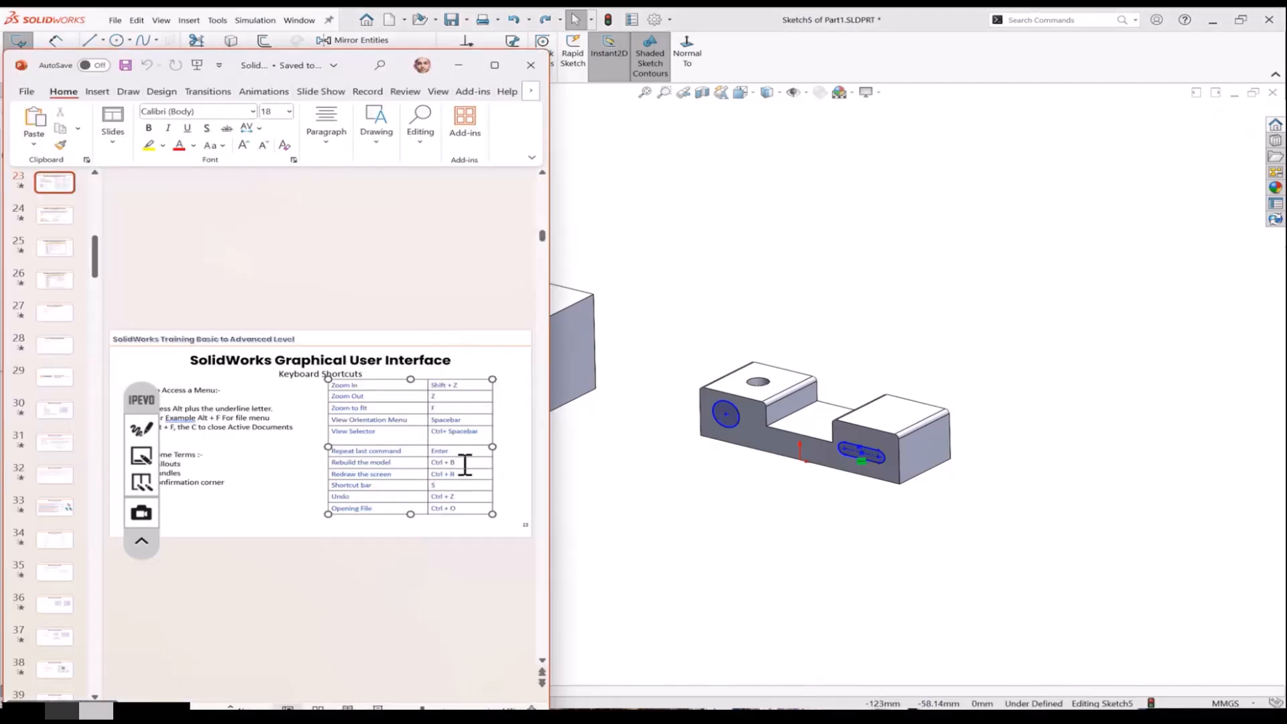
pyautogui.moveTo(464, 464); pyautogui.dragTo(421, 465)
pyautogui.click(638, 509)
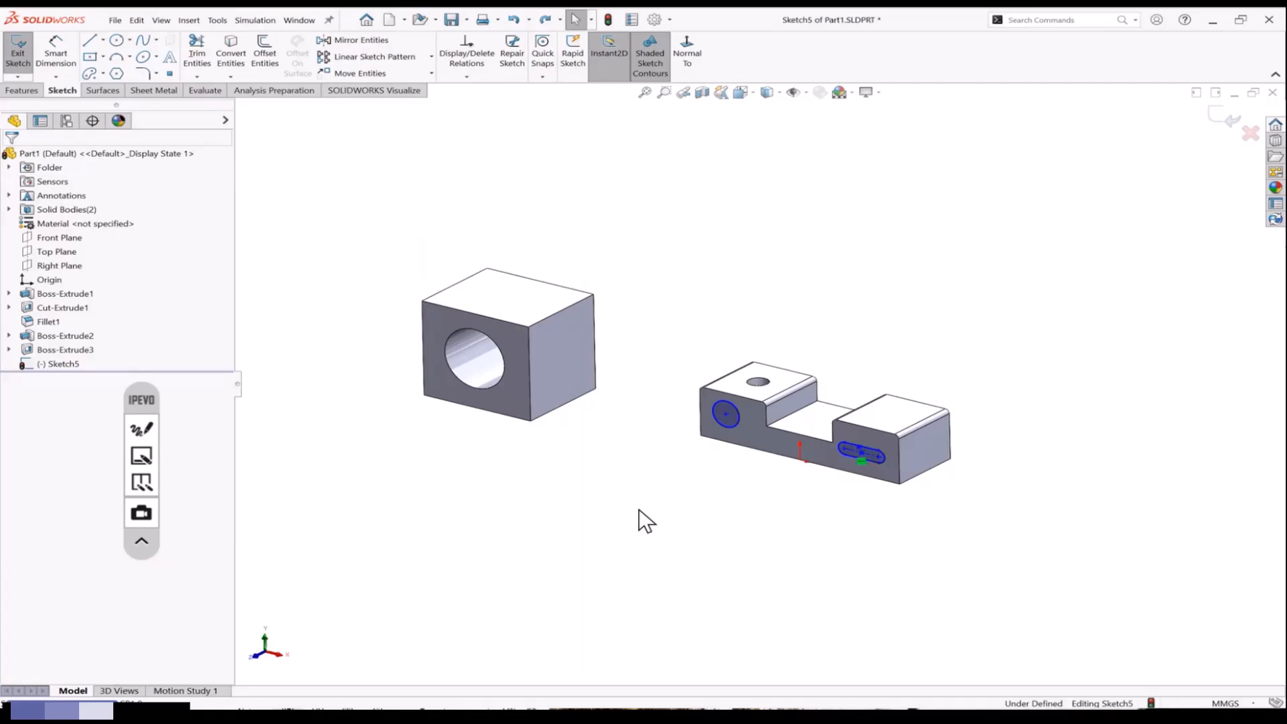
# Exit the sketch that holds the circle and the slot on the stepped body
pyautogui.click(906, 451)
pyautogui.click(770, 450)
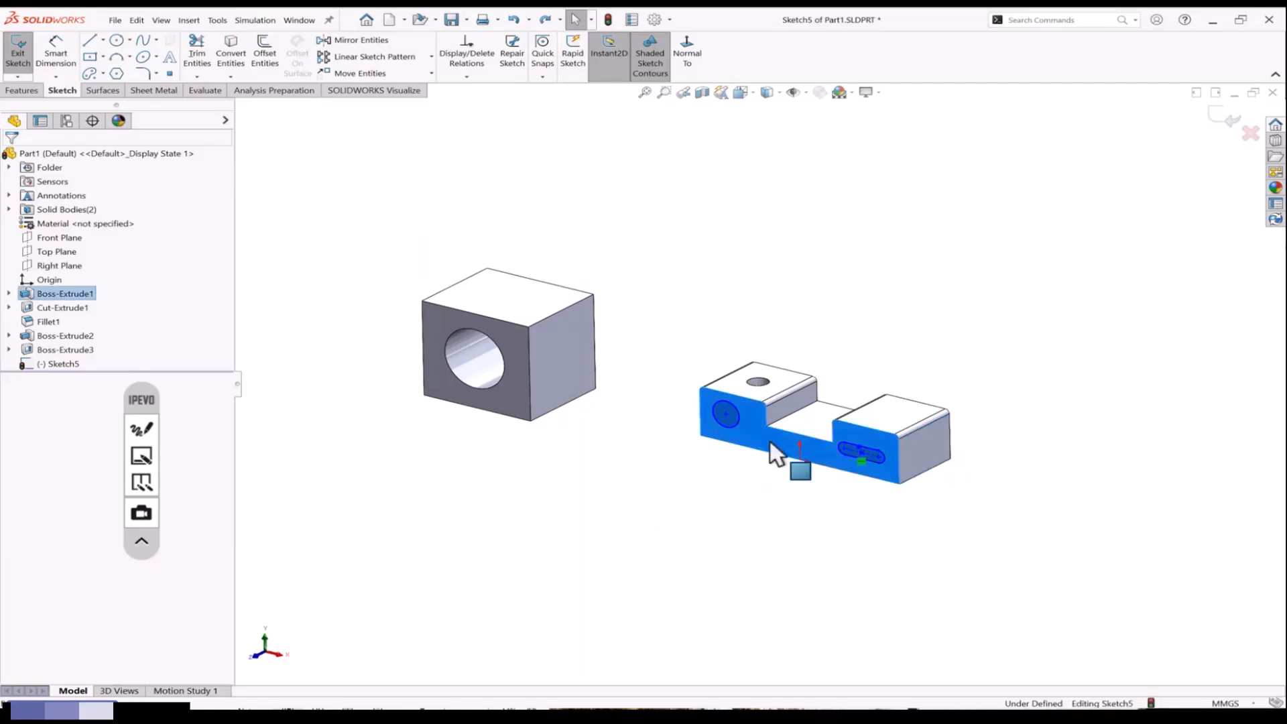
pyautogui.click(496, 389)
pyautogui.click(613, 359)
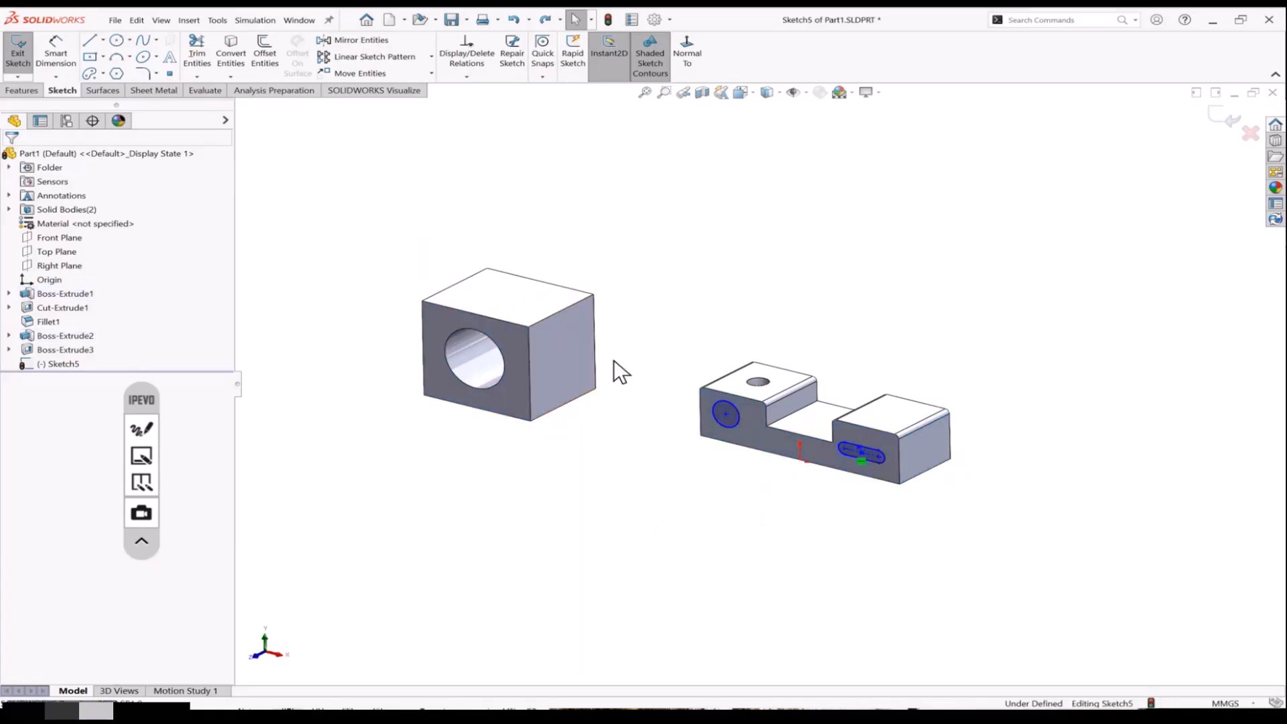
pyautogui.click(565, 392)
pyautogui.click(123, 380)
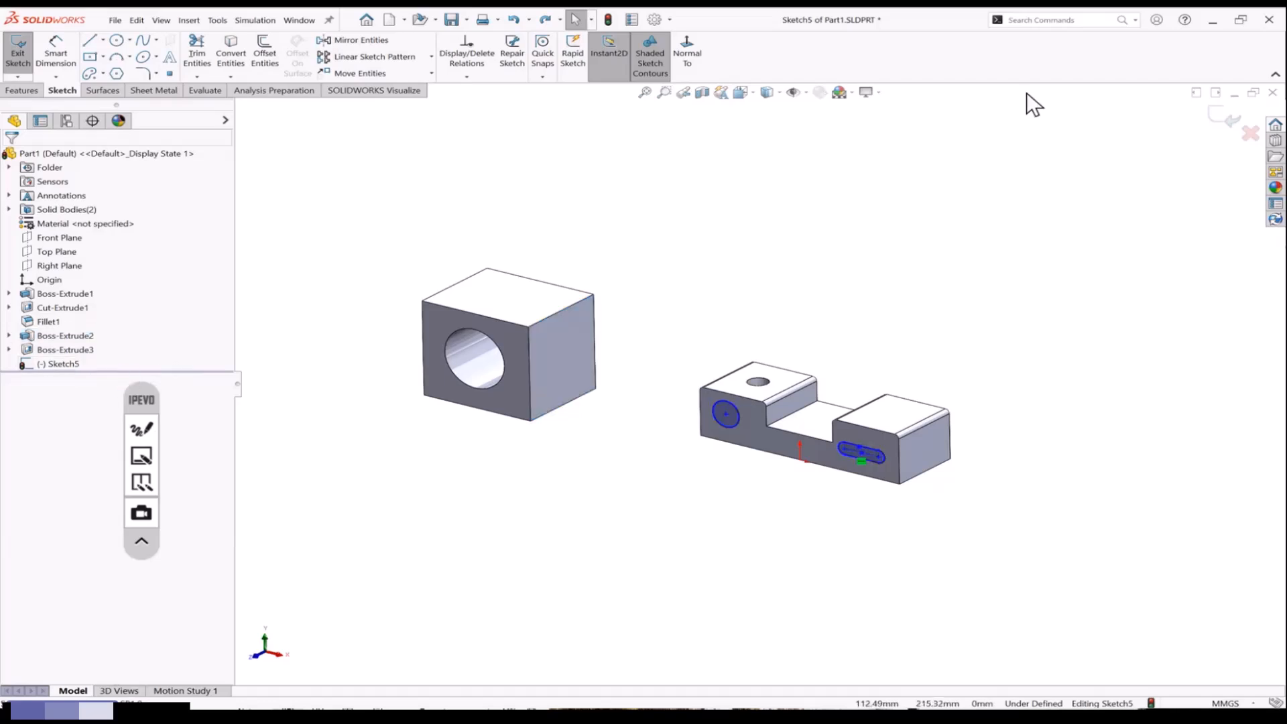
pyautogui.click(1231, 120)
# Set the extrusion depth of the block with the large hole to 50 mm directly on the model
pyautogui.click(576, 342)
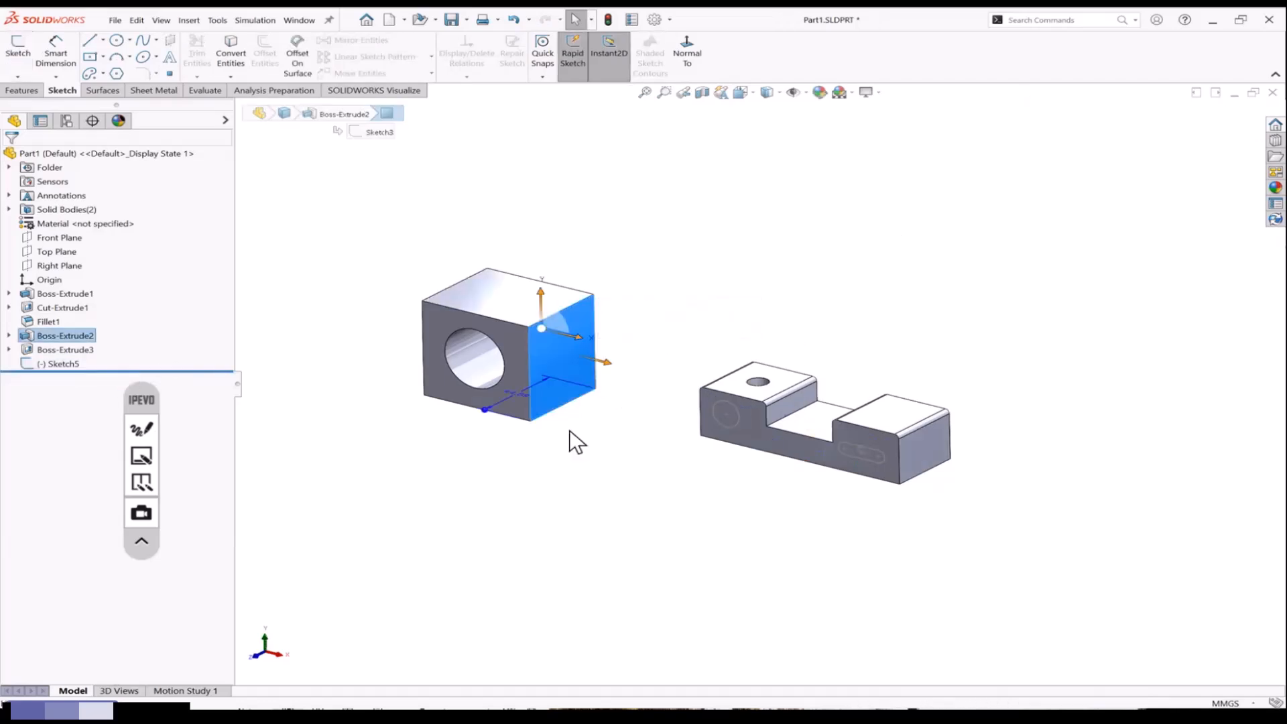
pyautogui.moveTo(568, 439); pyautogui.dragTo(583, 465, button='middle')
pyautogui.click(485, 373)
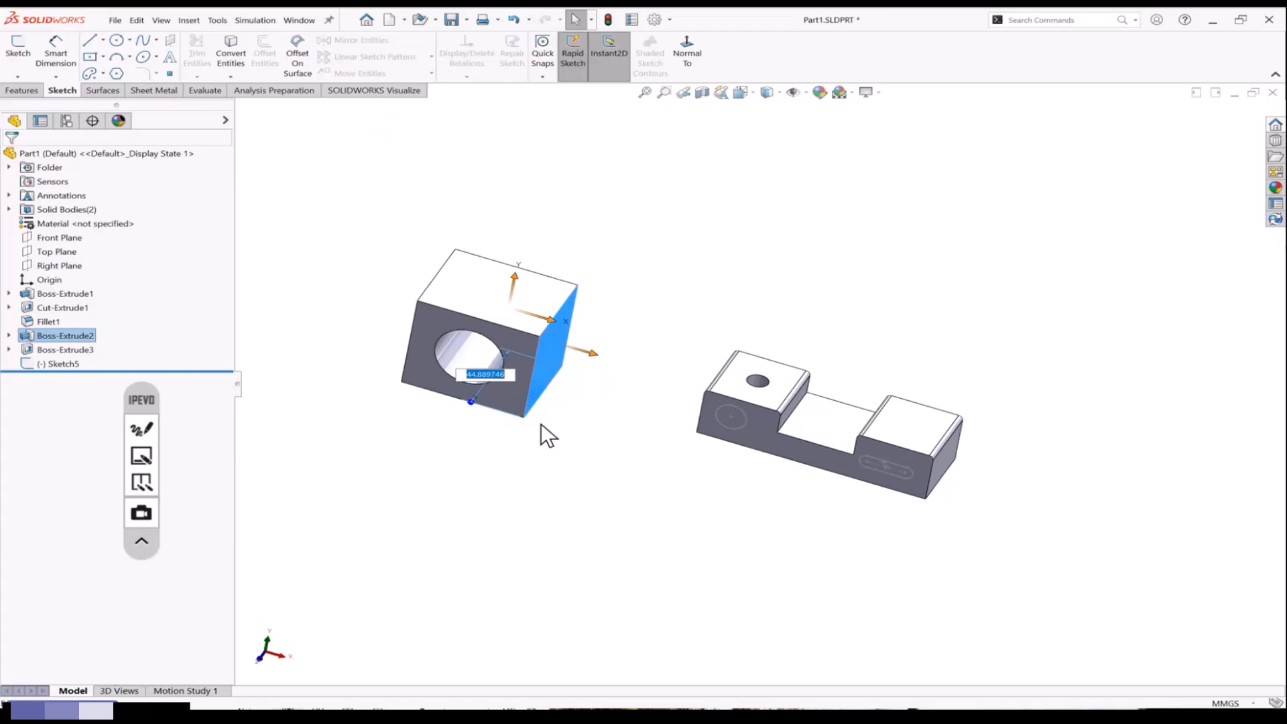
pyautogui.write('50')
pyautogui.press('Return')
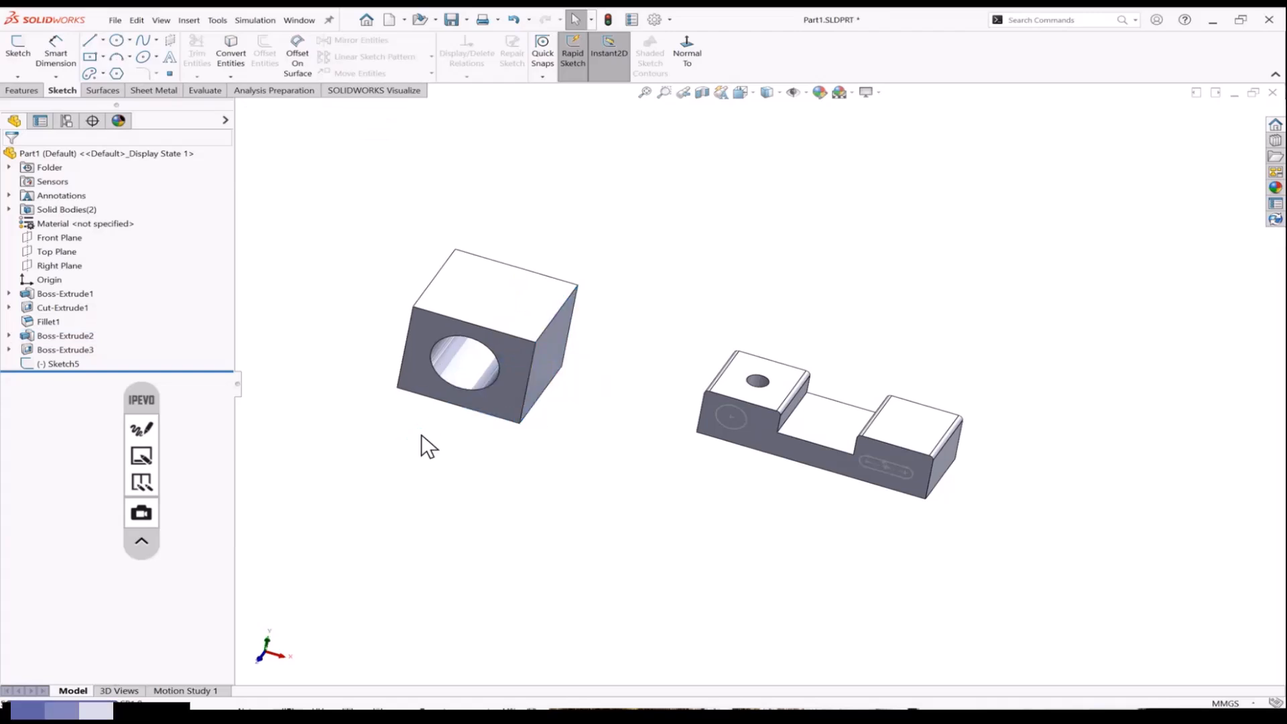
# Set the extrusion depth of the block with the large hole to 60 mm directly on the model
pyautogui.moveTo(493, 439); pyautogui.dragTo(823, 512, button='middle')
pyautogui.click(738, 476)
pyautogui.click(824, 490)
pyautogui.write('60')
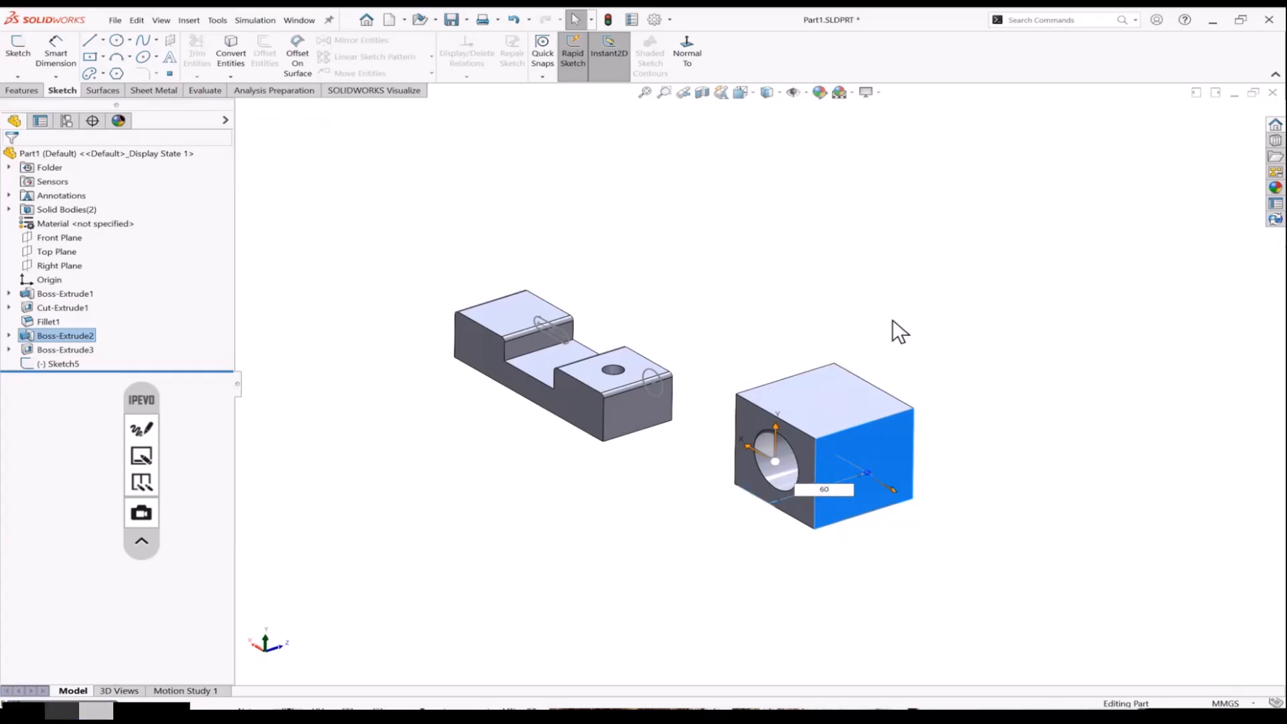
pyautogui.press('Return')
pyautogui.scroll(1, 739, 498)
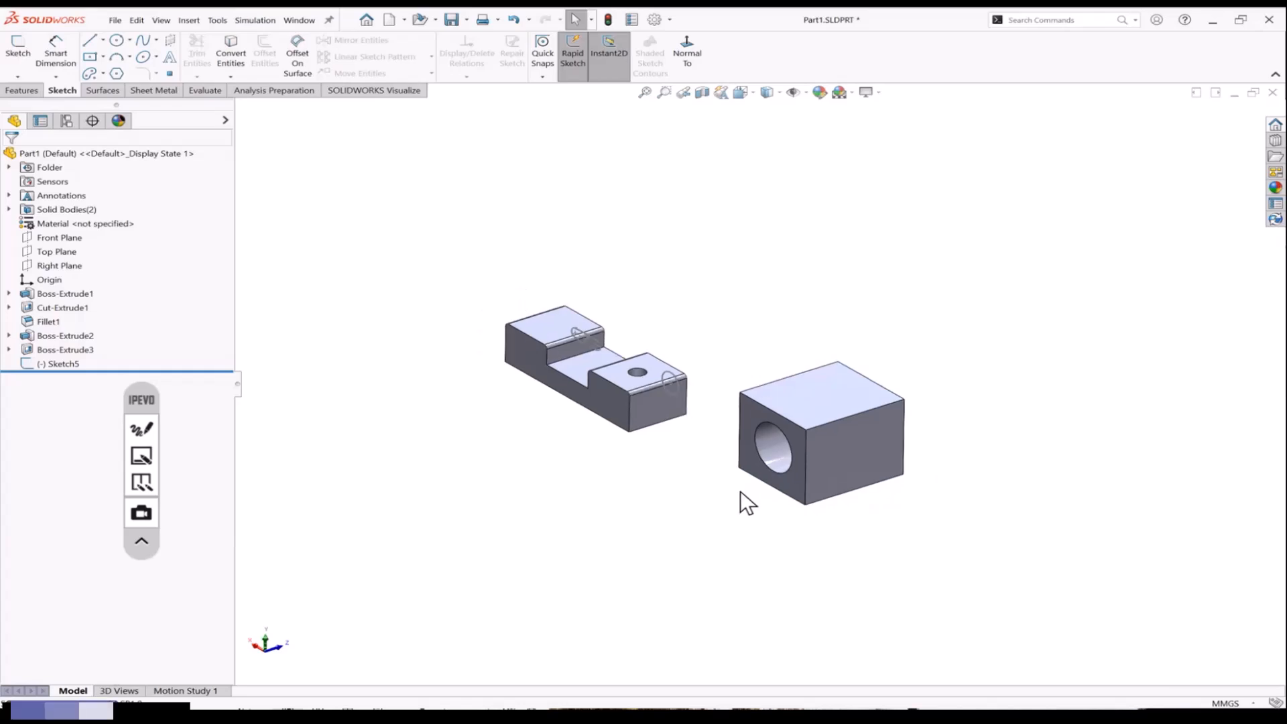
# Annotate in red pen beside the last features in the tree, sketching the rebuild symbol and linking it to the Rebuild icon
pyautogui.click(144, 427)
pyautogui.click(150, 685)
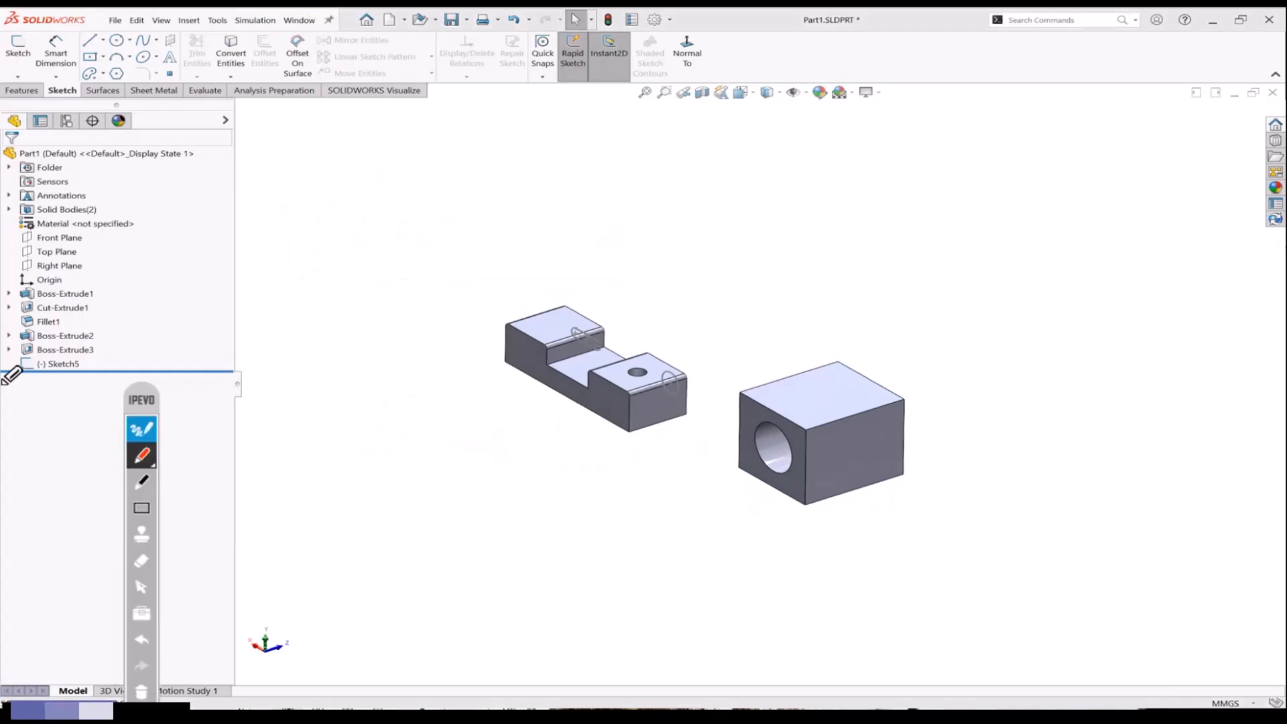
pyautogui.moveTo(14, 373)
pyautogui.mouseDown()
pyautogui.moveTo(23, 345)
pyautogui.moveTo(15, 372)
pyautogui.mouseUp()
pyautogui.moveTo(284, 368)
pyautogui.mouseDown()
pyautogui.moveTo(290, 385)
pyautogui.moveTo(315, 372)
pyautogui.moveTo(617, 28)
pyautogui.moveTo(603, 12)
pyautogui.moveTo(615, 12)
pyautogui.mouseUp()
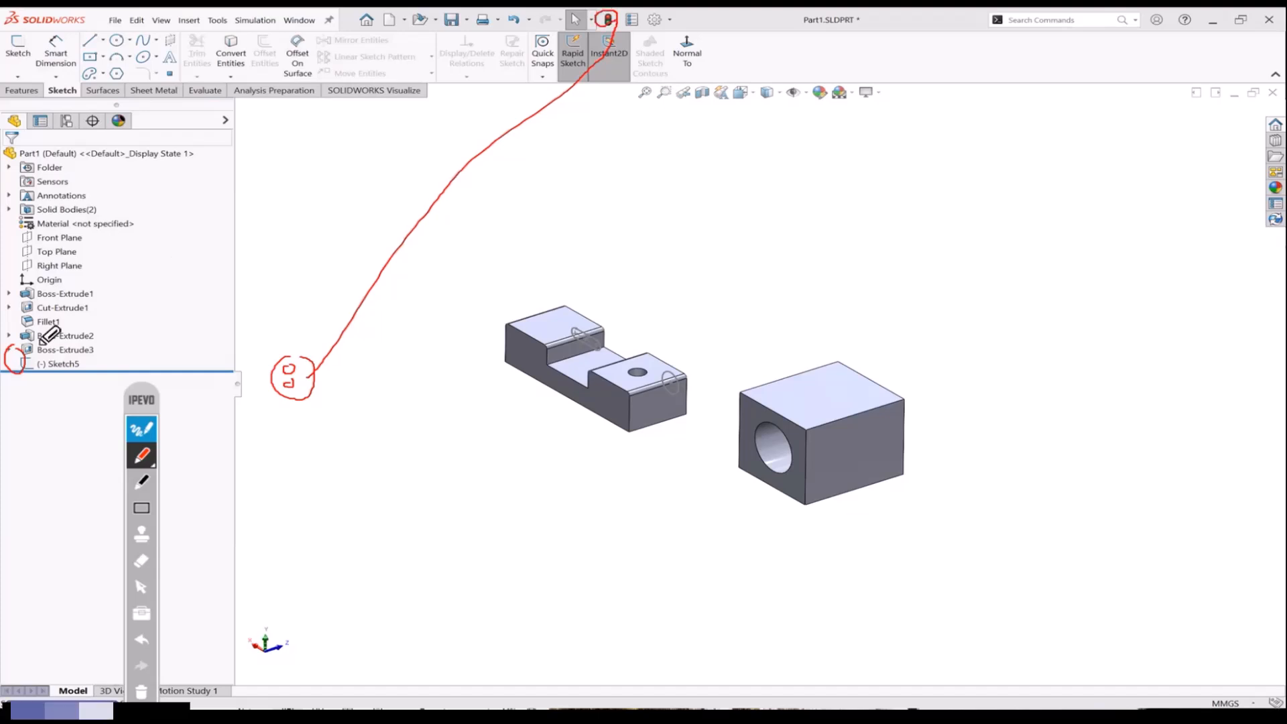
pyautogui.moveTo(15, 352)
pyautogui.mouseDown()
pyautogui.moveTo(27, 334)
pyautogui.moveTo(10, 338)
pyautogui.mouseUp()
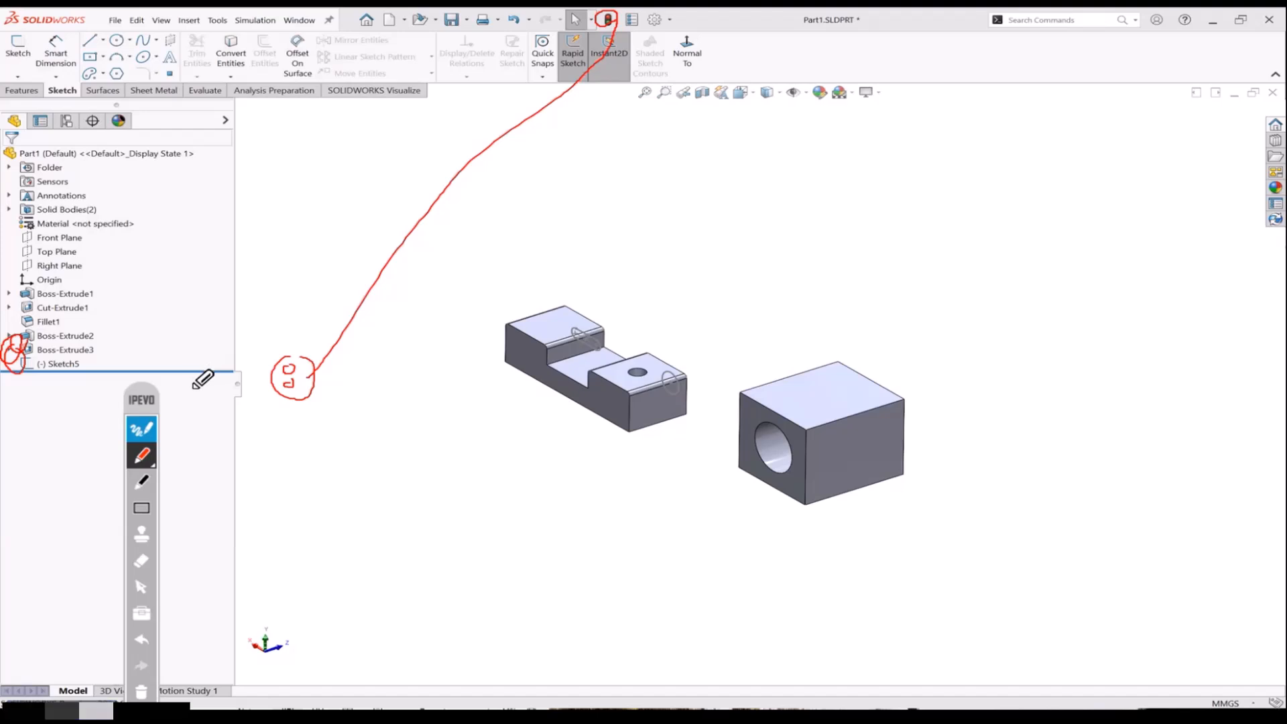
# Clear the annotations, handwrite "Ctrl+B" in red, circle it and link it to the Rebuild icon
pyautogui.click(141, 691)
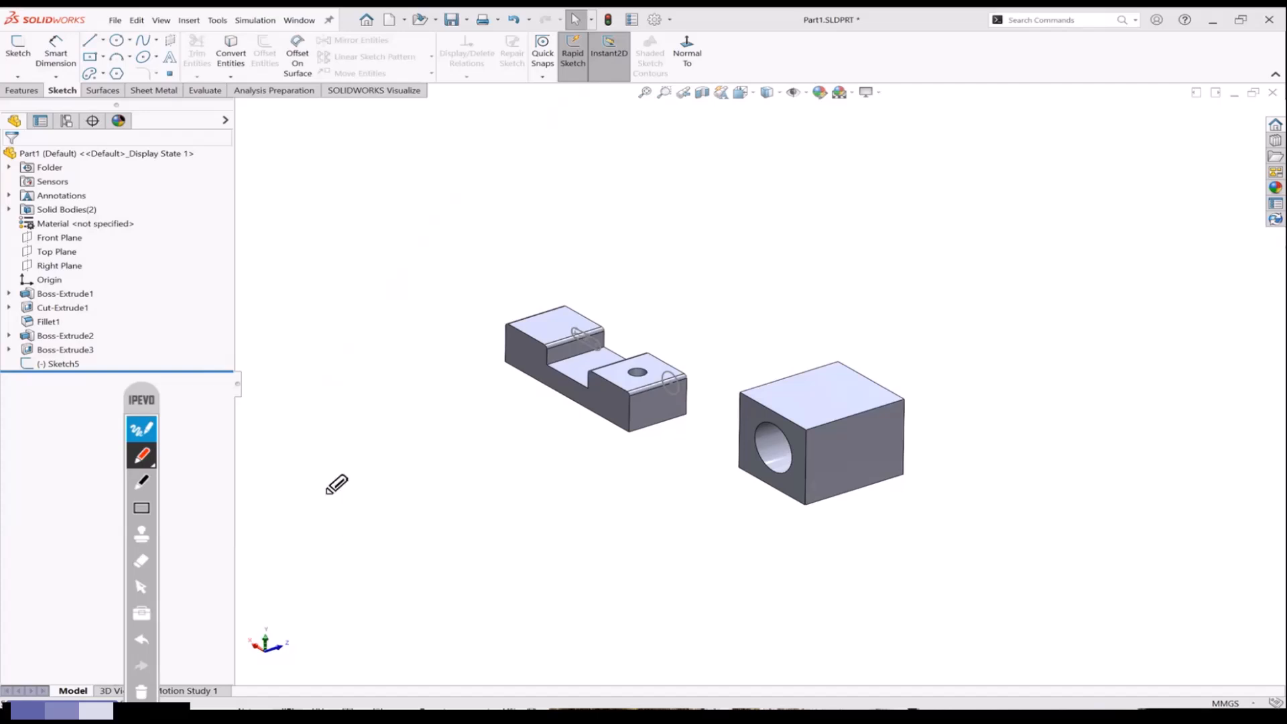
pyautogui.moveTo(297, 290)
pyautogui.mouseDown()
pyautogui.moveTo(301, 326)
pyautogui.moveTo(353, 291)
pyautogui.moveTo(423, 301)
pyautogui.mouseUp()
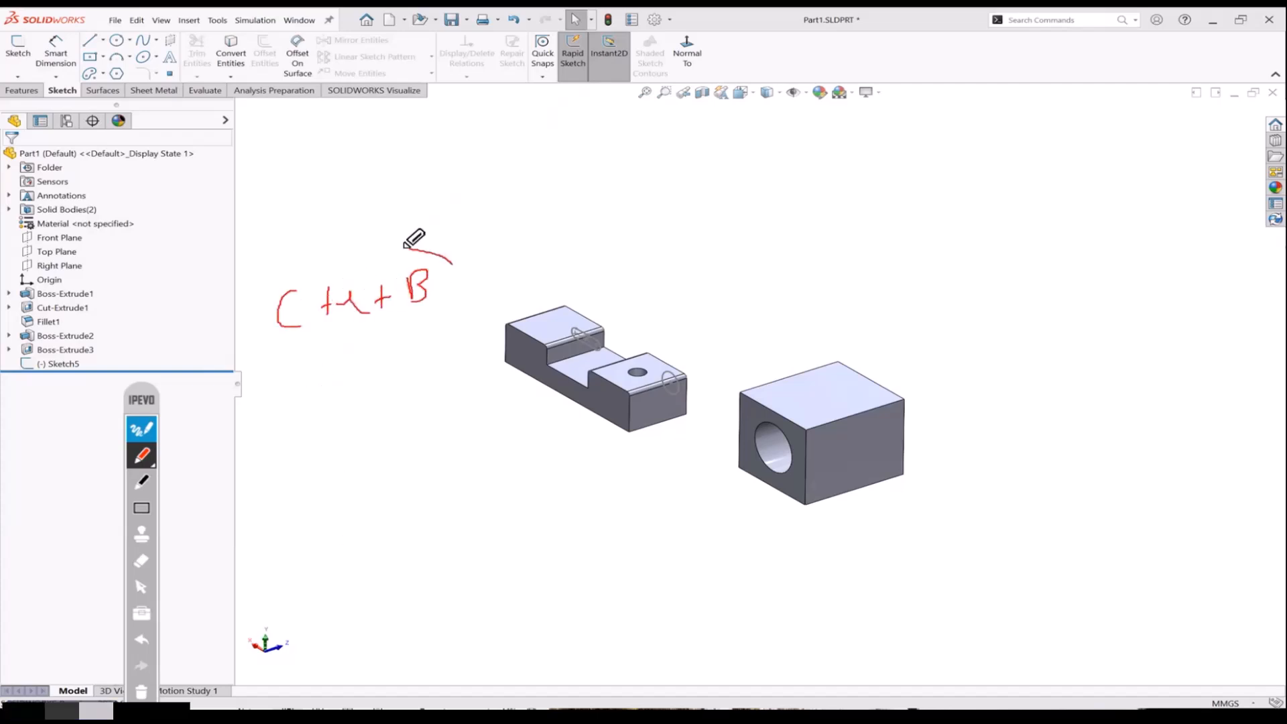
pyautogui.moveTo(422, 249)
pyautogui.mouseDown()
pyautogui.moveTo(452, 264)
pyautogui.moveTo(599, 9)
pyautogui.moveTo(623, 20)
pyautogui.moveTo(596, 31)
pyautogui.moveTo(589, 16)
pyautogui.mouseUp()
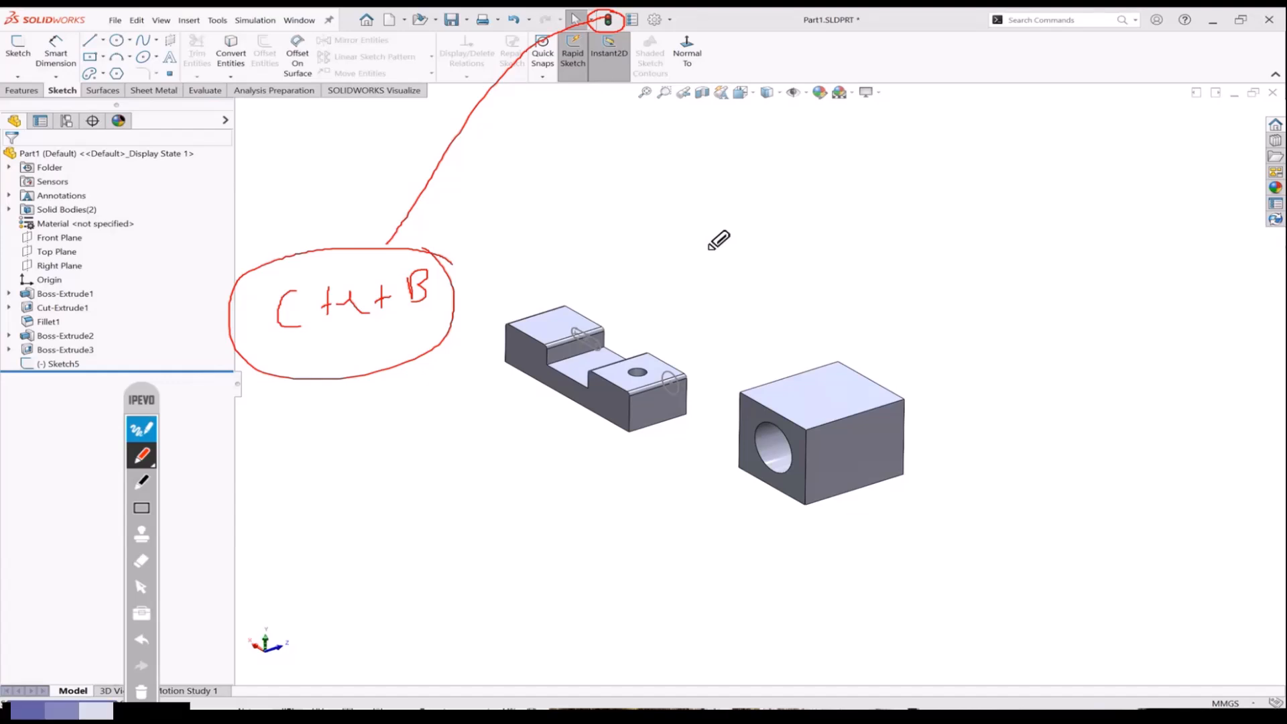
# Leave annotation mode and move the IPEVO toolbar to the empty area below the feature tree
pyautogui.click(140, 398)
pyautogui.click(111, 345)
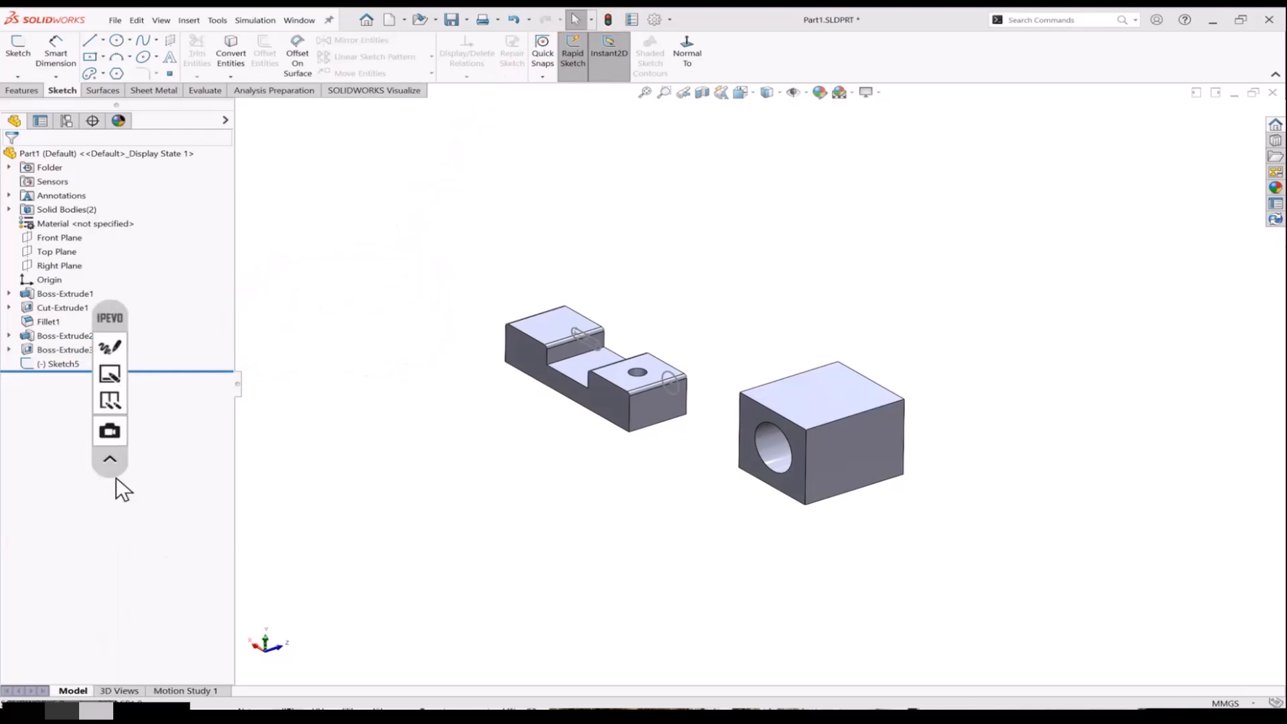
pyautogui.moveTo(108, 317); pyautogui.dragTo(36, 432)
# Switch to PowerPoint's Keyboard Shortcuts slide, dismiss the do-not-disturb notice and minimize the Teams meeting window
pyautogui.scroll(1, 479, 468)
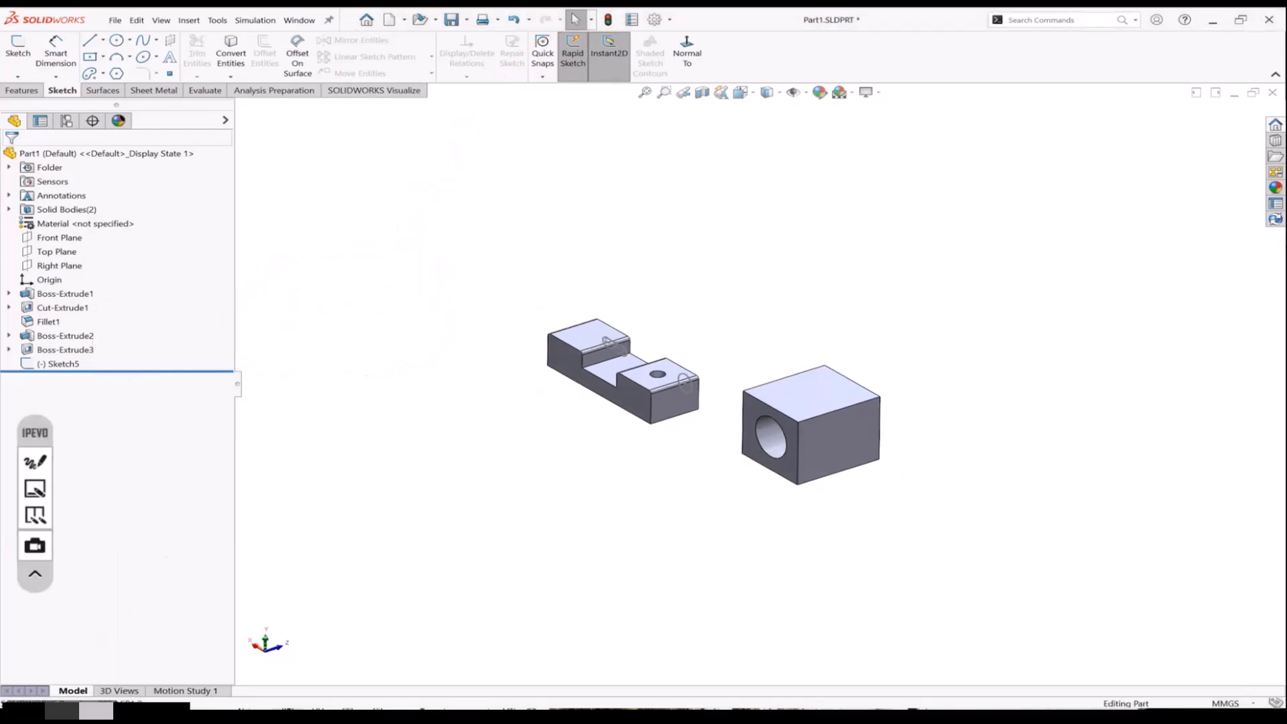
pyautogui.moveTo(905, 678); pyautogui.dragTo(824, 677, button='middle')
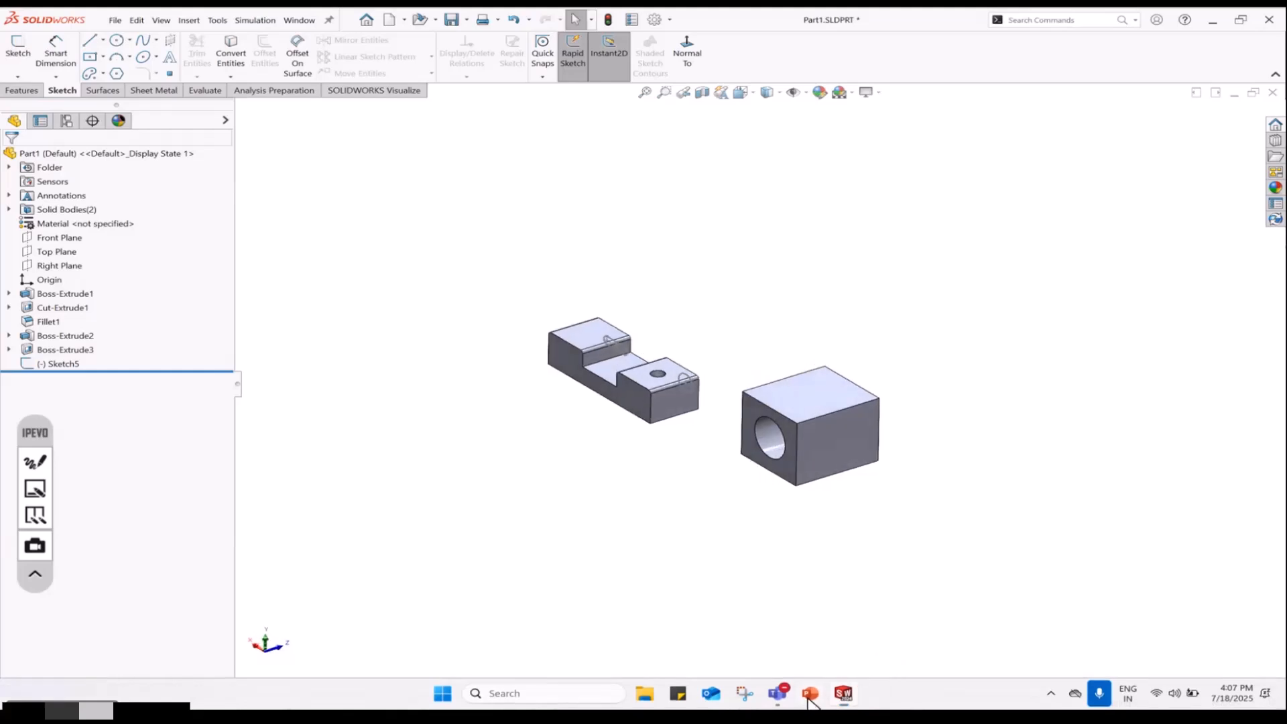
pyautogui.click(809, 694)
pyautogui.click(436, 580)
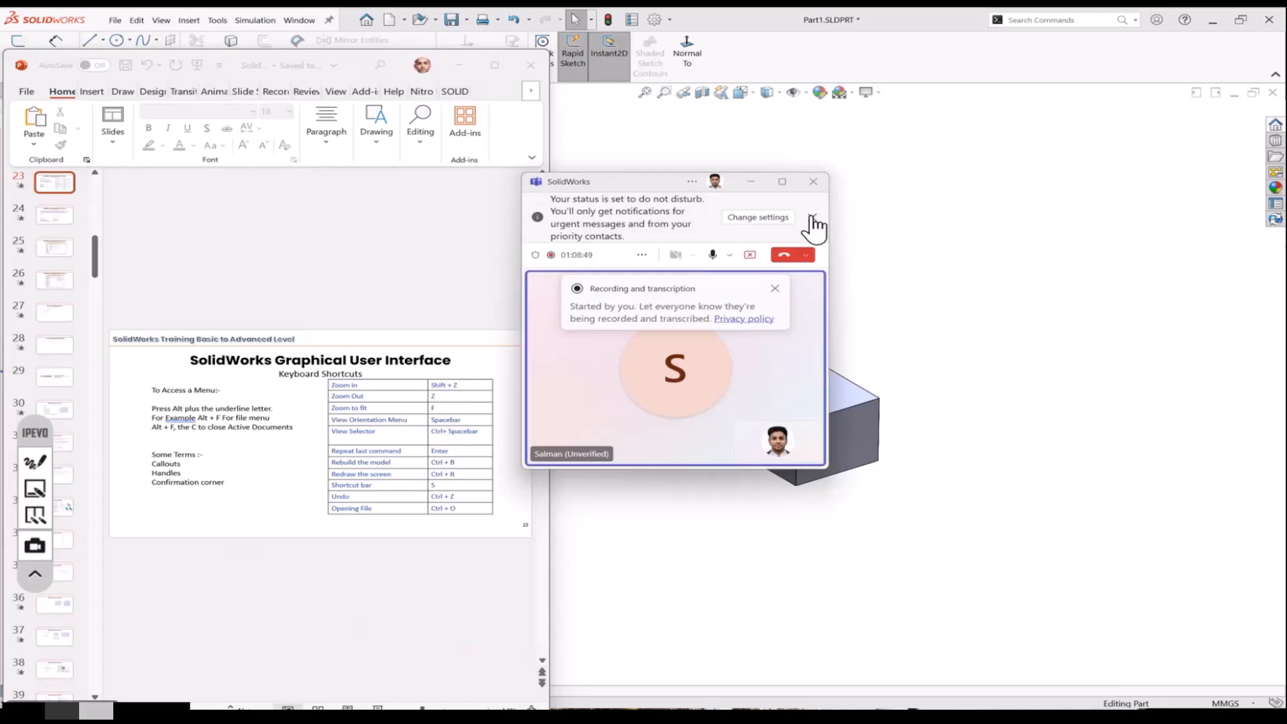
pyautogui.click(813, 220)
pyautogui.click(750, 181)
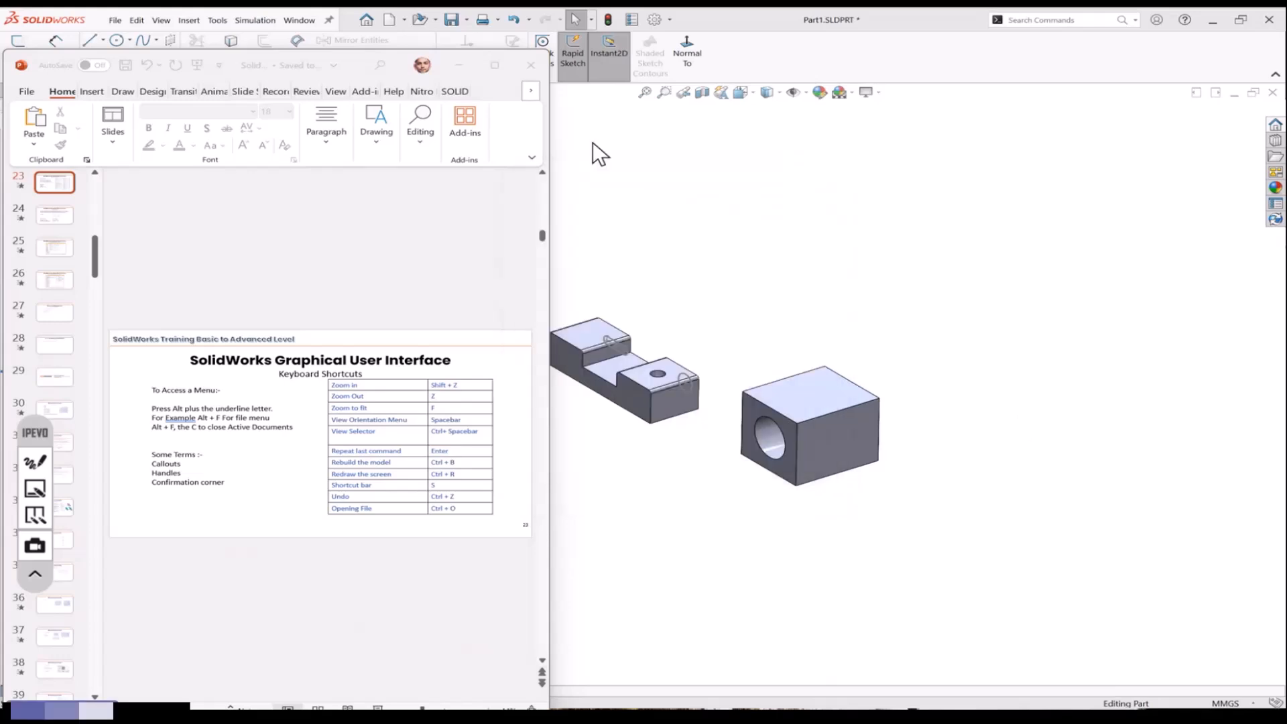
# Return from PowerPoint to the SOLIDWORKS part, rebuild it and highlight the top face of the block with the large hole
pyautogui.click(458, 65)
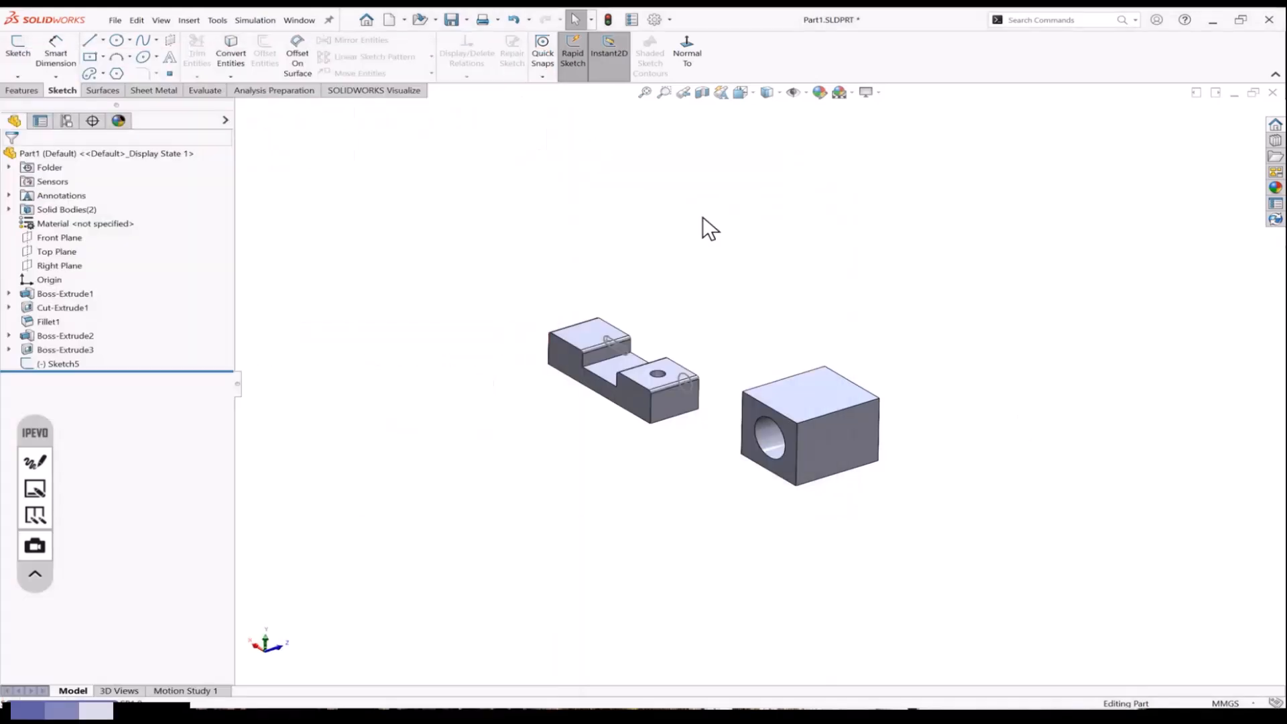
pyautogui.click(611, 63)
pyautogui.click(606, 18)
pyautogui.scroll(-2, 810, 432)
pyautogui.click(853, 432)
pyautogui.click(805, 382)
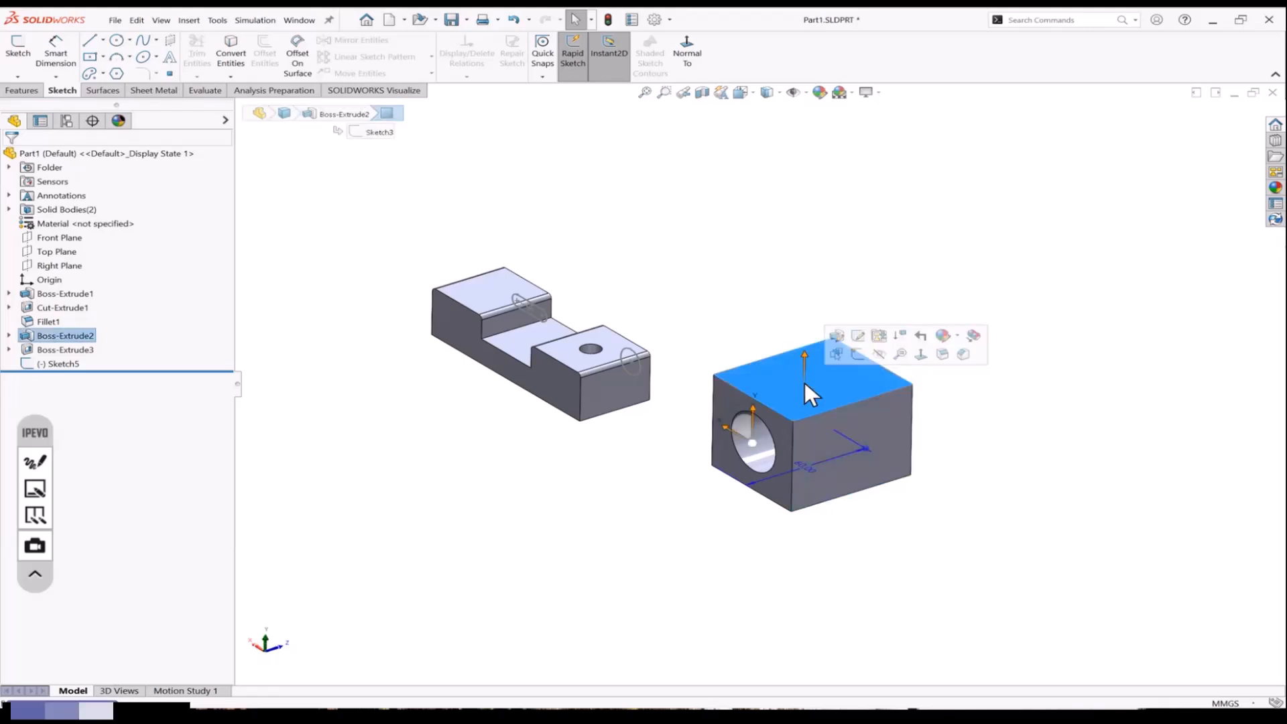
pyautogui.moveTo(850, 428); pyautogui.dragTo(811, 370, button='middle')
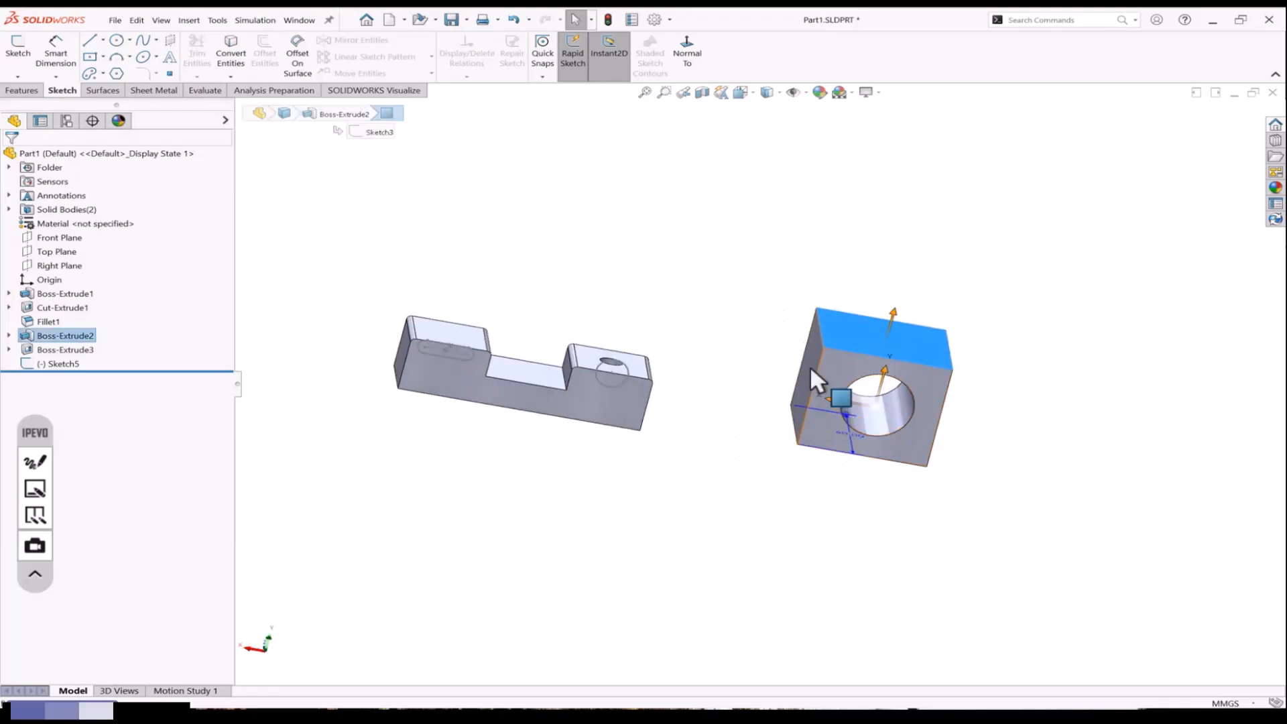
pyautogui.click(809, 367)
# Set the overall length of the notched block to 40 mm
pyautogui.moveTo(727, 390); pyautogui.dragTo(697, 401, button='middle')
pyautogui.click(601, 429)
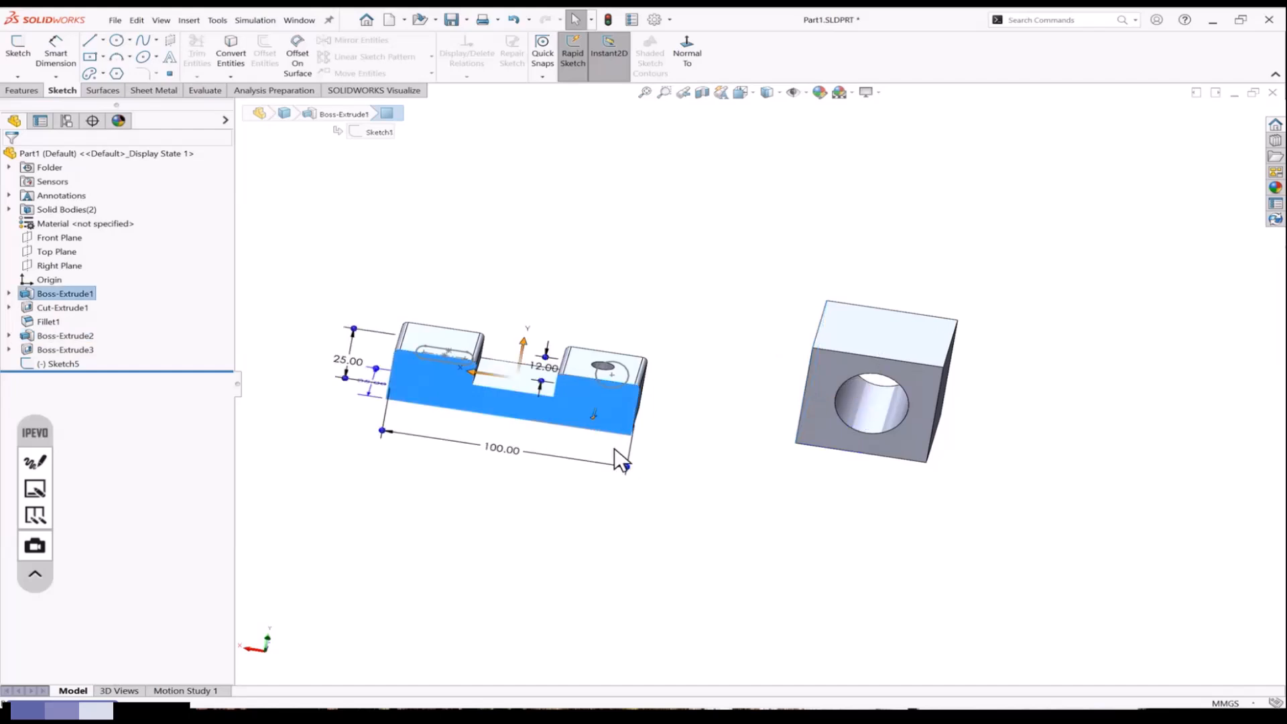
pyautogui.scroll(1, 614, 447)
pyautogui.click(559, 445)
pyautogui.click(554, 443)
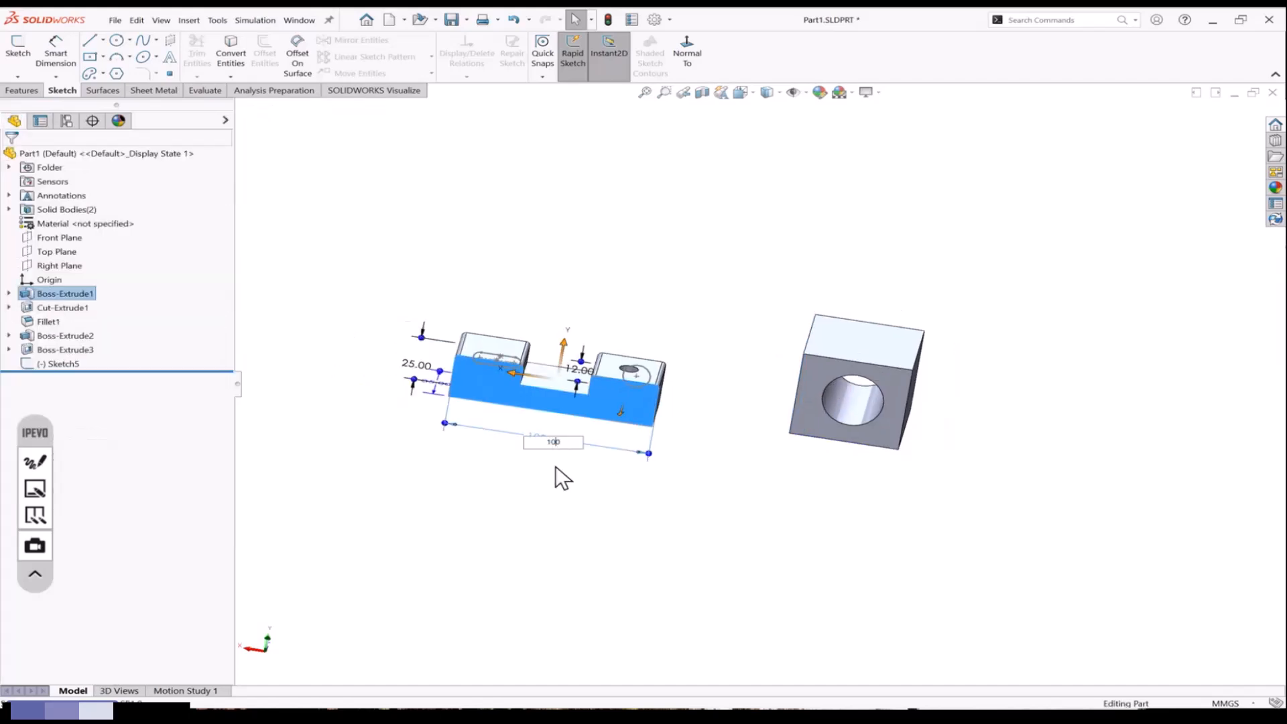
pyautogui.moveTo(566, 441); pyautogui.dragTo(496, 444)
pyautogui.write('40')
pyautogui.press('Return')
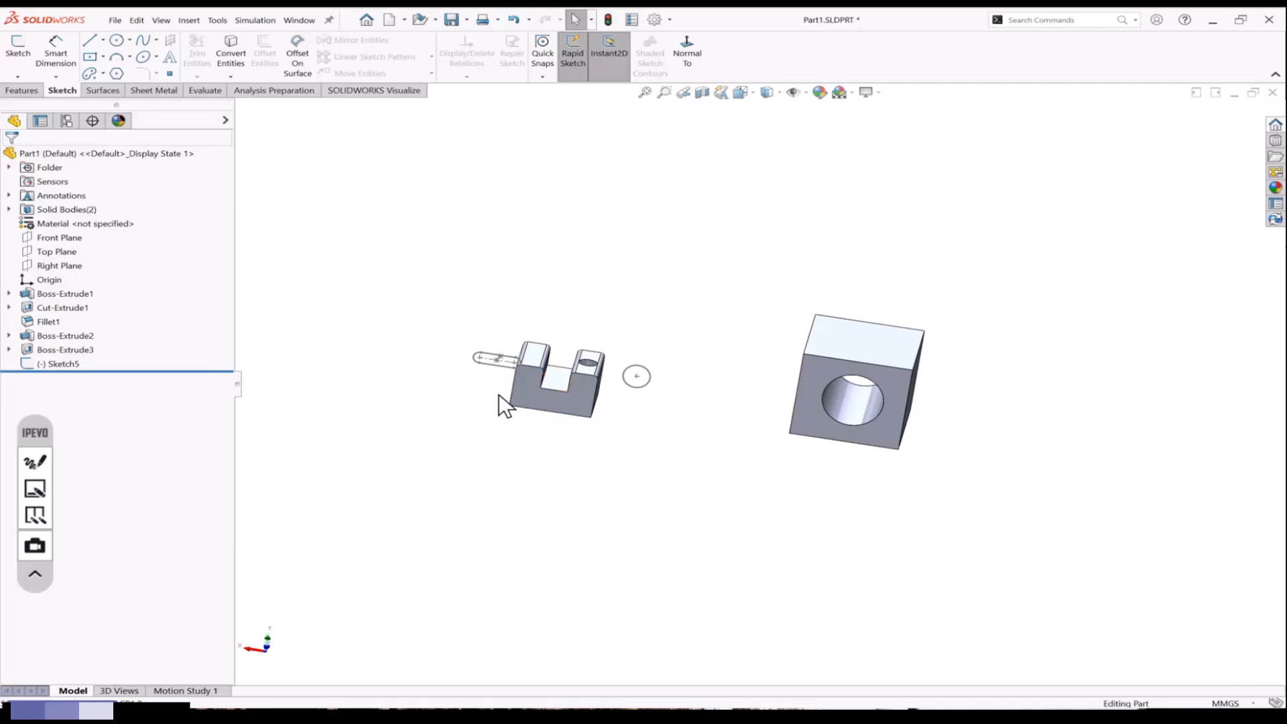
# Change the notched block's overall length to 60 mm
pyautogui.scroll(-3, 496, 375)
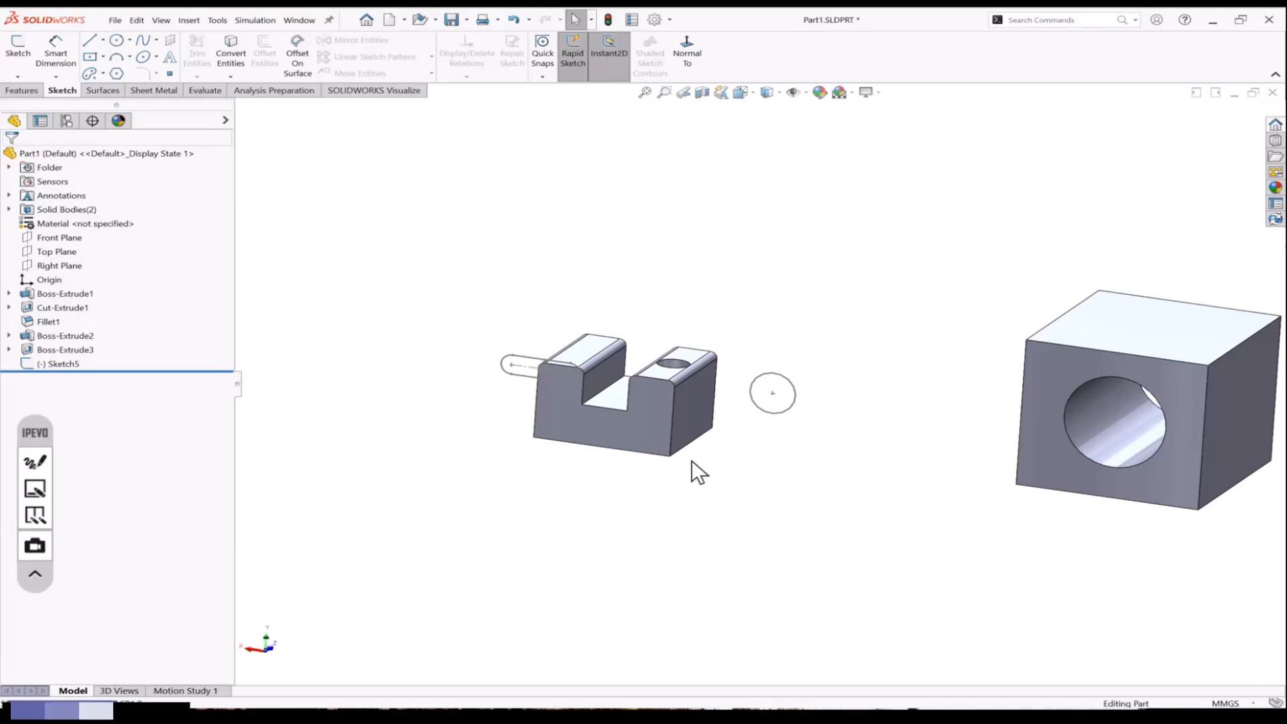
pyautogui.click(637, 422)
pyautogui.click(622, 504)
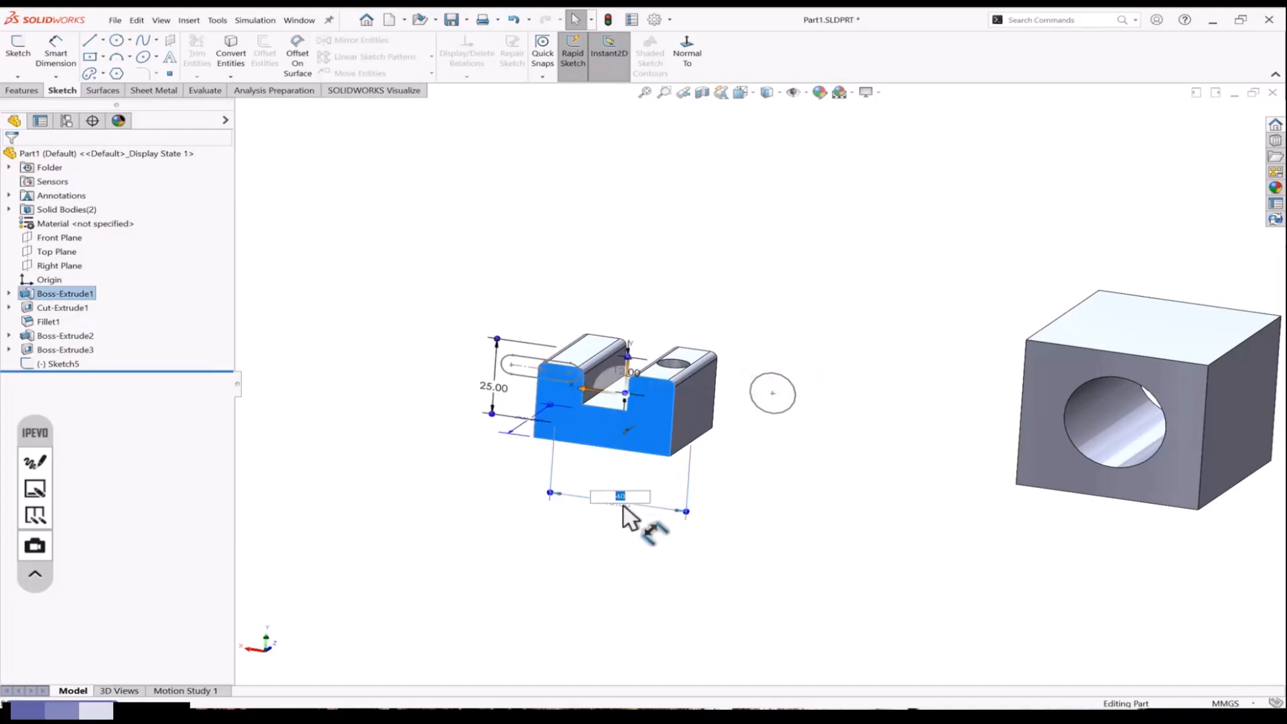
pyautogui.write('60')
pyautogui.press('Return')
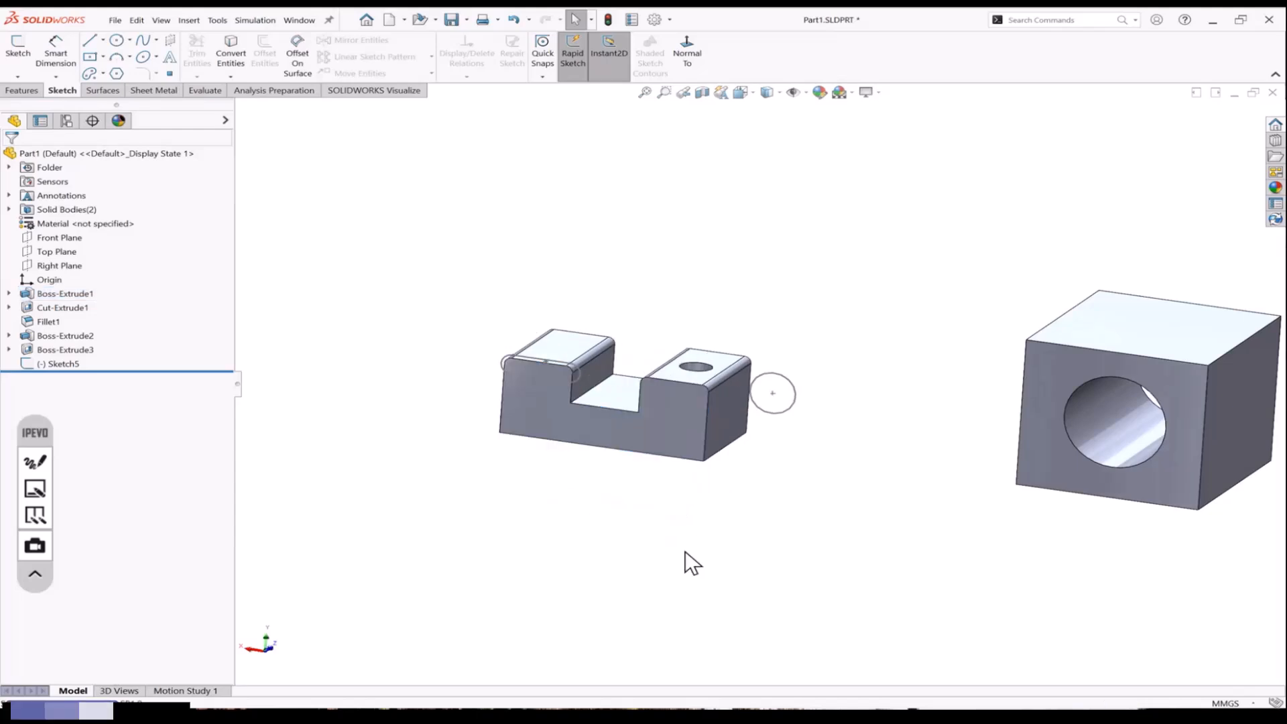
pyautogui.moveTo(658, 445); pyautogui.dragTo(639, 484, button='middle')
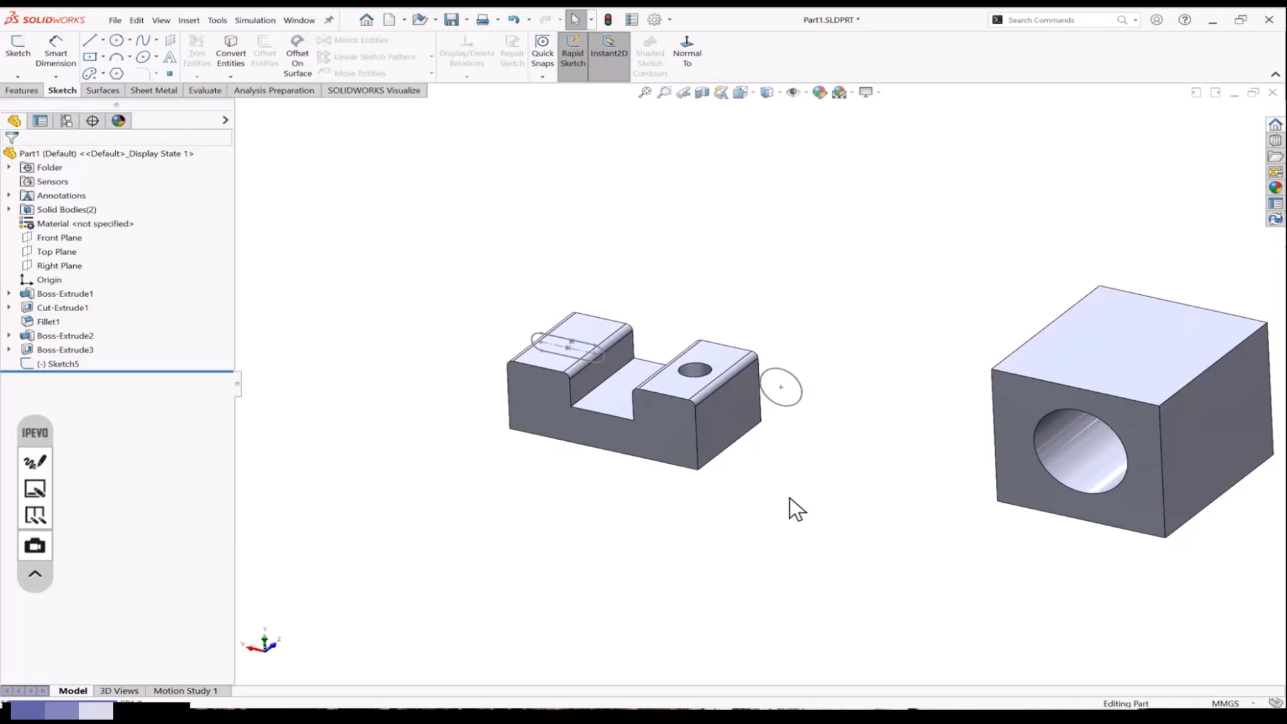
pyautogui.scroll(1, 789, 497)
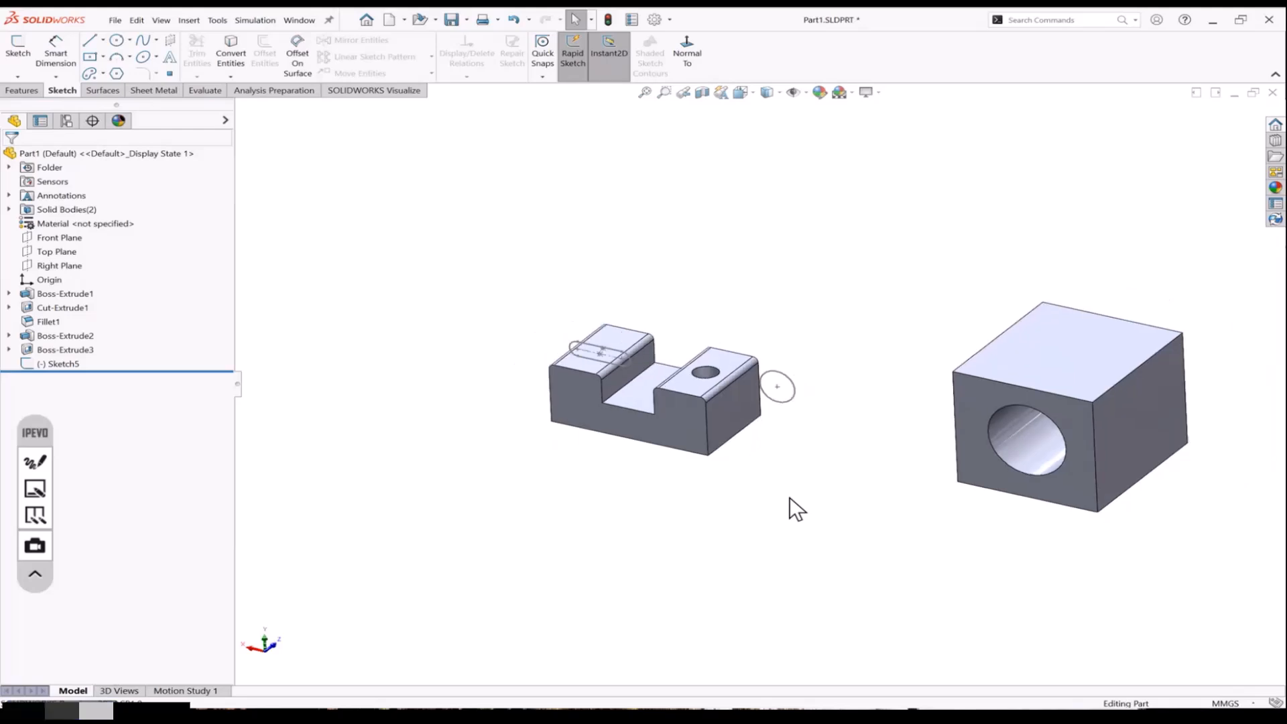
pyautogui.moveTo(789, 496); pyautogui.dragTo(764, 457, button='middle')
pyautogui.scroll(2, 908, 426)
pyautogui.scroll(-2, 1041, 402)
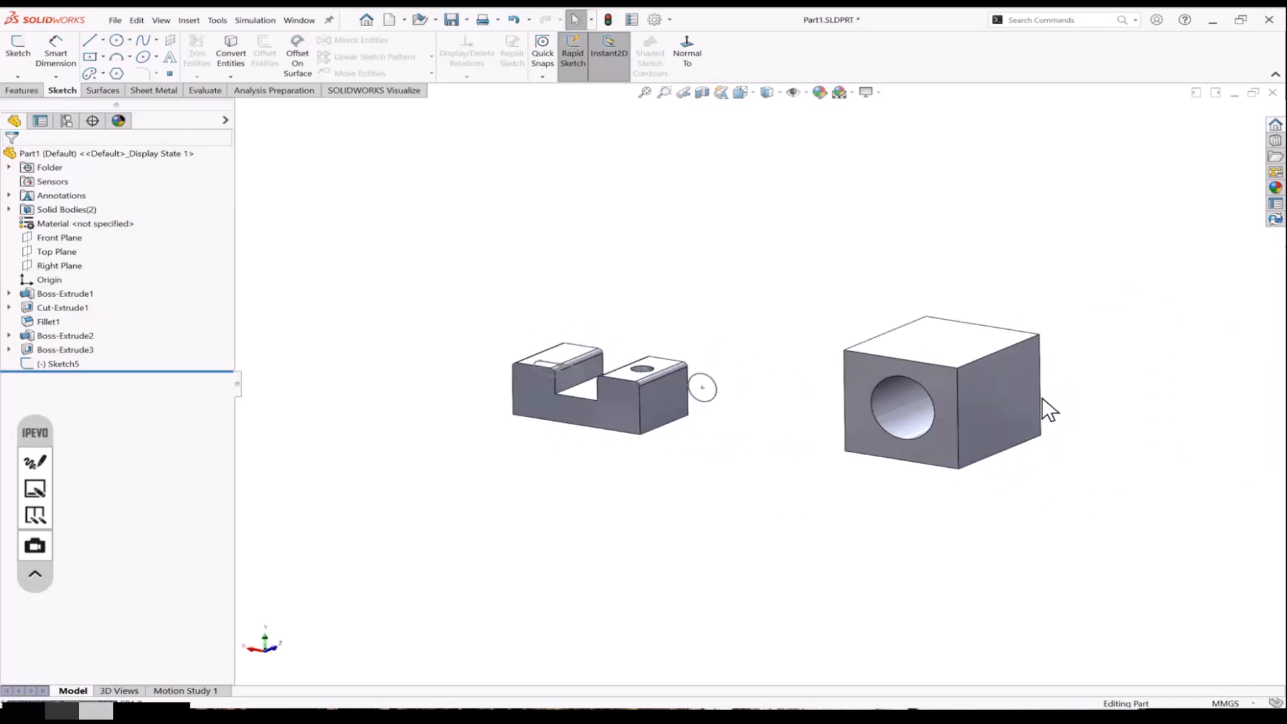
# Close Part1, its drawing and the Water Conatiner part without saving, discarding the model changes in the drawing
pyautogui.click(1272, 93)
pyautogui.click(680, 364)
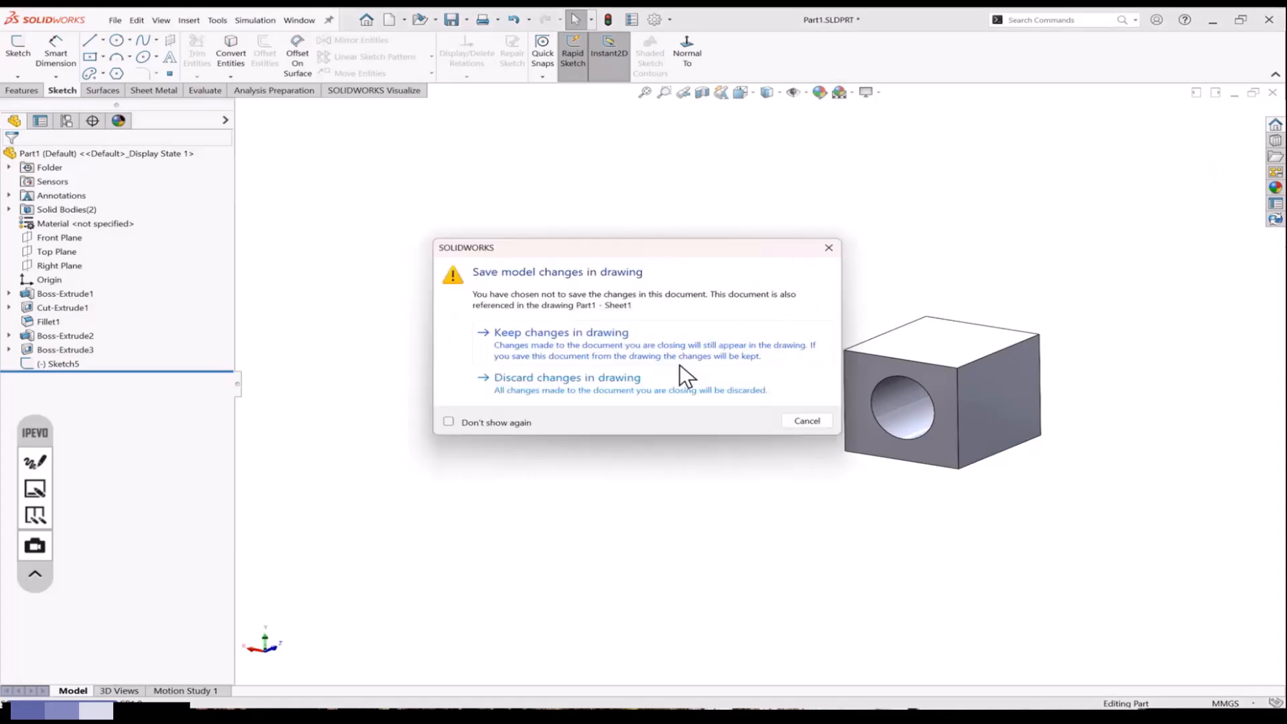
pyautogui.click(682, 384)
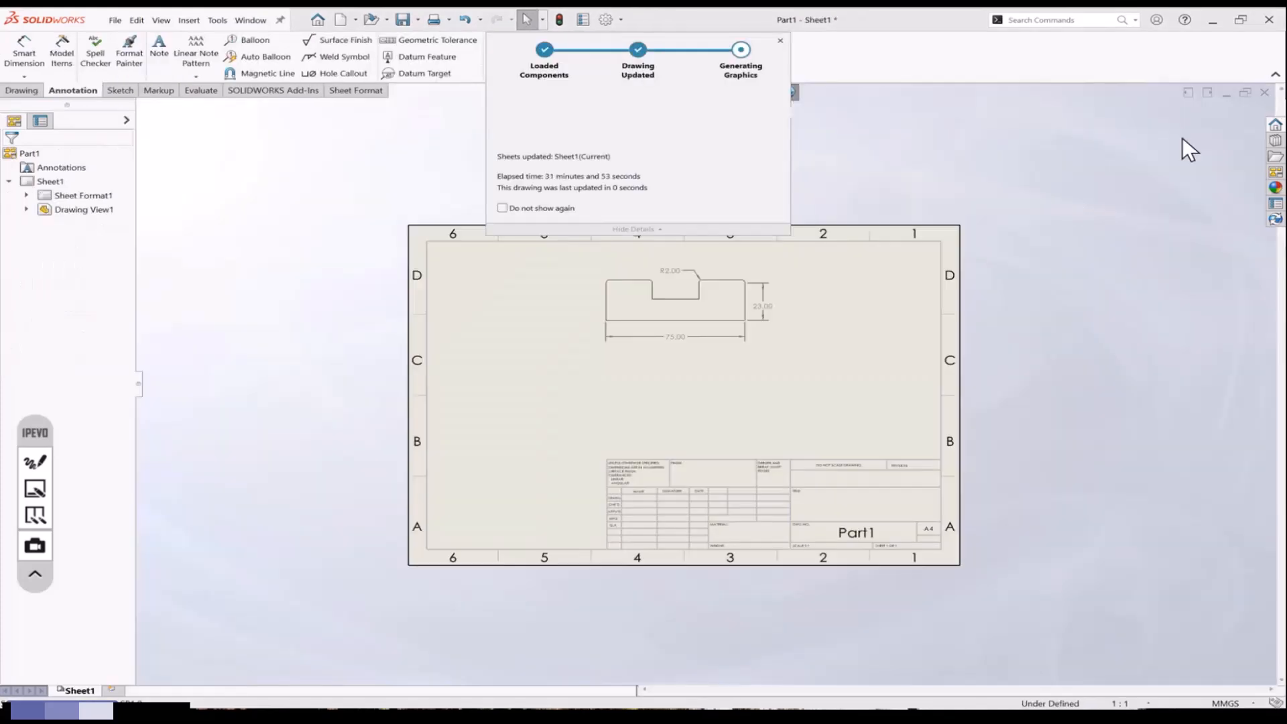
pyautogui.click(1264, 92)
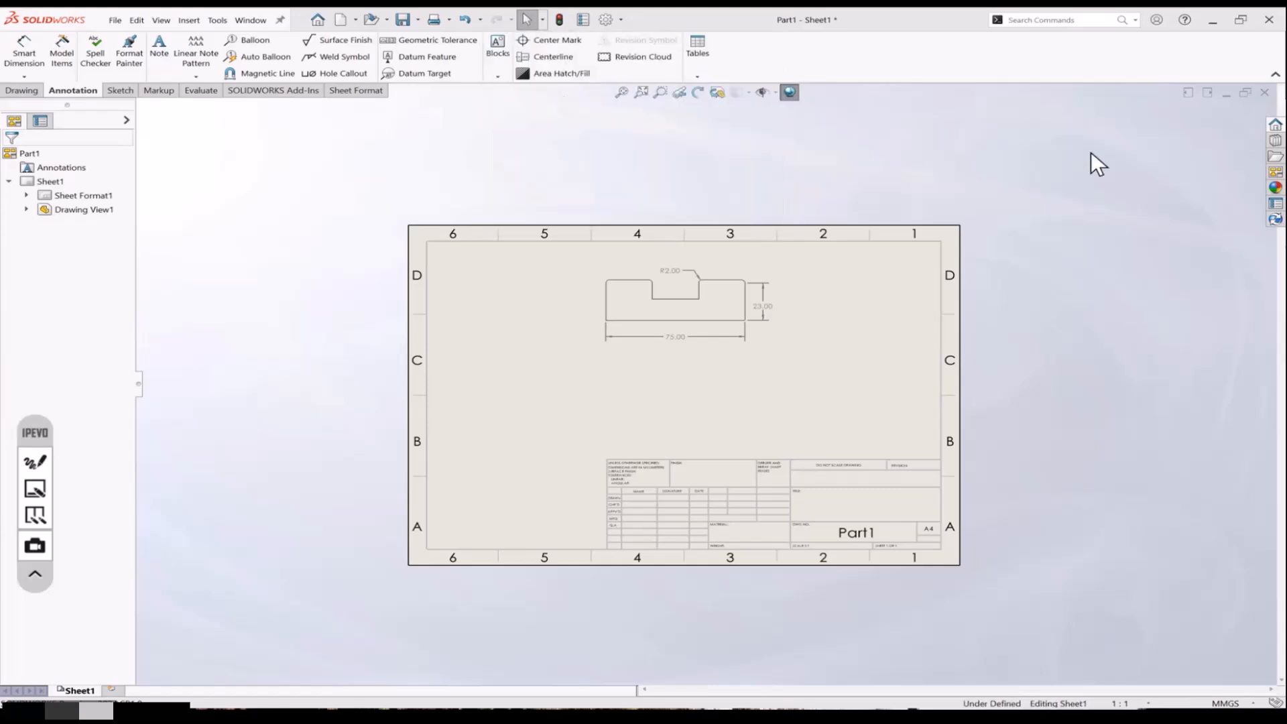
pyautogui.click(620, 384)
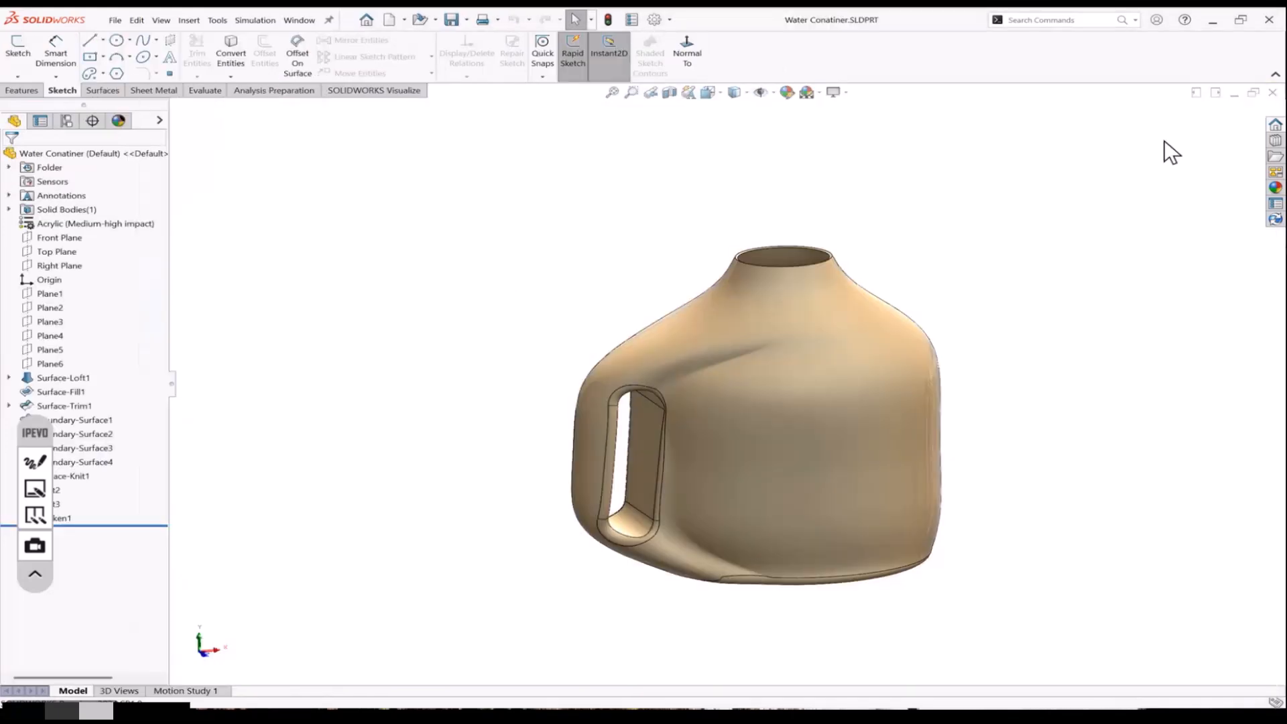
pyautogui.click(1272, 92)
pyautogui.hotkey('ctrl', 'n')
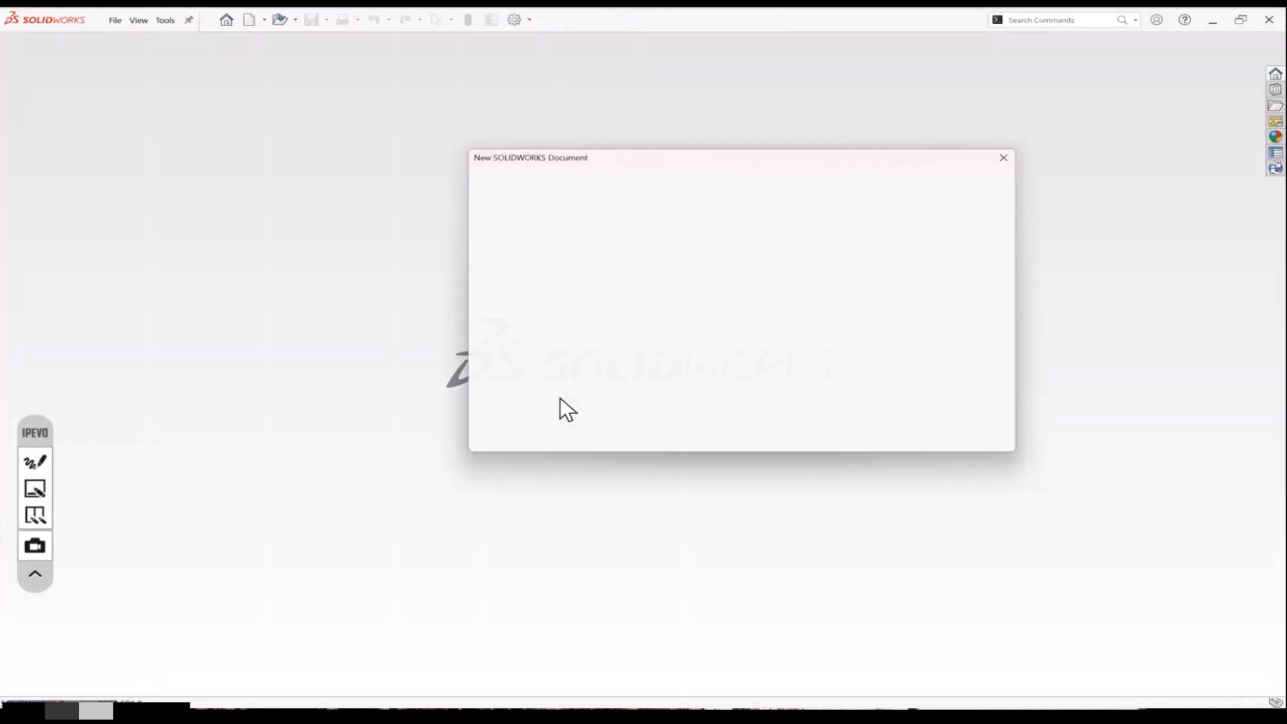
pyautogui.press('Return')
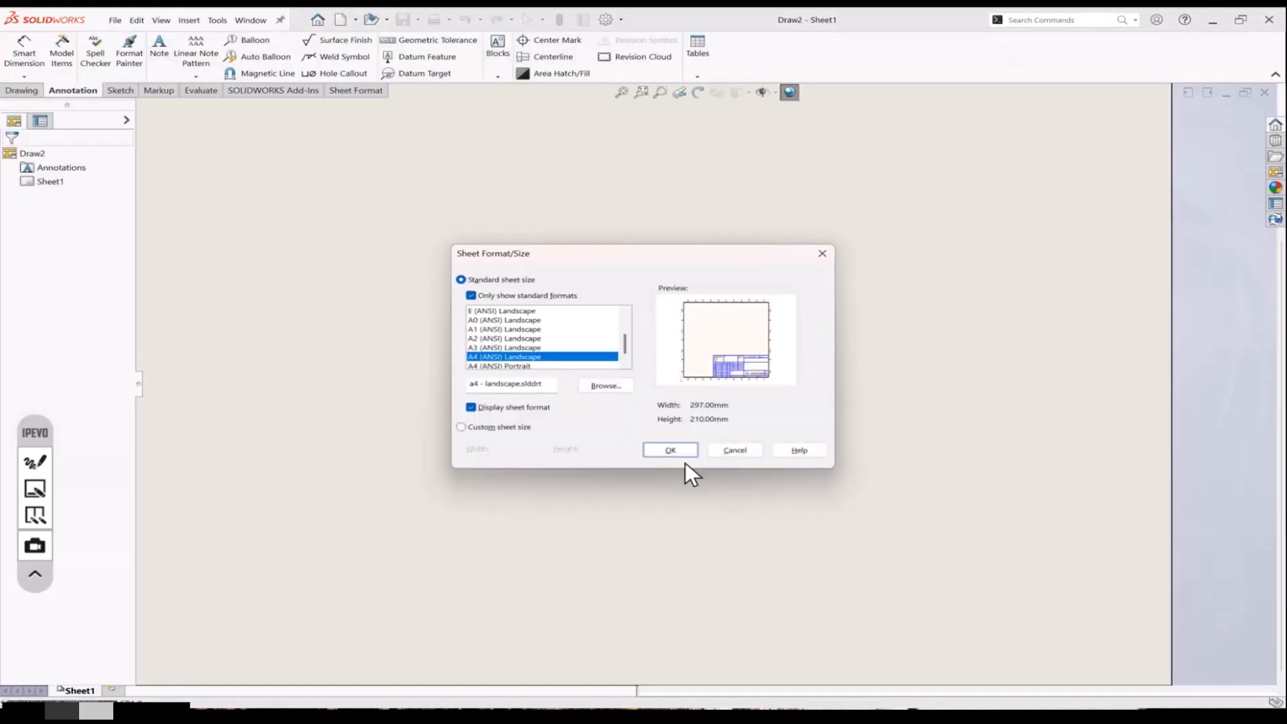
pyautogui.click(743, 455)
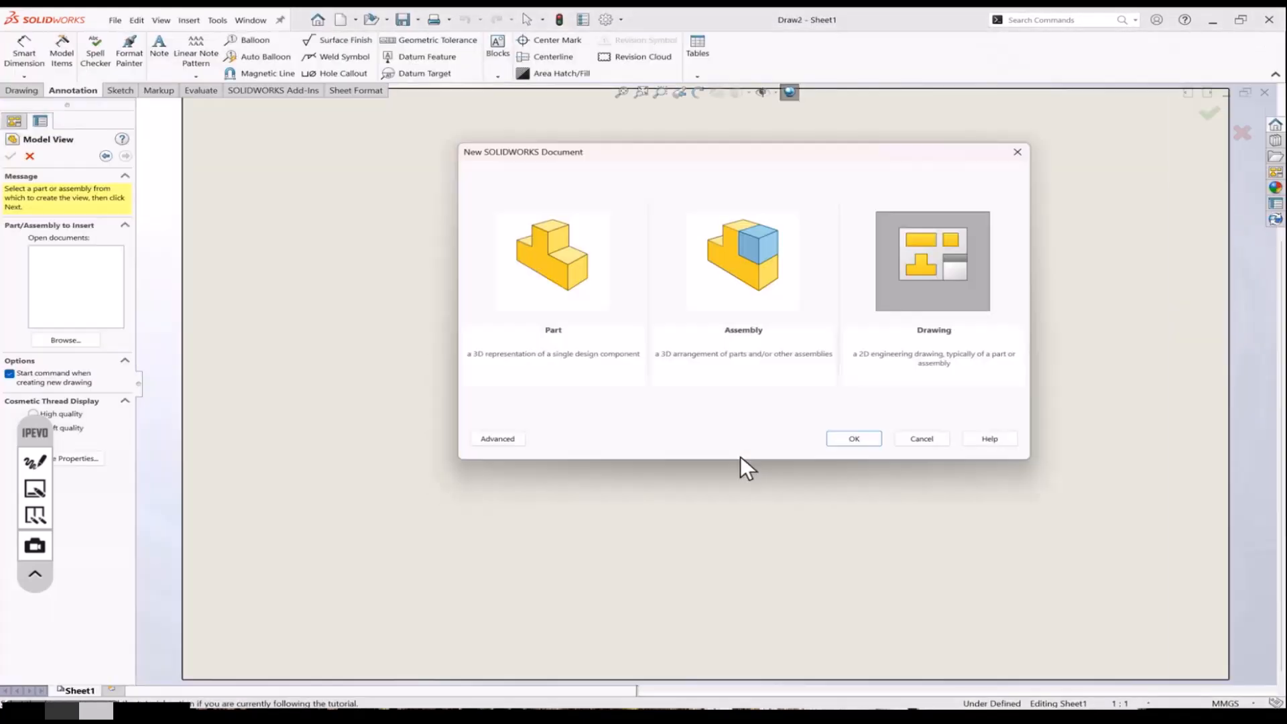
# Create a new part and sketch a center rectangle about 50 mm high on the Front Plane, centered on the origin
pyautogui.click(634, 335)
pyautogui.click(851, 441)
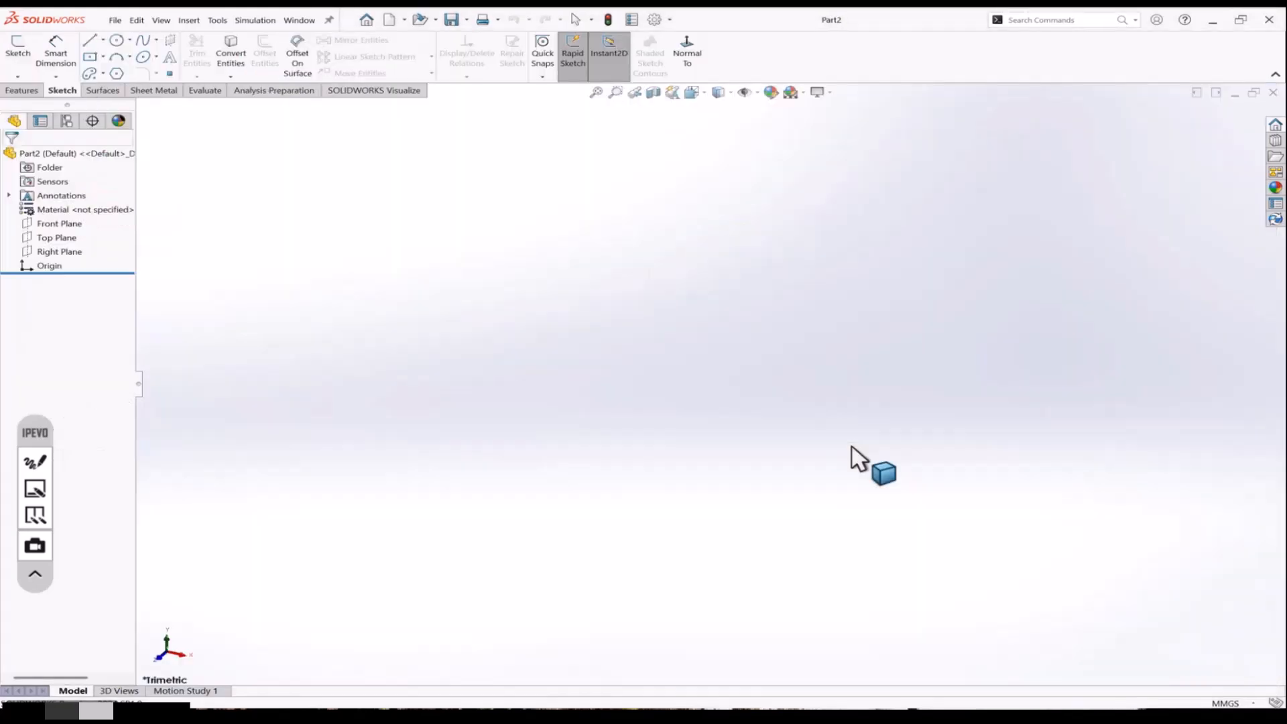
pyautogui.click(76, 224)
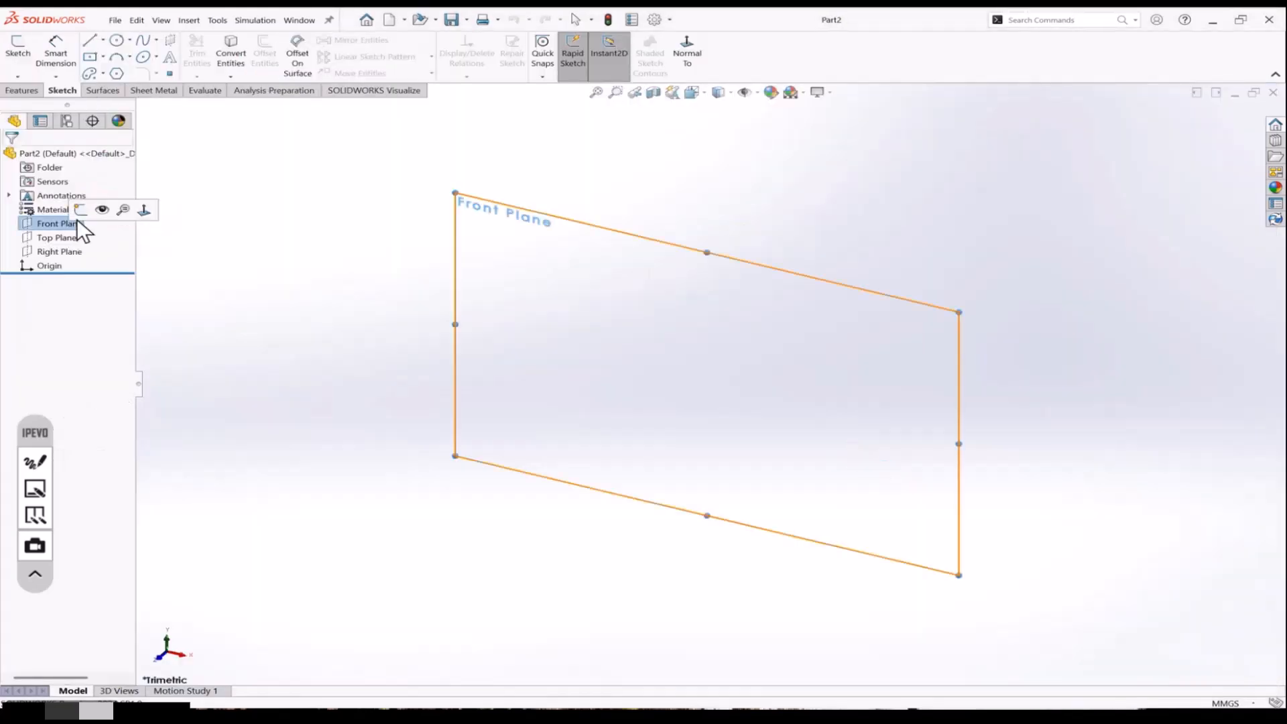
pyautogui.click(81, 210)
pyautogui.click(89, 56)
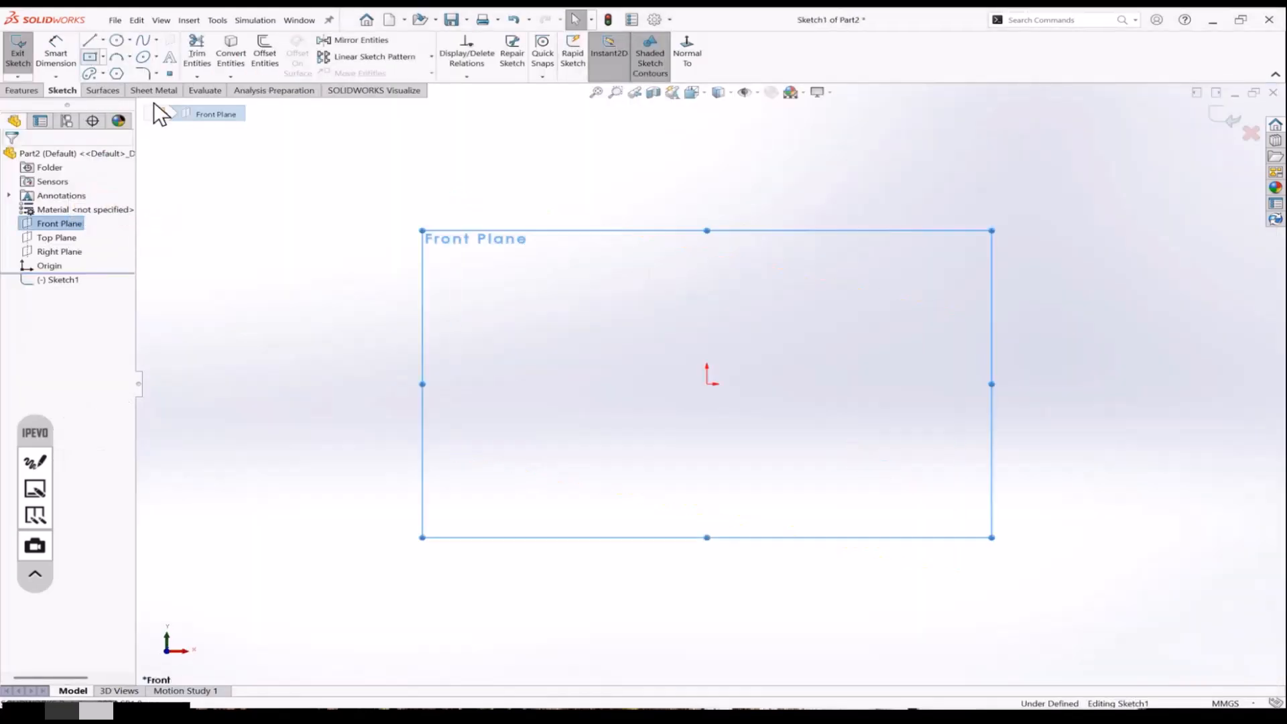
pyautogui.click(707, 384)
pyautogui.click(795, 453)
pyautogui.click(1225, 119)
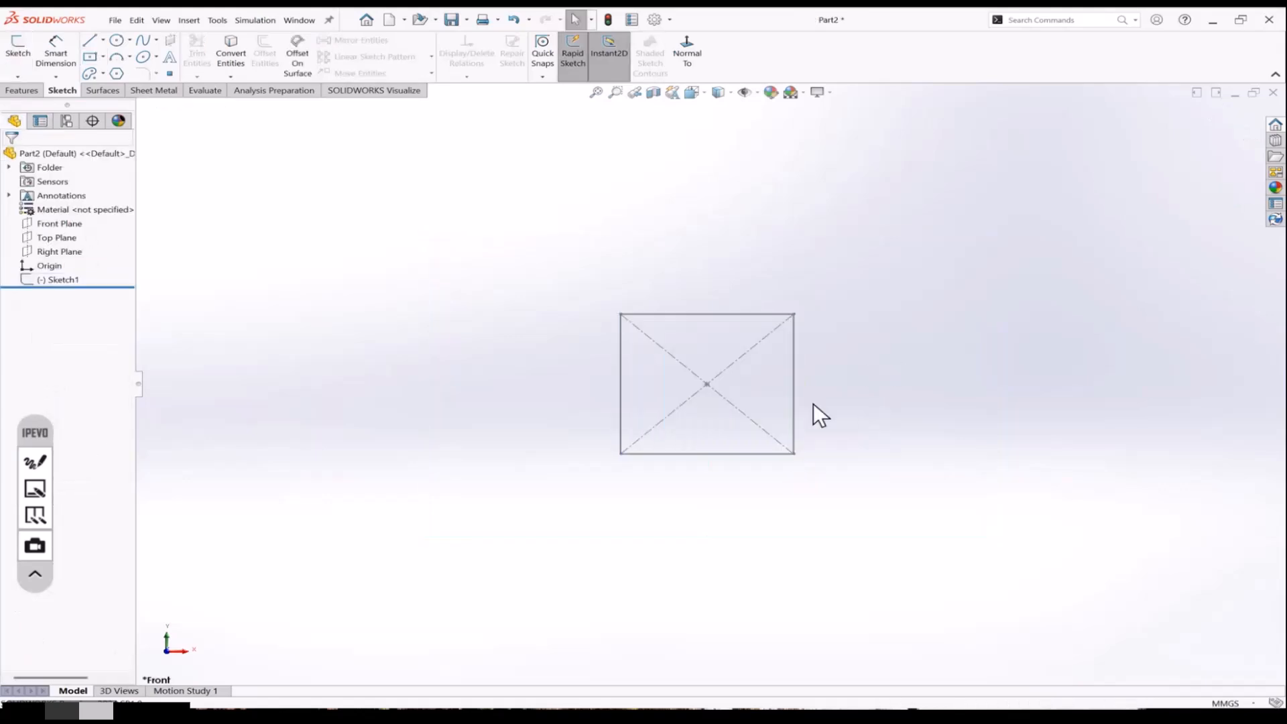
# Extrude the rectangle sketch about 70 mm into a solid block
pyautogui.moveTo(732, 510)
pyautogui.mouseDown(button='middle')
pyautogui.moveTo(632, 394)
pyautogui.moveTo(645, 356)
pyautogui.mouseUp(button='middle')
pyautogui.click(649, 364)
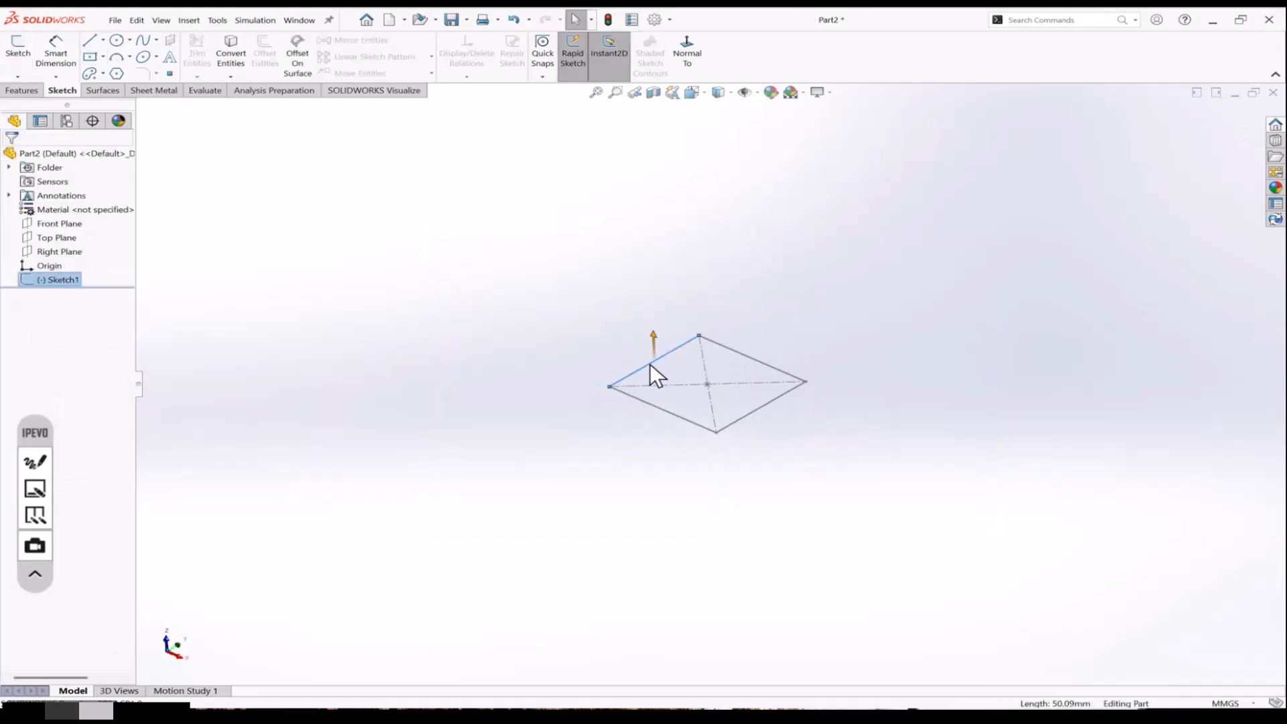
pyautogui.moveTo(654, 340); pyautogui.dragTo(653, 196)
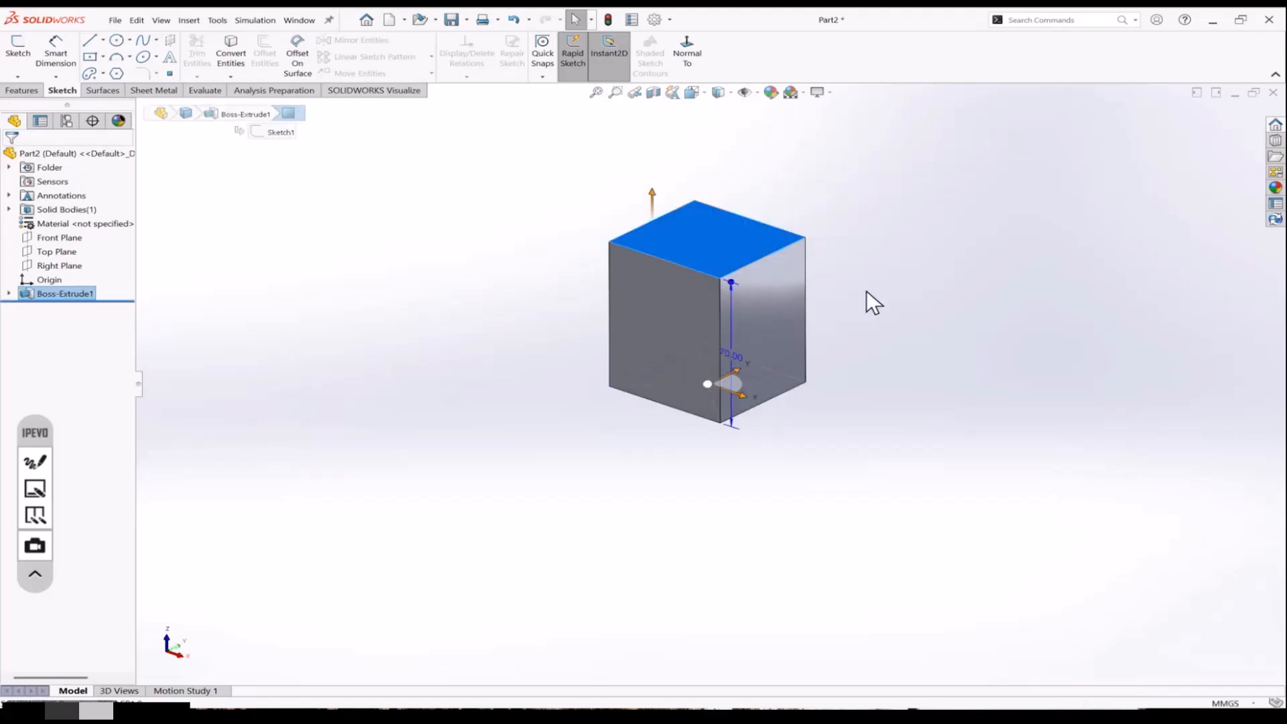
pyautogui.click(867, 291)
# Set the block's extrusion depth to 50 mm
pyautogui.click(757, 346)
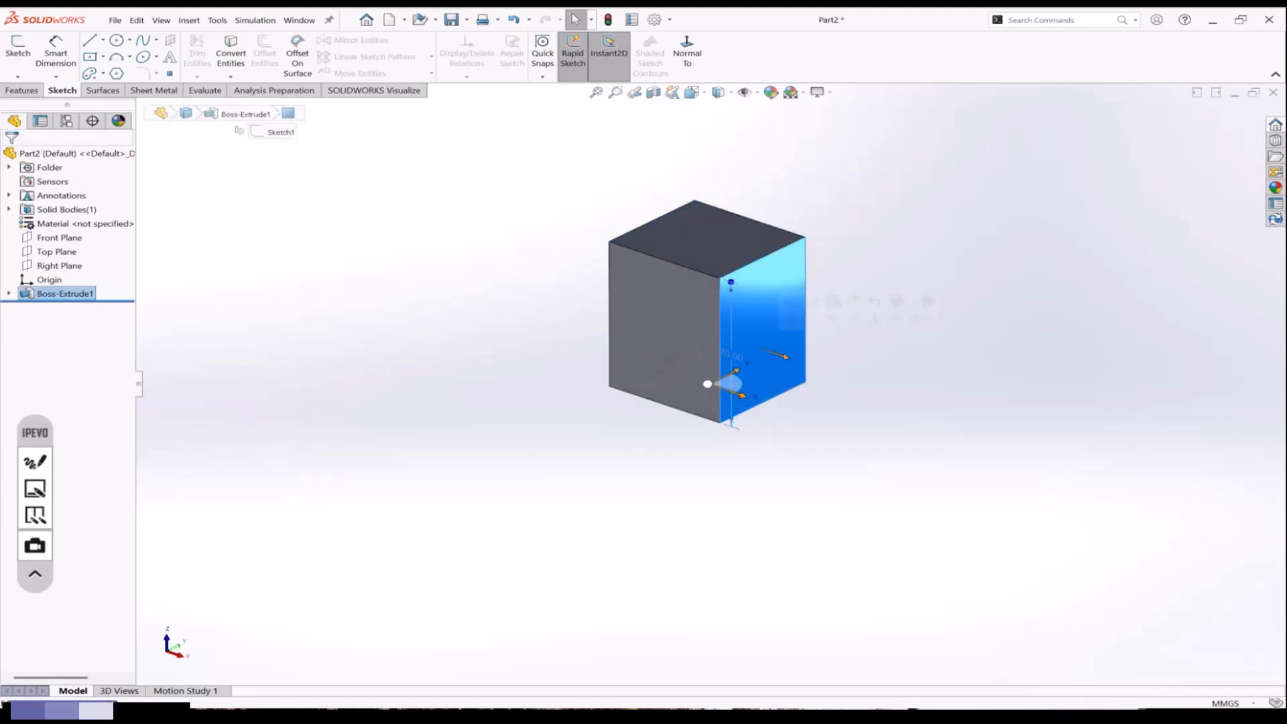
pyautogui.click(731, 354)
pyautogui.write('50')
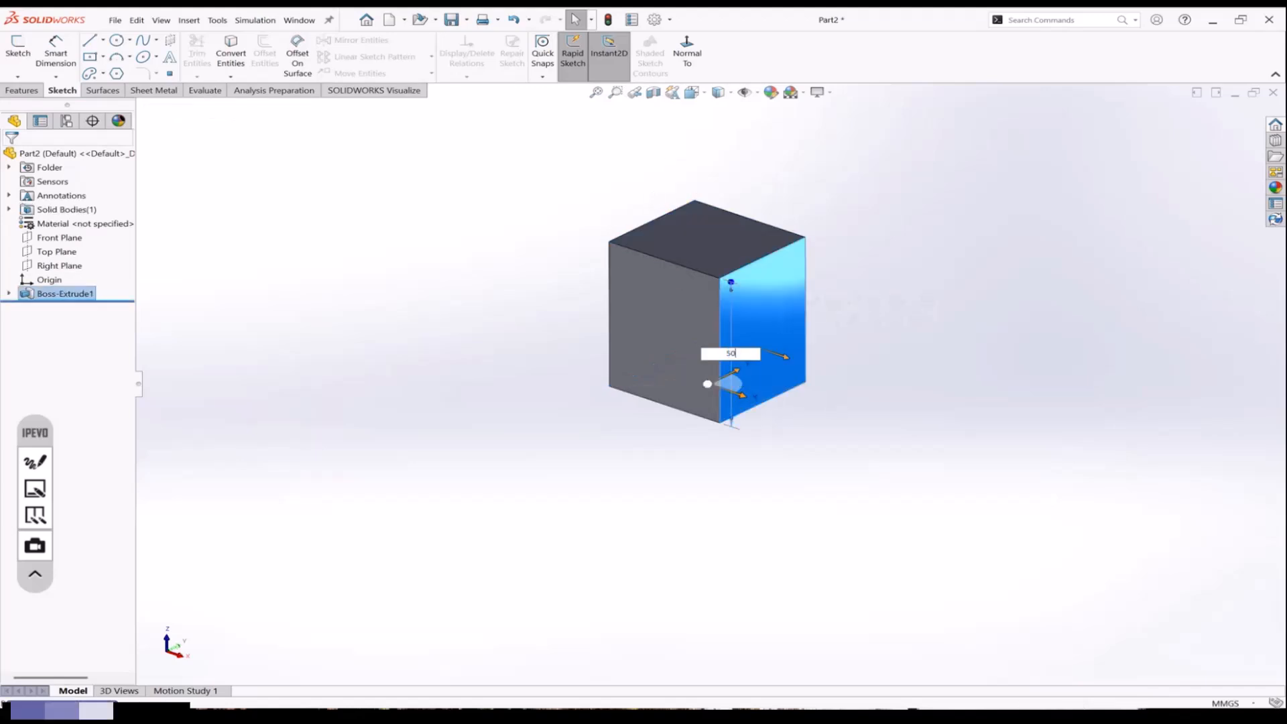
pyautogui.click(880, 279)
# Change the block's extrusion depth to 88 mm
pyautogui.click(724, 375)
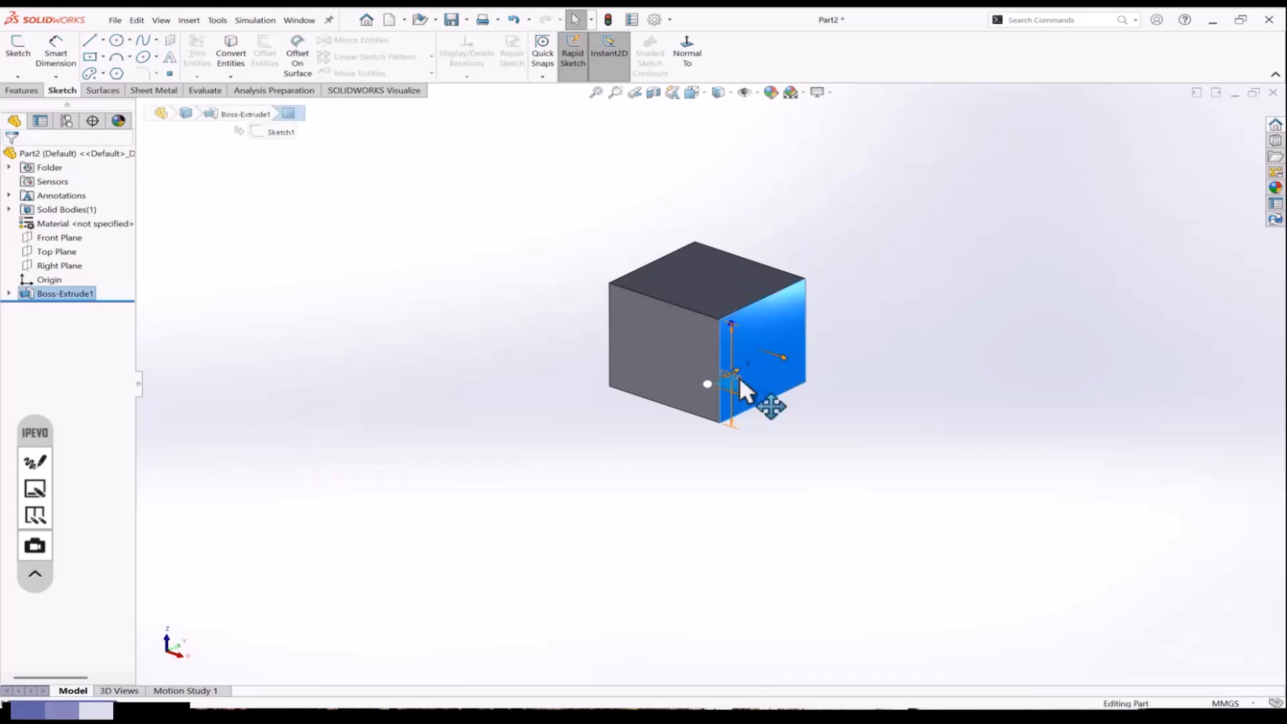
pyautogui.scroll(-5, 740, 375)
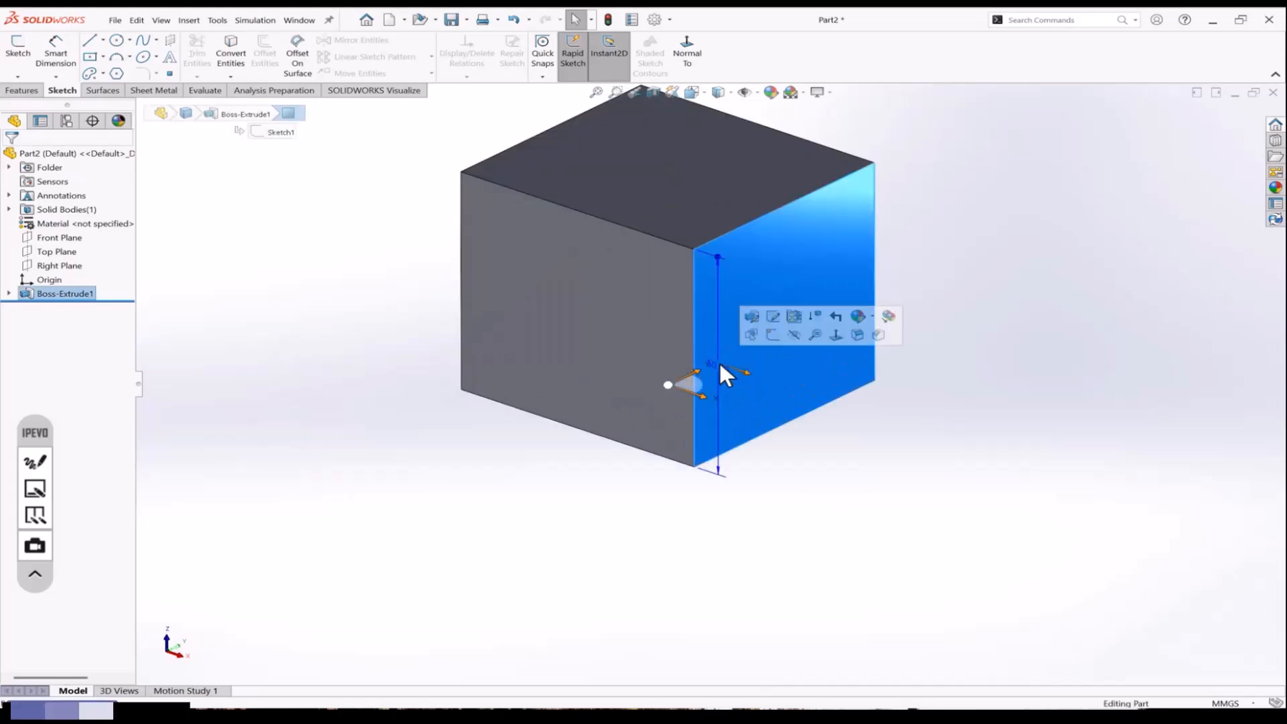
pyautogui.moveTo(720, 362); pyautogui.dragTo(728, 365)
pyautogui.click(833, 441)
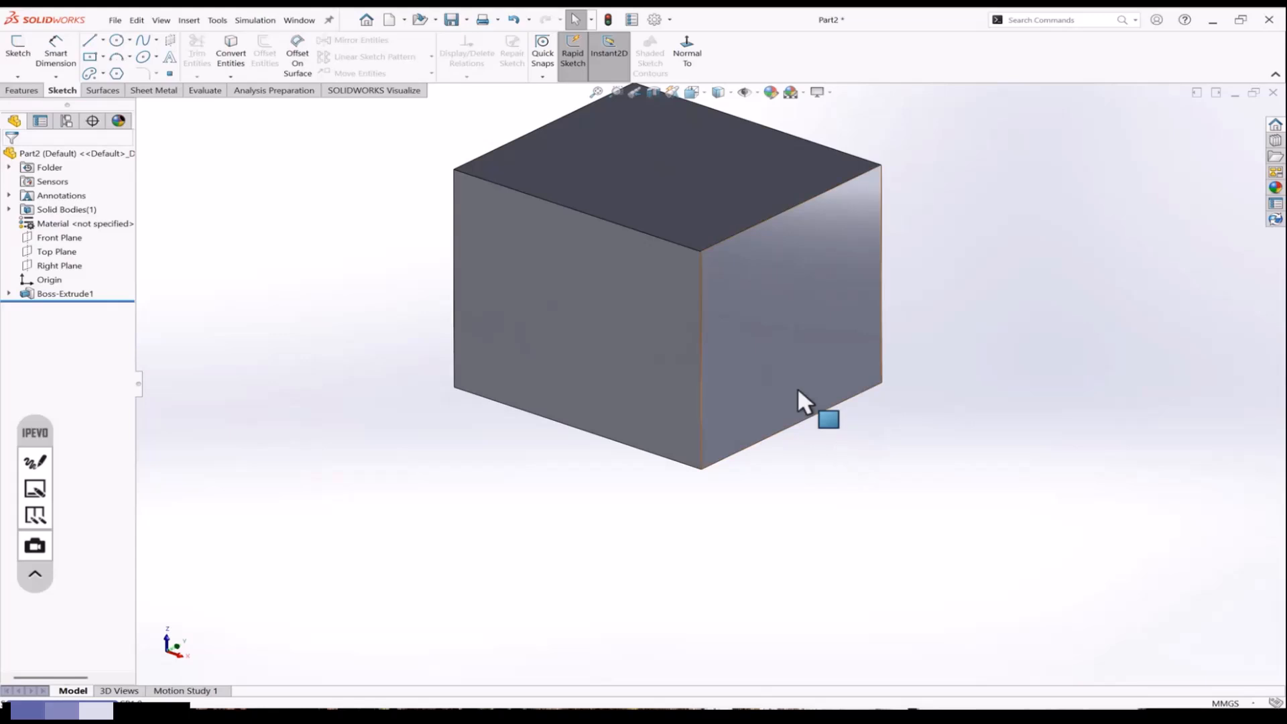
pyautogui.click(732, 367)
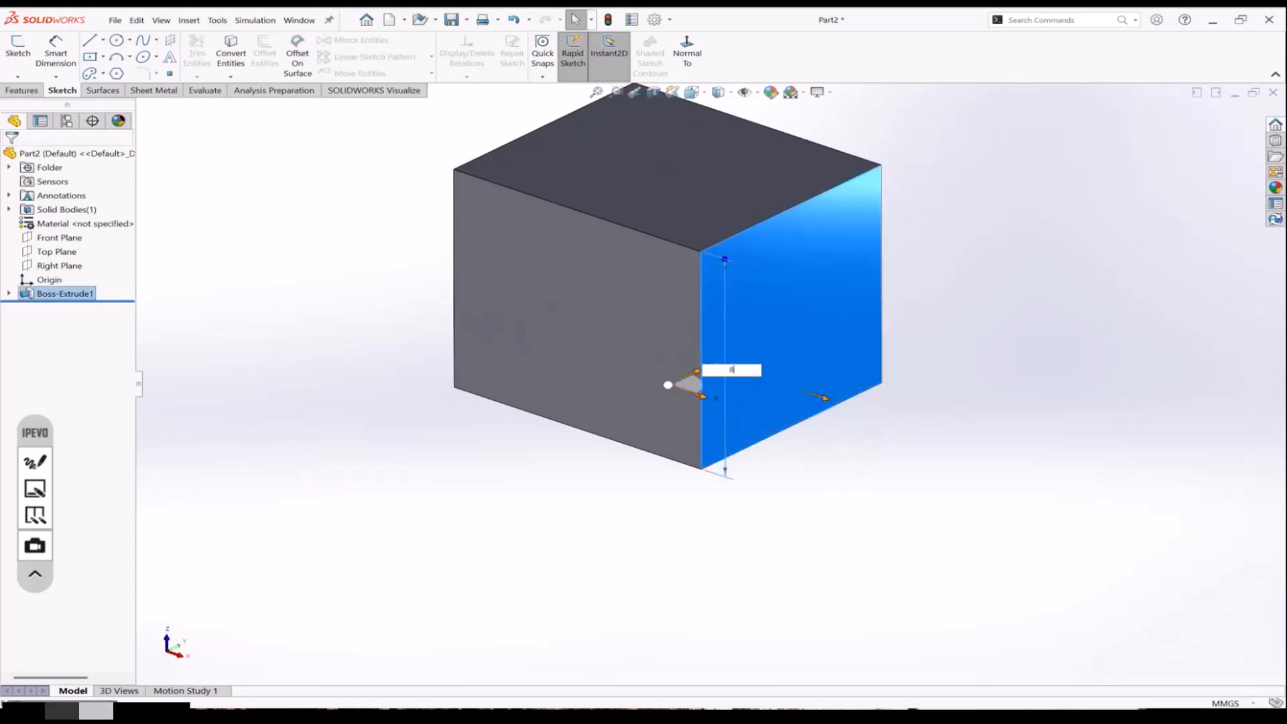
pyautogui.write('88')
pyautogui.rightClick(954, 228)
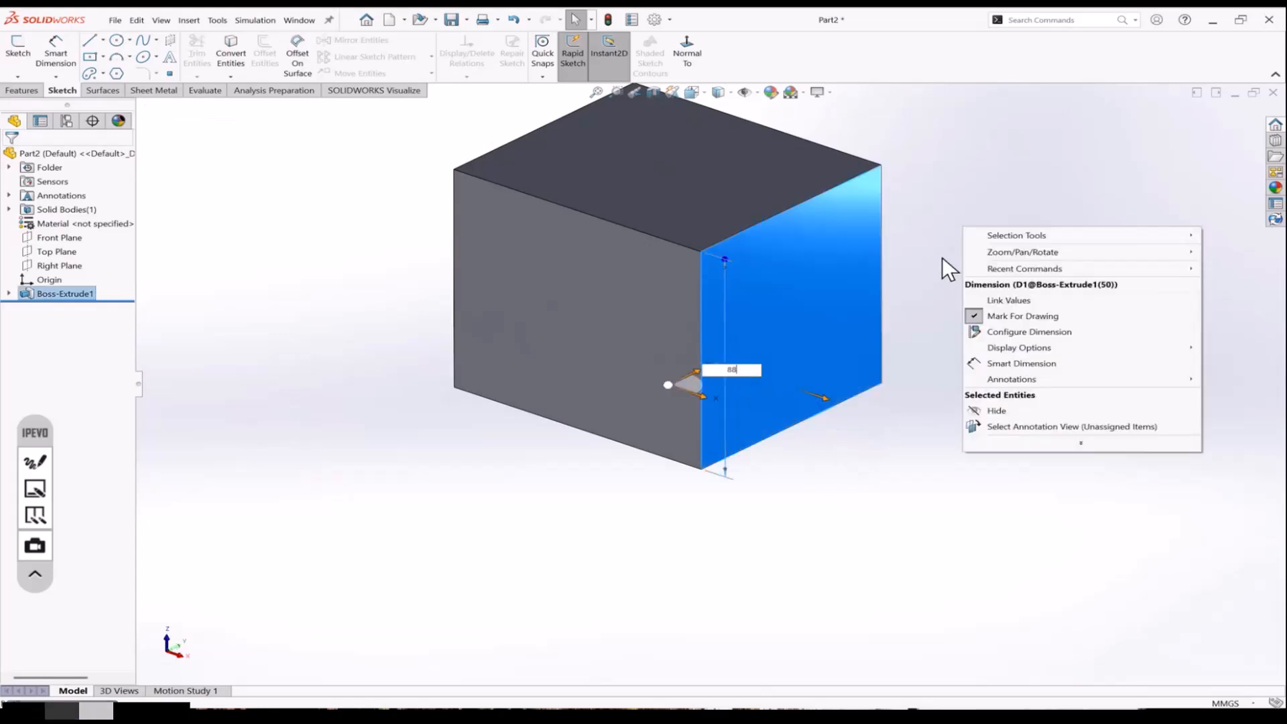
pyautogui.click(943, 259)
# Change the extrusion depth of the block to 77 mm and clear the selection
pyautogui.scroll(5, 895, 343)
pyautogui.scroll(-1, 742, 343)
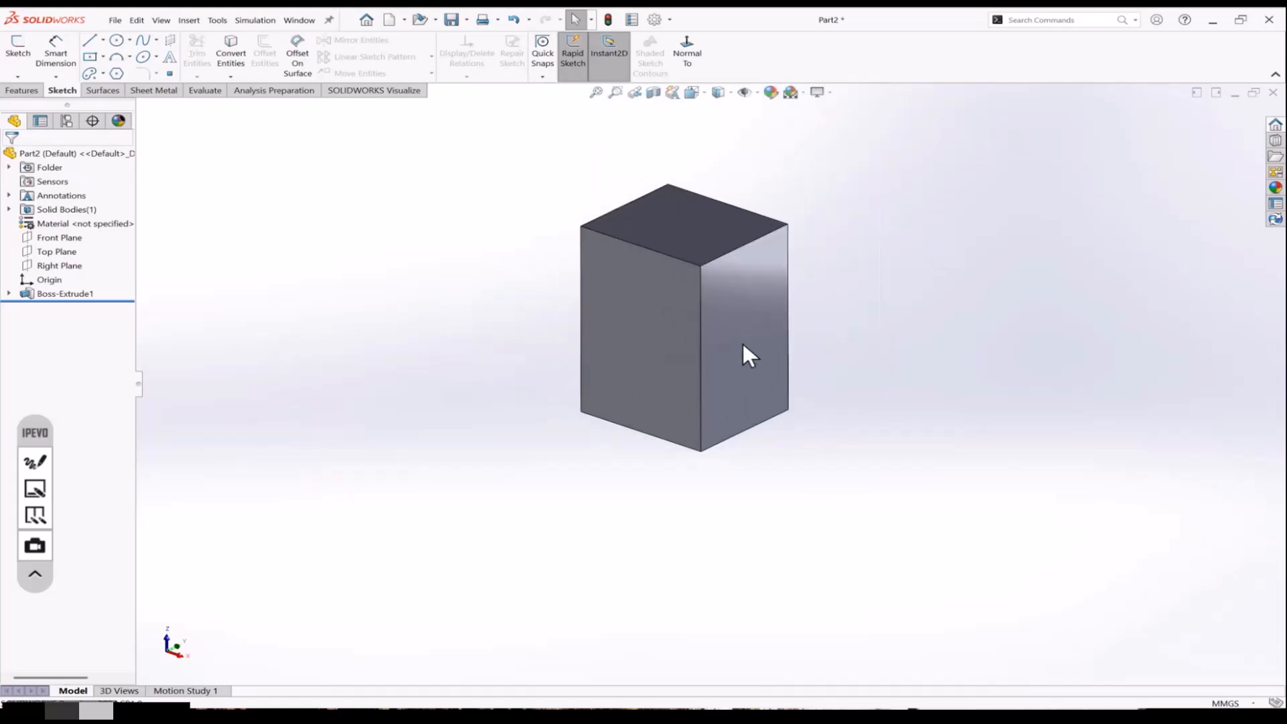
pyautogui.scroll(2, 742, 343)
pyautogui.click(741, 346)
pyautogui.click(718, 370)
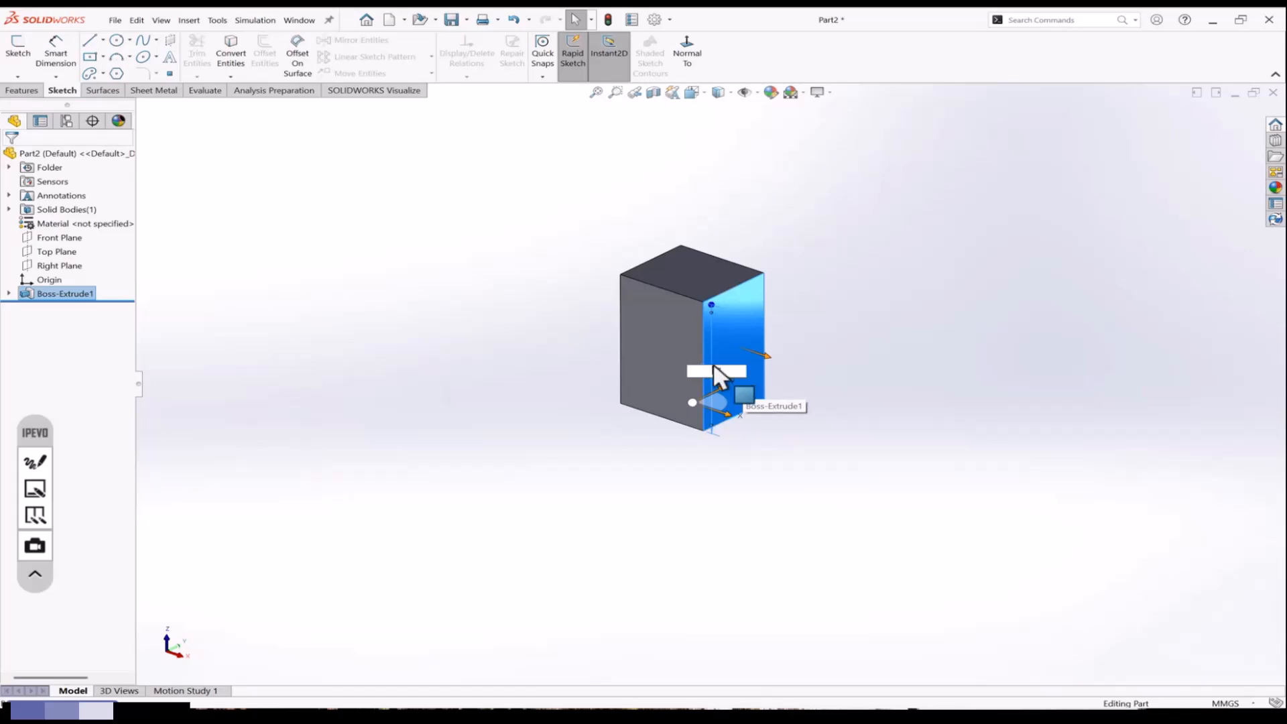
pyautogui.write('77')
pyautogui.click(664, 370)
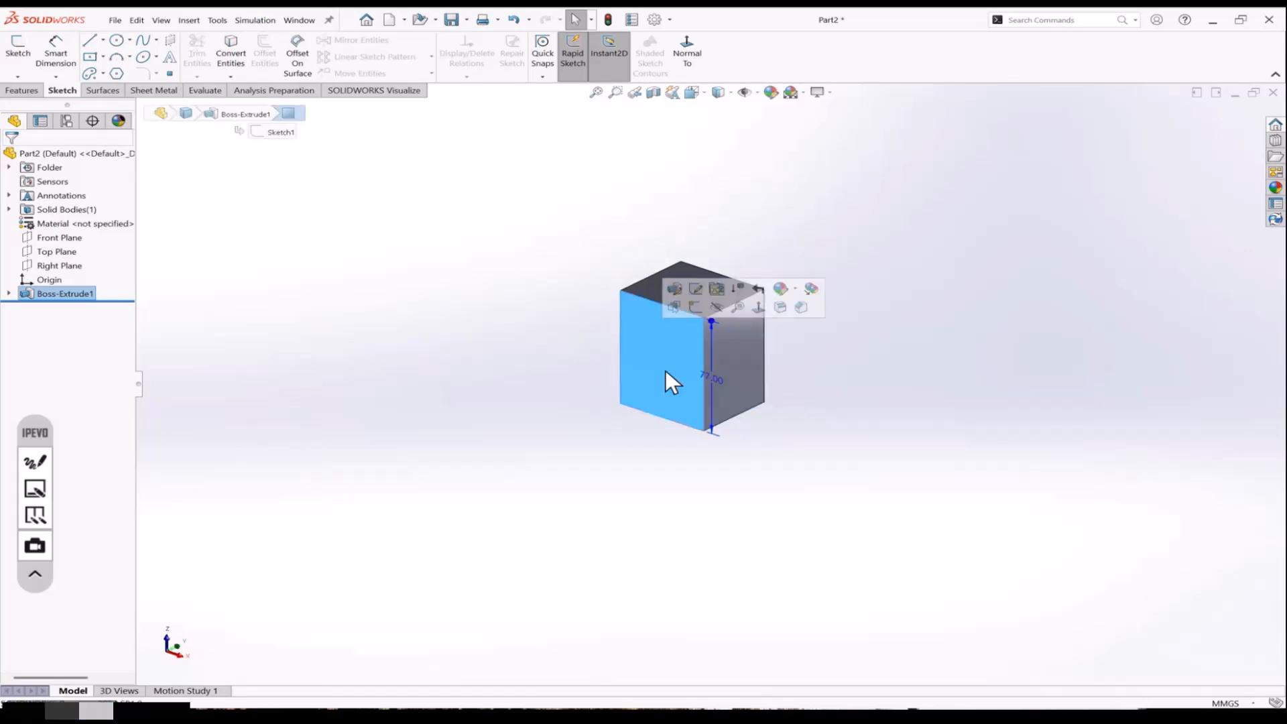
pyautogui.click(971, 414)
pyautogui.scroll(-2, 760, 255)
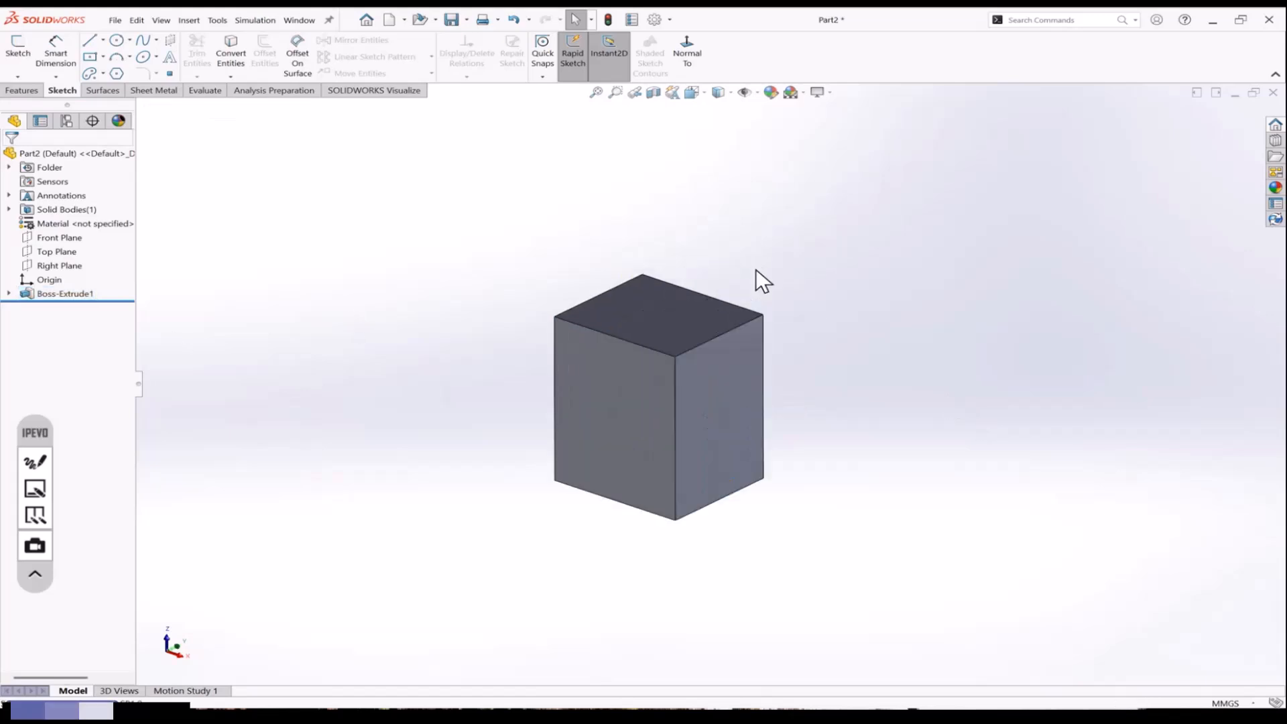